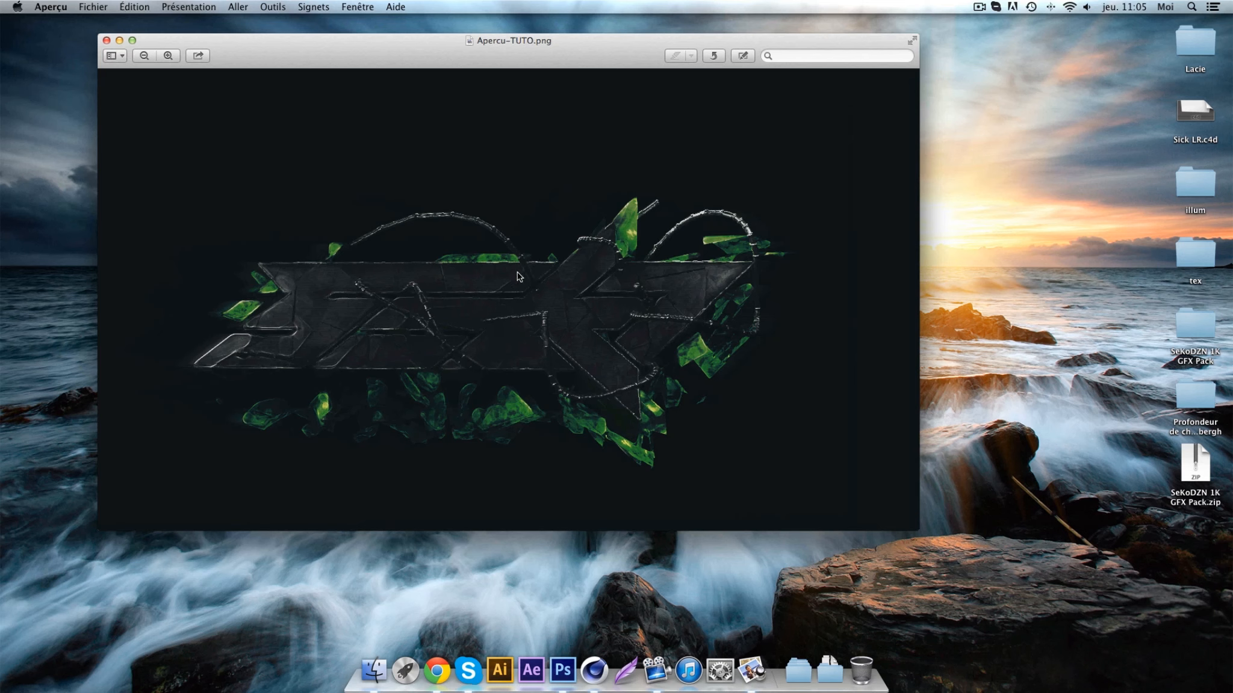
# - Close the preview image and check the Some Plugins for C4D folder inside the desktop's SeKoDZN 1K GFX Pack folder
pyautogui.click(106, 40)
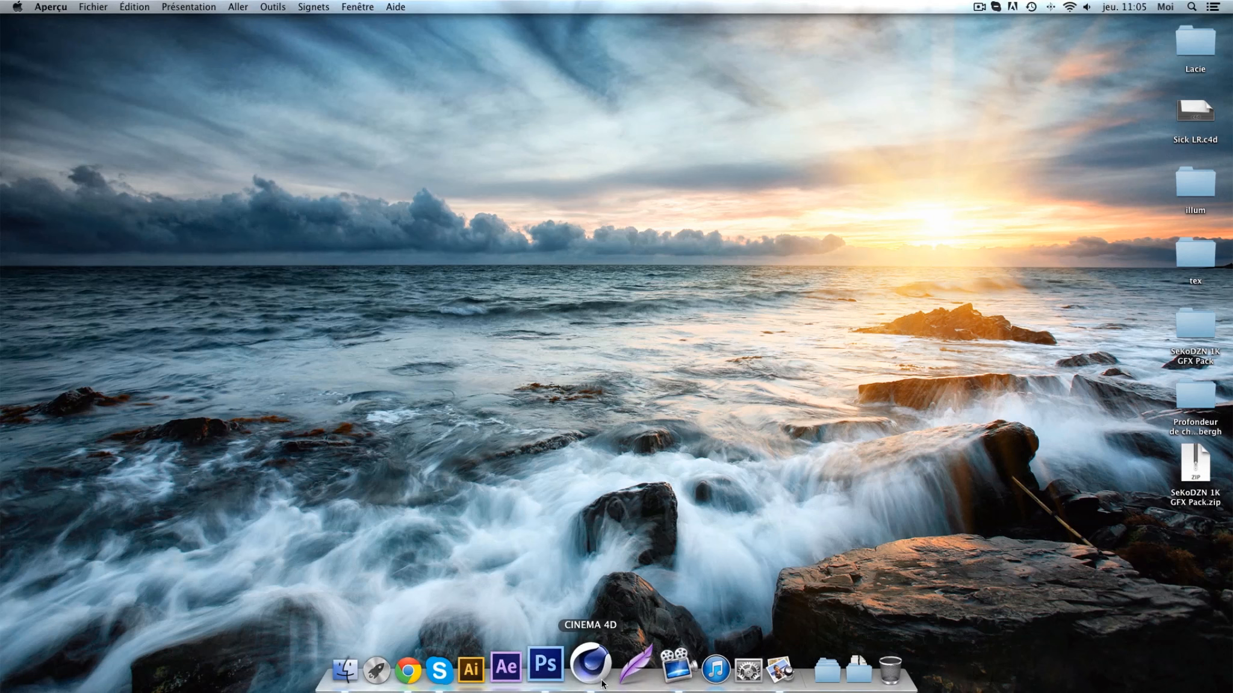
pyautogui.click(379, 668)
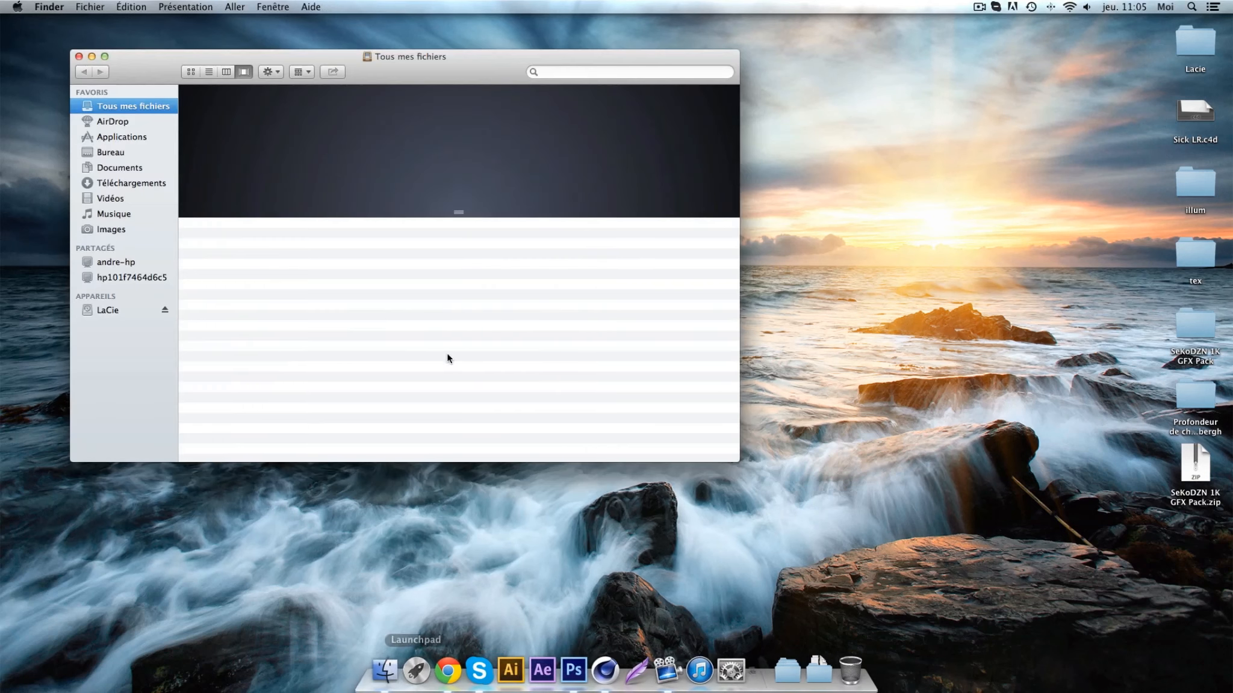
pyautogui.click(164, 152)
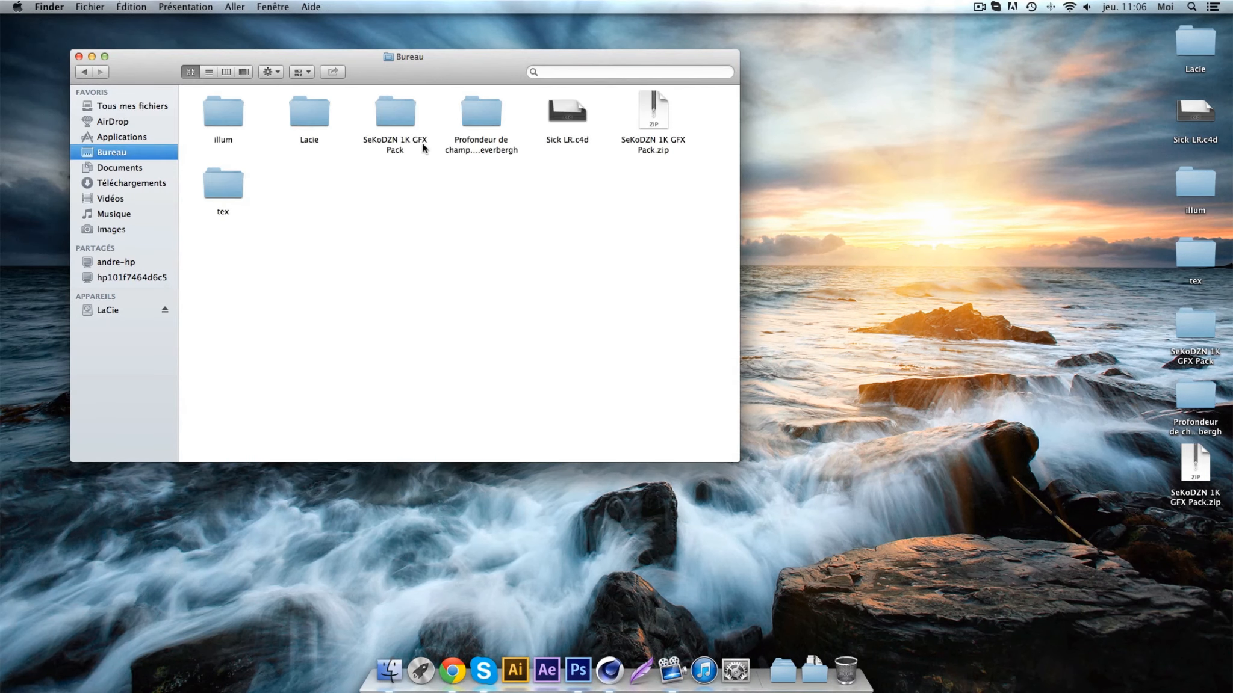
pyautogui.doubleClick(377, 112)
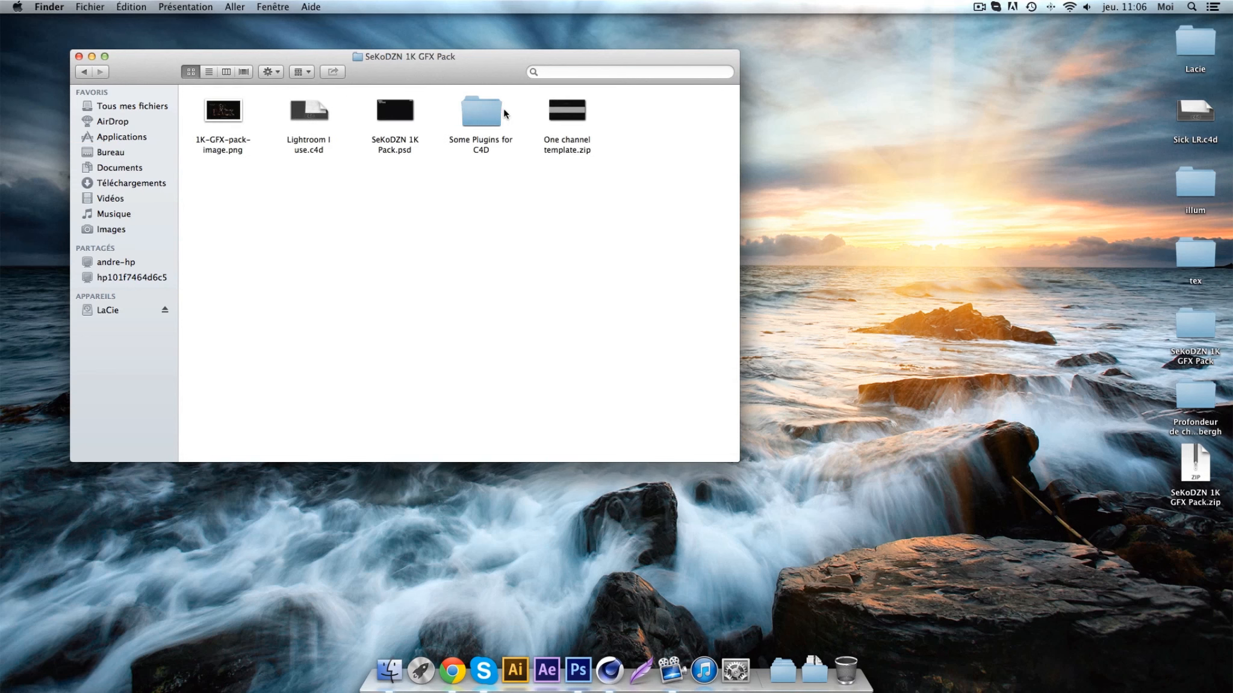
pyautogui.doubleClick(498, 111)
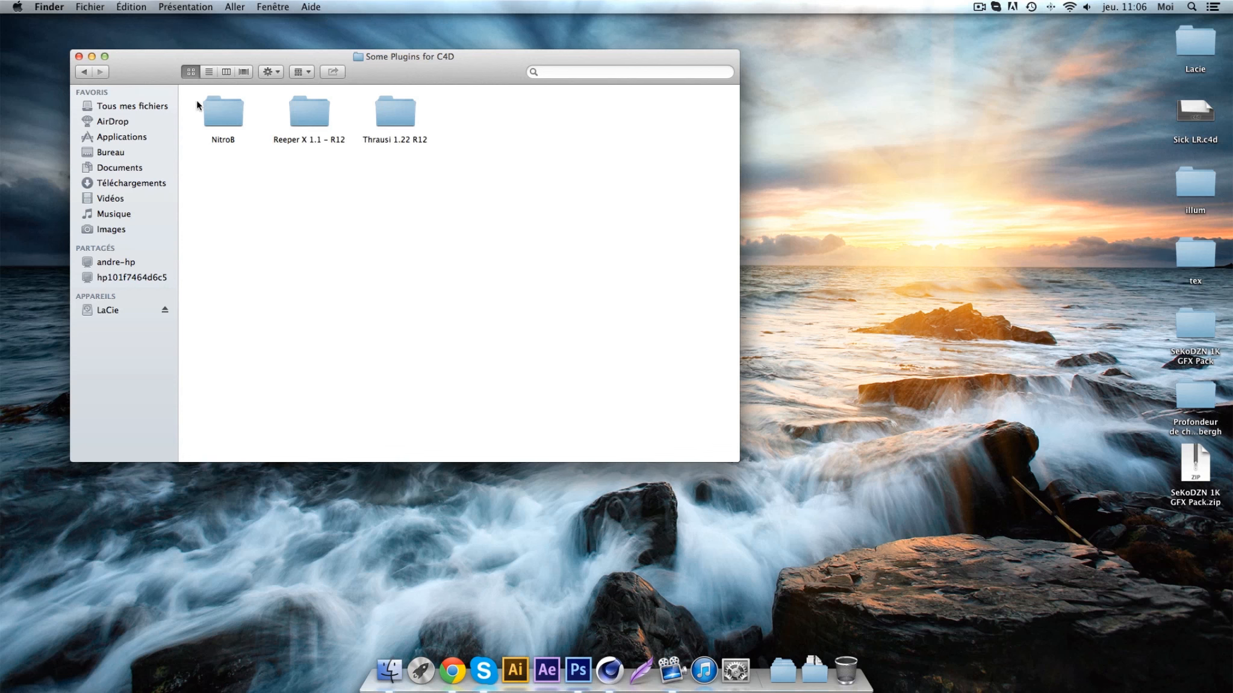
pyautogui.click(79, 56)
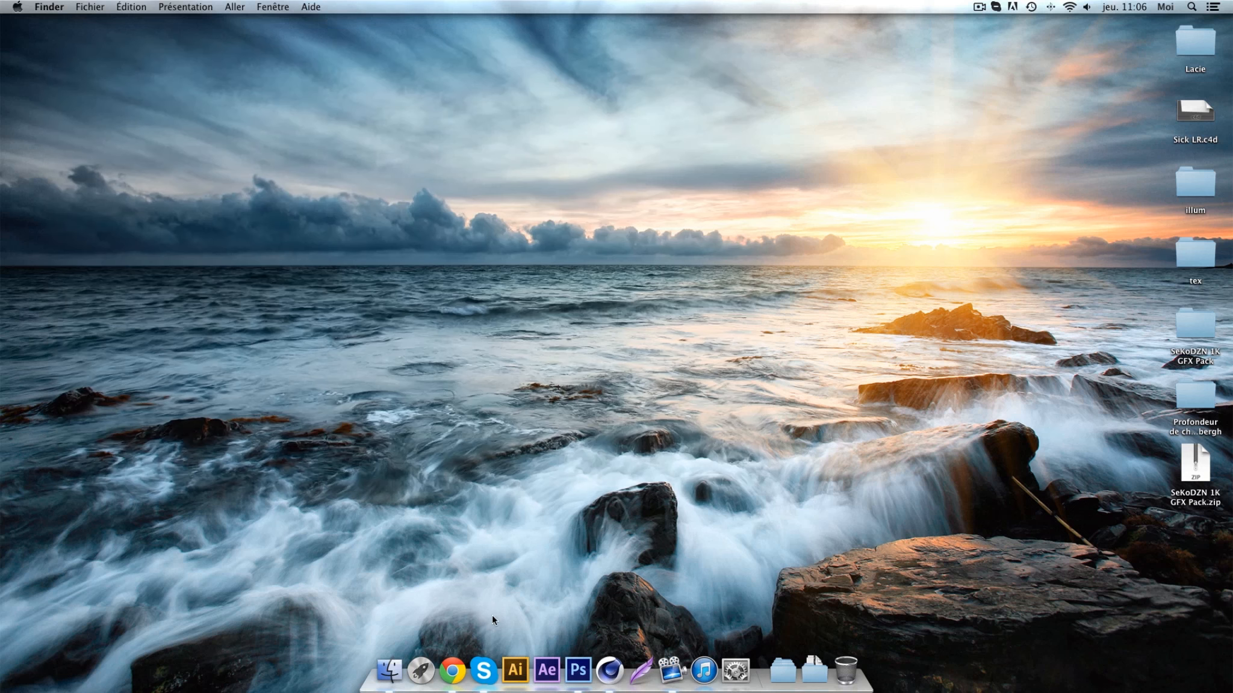
# - Switch to Cinema 4D, search this Mac for seko.ai and open the most recent match into the Sick LR scene
pyautogui.click(613, 664)
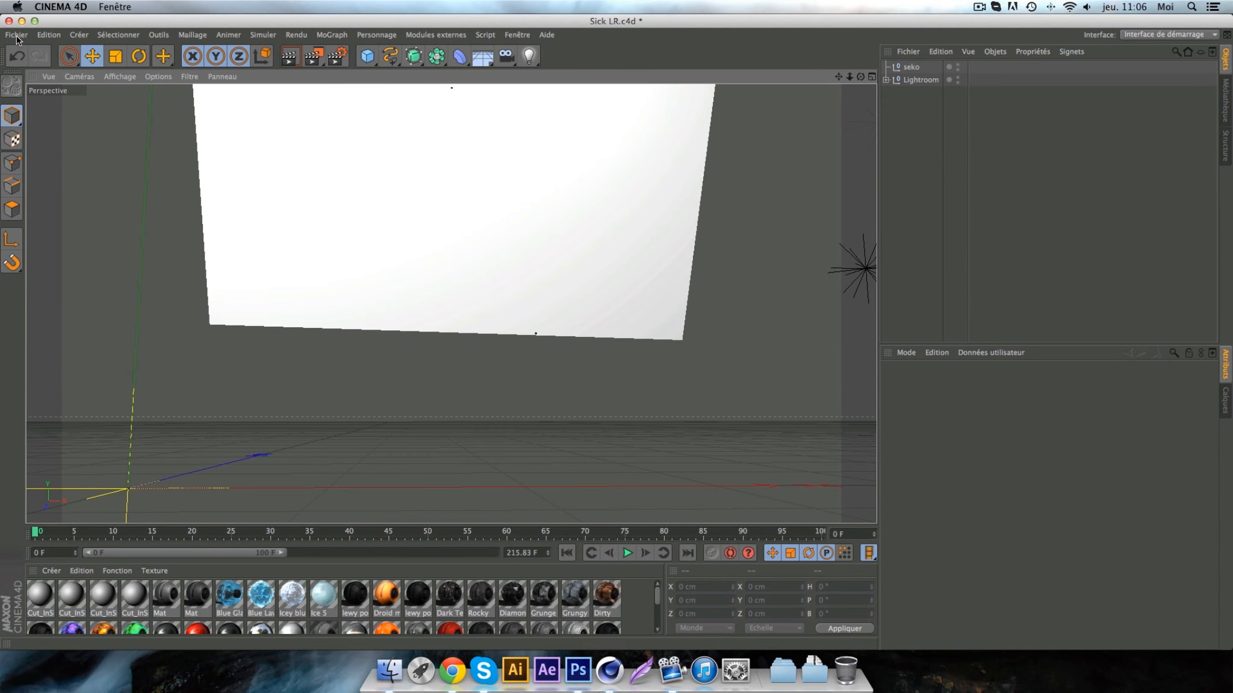
pyautogui.click(17, 34)
pyautogui.click(33, 67)
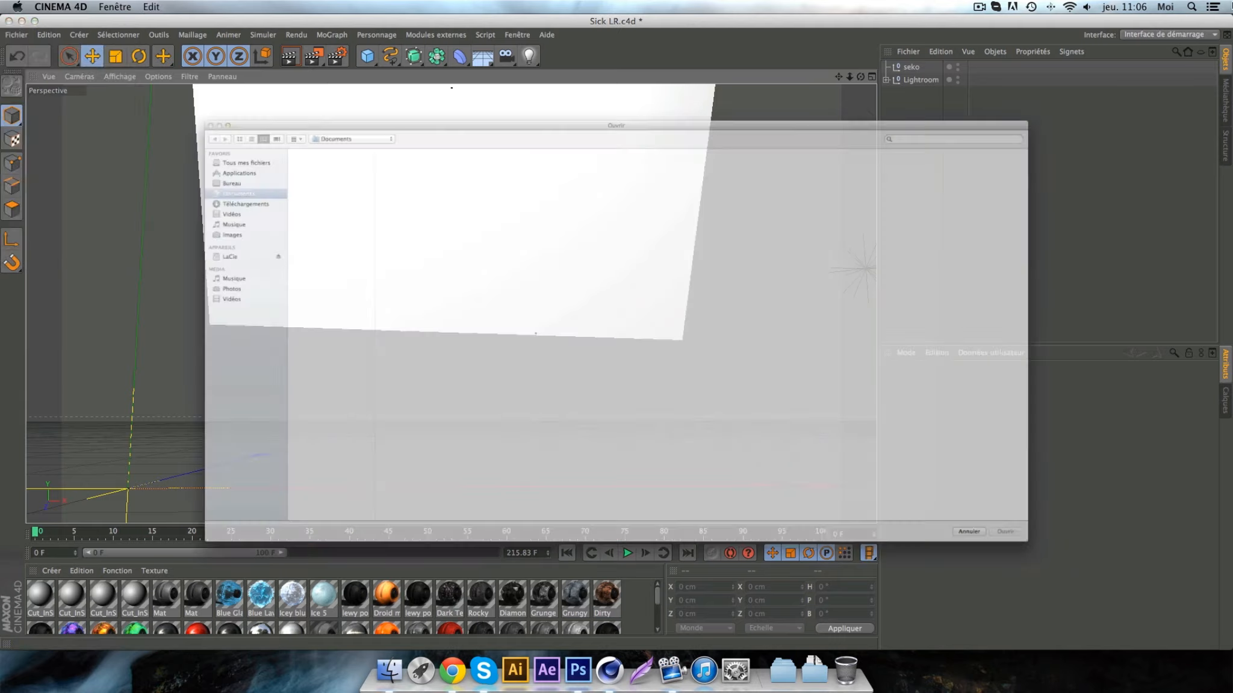
pyautogui.click(1080, 37)
pyautogui.write('sek')
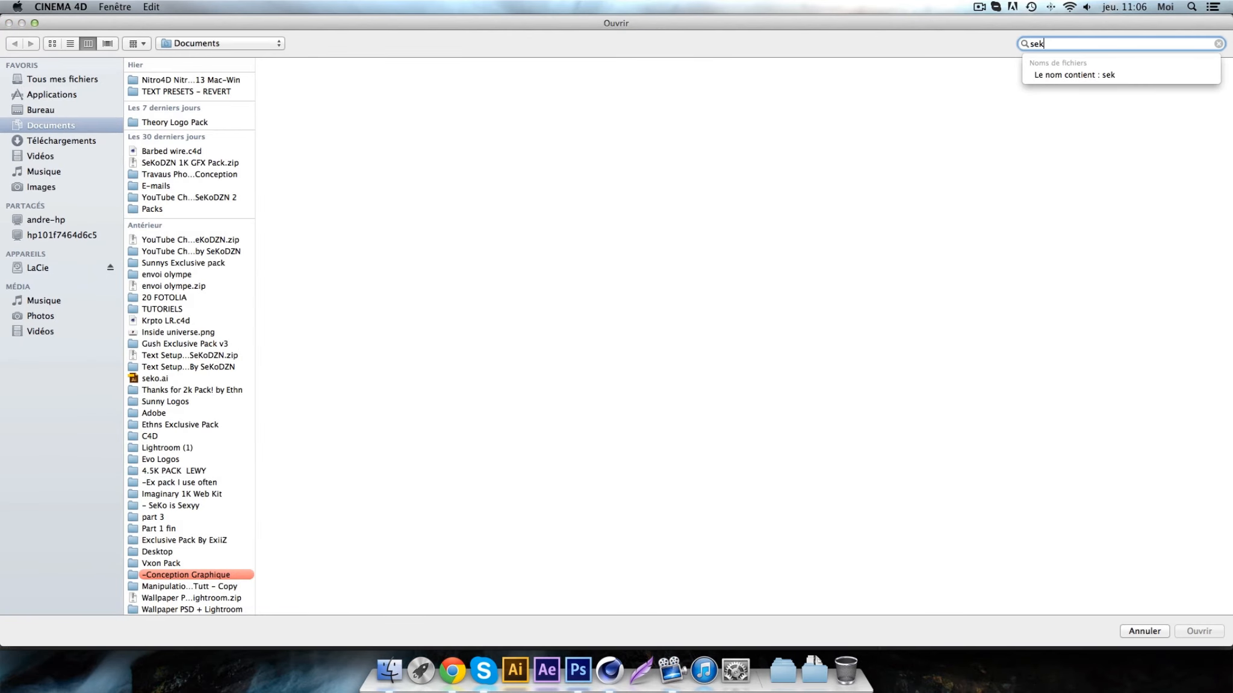
pyautogui.write('o.ai')
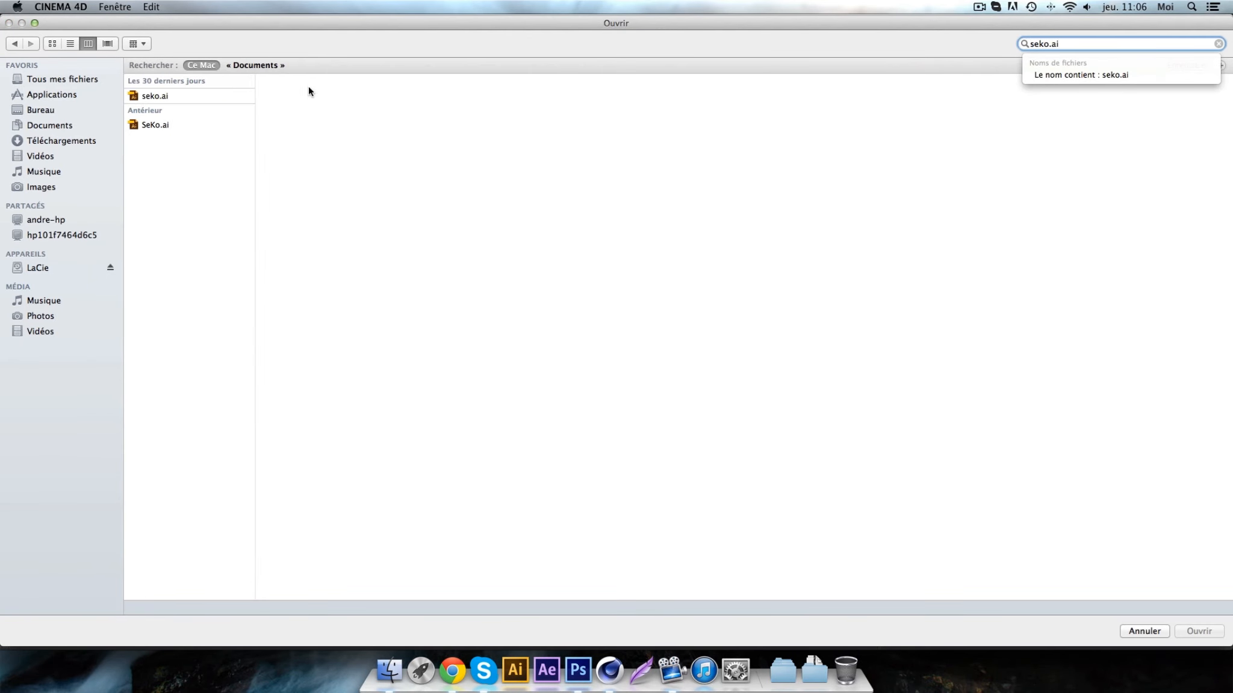
pyautogui.click(153, 99)
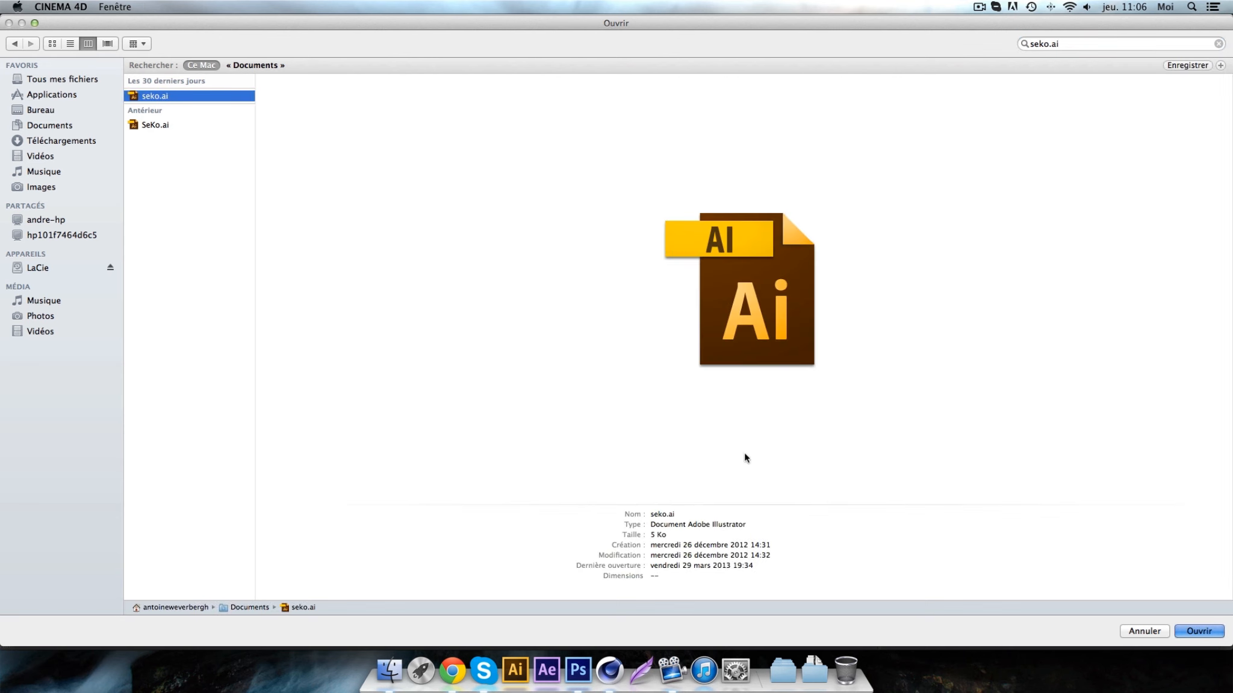
pyautogui.press('Return')
pyautogui.click(1112, 640)
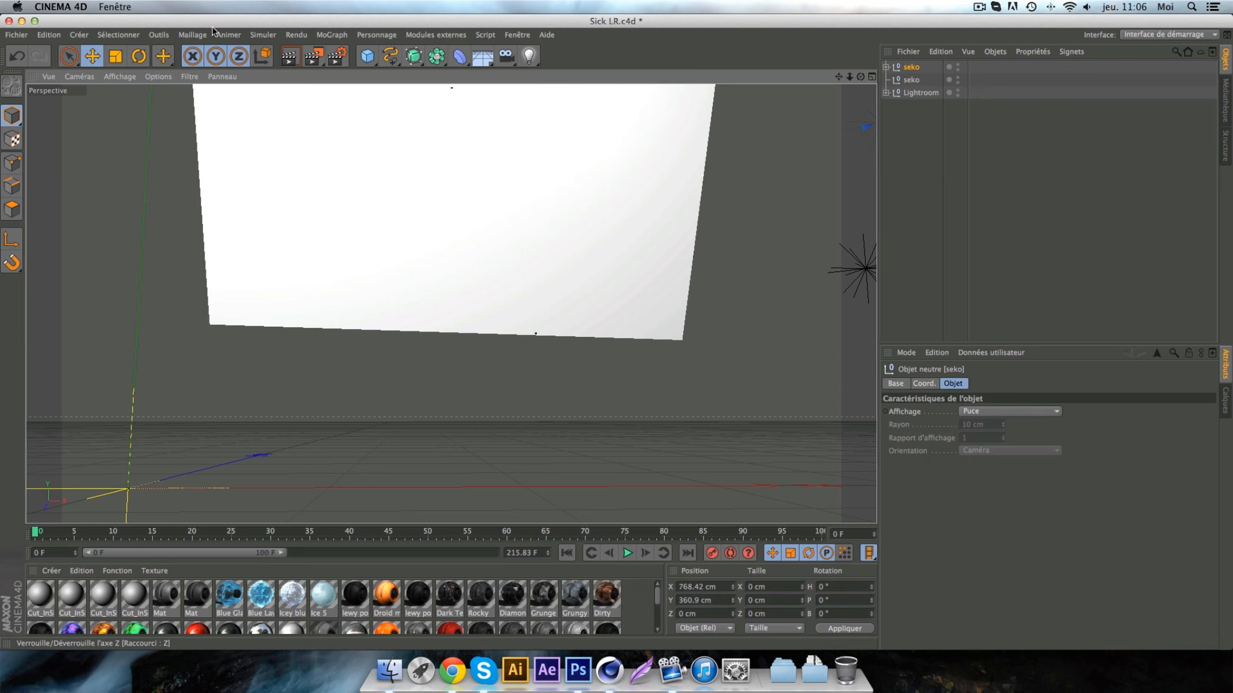
# - Scale down the imported seko paths and move them in front of the white backdrop, to about X 217, Y 94, Z 65 cm
pyautogui.moveTo(434, 331); pyautogui.dragTo(487, 222)
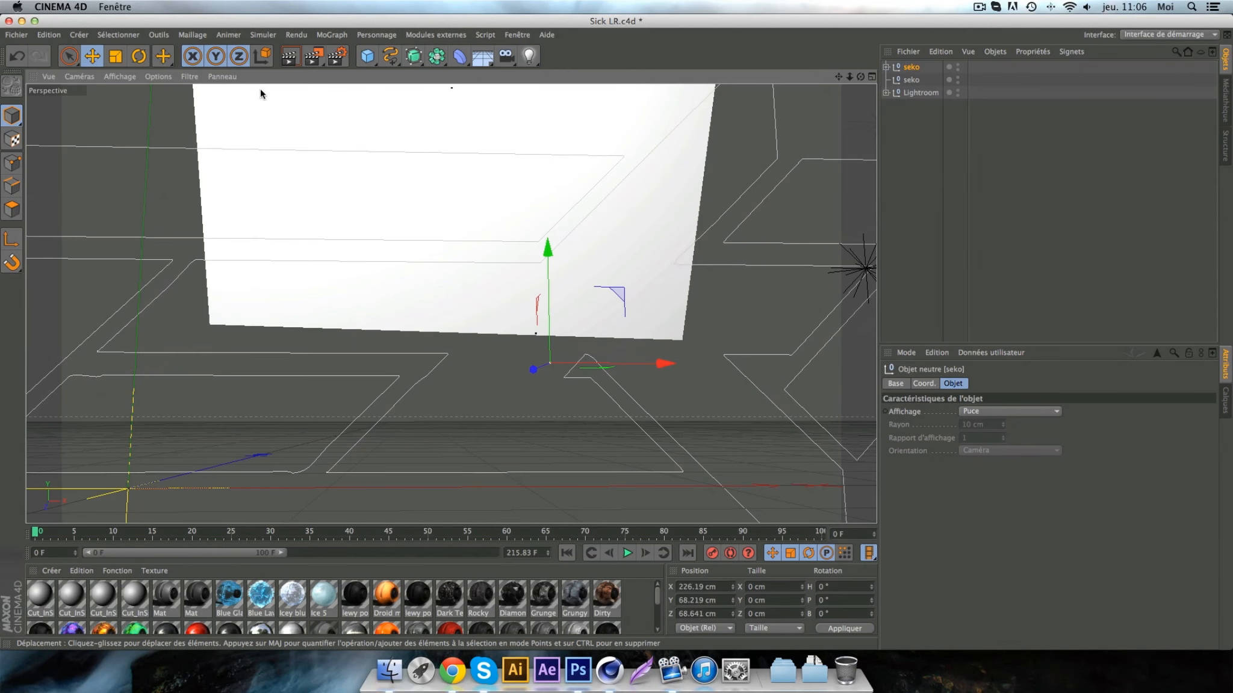
pyautogui.press('t')
pyautogui.moveTo(549, 246); pyautogui.dragTo(545, 297)
pyautogui.press('e')
pyautogui.moveTo(328, 159); pyautogui.dragTo(319, 113)
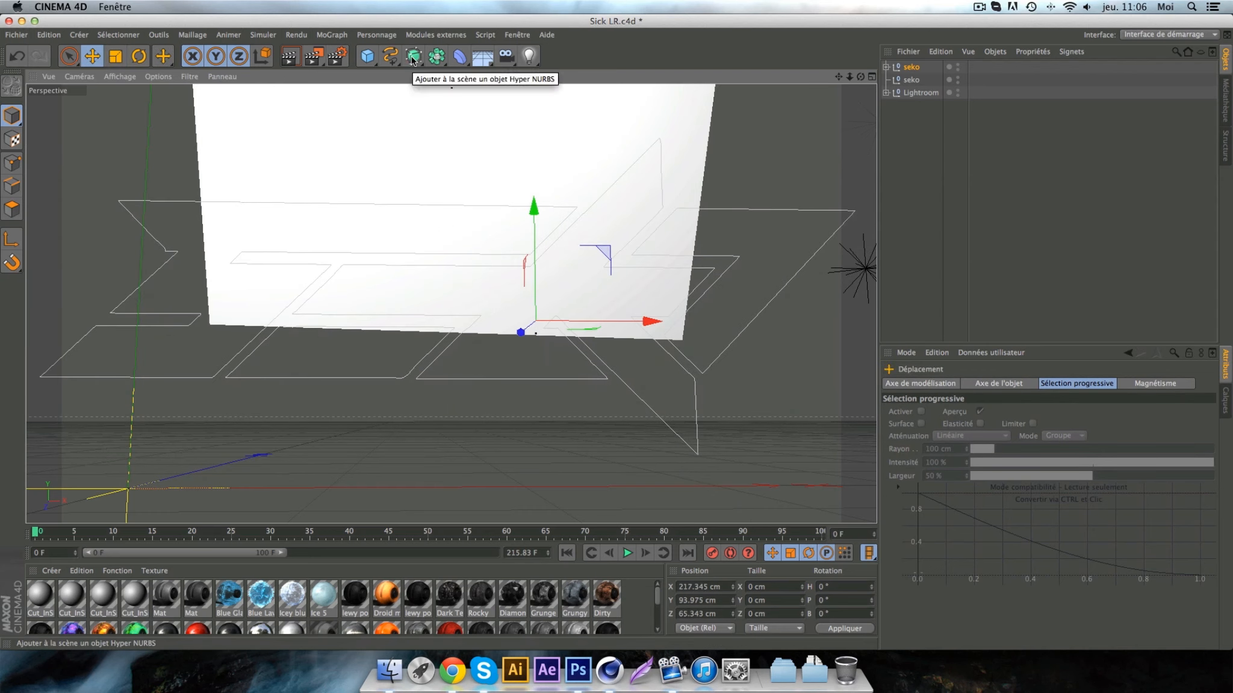
# - Expand the imported seko group, add an Extrusion NURBS object and duplicate it three times
pyautogui.click(885, 66)
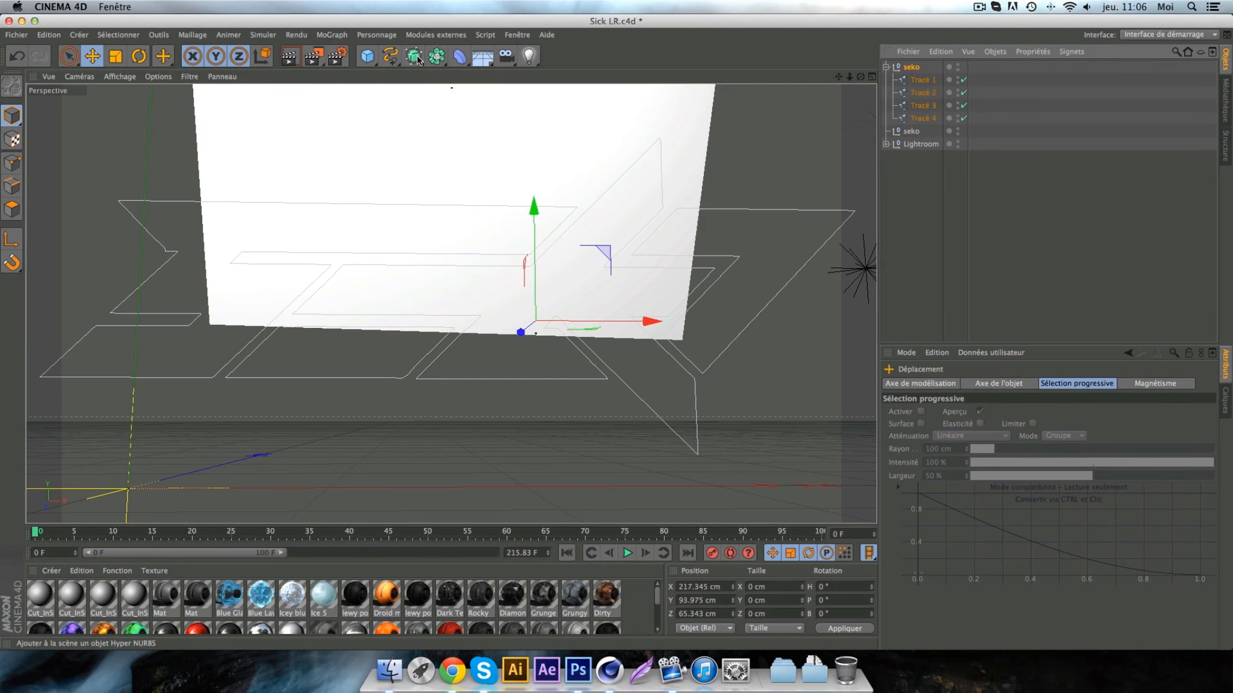
pyautogui.moveTo(413, 56); pyautogui.dragTo(487, 59)
pyautogui.click(617, 66)
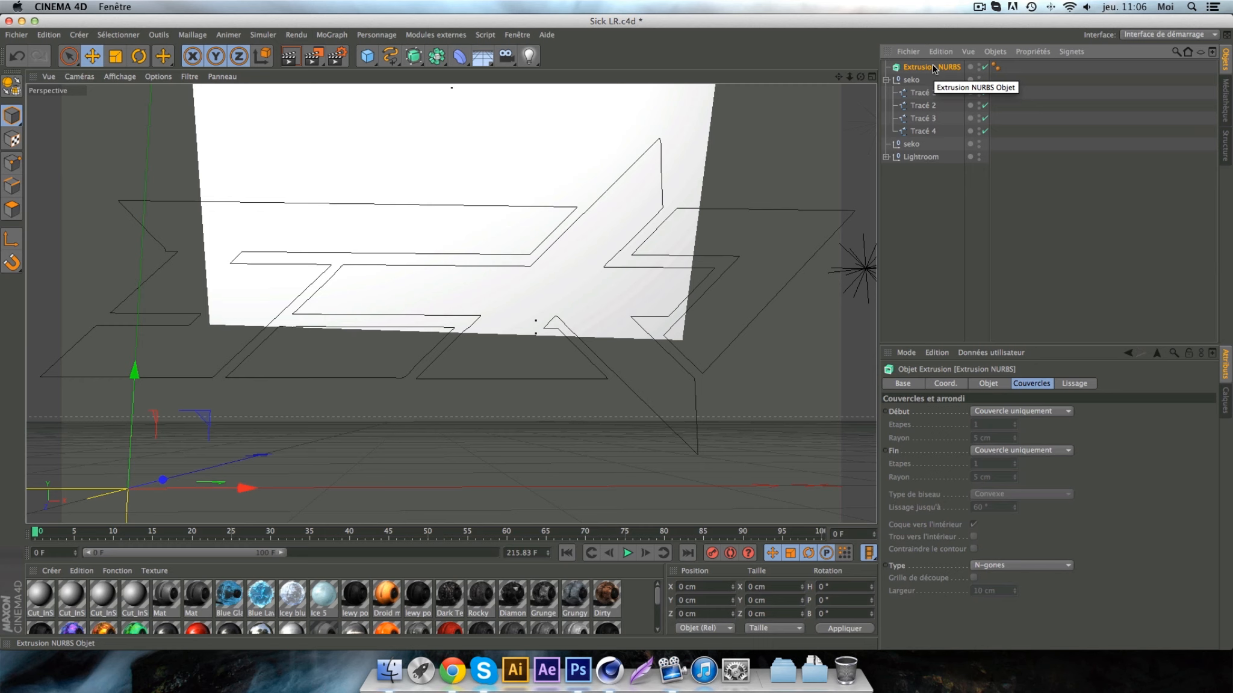
pyautogui.press('super+c')
pyautogui.press('super+v')
pyautogui.press('super+v')
pyautogui.press('super+v')
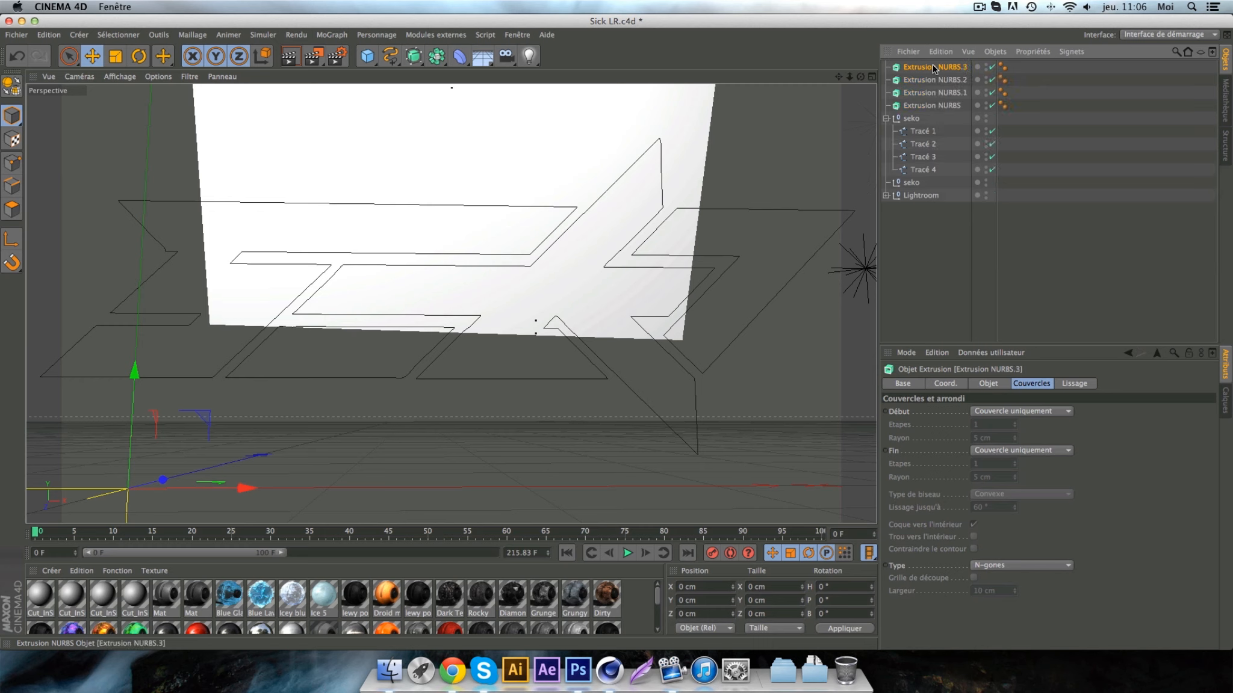
# - Place Tracé 1 to Tracé 4 each inside its own Extrusion NURBS and collapse the four hierarchies
pyautogui.click(922, 131)
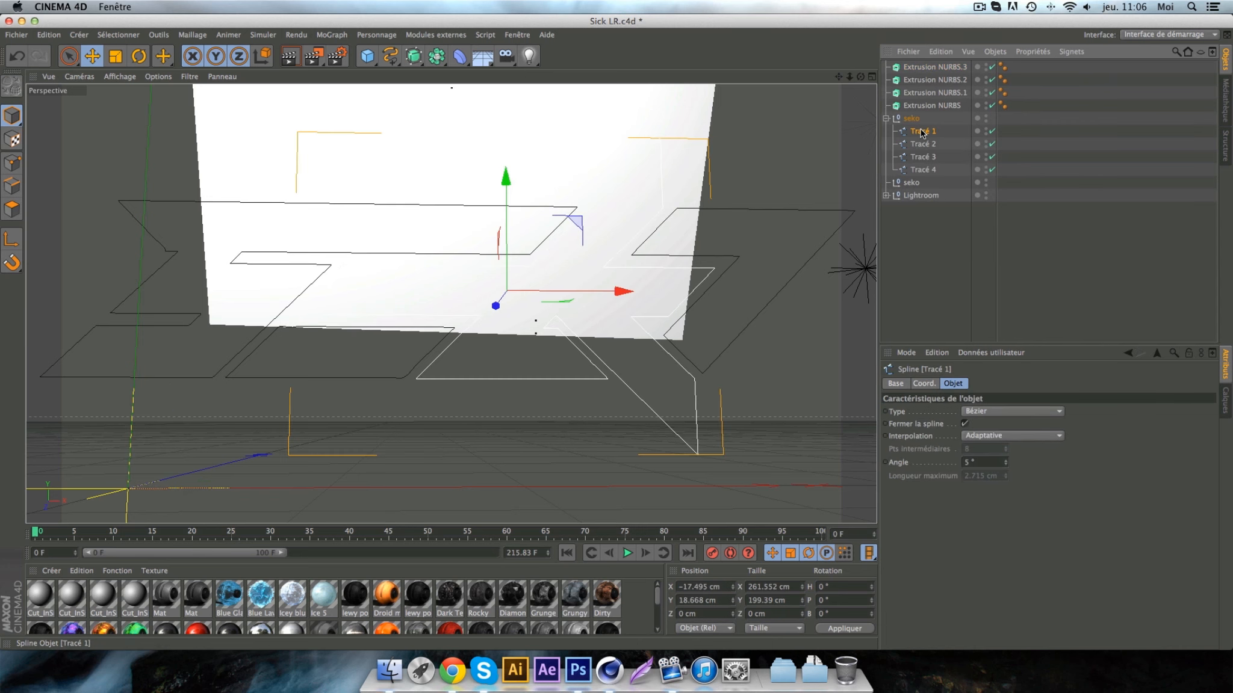
pyautogui.moveTo(922, 131); pyautogui.dragTo(924, 86)
pyautogui.click(927, 144)
pyautogui.click(912, 158)
pyautogui.moveTo(923, 170); pyautogui.dragTo(930, 68)
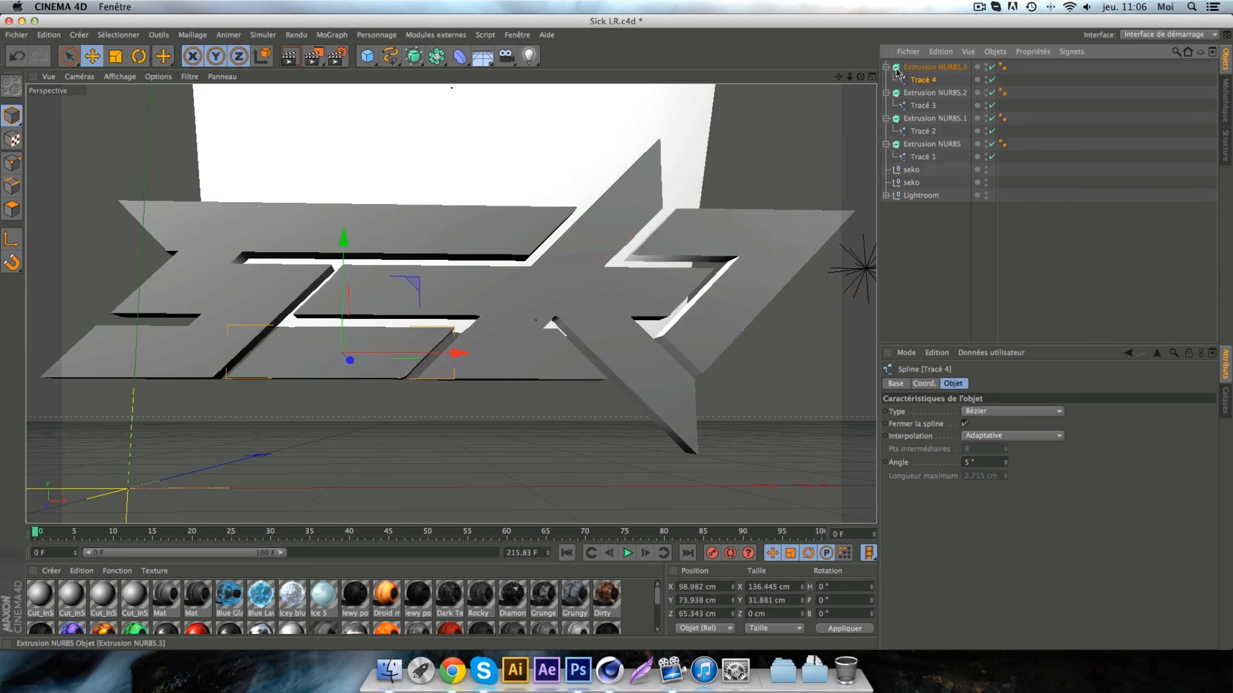
pyautogui.click(886, 67)
pyautogui.click(885, 80)
pyautogui.click(886, 92)
pyautogui.click(886, 104)
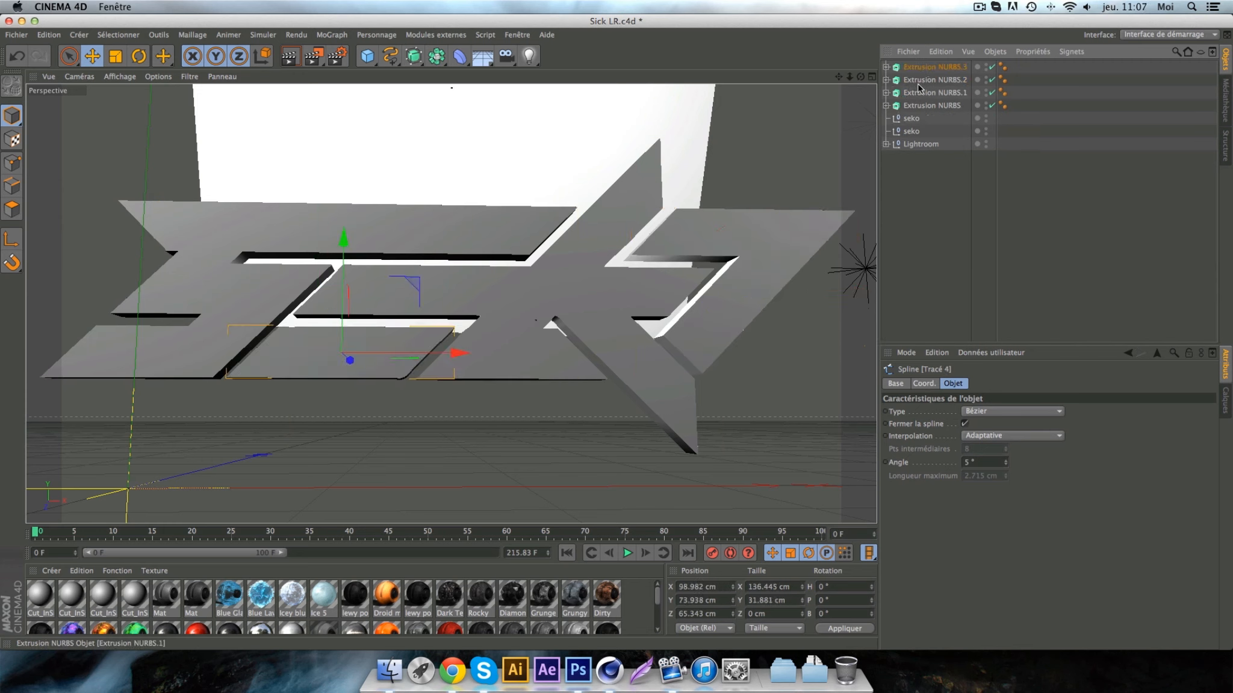
# - Select all four Extrusion NURBS objects and set their Z extrusion movement to 60 cm
pyautogui.keyDown('shift'); pyautogui.click(927, 106); pyautogui.keyUp('shift')
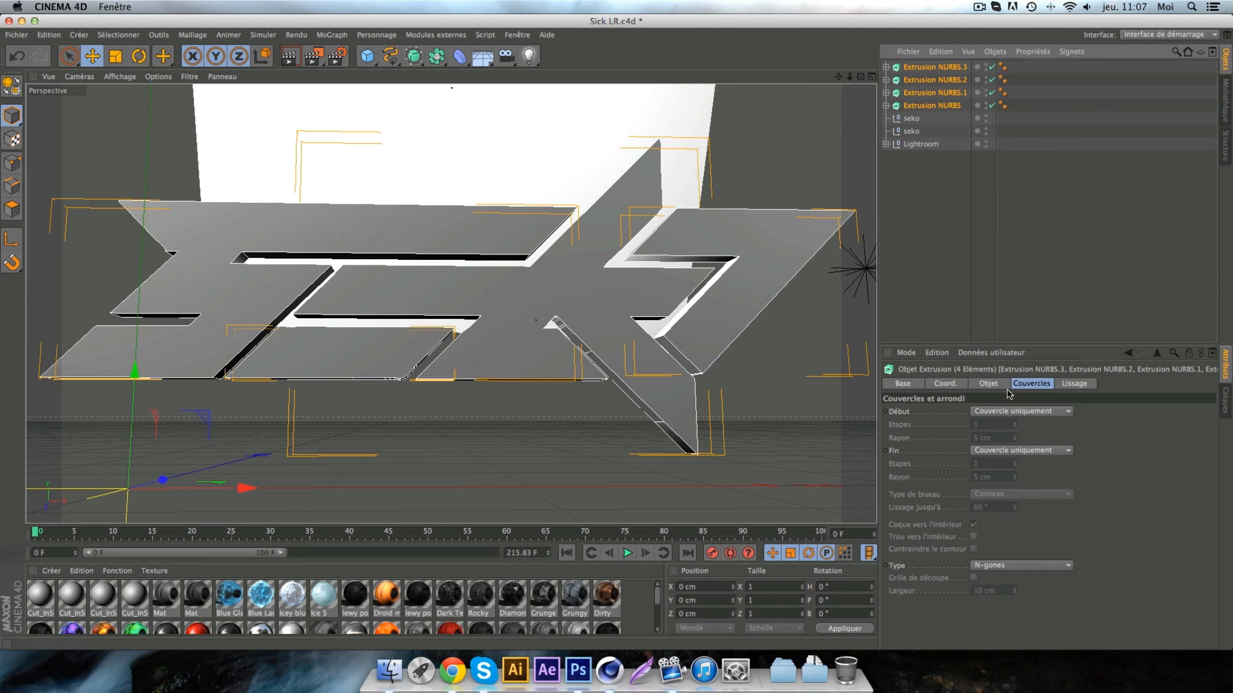
pyautogui.click(989, 384)
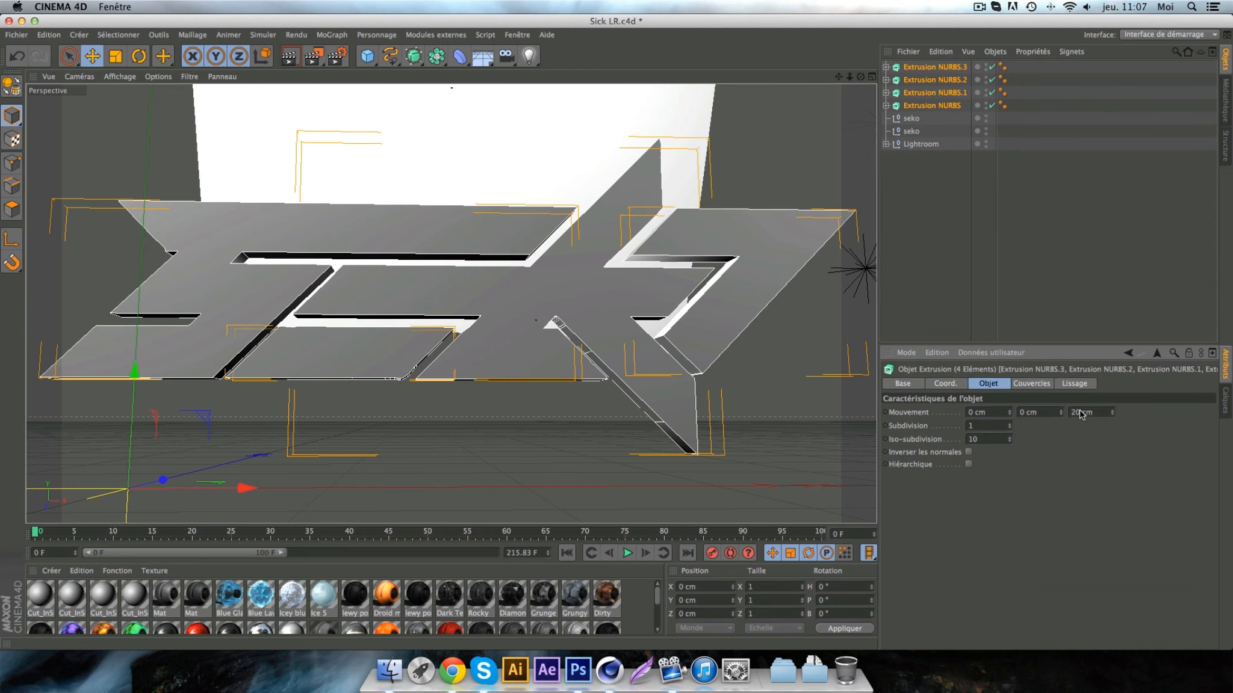
pyautogui.moveTo(1080, 414); pyautogui.dragTo(1063, 414)
pyautogui.write('60')
# - Set the start and end caps of the four extrusions to Couvercle et biseau with a 0.5 cm radius
pyautogui.click(1023, 386)
pyautogui.click(1015, 411)
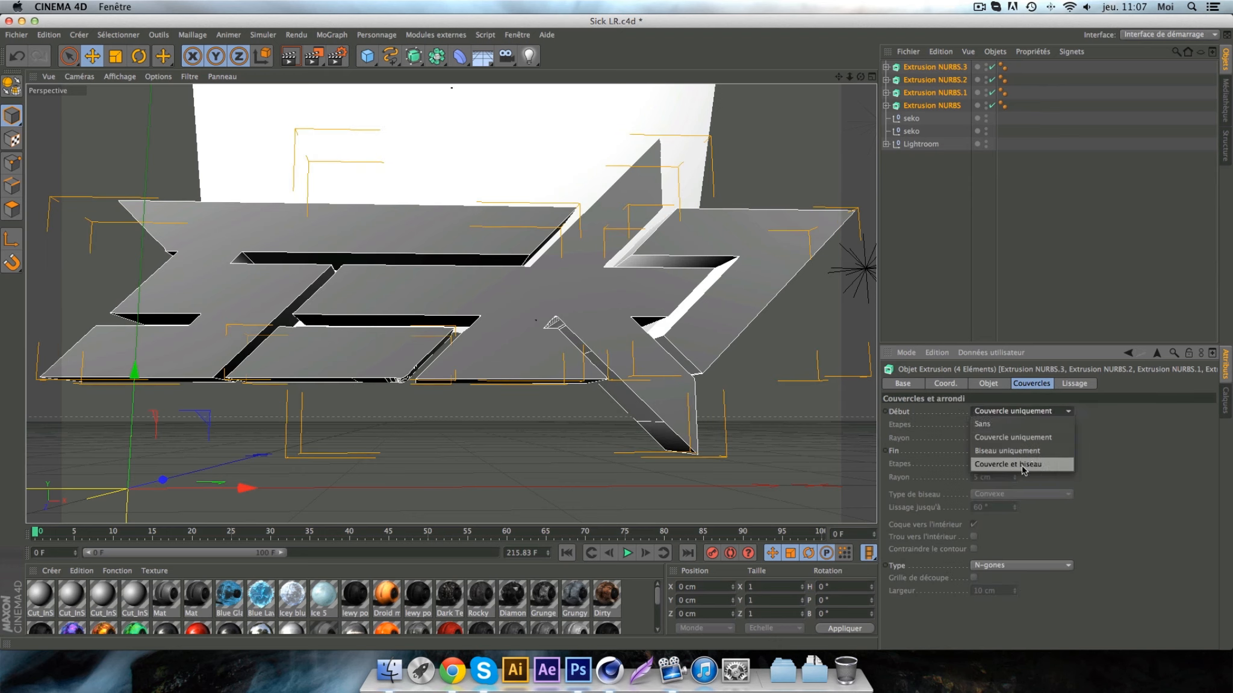
pyautogui.click(1040, 464)
pyautogui.click(1013, 452)
pyautogui.click(1046, 504)
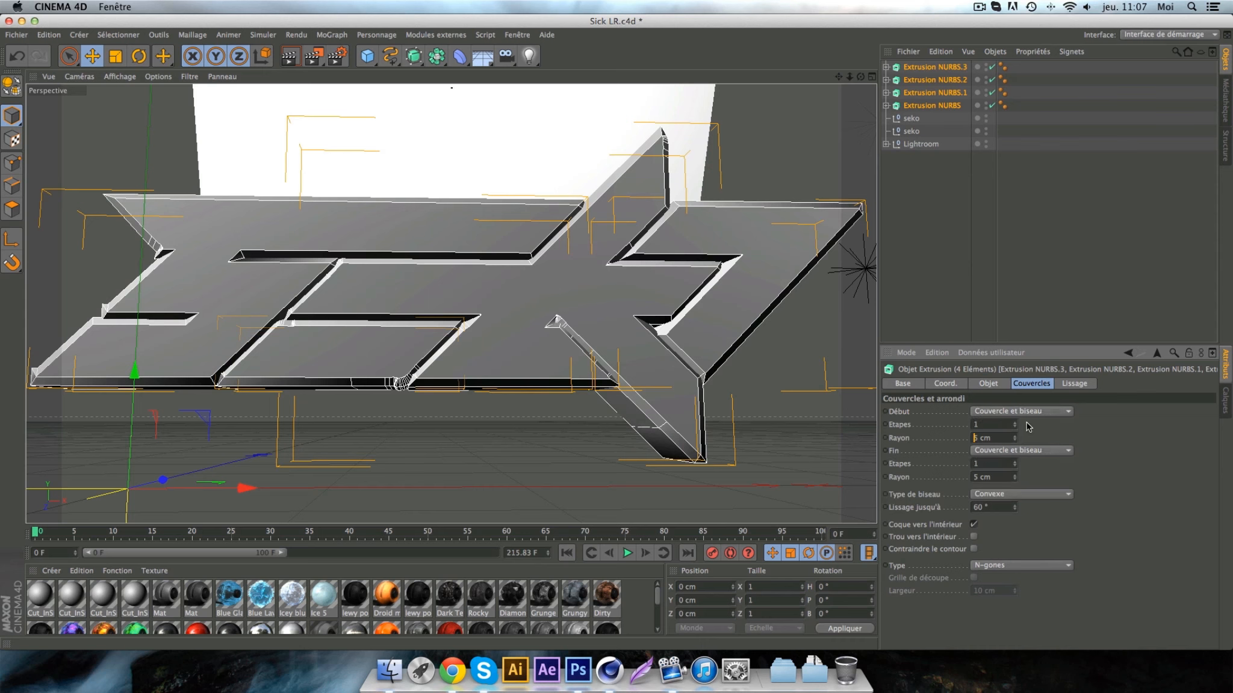
pyautogui.click(975, 478)
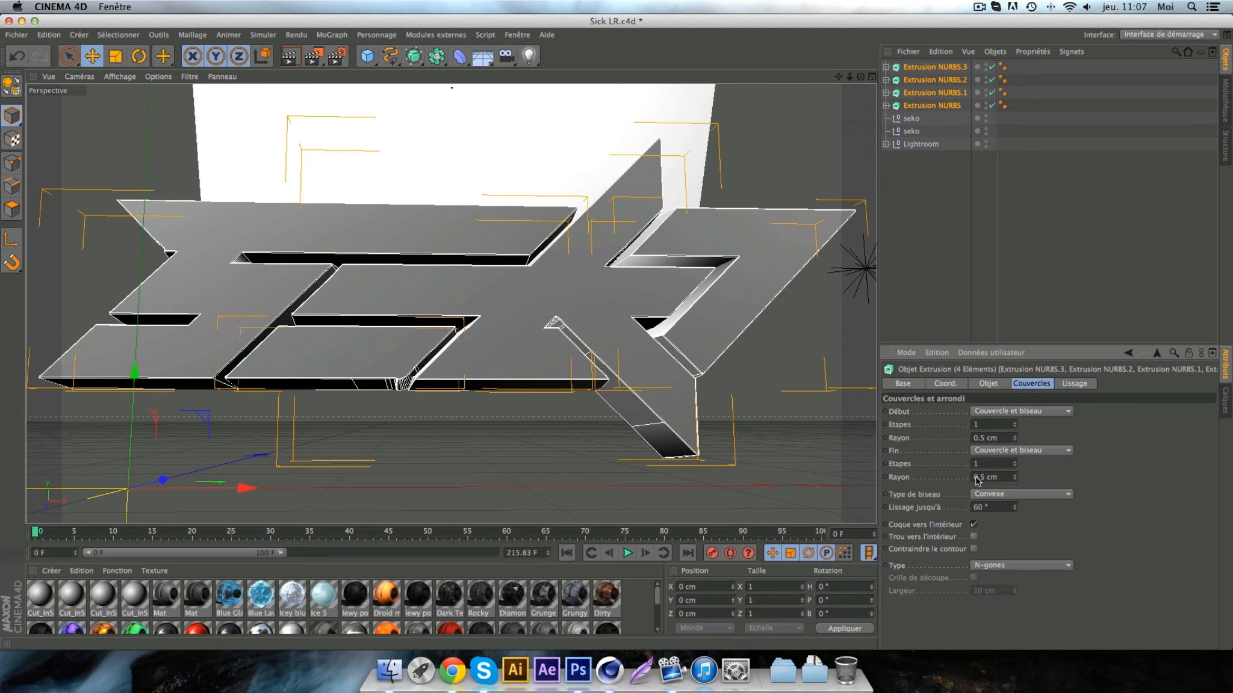
pyautogui.press('Return')
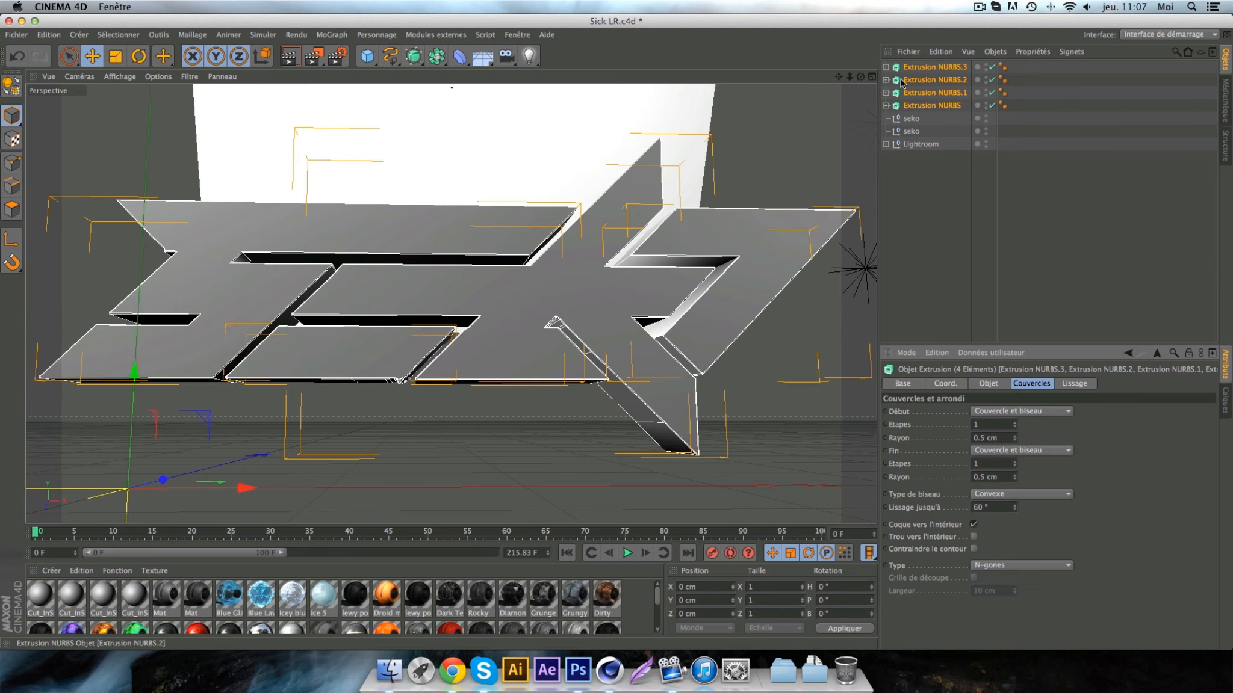
# - Apply the dark Mat material to Extrusion NURBS.3 and copy its texture tag to the other three extrusions
pyautogui.moveTo(849, 76); pyautogui.dragTo(834, 76)
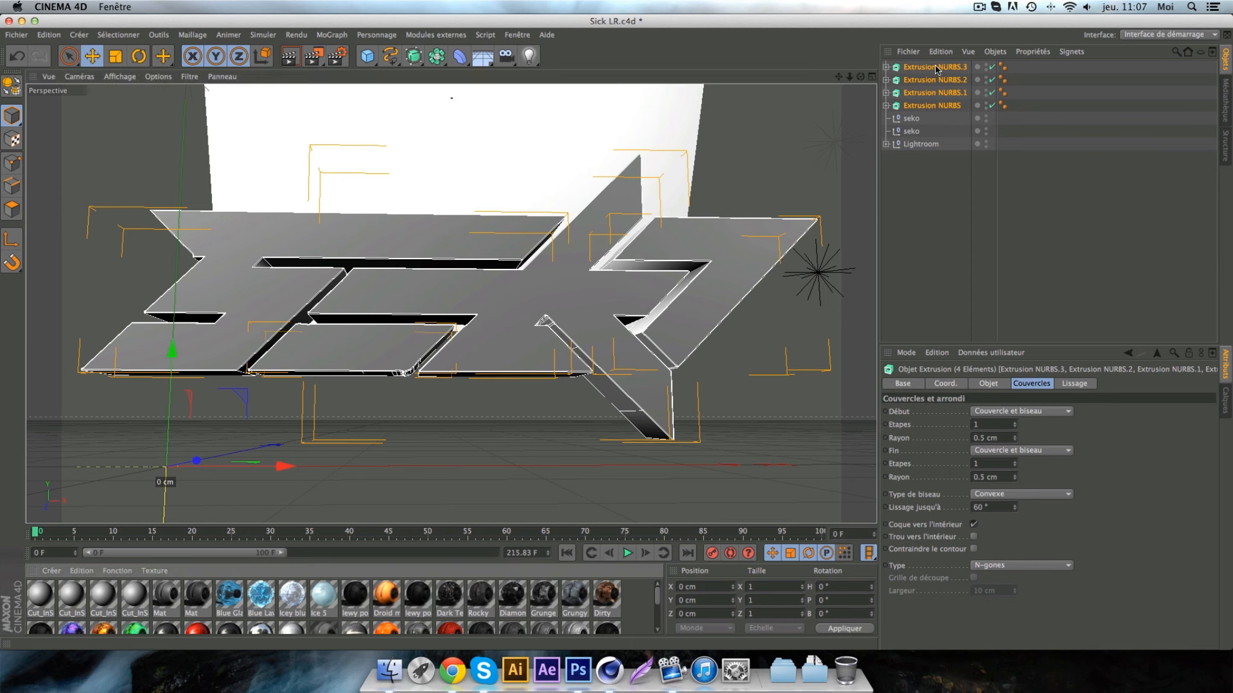
pyautogui.moveTo(935, 68); pyautogui.dragTo(935, 68)
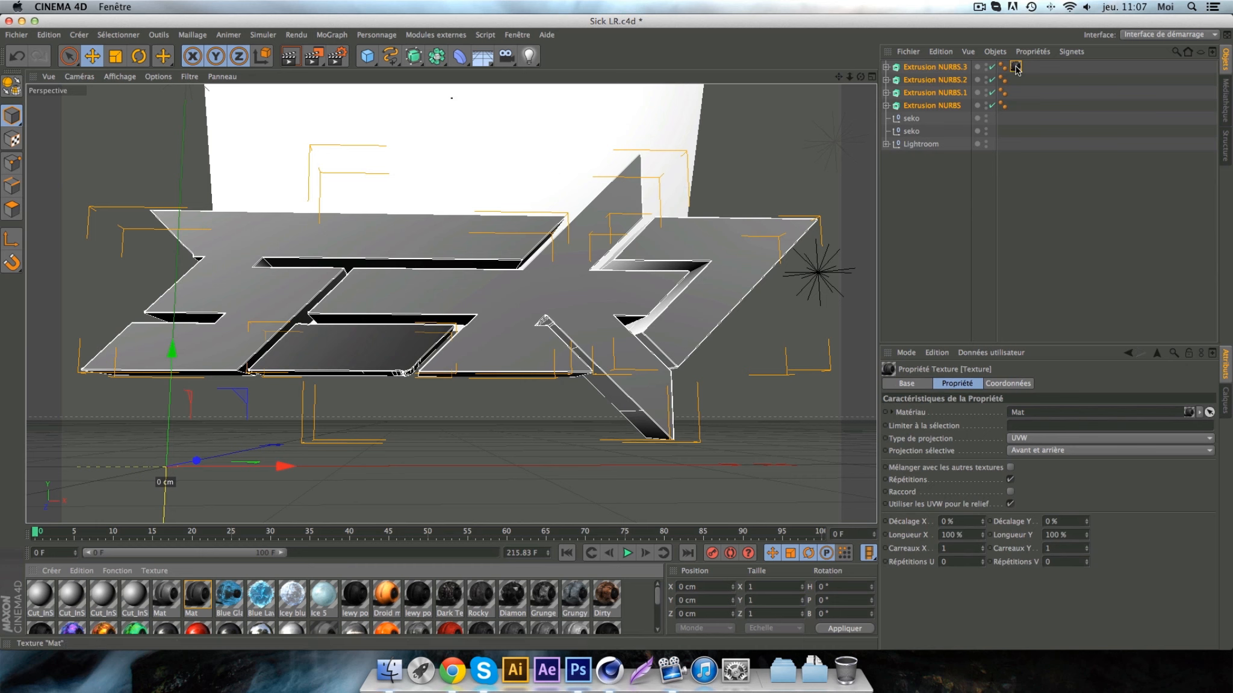
pyautogui.keyDown('ctrl'); pyautogui.moveTo(1015, 68); pyautogui.dragTo(1015, 106); pyautogui.keyUp('ctrl')
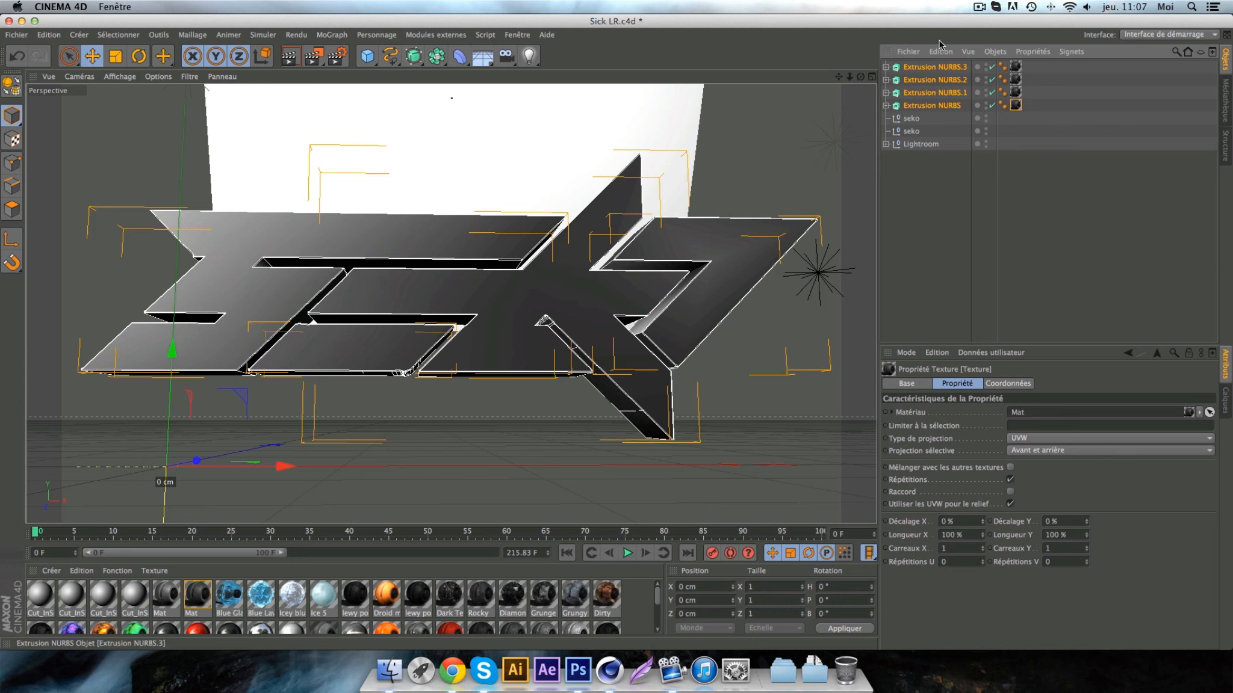
# - Select the four extrusions with their tags and group them under one null object
pyautogui.moveTo(1031, 111); pyautogui.dragTo(885, 63)
pyautogui.rightClick(951, 109)
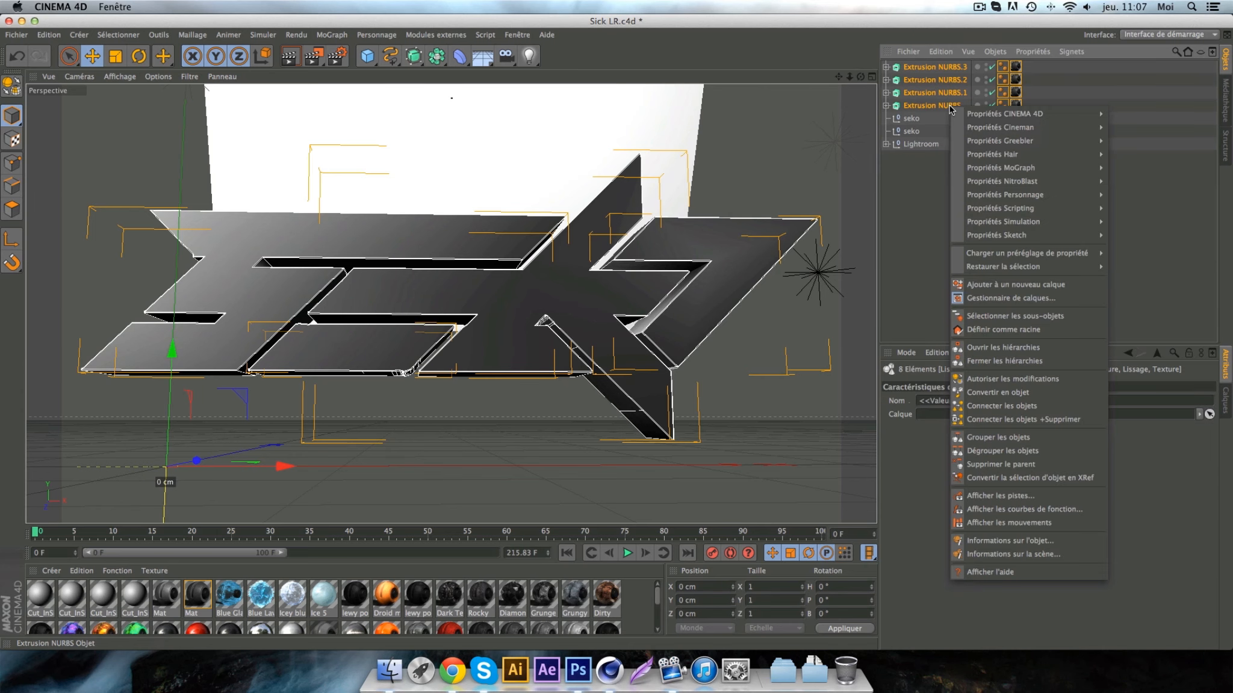
pyautogui.click(997, 438)
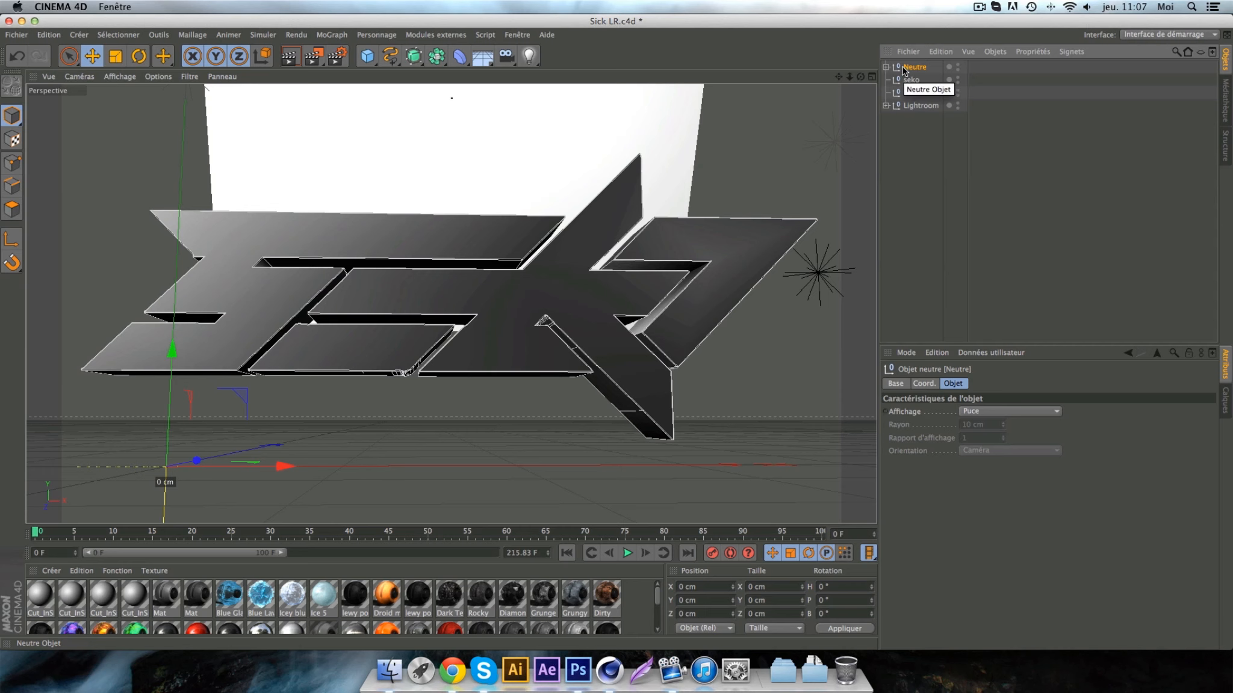
# - Duplicate the Neutre group and place the copy inside a new Réseau d'atomes (Atom Array) object
pyautogui.hotkey('ctrl', 'c')
pyautogui.hotkey('ctrl', 'v')
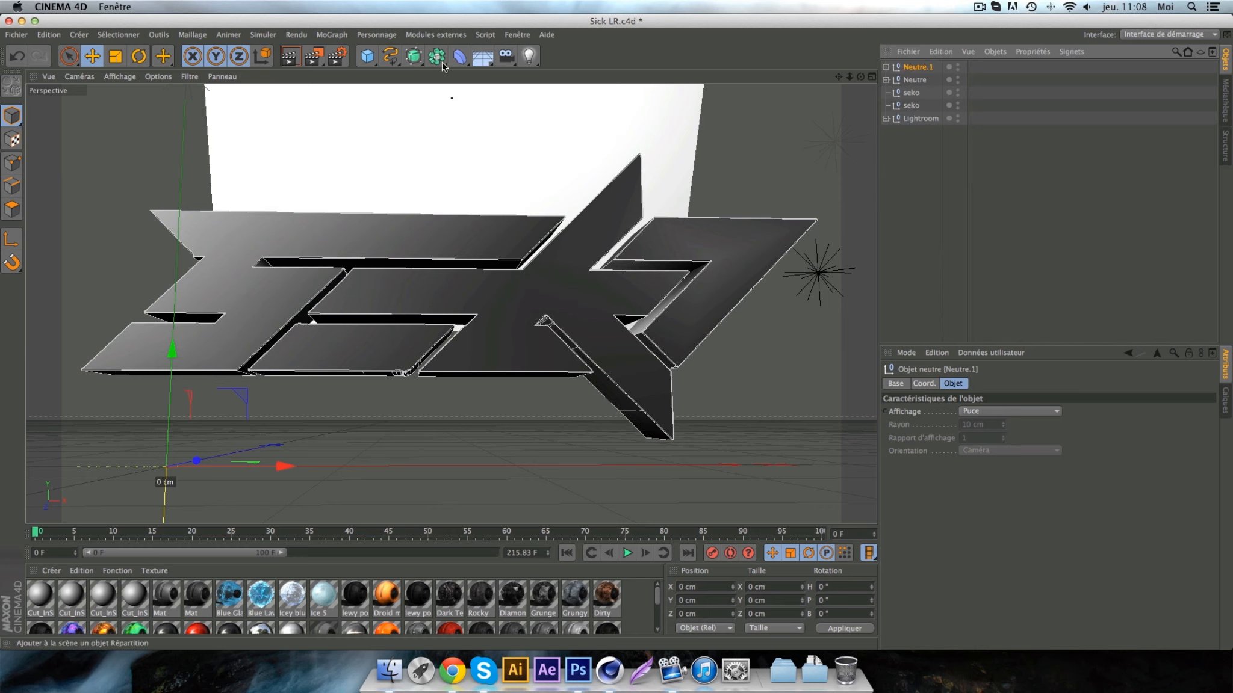
pyautogui.moveTo(436, 62); pyautogui.dragTo(600, 64)
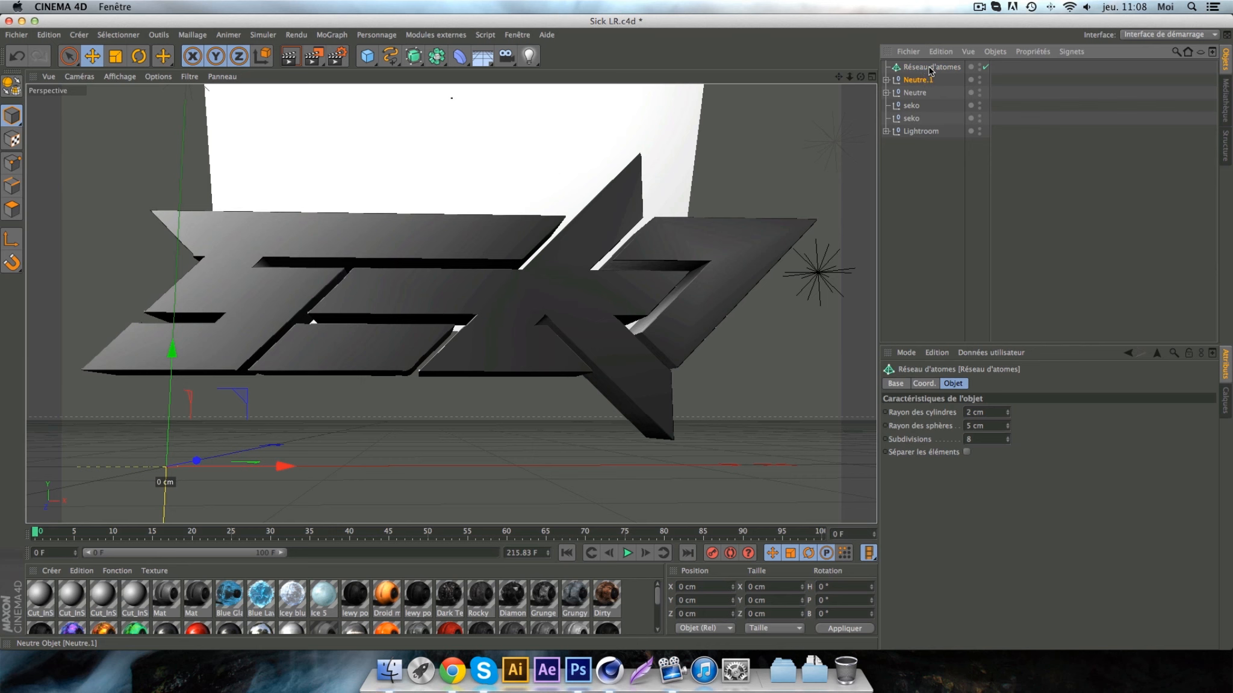
pyautogui.moveTo(930, 71); pyautogui.dragTo(930, 68)
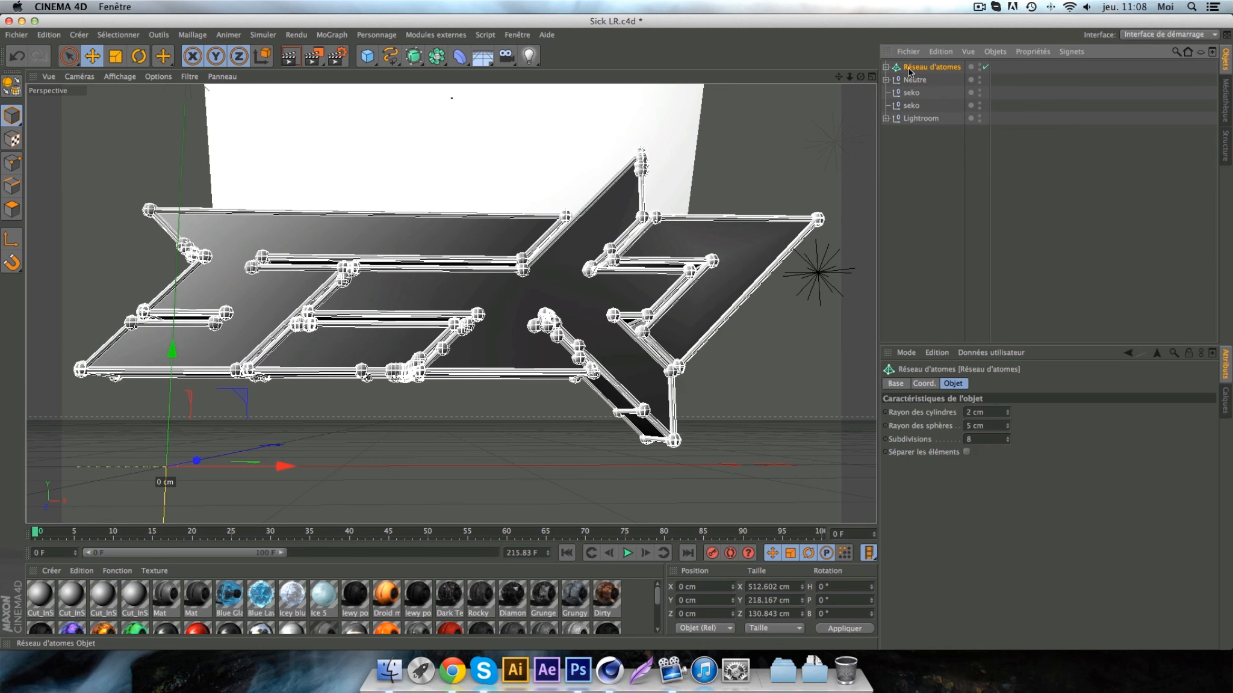
pyautogui.doubleClick(972, 426)
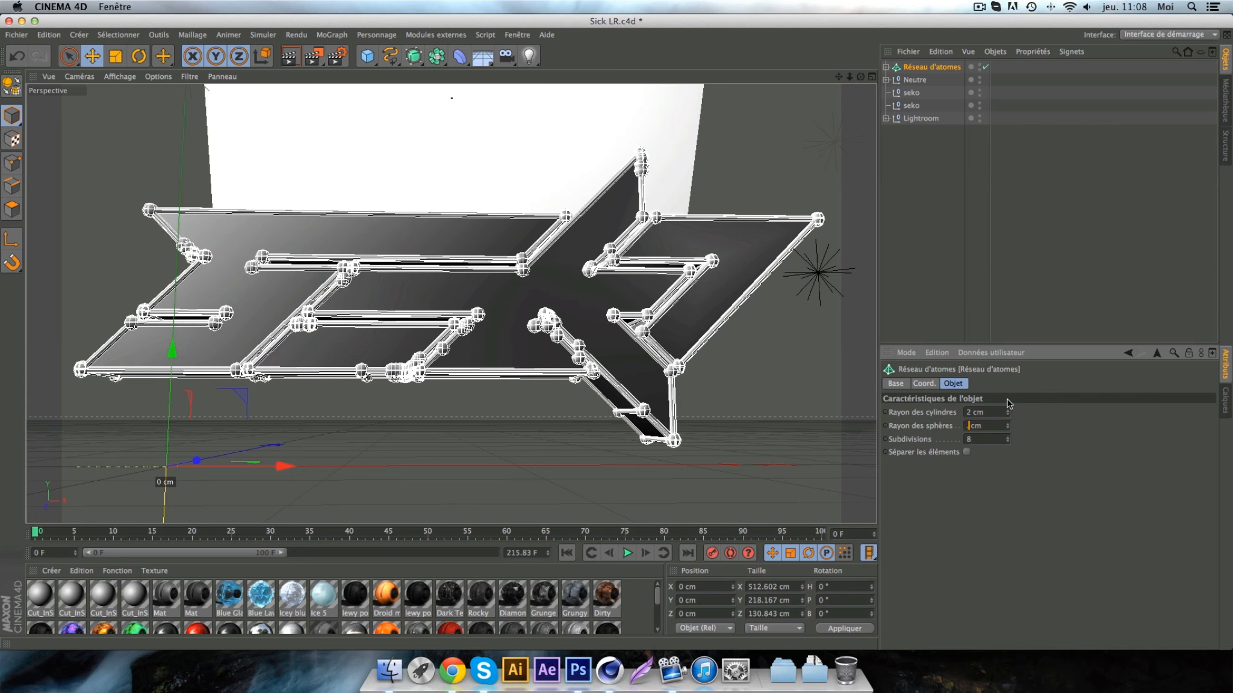
pyautogui.write('.5')
pyautogui.press('Return')
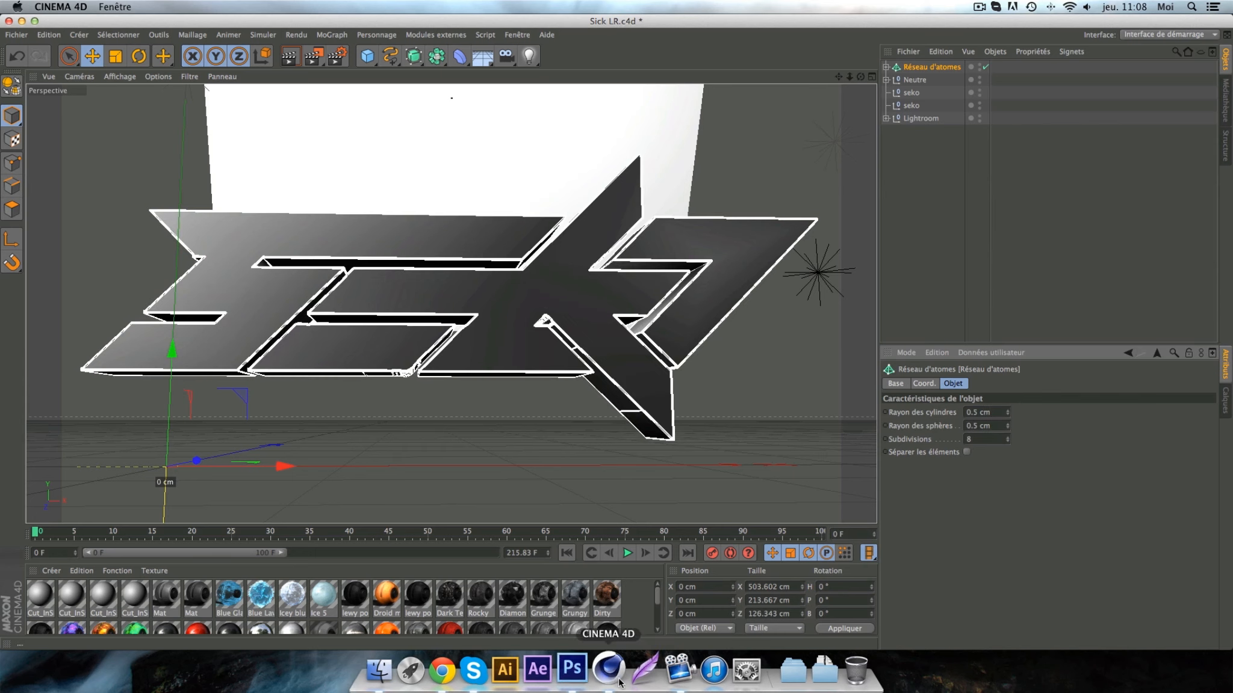
pyautogui.scroll(-3, 419, 604)
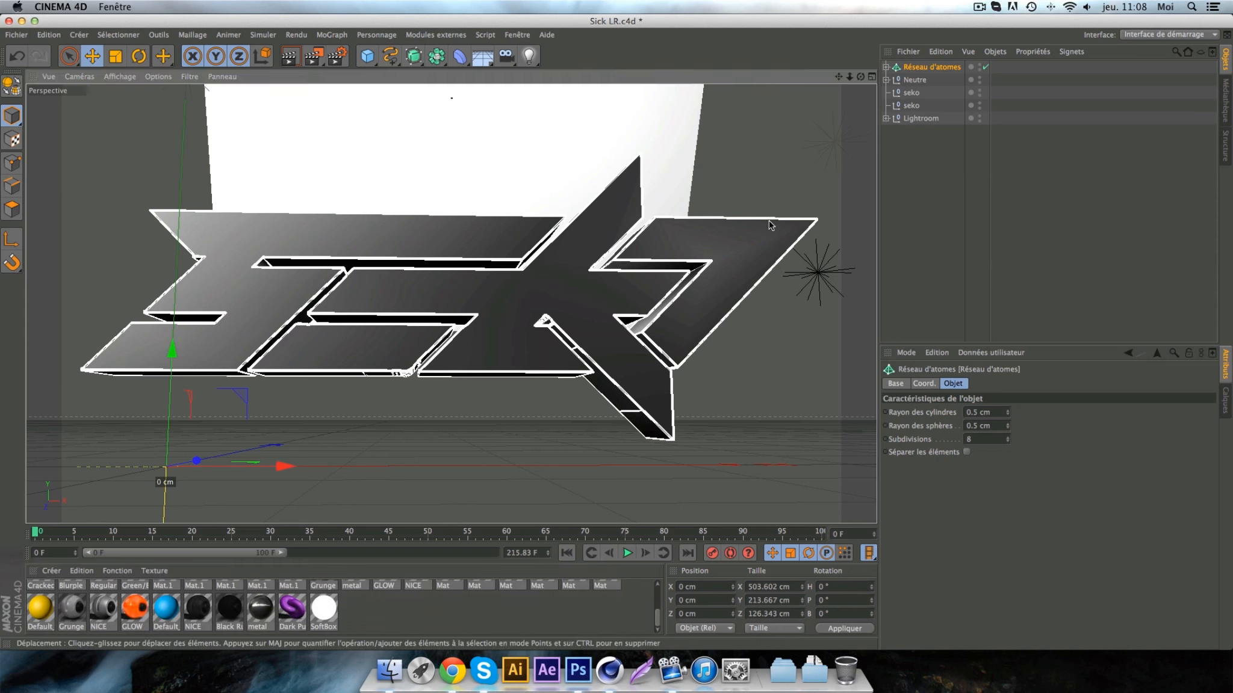
pyautogui.press('super+z')
pyautogui.press('super+z')
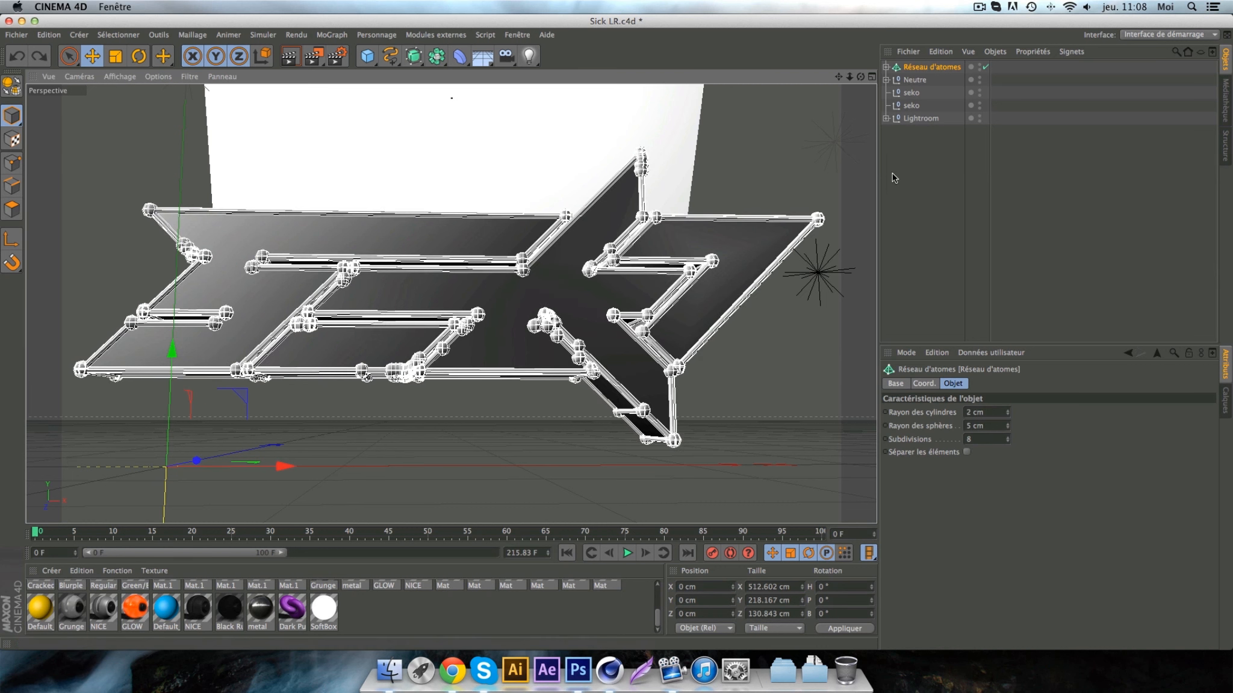
# - Set the cylinder and sphere radii of Réseau d'atomes to 0.5 cm and apply the metal material to it
pyautogui.moveTo(972, 426); pyautogui.dragTo(944, 426)
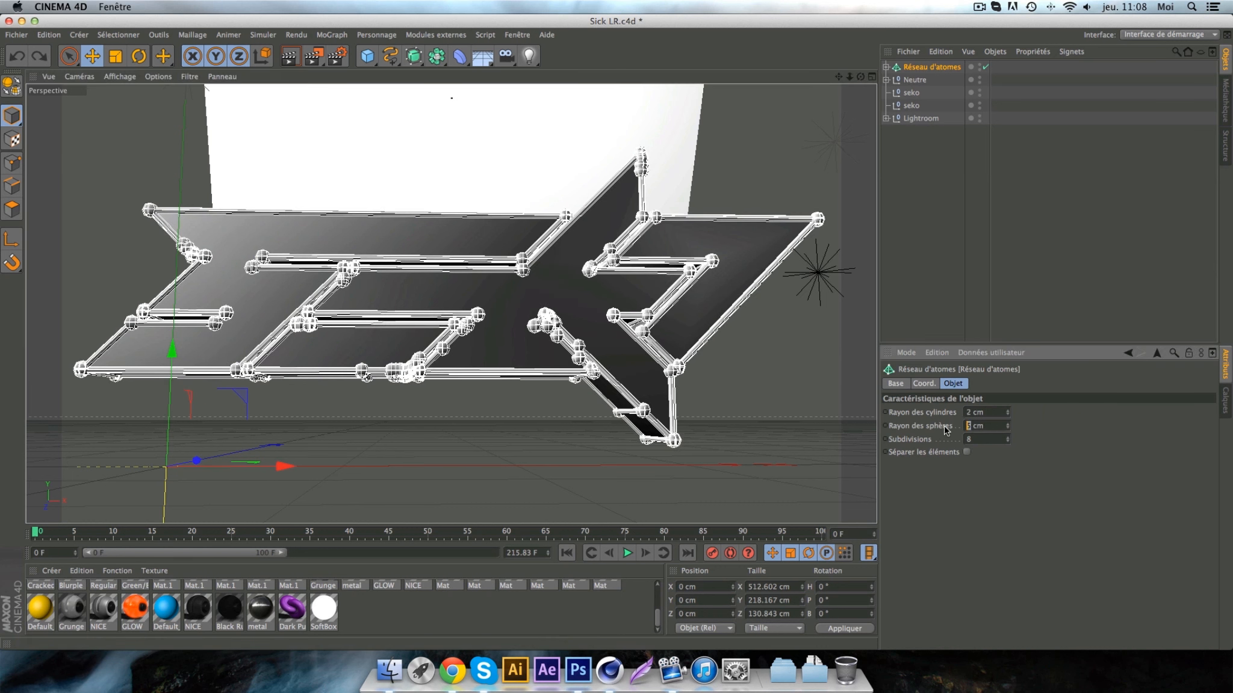
pyautogui.press('Return')
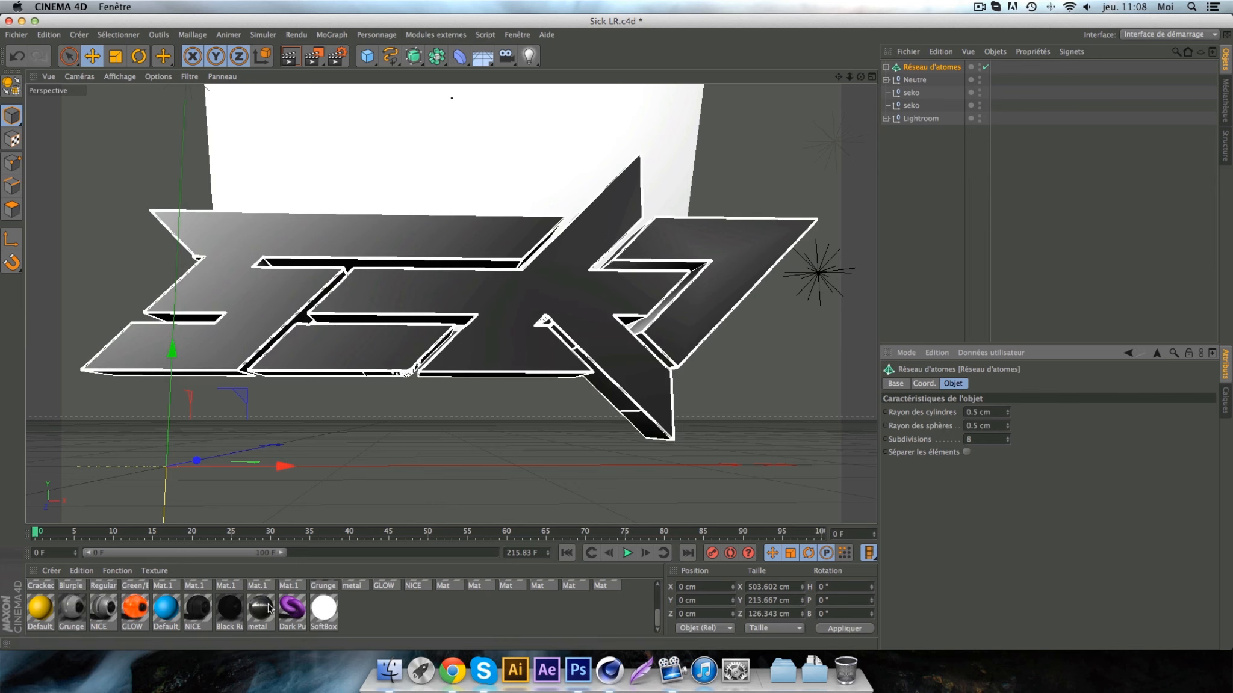
pyautogui.moveTo(267, 603); pyautogui.dragTo(932, 71)
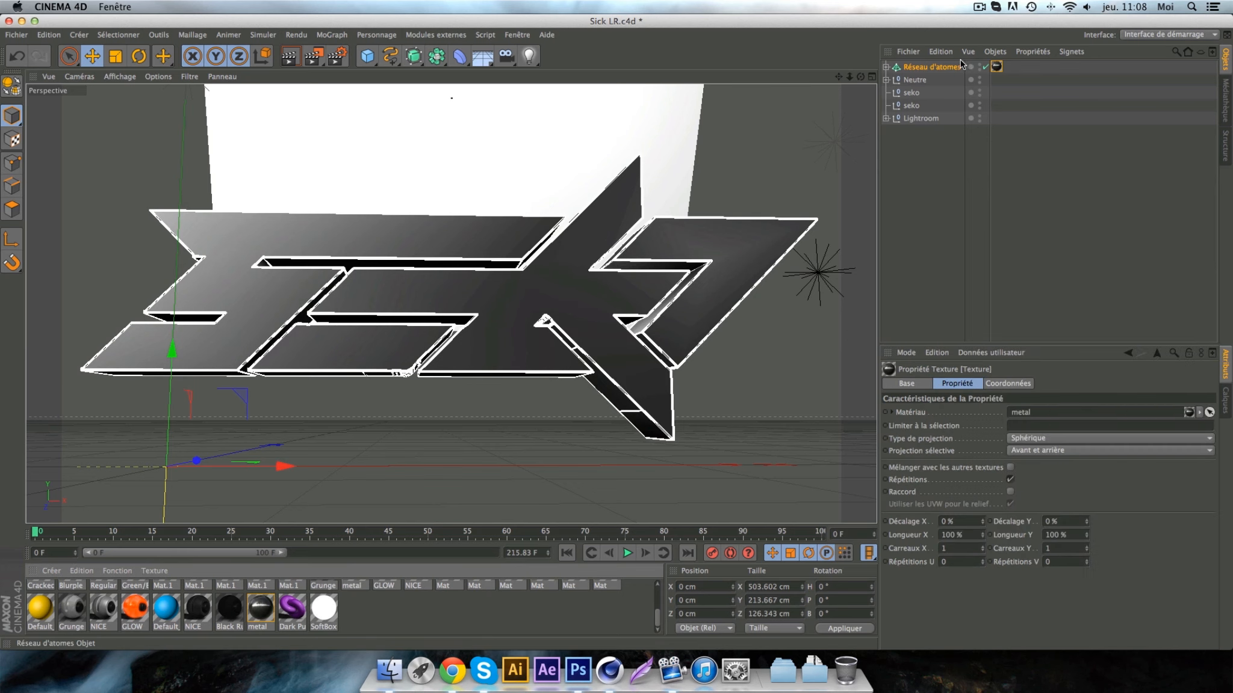
# - Duplicate the standalone Neutre group that holds the four extrusions
pyautogui.click(920, 80)
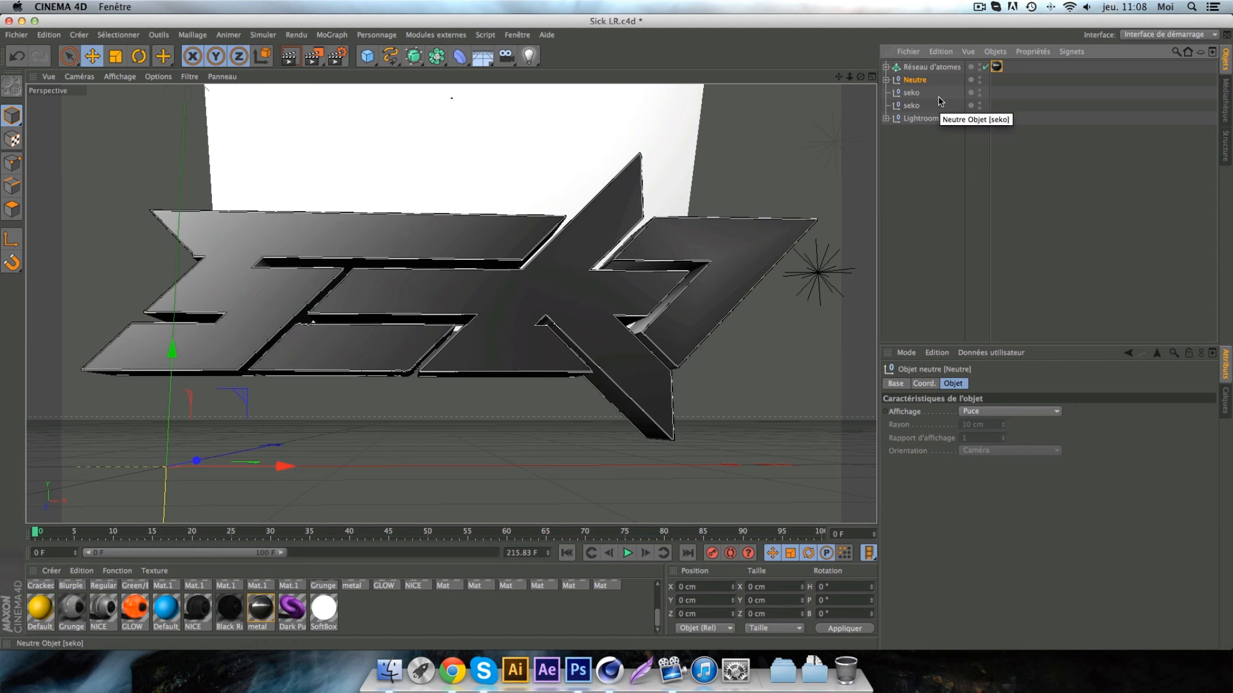
pyautogui.press('super+c')
pyautogui.press('super+v')
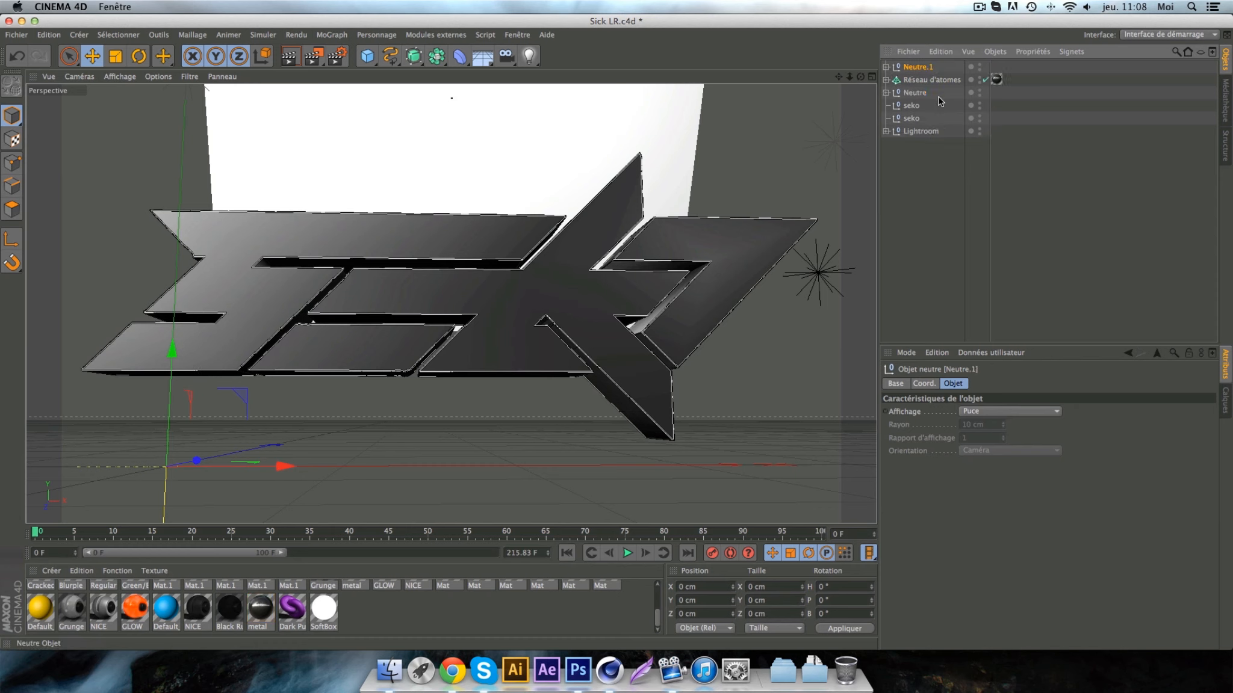
# - Break the four extrusions in the Neutre.1 copy with Thrausi, using 80 random pieces
pyautogui.click(885, 67)
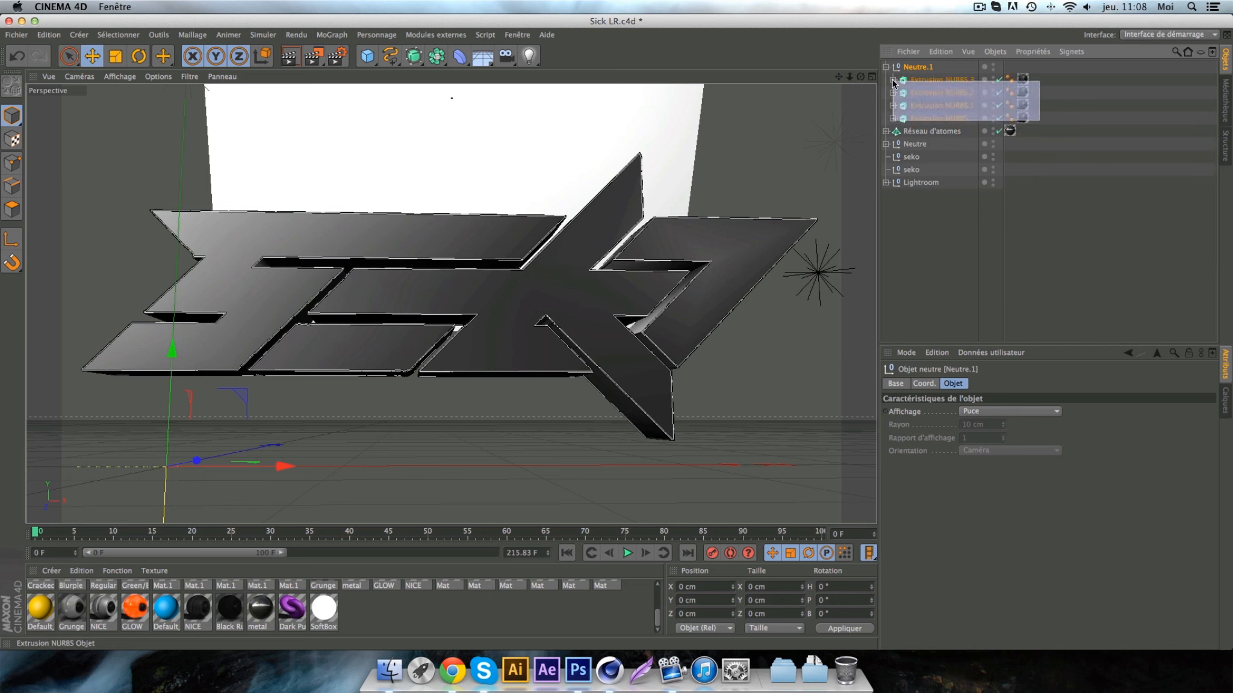
pyautogui.moveTo(892, 83); pyautogui.dragTo(892, 77)
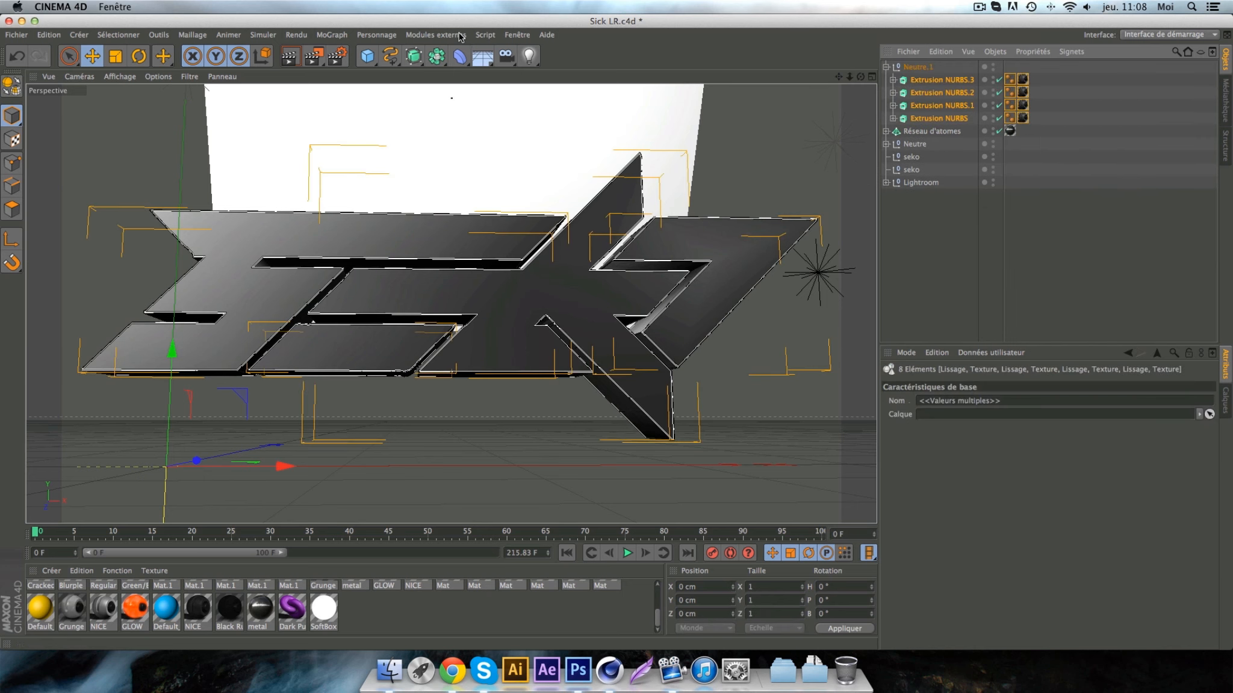
pyautogui.click(439, 37)
pyautogui.moveTo(471, 99)
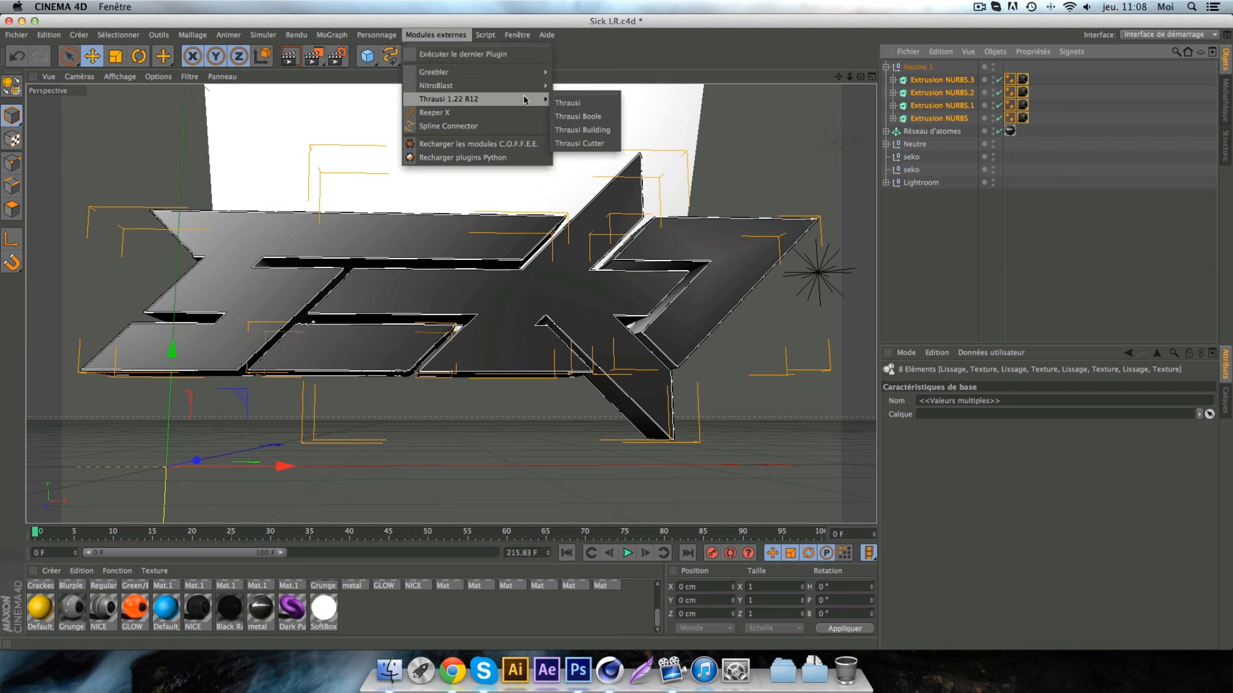
pyautogui.click(572, 103)
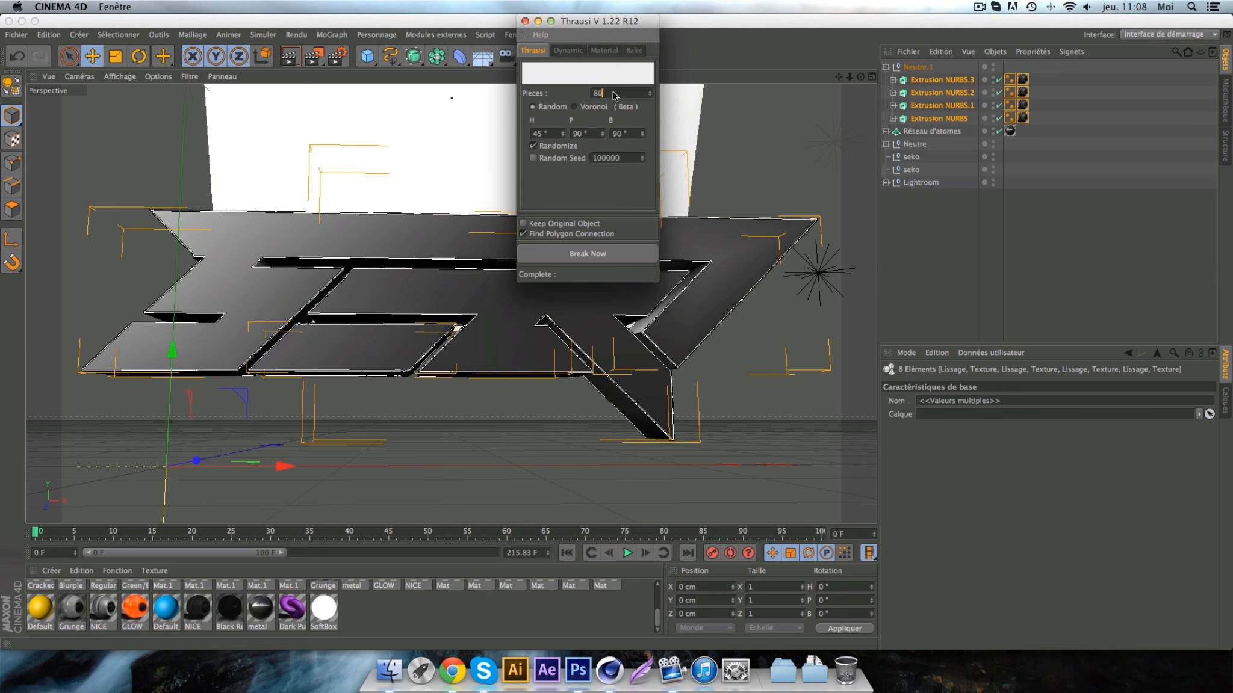
pyautogui.click(602, 254)
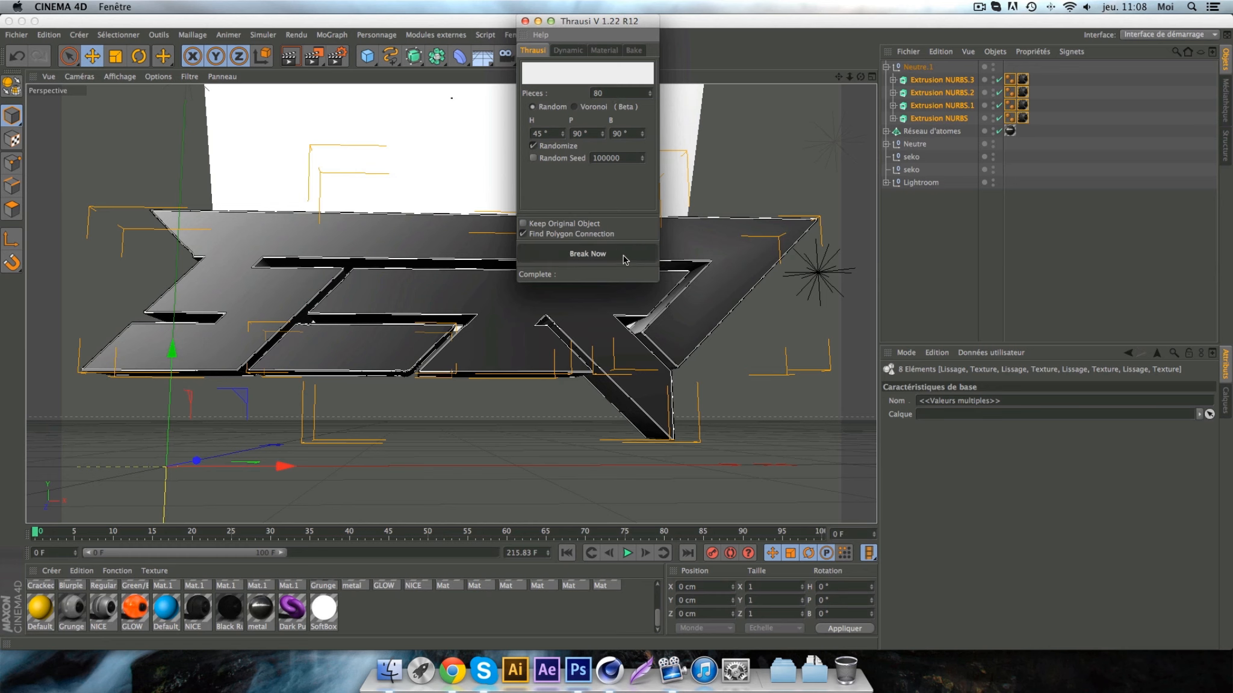
pyautogui.click(980, 8)
pyautogui.click(996, 48)
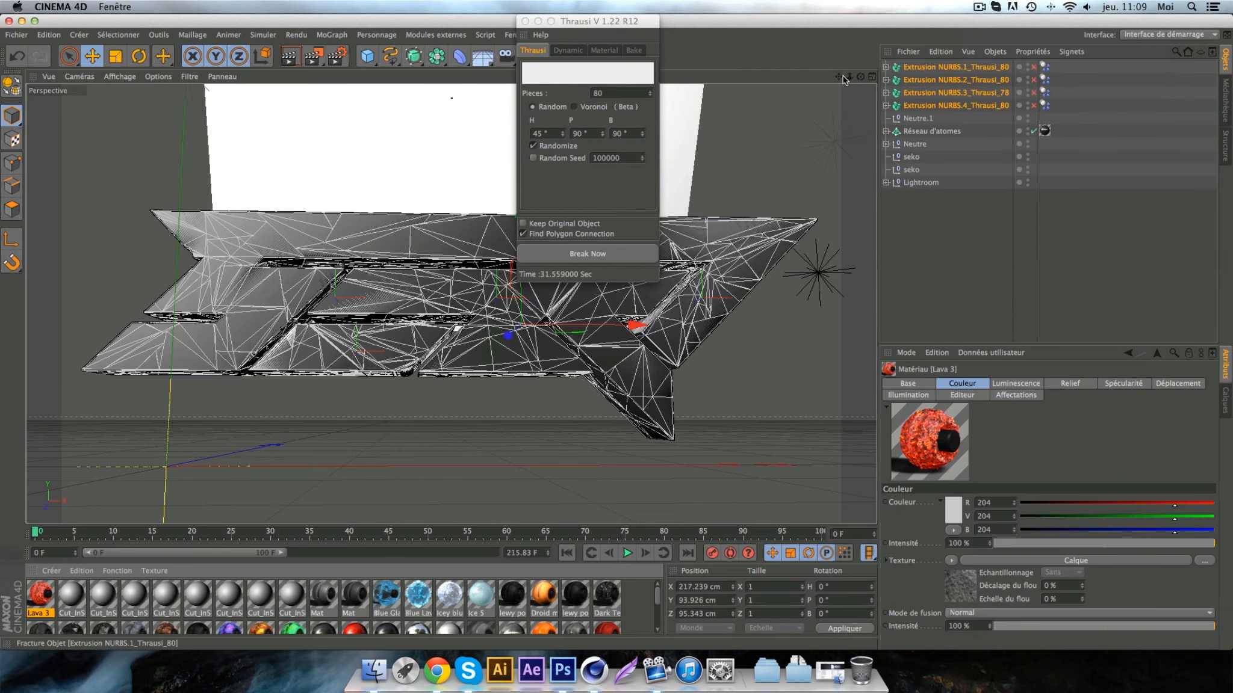
pyautogui.click(524, 22)
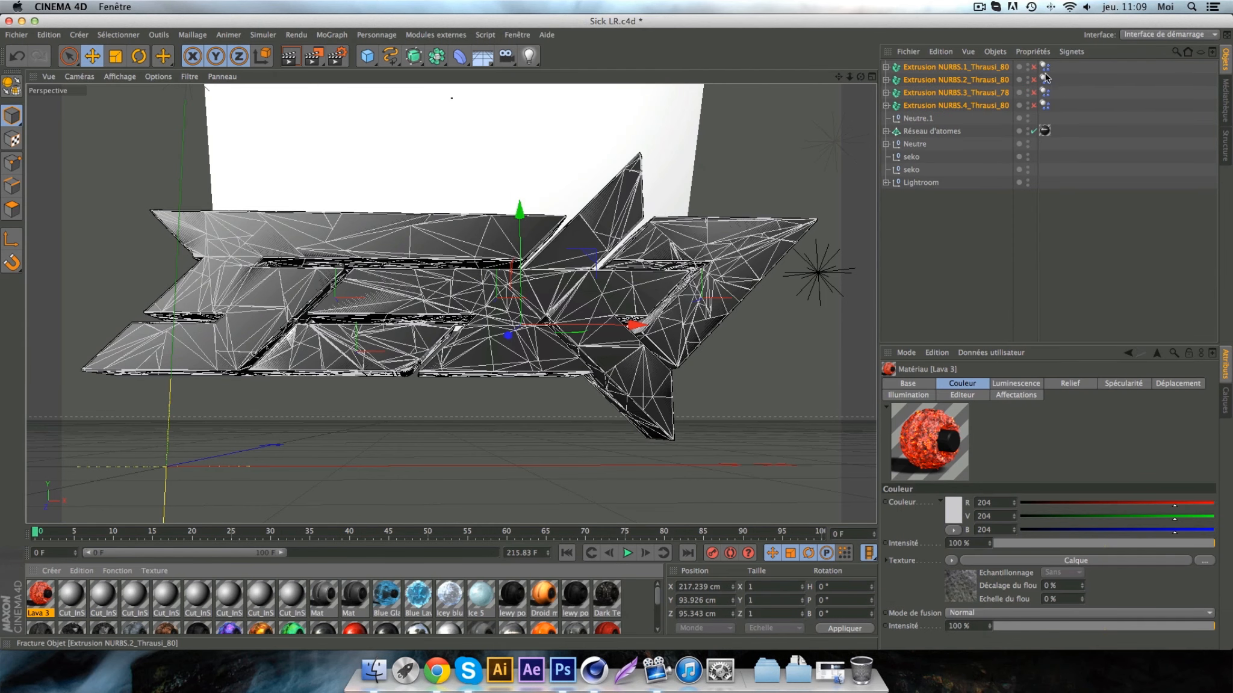
# - Enable the four Thrausi fracture objects and add an Effecteur Randomisation (Random effector) to them
pyautogui.moveTo(1033, 67); pyautogui.dragTo(1034, 100)
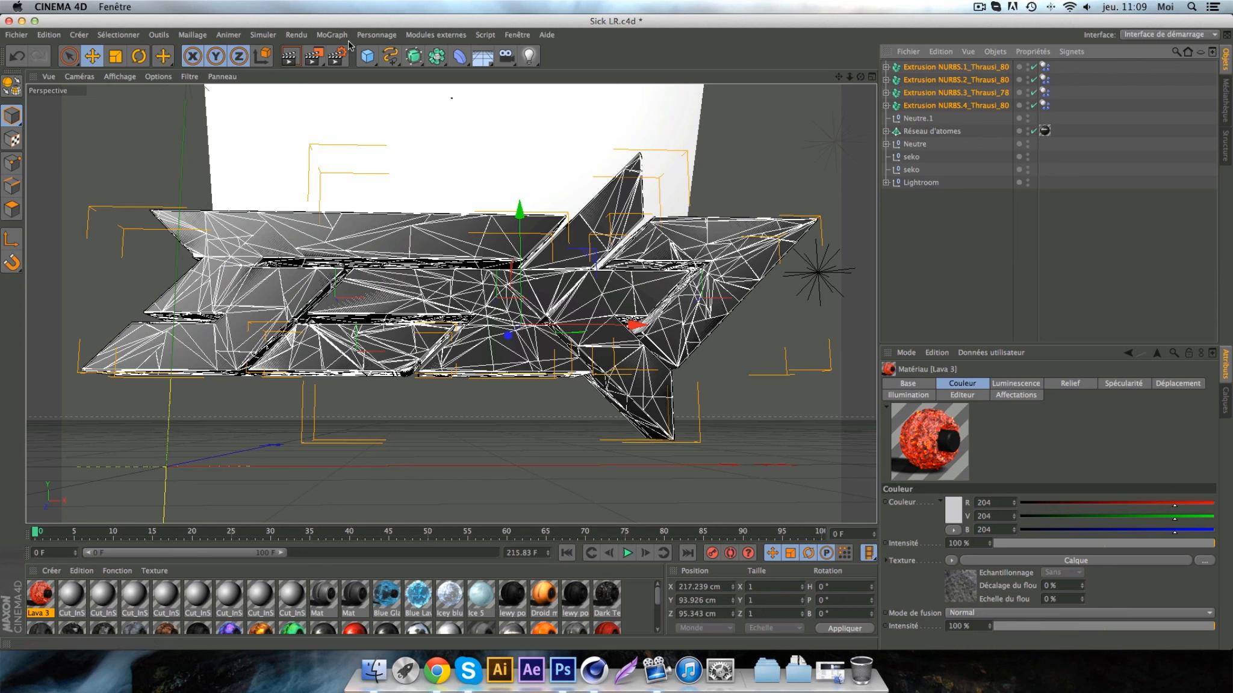
pyautogui.moveTo(358, 54)
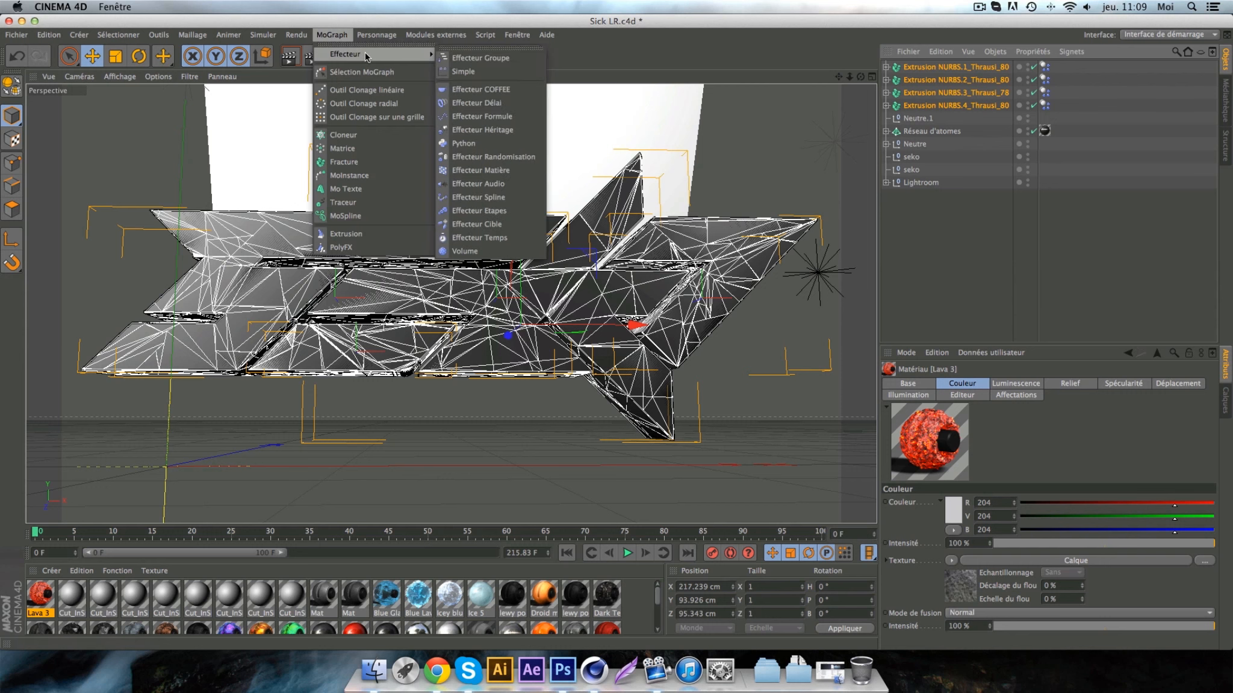
pyautogui.click(520, 160)
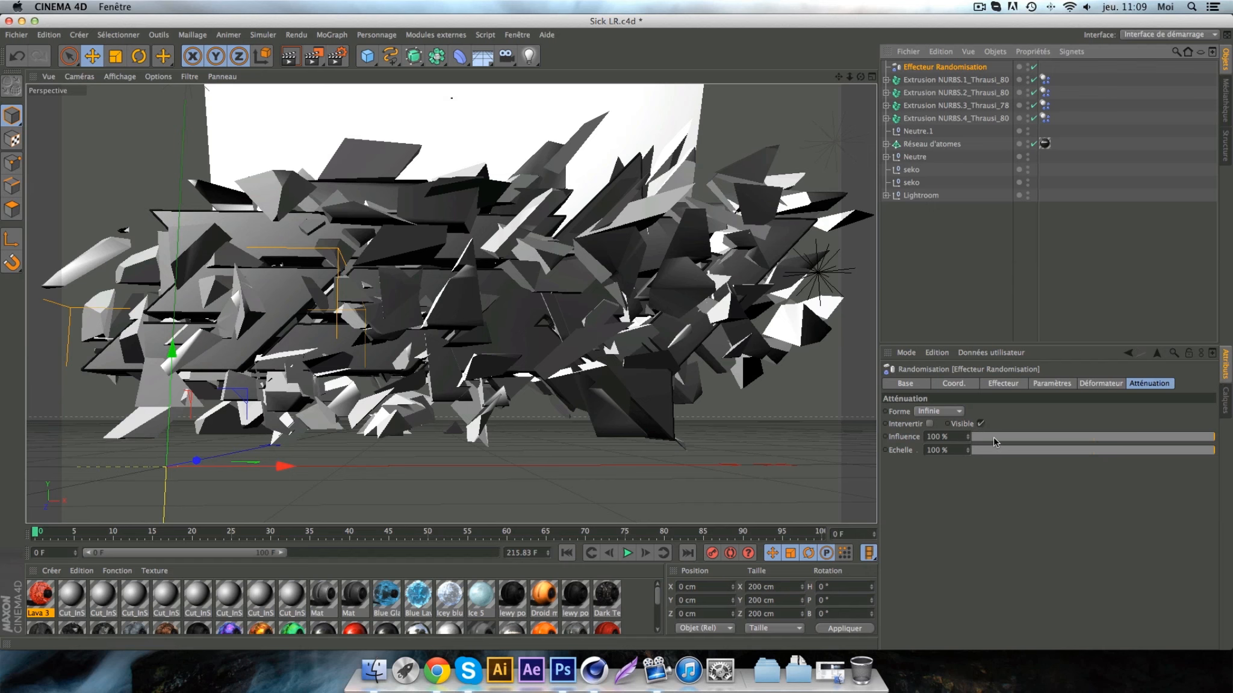
# - Set the Effecteur Randomisation's falloff influence to 15% and its effector intensity to 10%
pyautogui.moveTo(992, 441); pyautogui.dragTo(1009, 442)
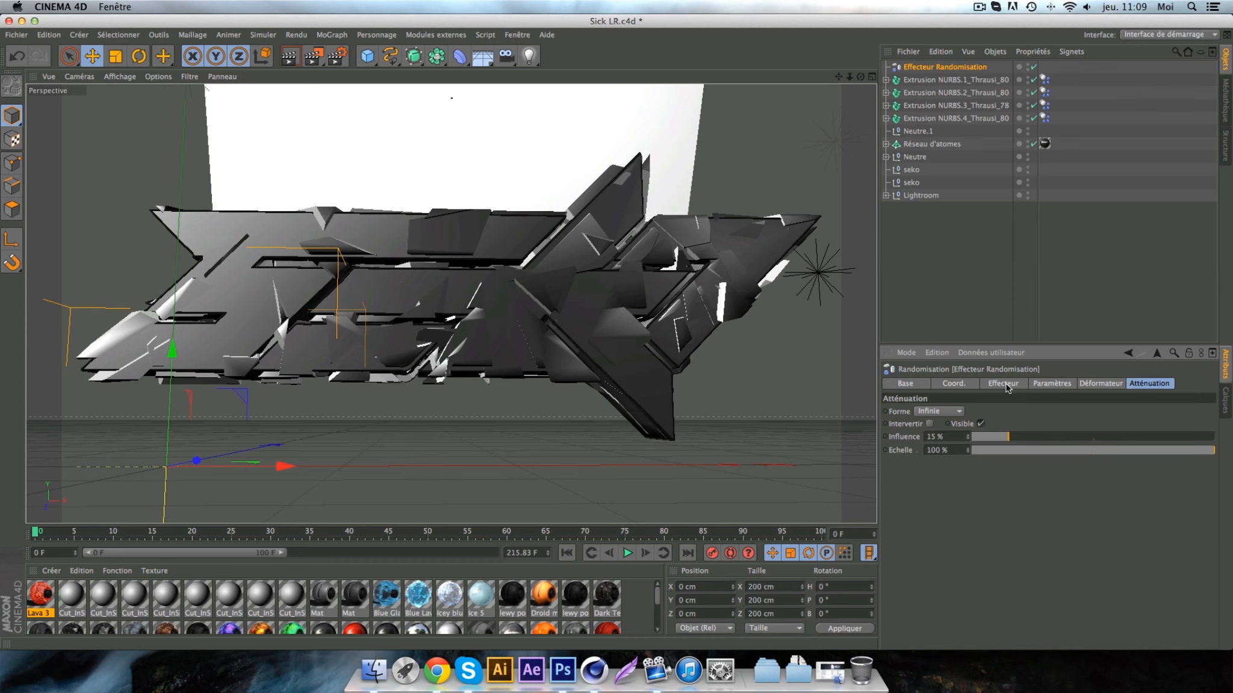
pyautogui.click(1003, 384)
pyautogui.click(998, 413)
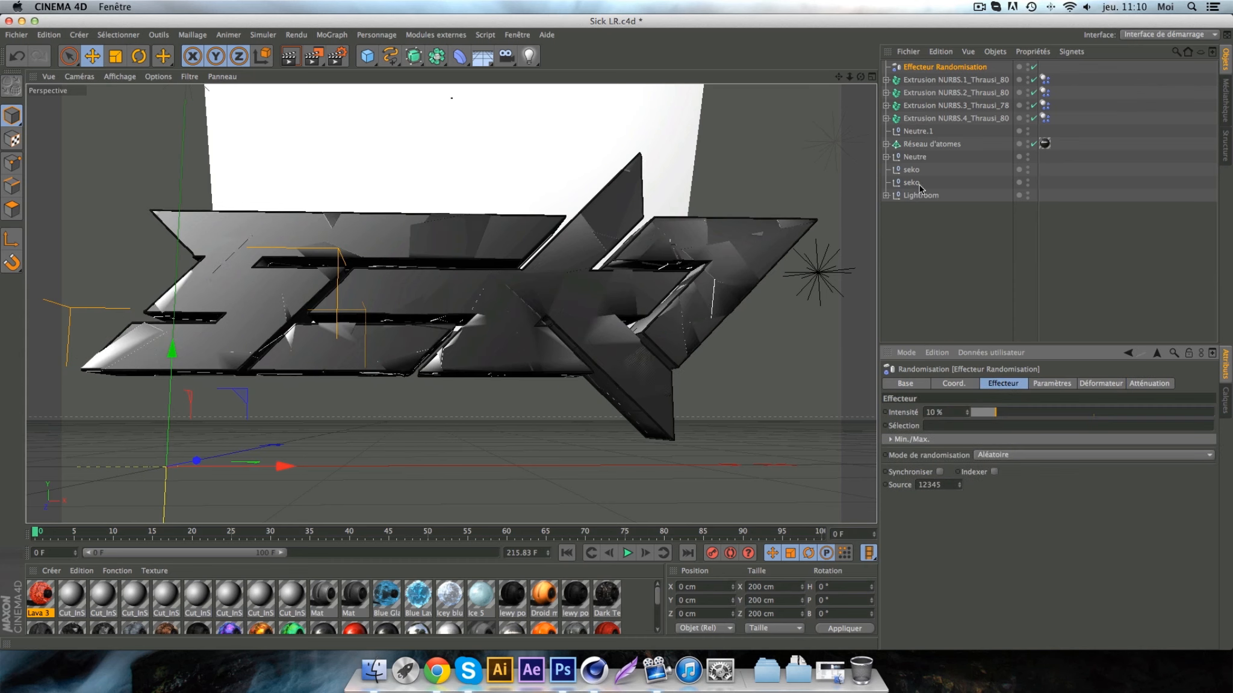
# - Move the Effecteur Randomisation and the four fracture objects into the Neutre.1 null and collapse it
pyautogui.keyDown('shift'); pyautogui.click(914, 119); pyautogui.keyUp('shift')
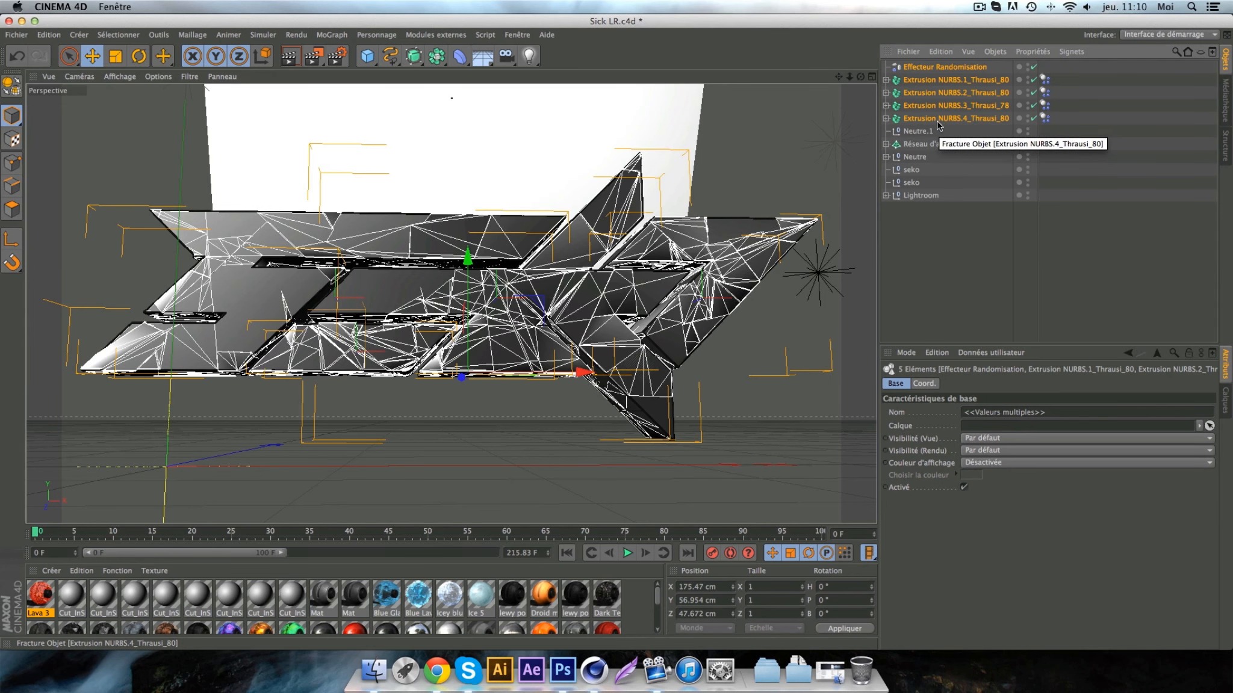
pyautogui.moveTo(922, 120); pyautogui.dragTo(920, 132)
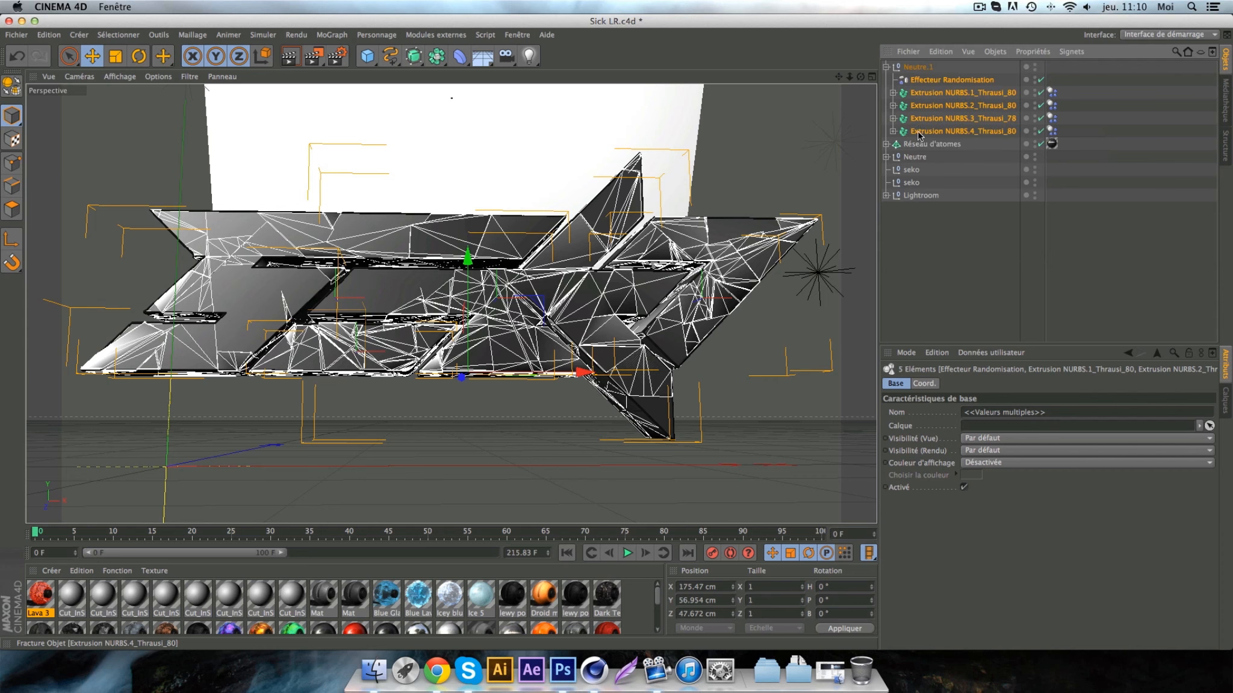
pyautogui.click(885, 69)
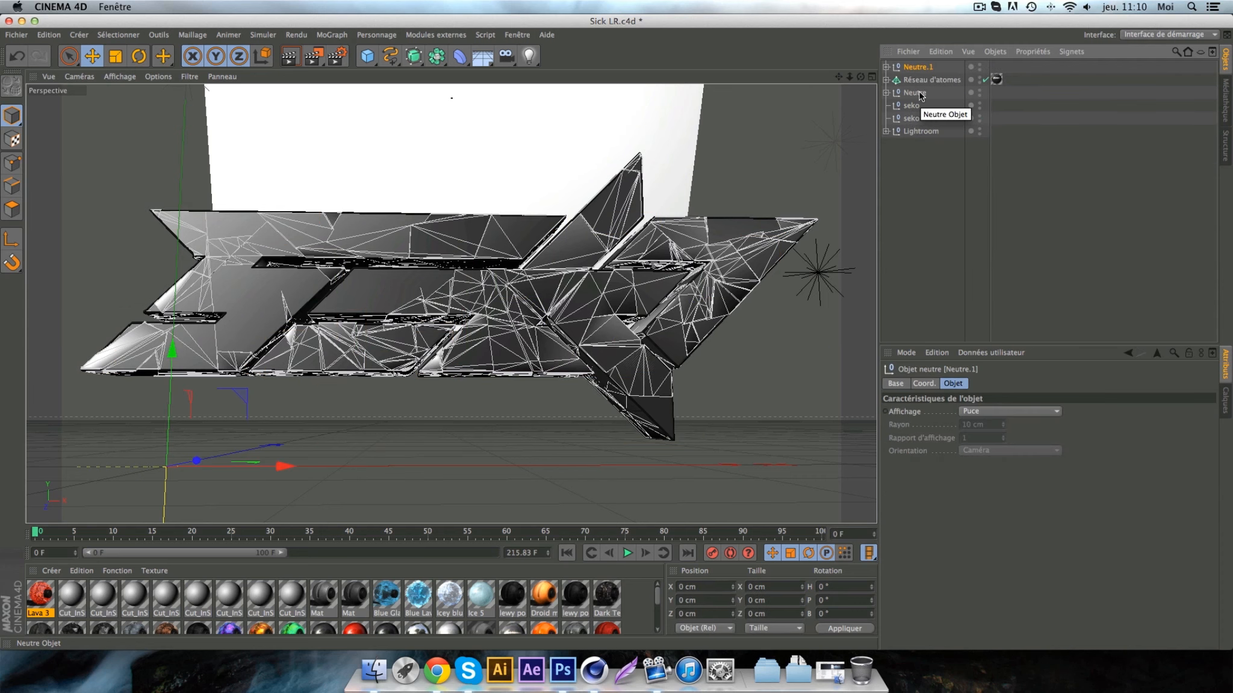
# - Duplicate the Neutre group again and hide the original in both the viewport and the render
pyautogui.click(919, 95)
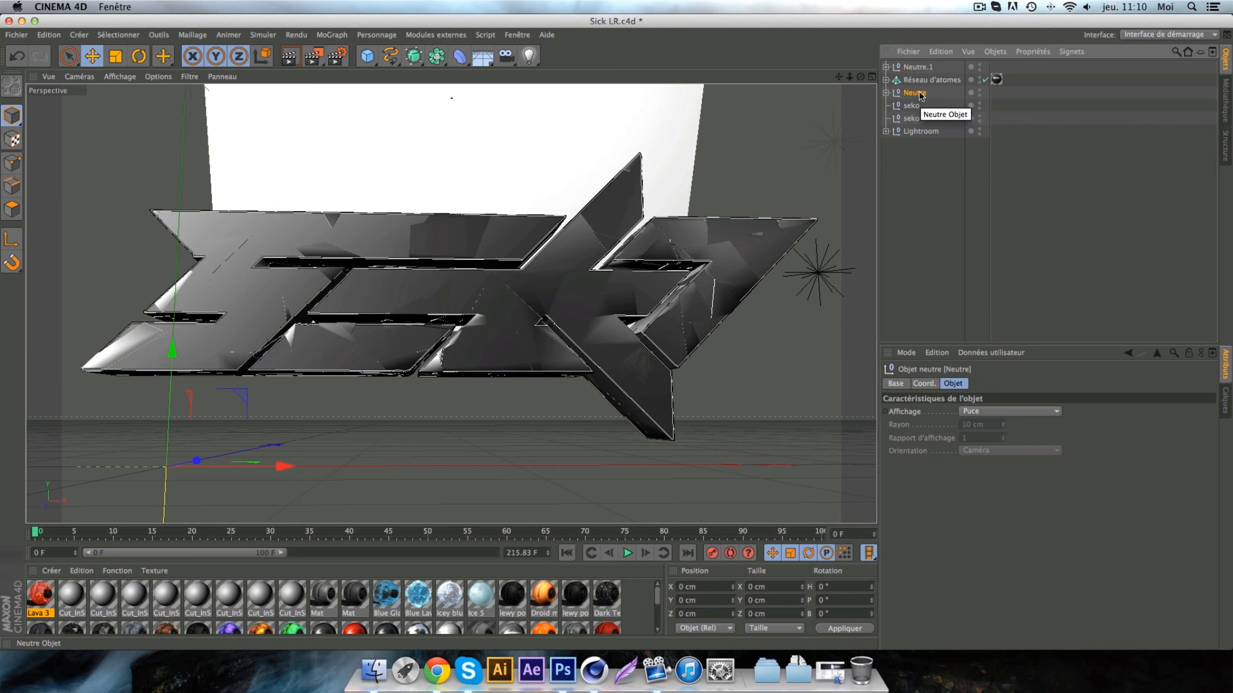
pyautogui.press('super+c')
pyautogui.press('super+v')
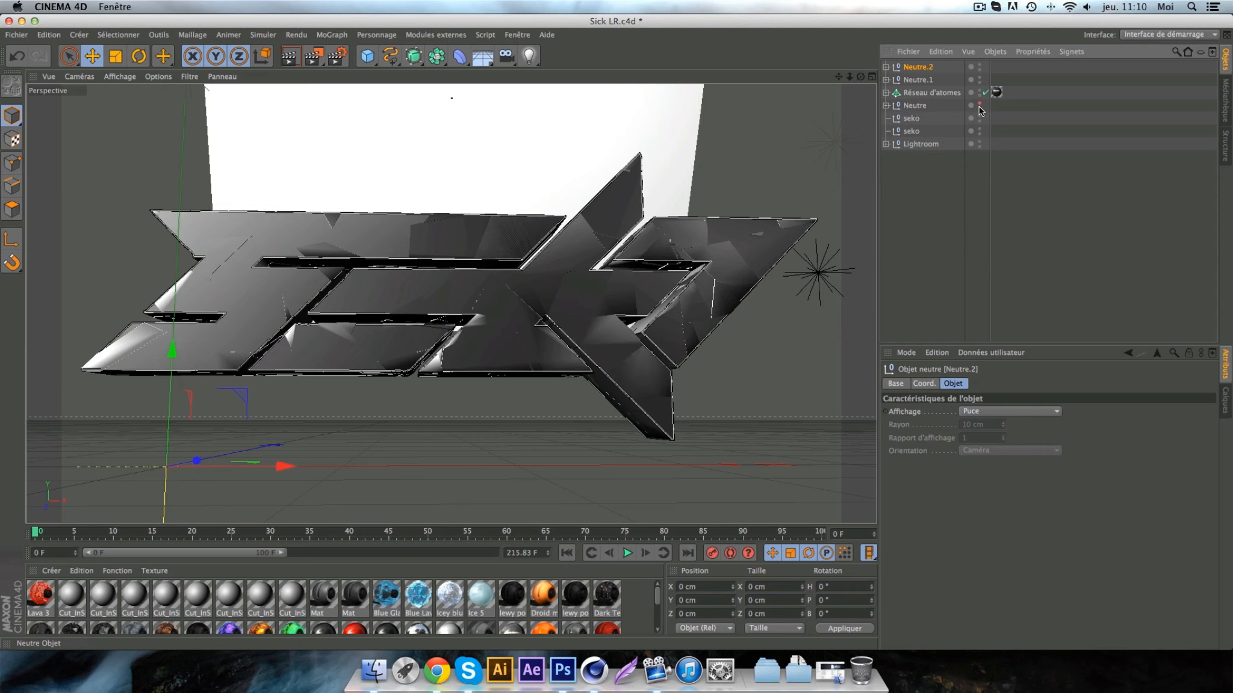
# - Delete the Mat texture tags from the four extrusions in Neutre.2
pyautogui.click(885, 67)
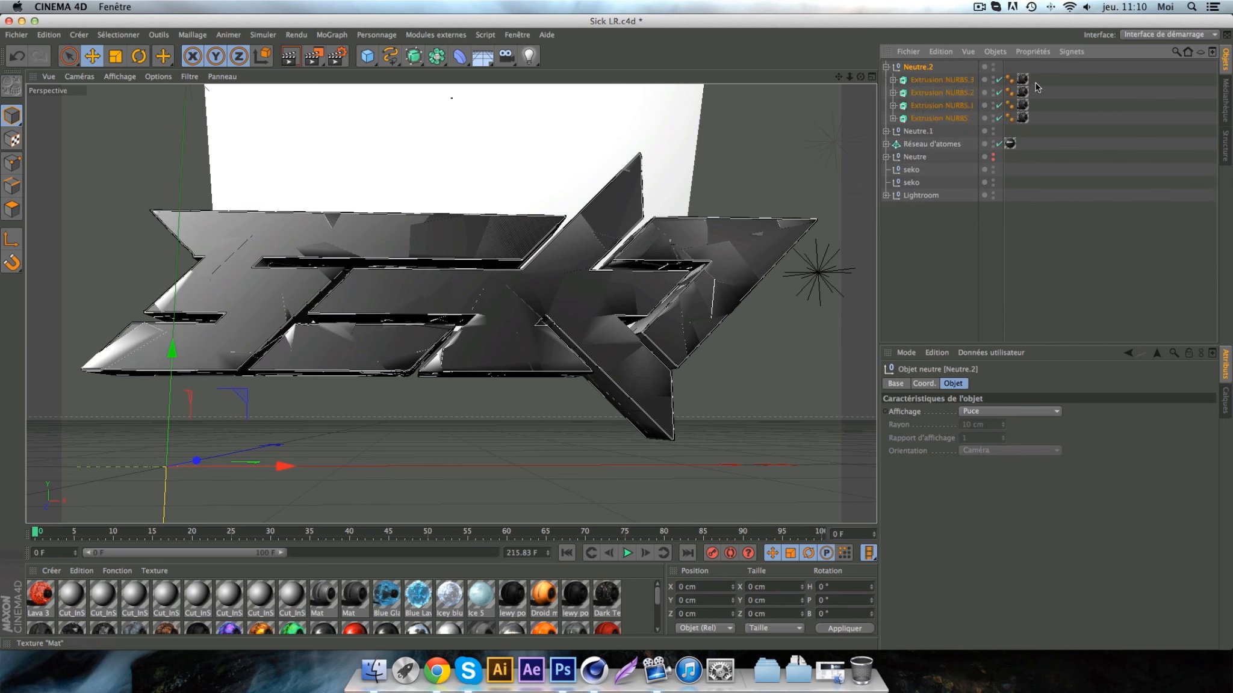
pyautogui.moveTo(1022, 103); pyautogui.dragTo(1026, 127)
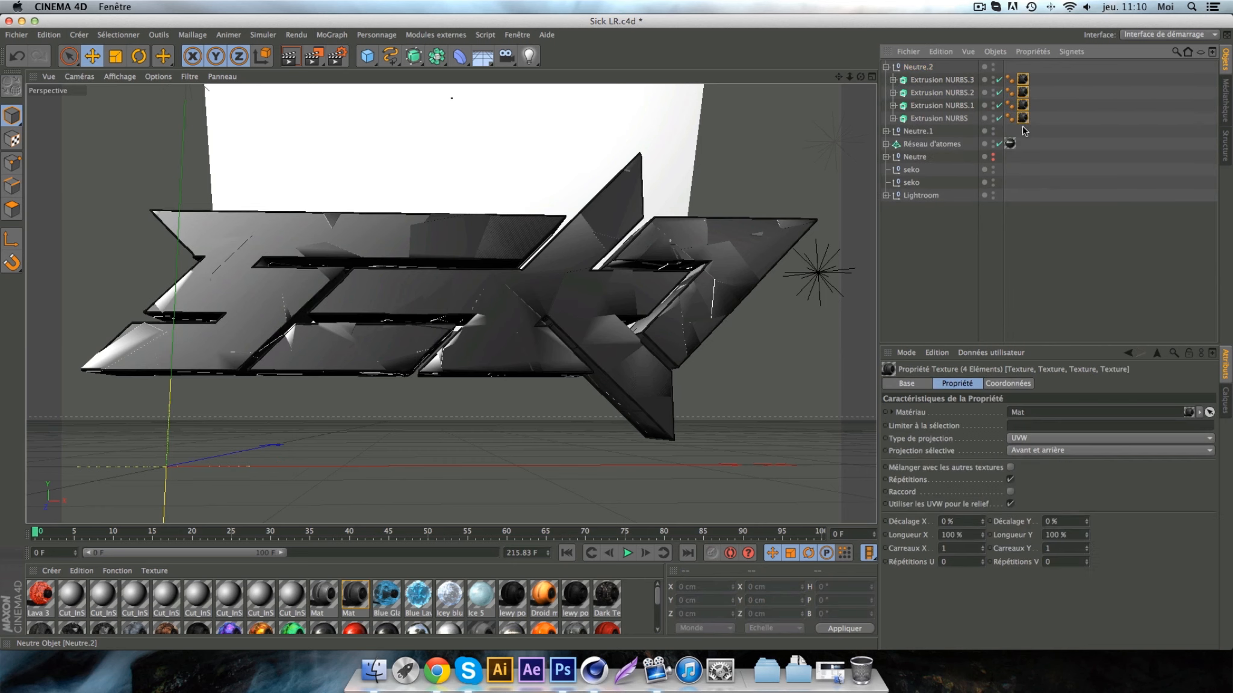
pyautogui.press('Delete')
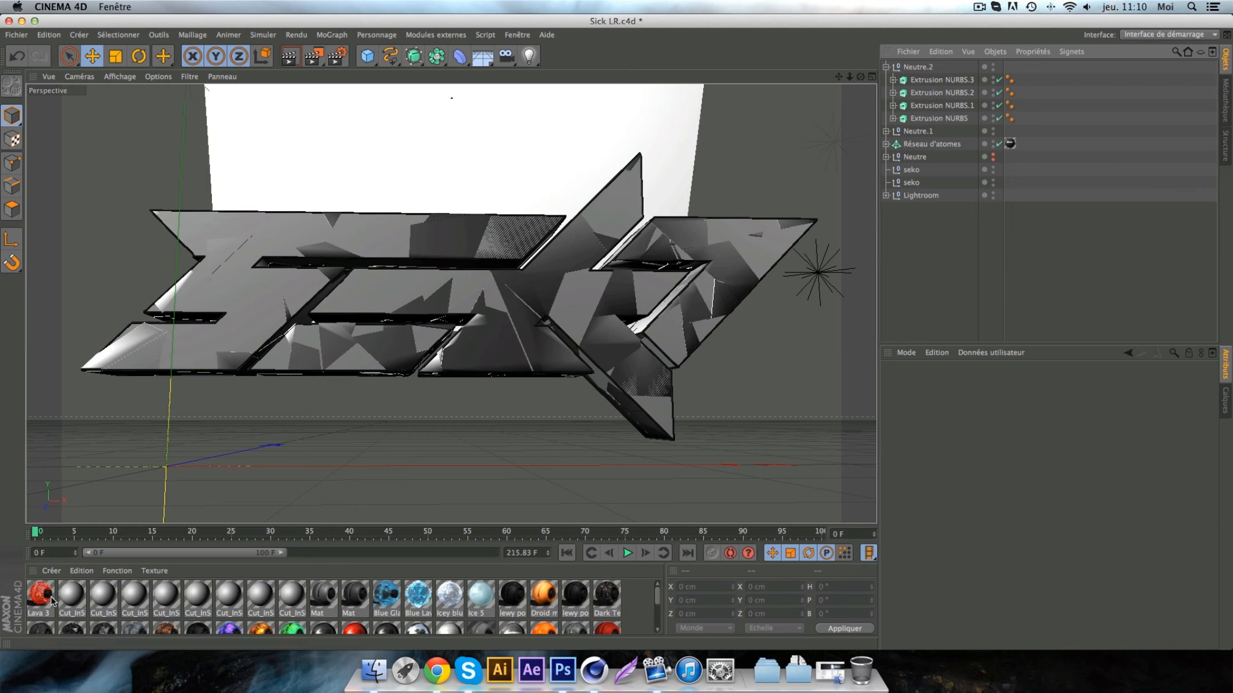
# - Apply the Lava 3 material to Extrusion NURBS.3 in Neutre.2 and copy its texture tag to the other three extrusions
pyautogui.moveTo(47, 601); pyautogui.dragTo(936, 187)
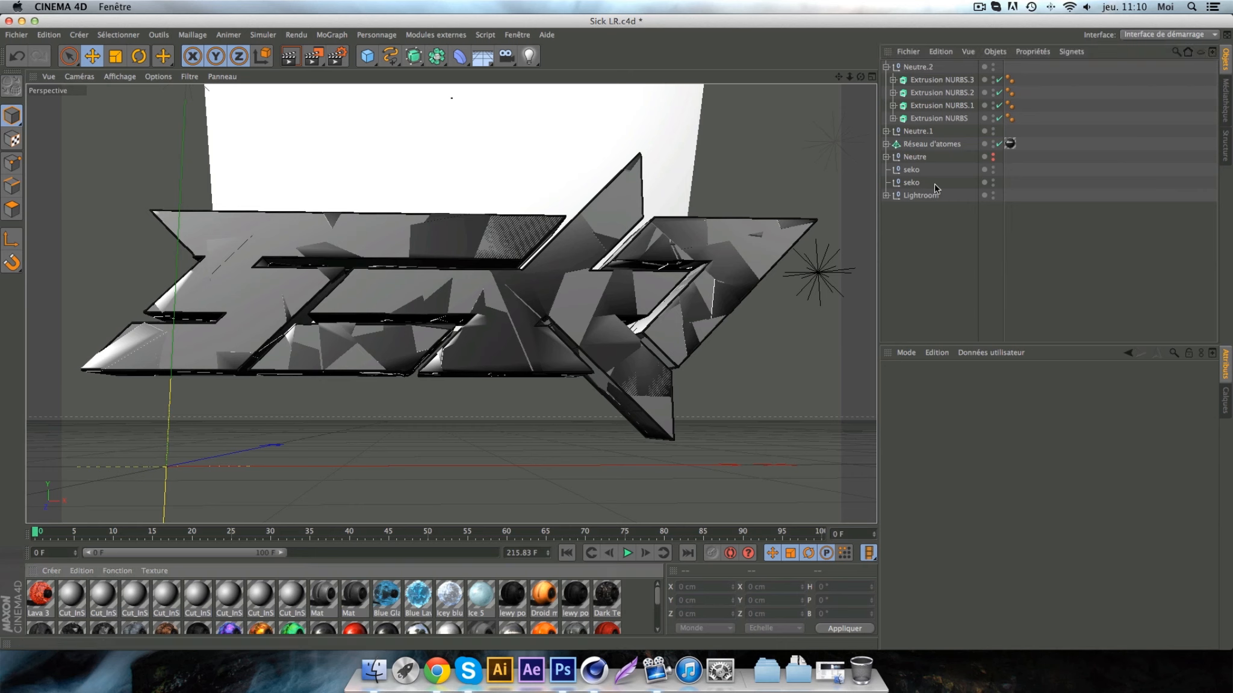
pyautogui.moveTo(937, 84); pyautogui.dragTo(938, 85)
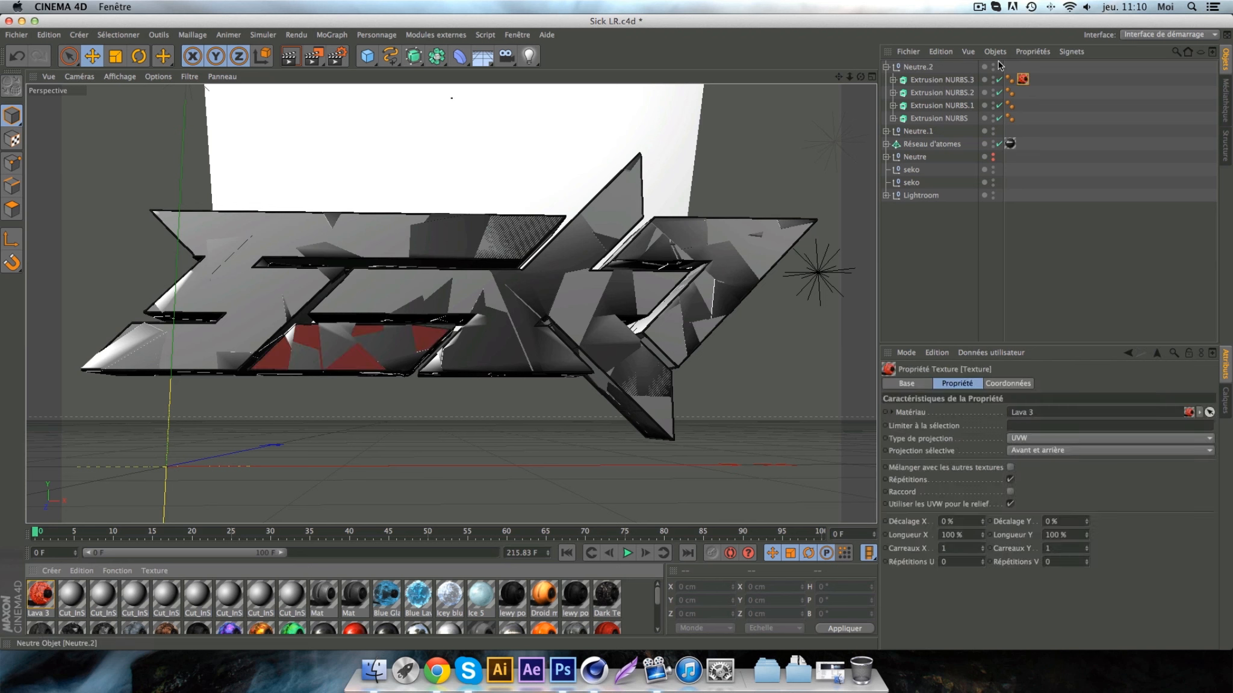
pyautogui.keyDown('ctrl'); pyautogui.moveTo(1022, 79); pyautogui.dragTo(1023, 121); pyautogui.keyUp('ctrl')
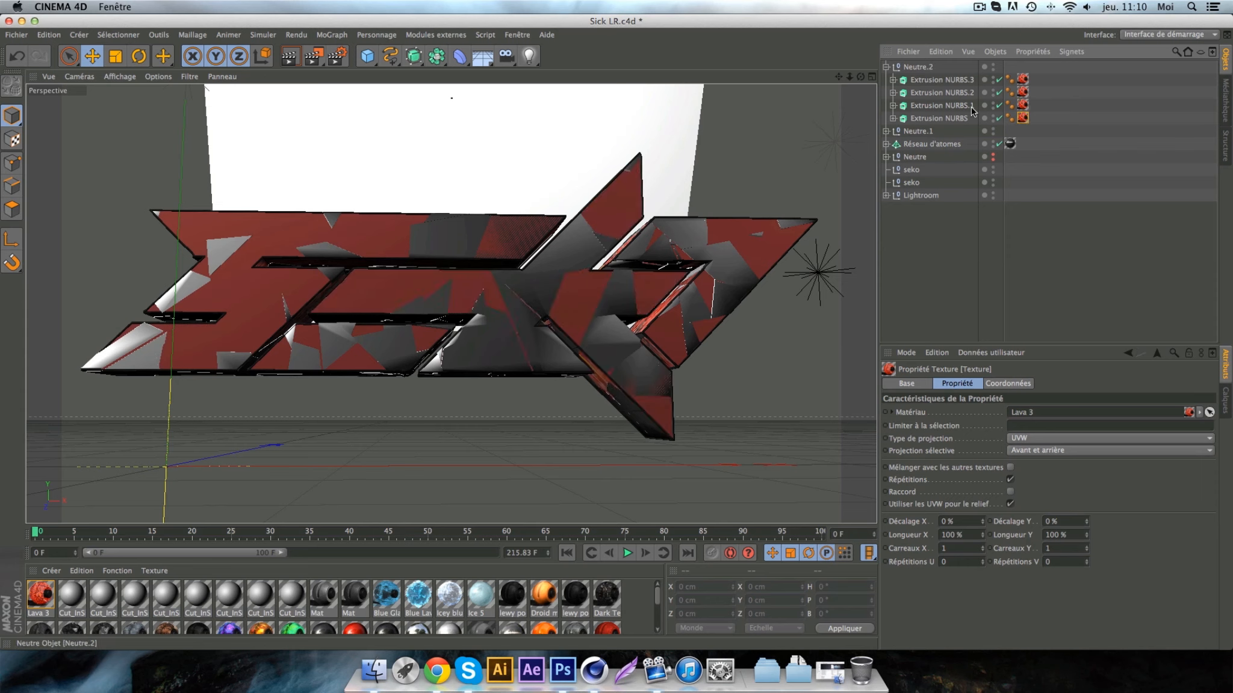
# - Break the four extrusions in Neutre.2 into 100 random pieces each with Thrausi and close the plugin window
pyautogui.moveTo(1034, 123); pyautogui.dragTo(891, 75)
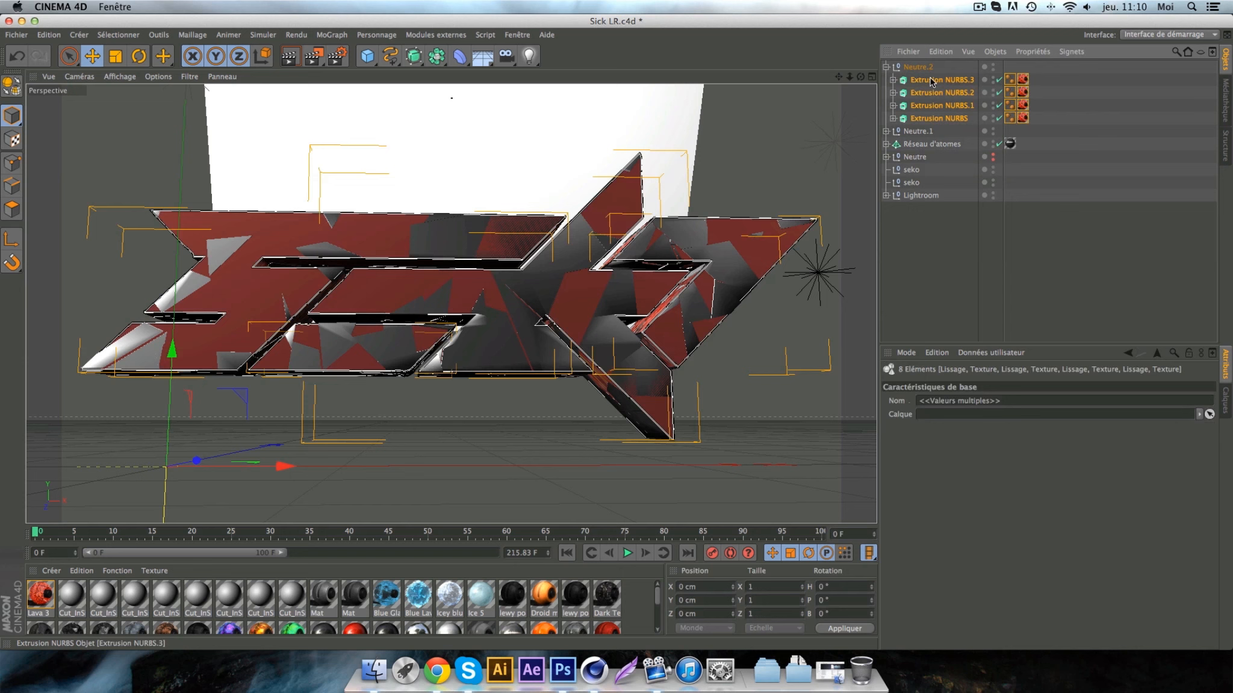
pyautogui.click(420, 35)
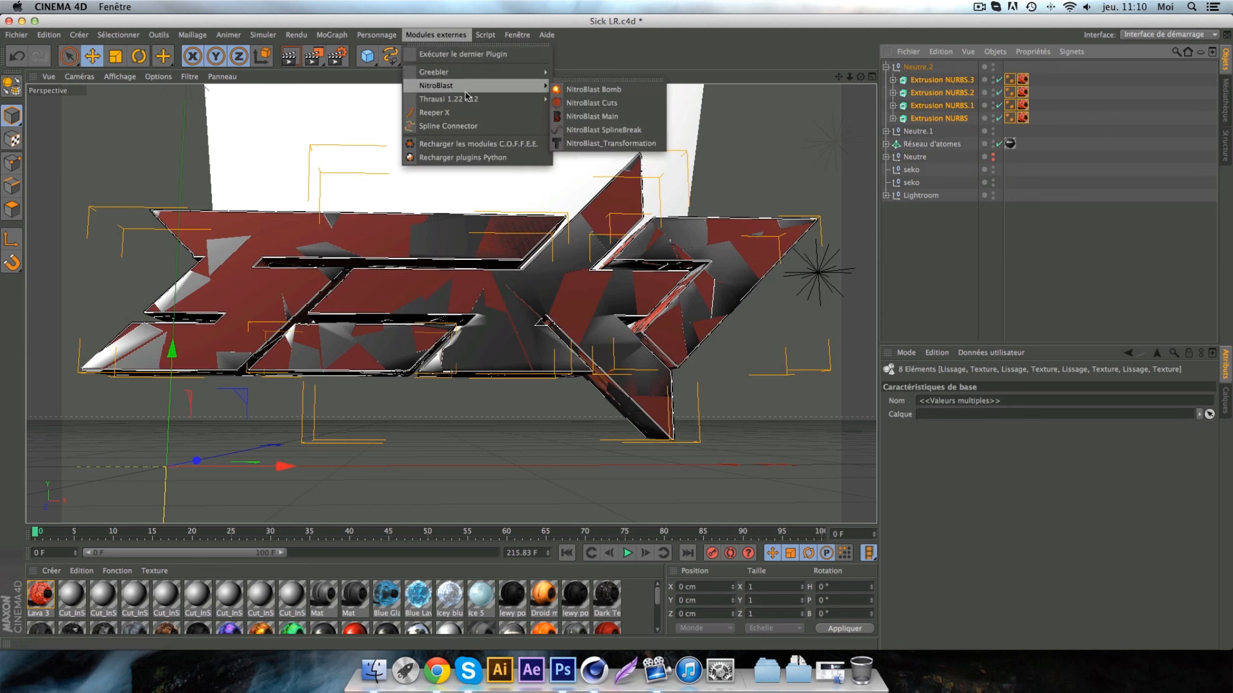
pyautogui.moveTo(445, 99)
pyautogui.click(578, 101)
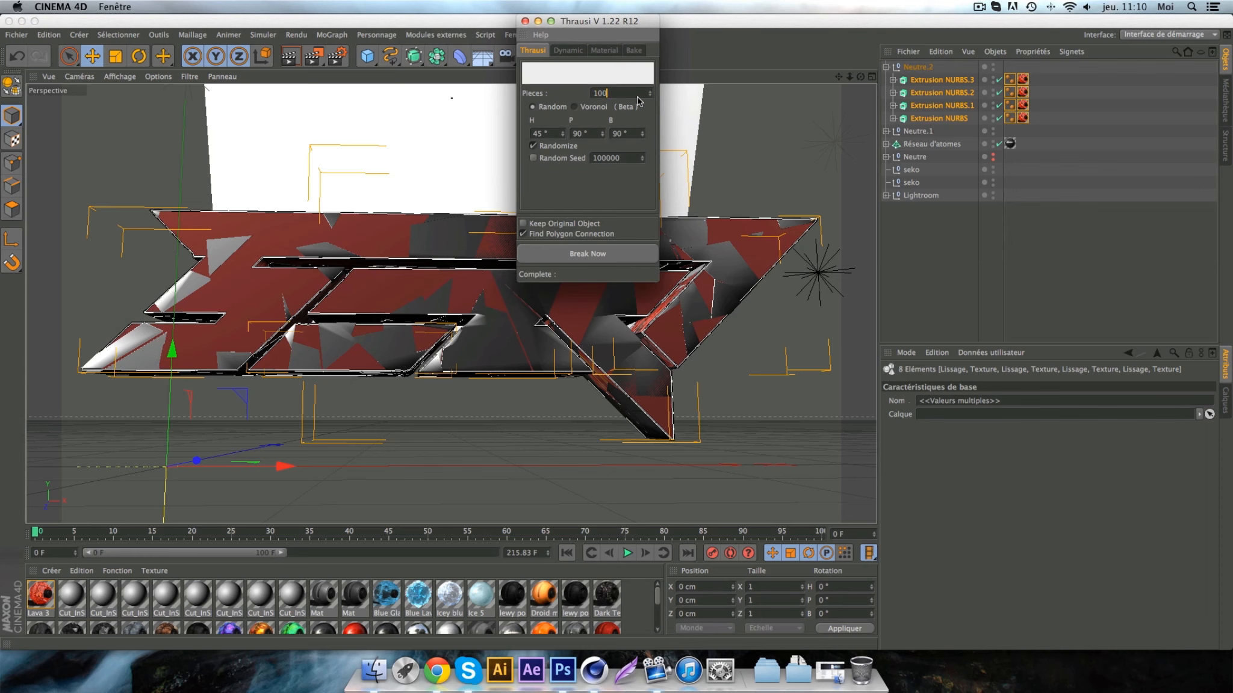
pyautogui.click(615, 266)
pyautogui.click(979, 7)
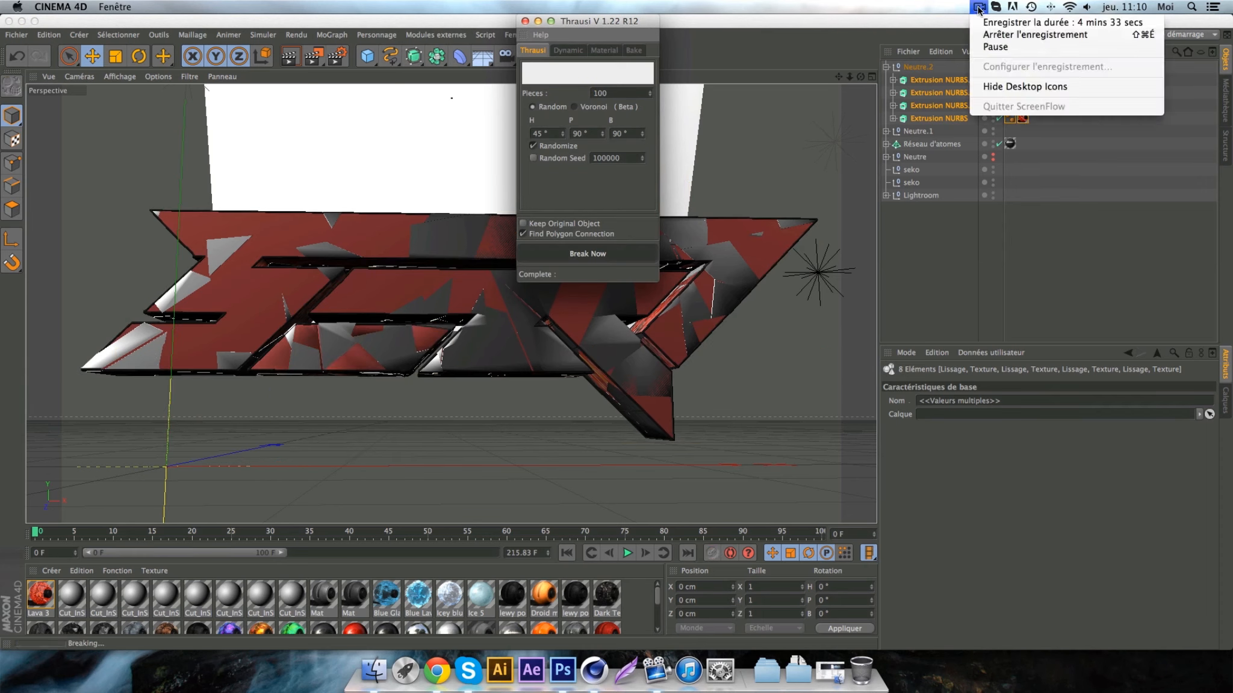
pyautogui.click(993, 48)
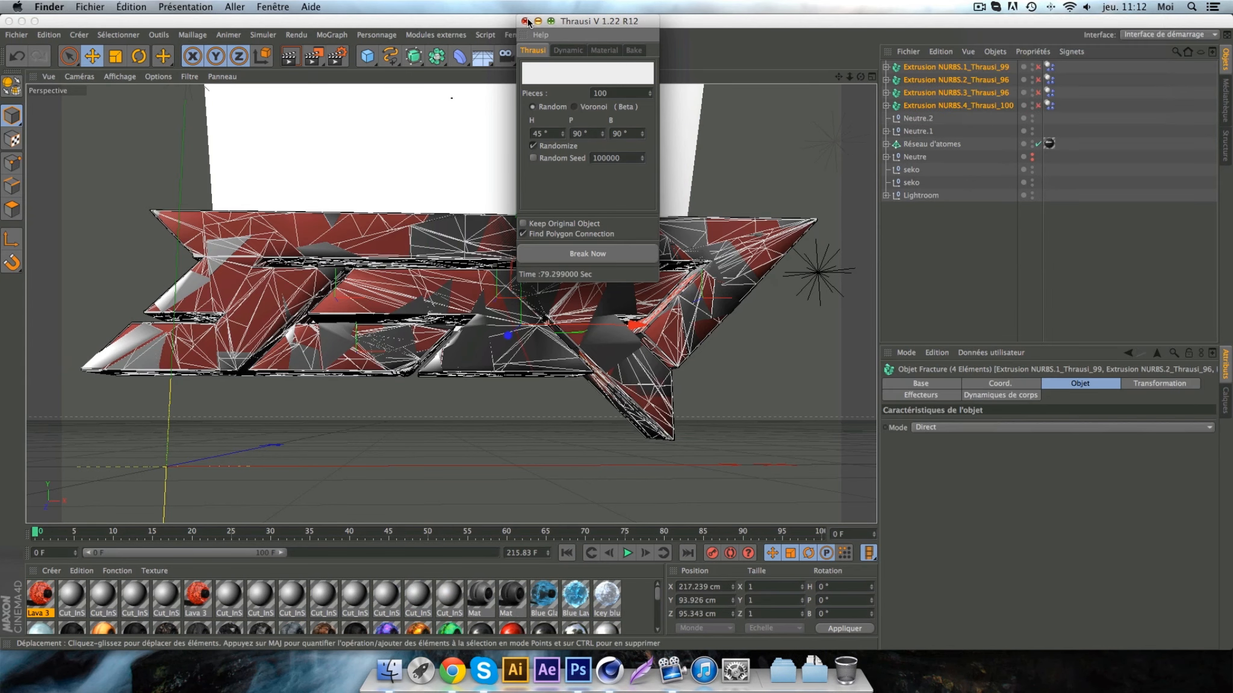
pyautogui.click(525, 21)
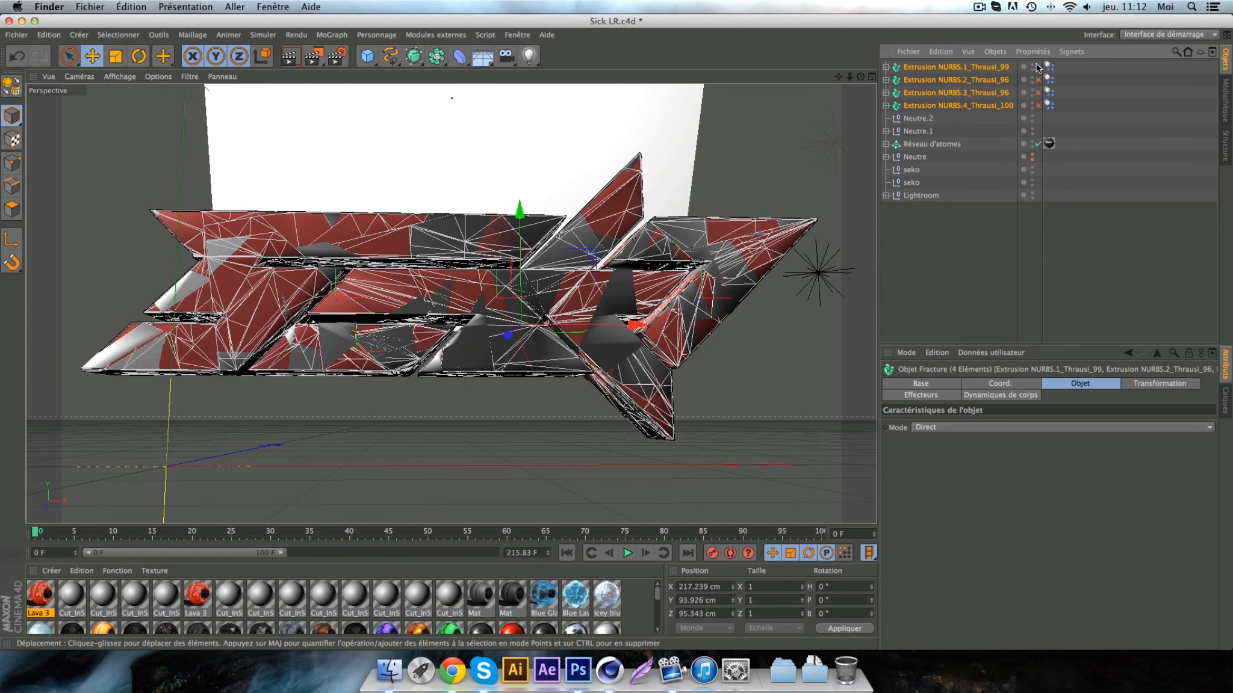
# - Enable the four new fracture objects and add an Effecteur Randomisation to them with an intensity of 20%
pyautogui.moveTo(1037, 63); pyautogui.dragTo(1036, 94)
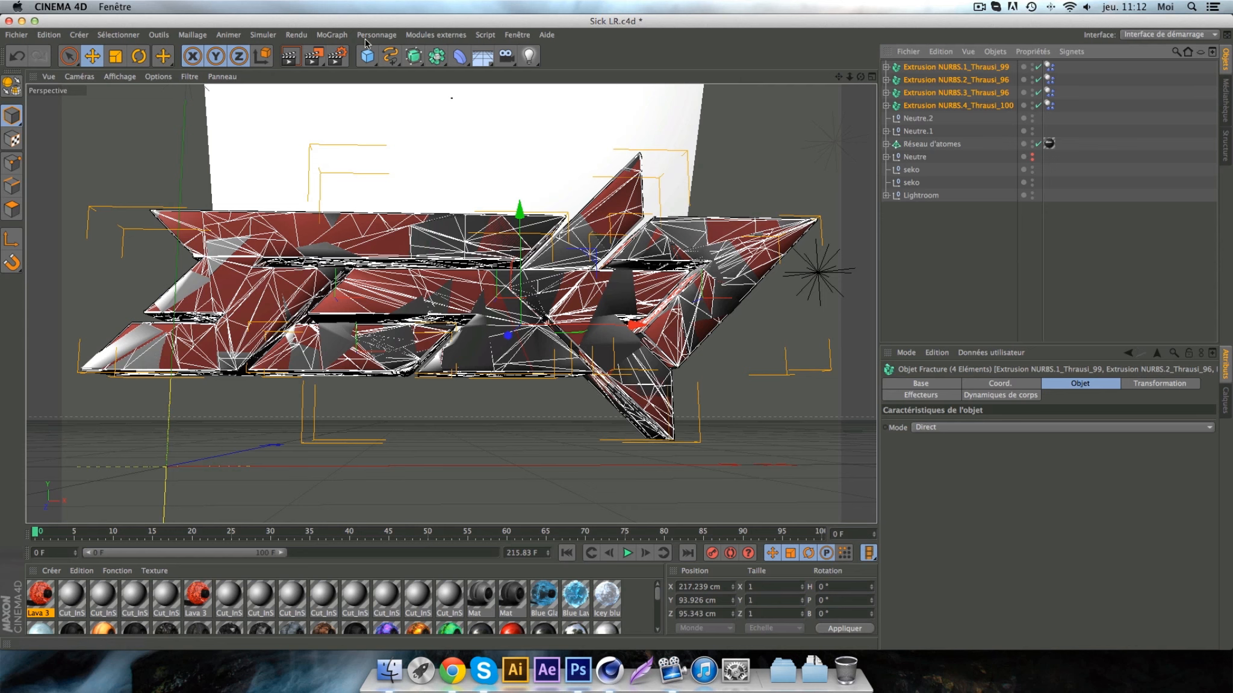
pyautogui.click(330, 37)
pyautogui.moveTo(386, 54)
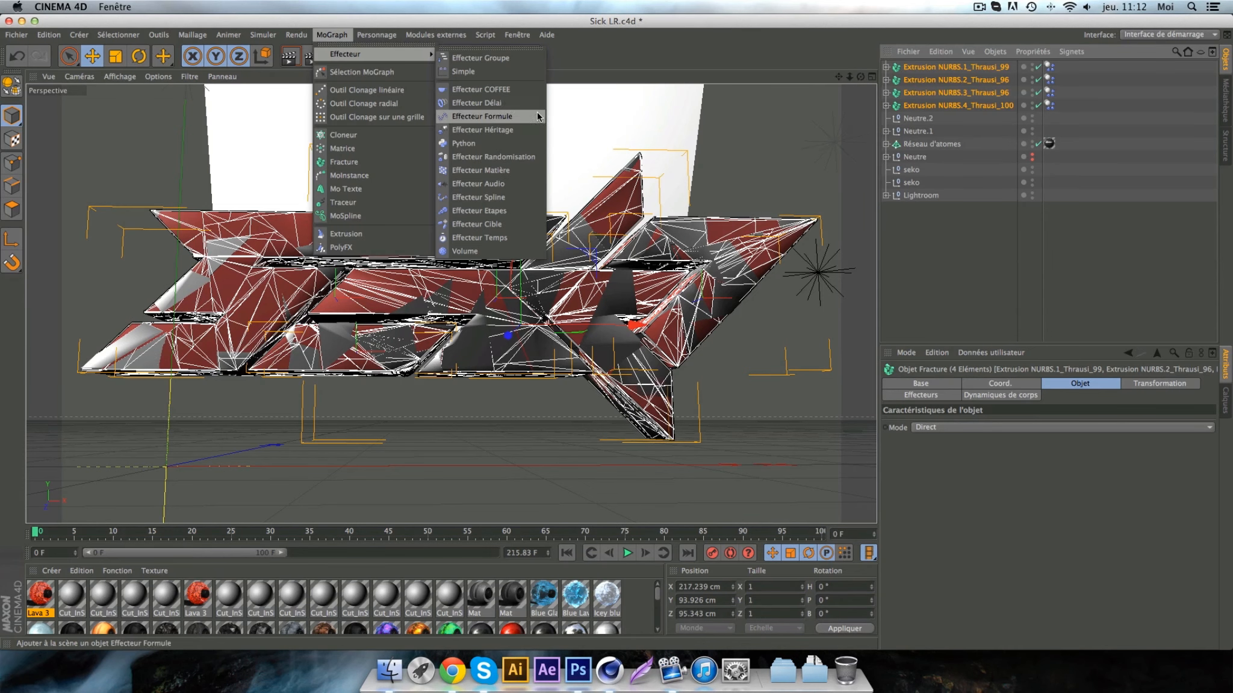
pyautogui.click(512, 158)
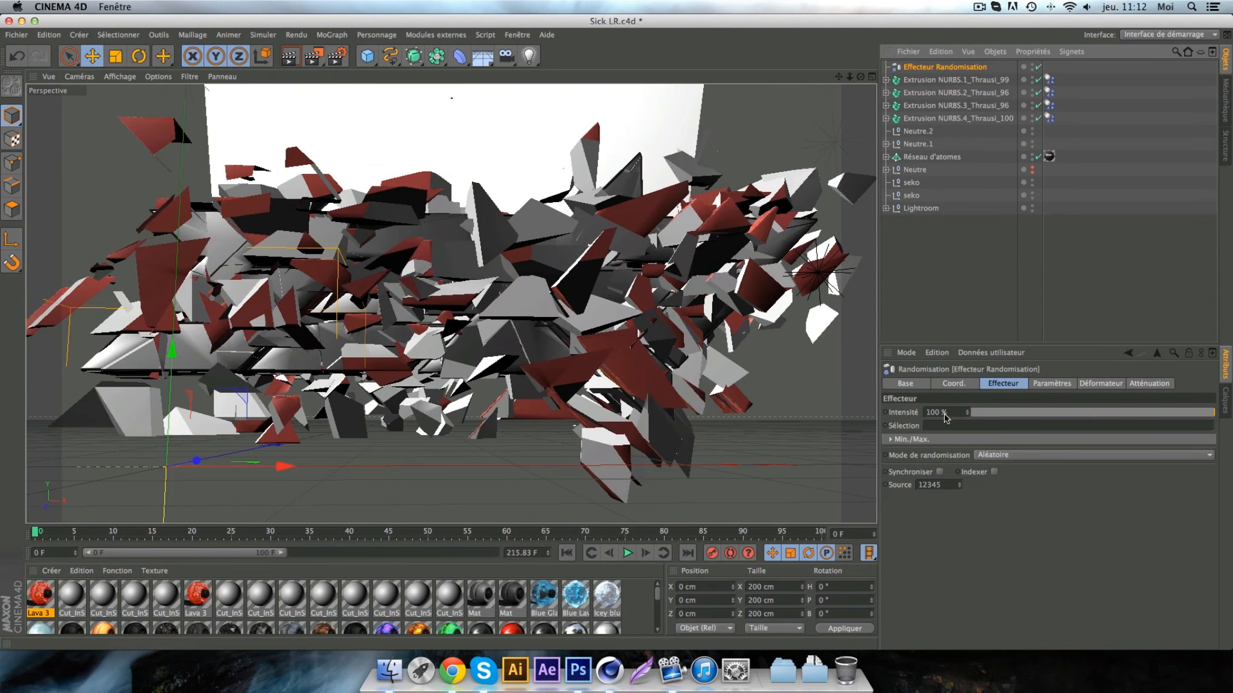
pyautogui.click(1010, 414)
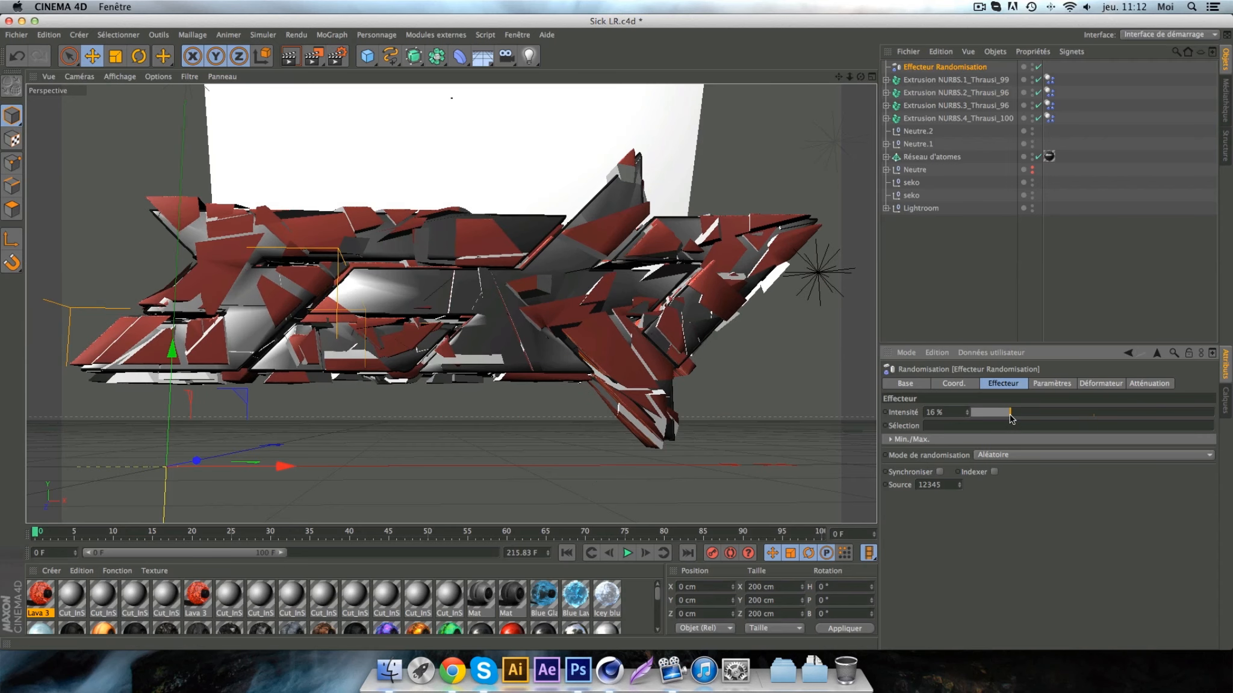
pyautogui.moveTo(1013, 415); pyautogui.dragTo(1021, 416)
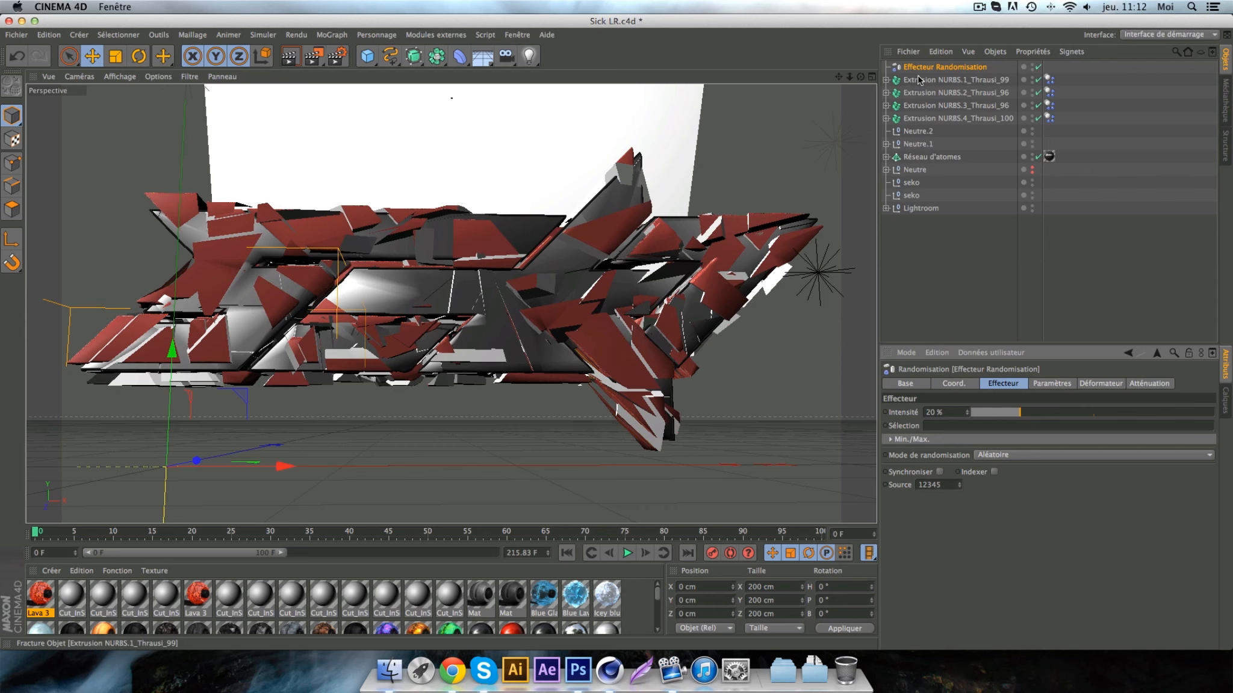
# - Add a second Effecteur Randomisation to the four fracture objects with an intensity of 22%
pyautogui.click(939, 79)
pyautogui.keyDown('shift'); pyautogui.click(926, 119); pyautogui.keyUp('shift')
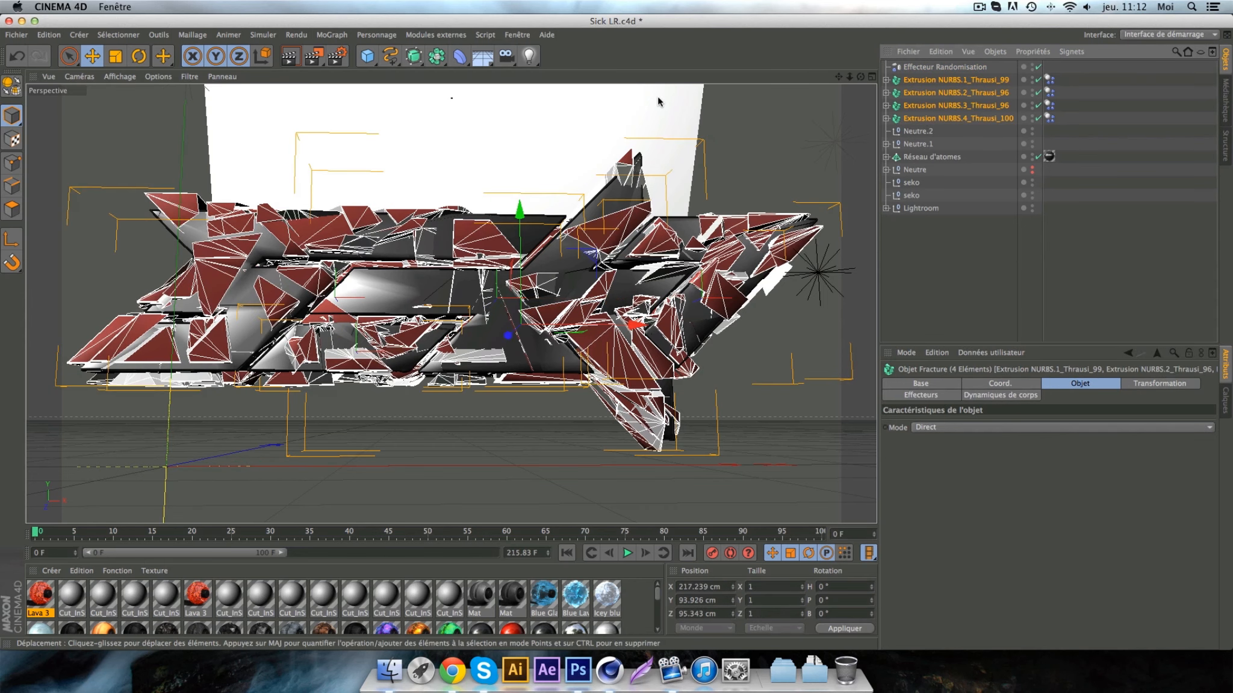
pyautogui.click(332, 35)
pyautogui.moveTo(352, 55)
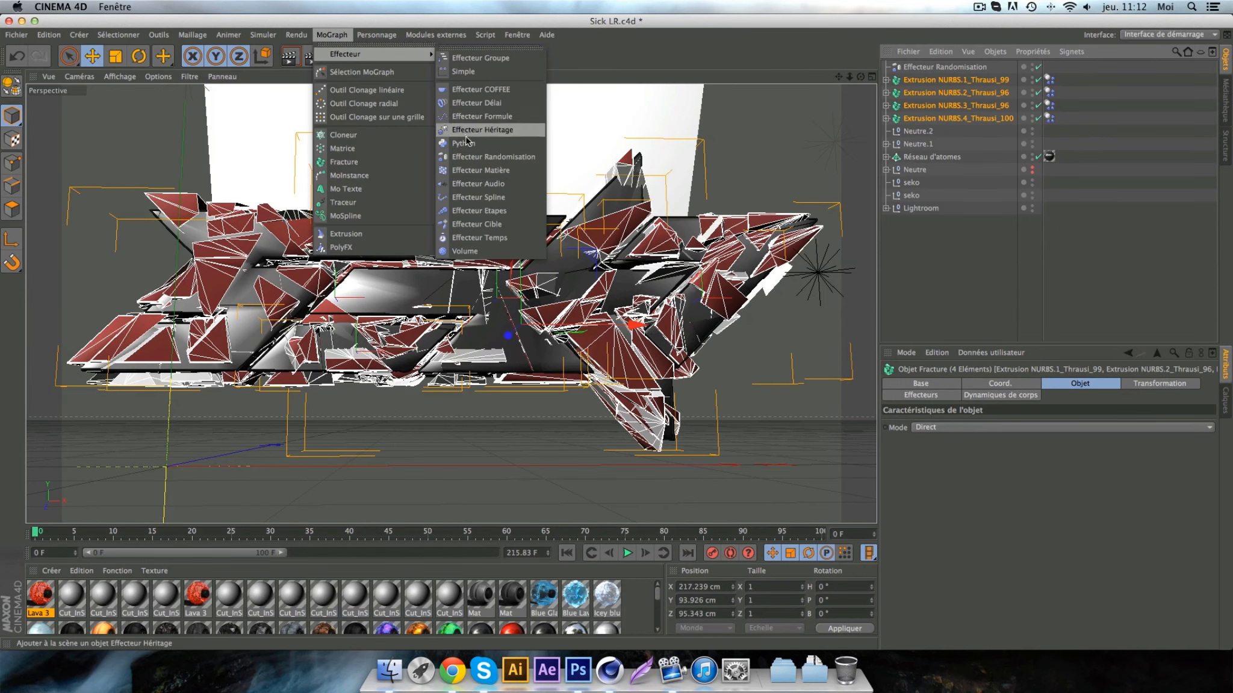
pyautogui.click(475, 167)
pyautogui.moveTo(1015, 416); pyautogui.dragTo(1026, 415)
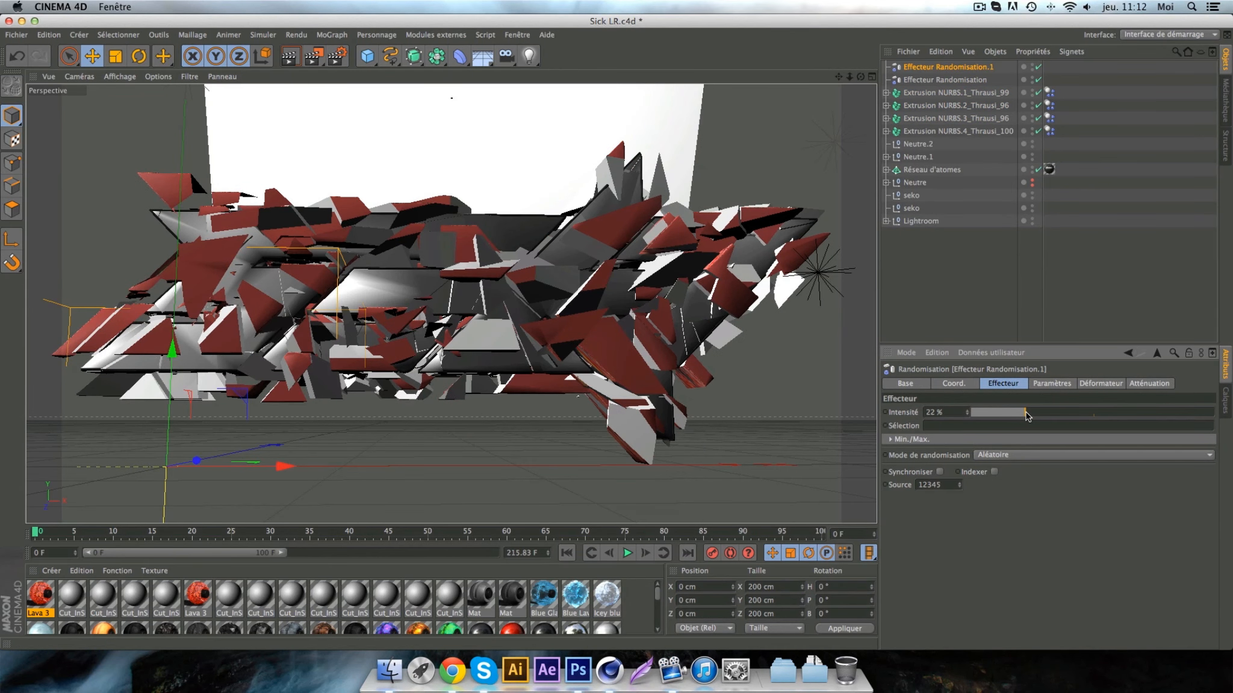
# - Move the four lava fracture objects back behind the dark logo layer, to about 133.6 cm on Z
pyautogui.keyDown('shift'); pyautogui.click(925, 131); pyautogui.keyUp('shift')
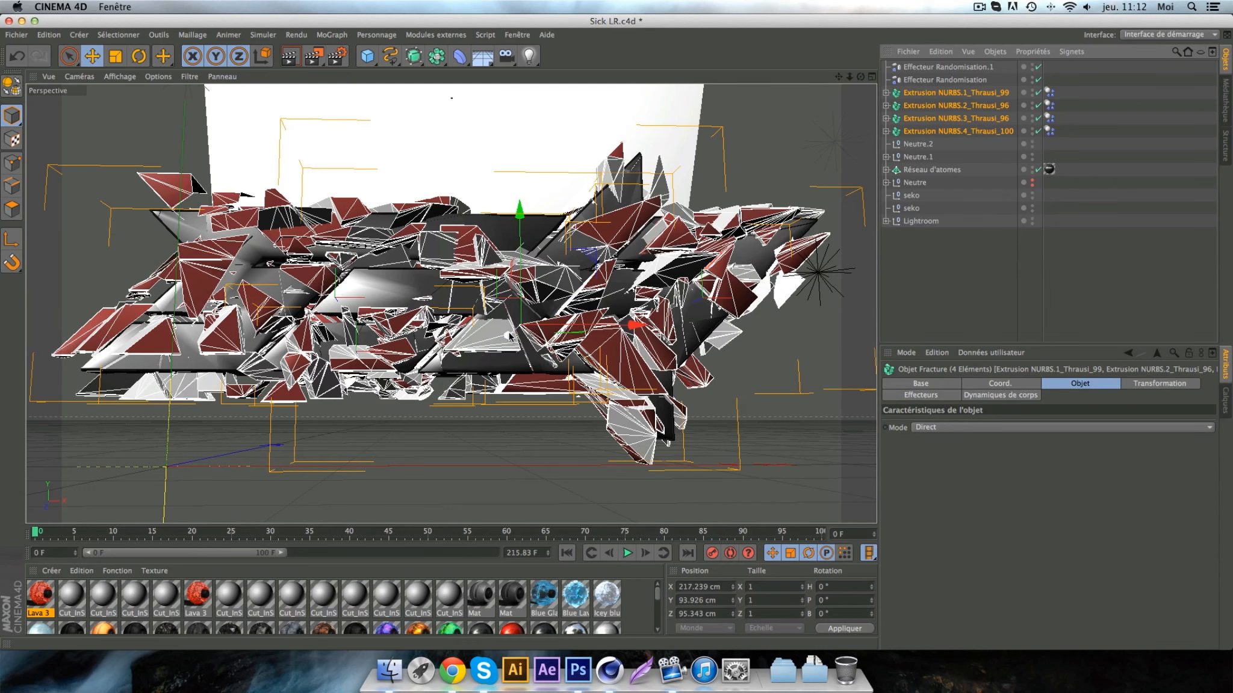
pyautogui.moveTo(507, 333); pyautogui.dragTo(509, 352)
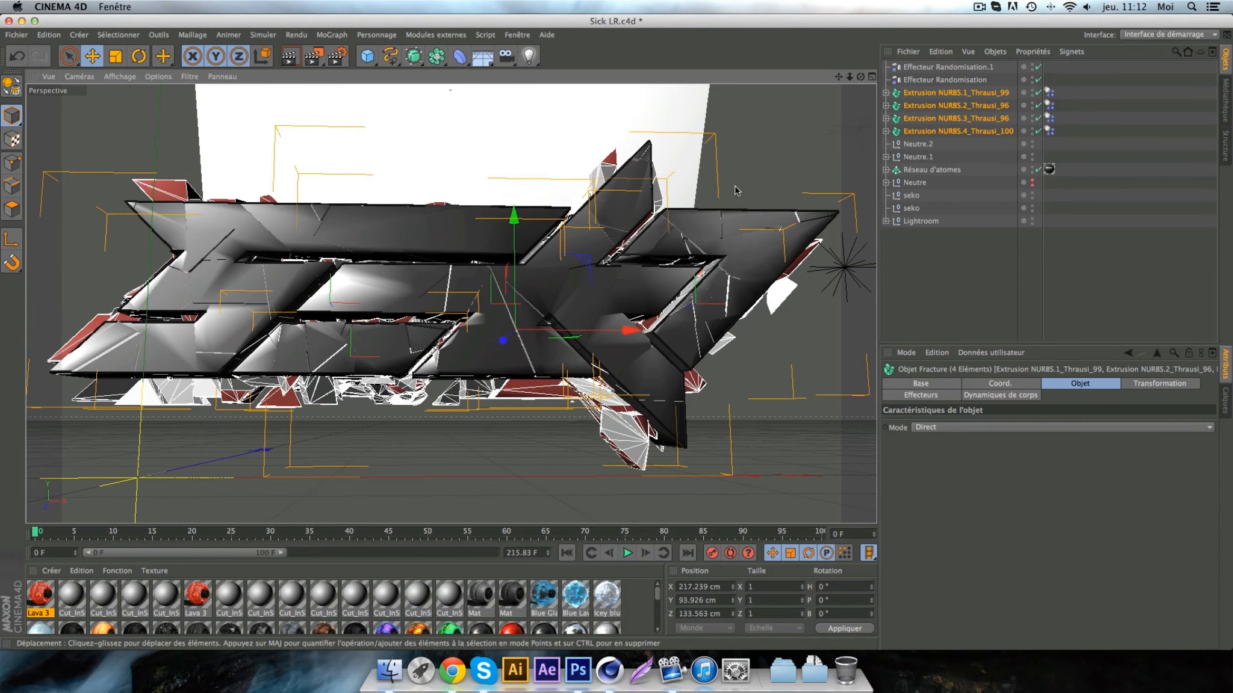
pyautogui.click(354, 410)
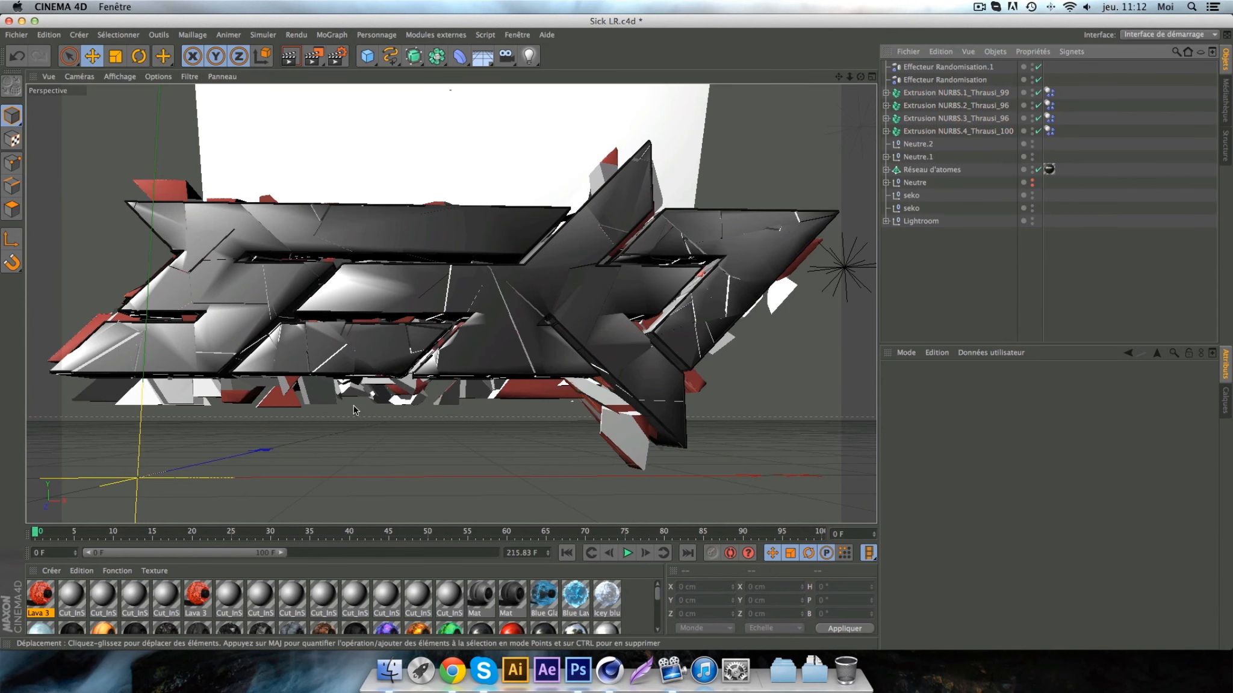
# - Delete all tags from the pieces of Extrusion NURBS.1_Thrausi_99 and apply the Lava 3 material to that fracture object
pyautogui.click(884, 93)
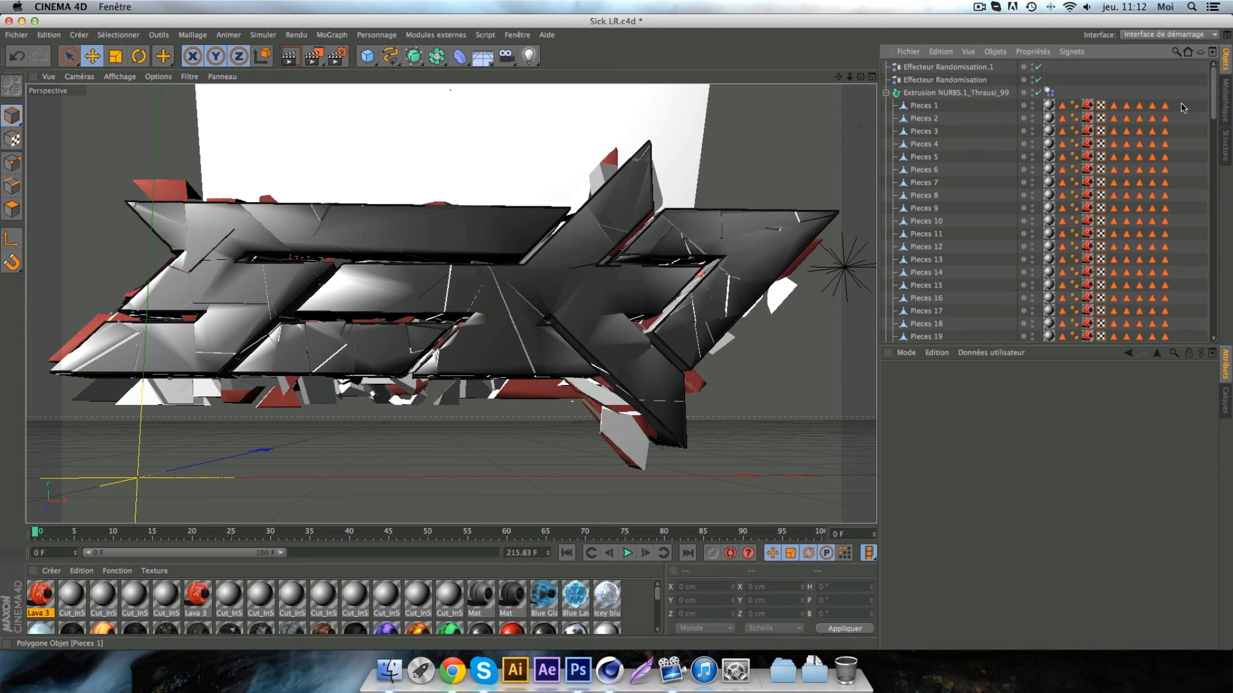
pyautogui.moveTo(1183, 108); pyautogui.dragTo(1045, 216)
pyautogui.scroll(15, 1101, 179)
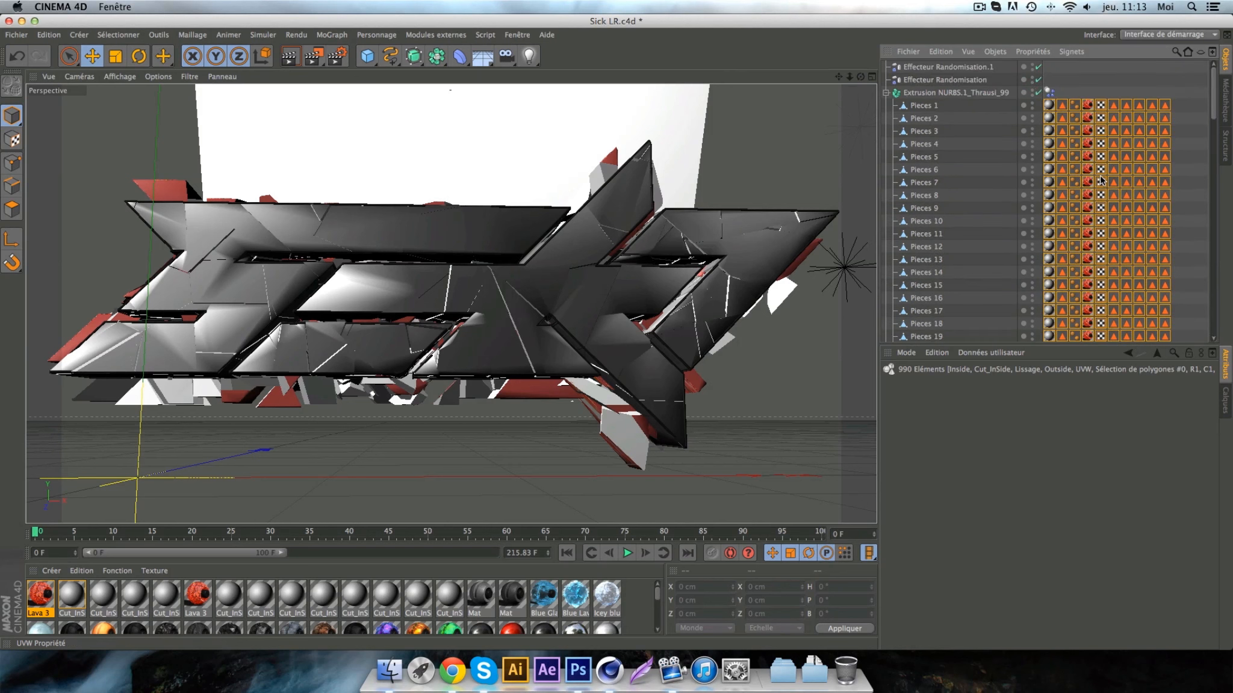
pyautogui.press('Delete')
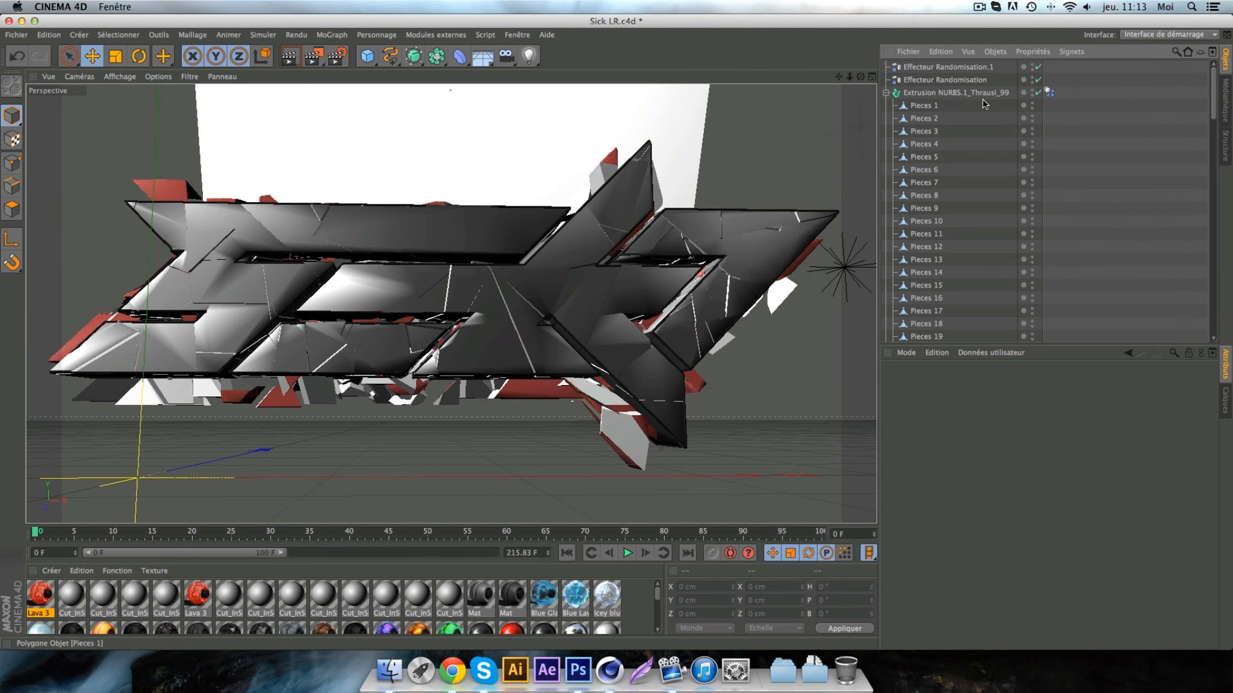
pyautogui.click(886, 93)
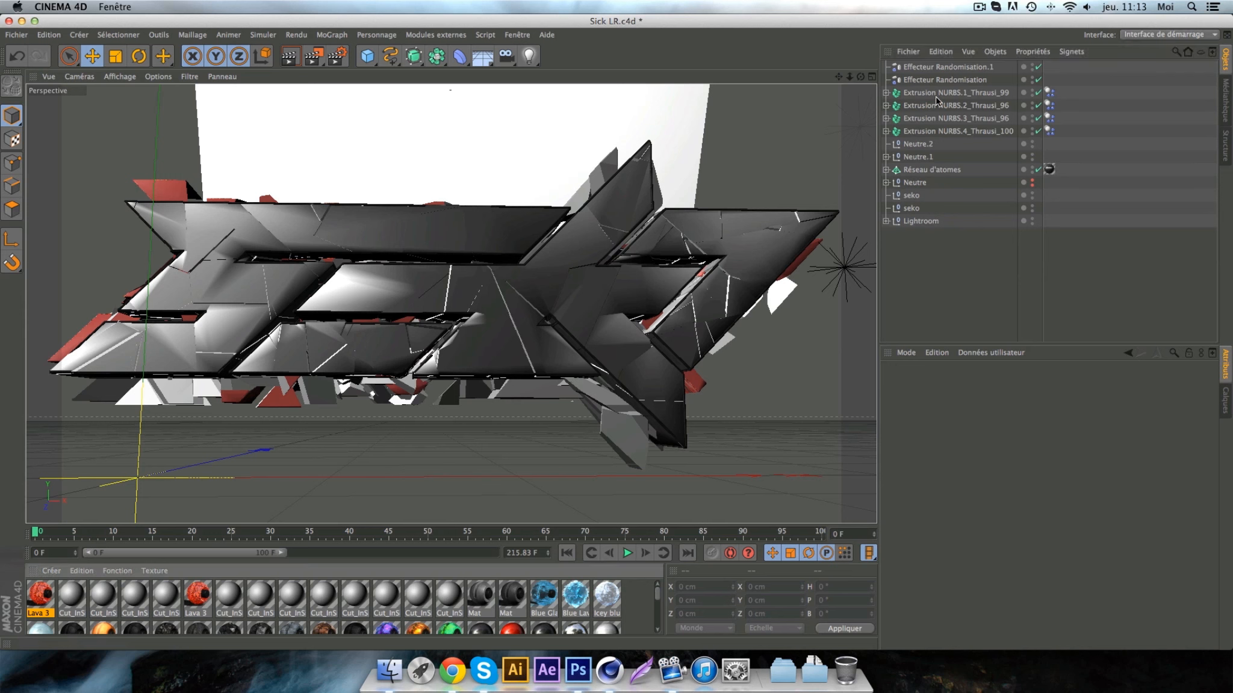
pyautogui.moveTo(943, 91); pyautogui.dragTo(943, 92)
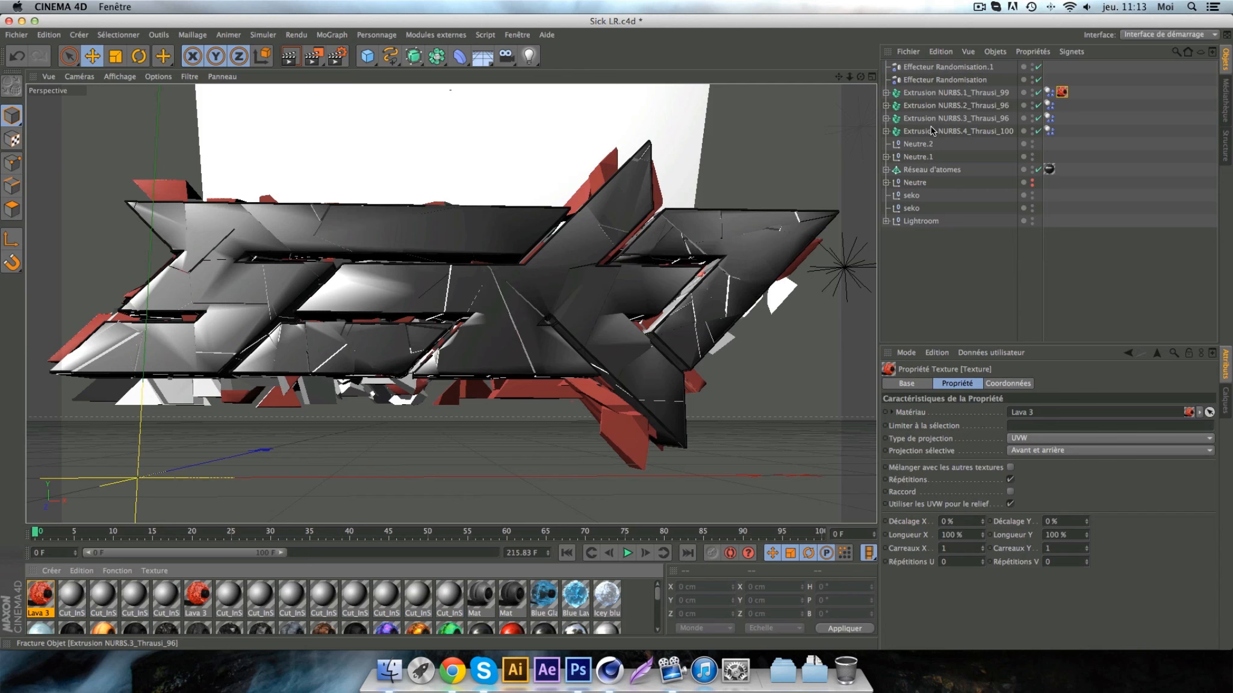
# - Delete all tags from the pieces of Extrusion NURBS.2_Thrausi_96 and apply the Lava 3 material to that fracture object
pyautogui.click(886, 105)
pyautogui.moveTo(1181, 119); pyautogui.dragTo(1048, 225)
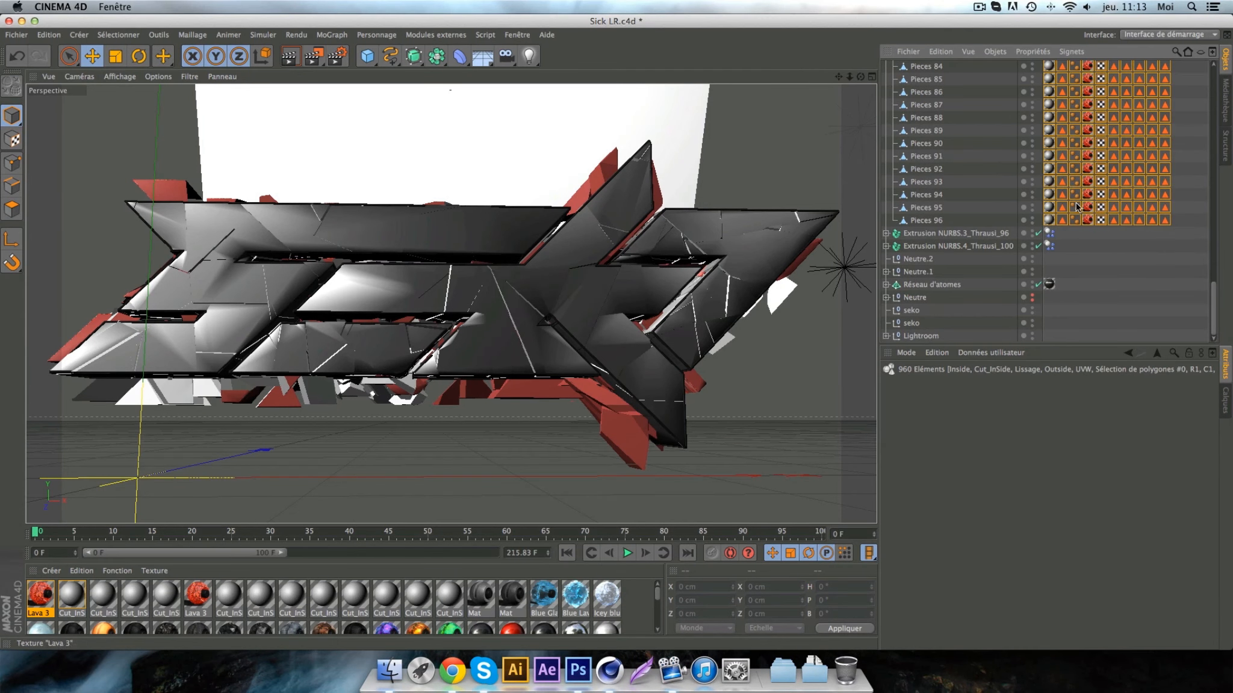
pyautogui.press('Delete')
pyautogui.scroll(15, 1065, 208)
pyautogui.click(886, 105)
pyautogui.click(928, 106)
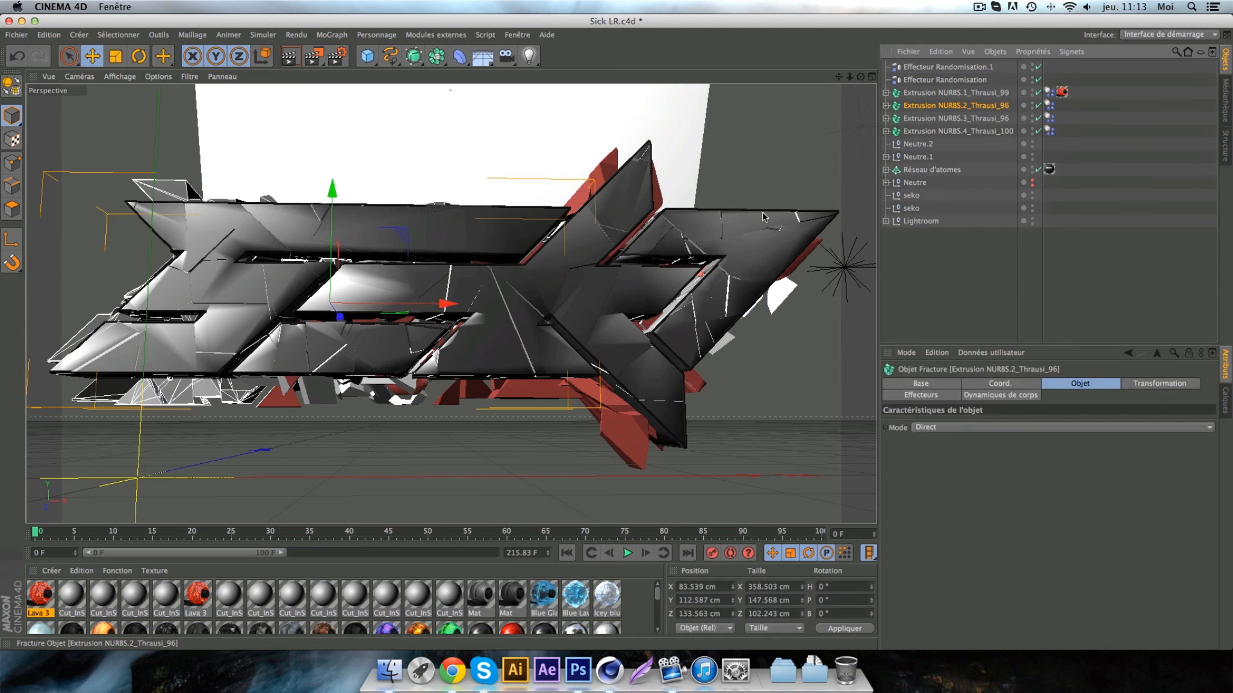
pyautogui.moveTo(43, 593); pyautogui.dragTo(973, 108)
# - Delete all tags from the pieces of Extrusion NURBS.3_Thrausi_96 and apply the Lava 3 material to that fracture object
pyautogui.click(885, 119)
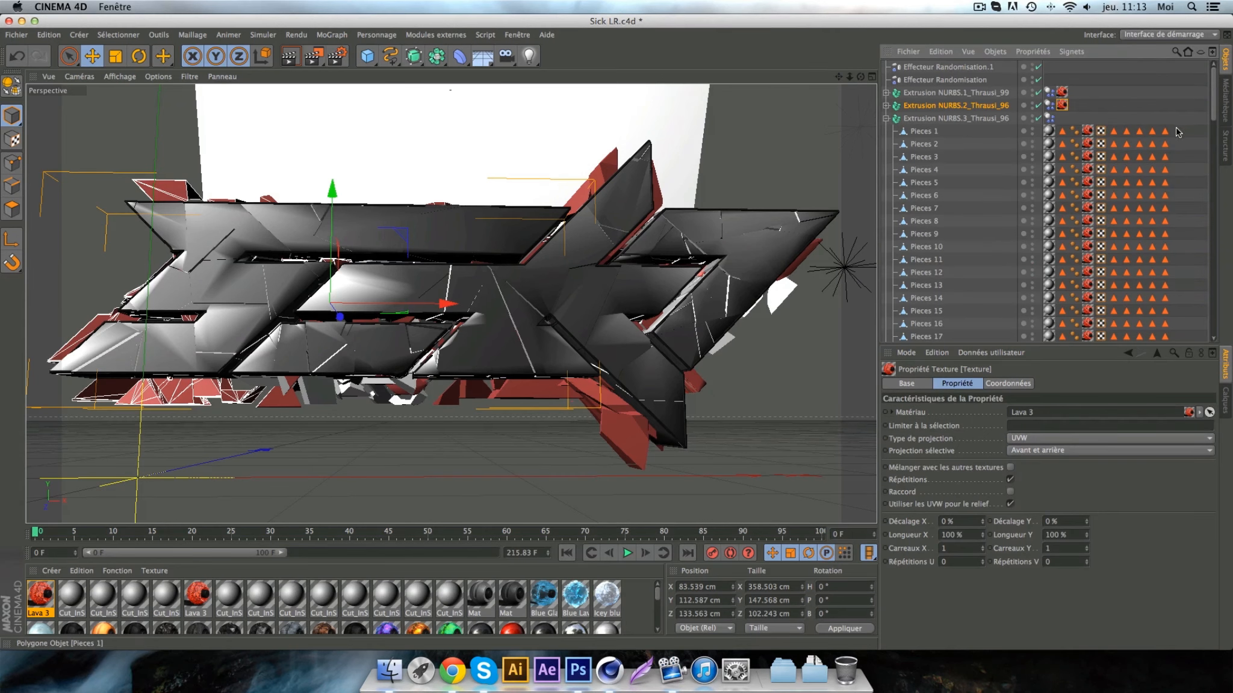
pyautogui.moveTo(1178, 128); pyautogui.dragTo(1040, 237)
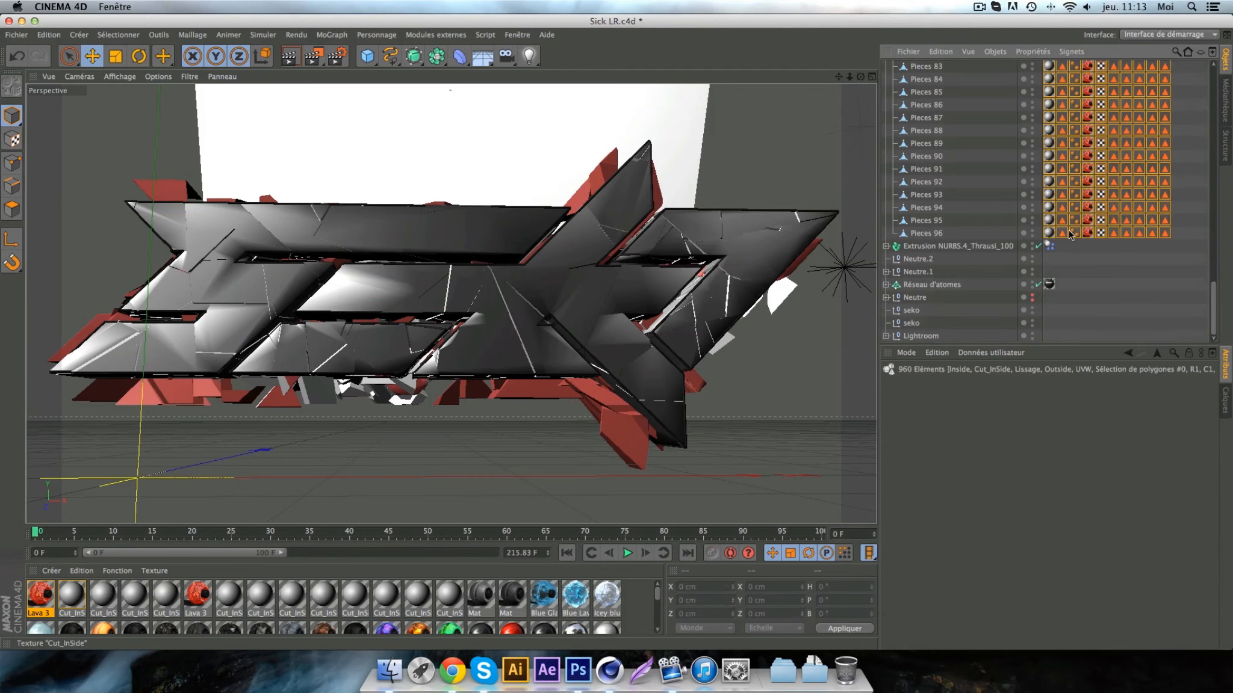
pyautogui.click(884, 123)
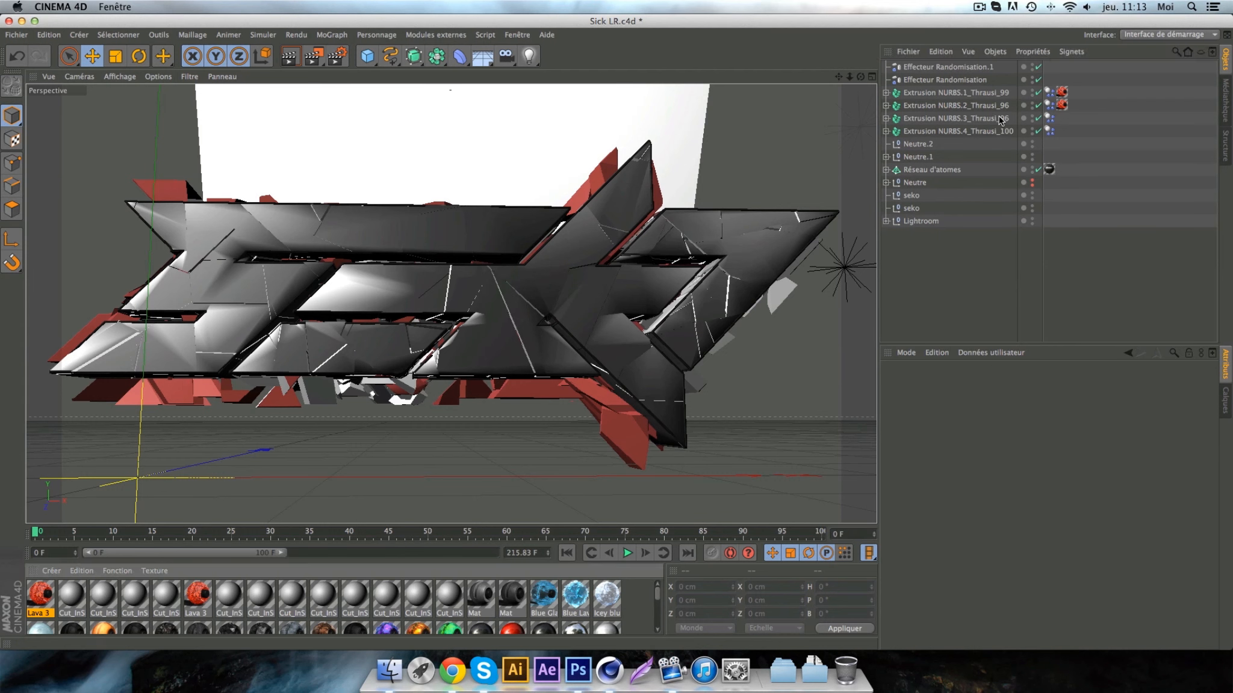
pyautogui.moveTo(1001, 120); pyautogui.dragTo(1001, 120)
# - Delete all tags from the pieces of Extrusion NURBS.4_Thrausi_100 and apply the Lava 3 material to that fracture object
pyautogui.click(884, 131)
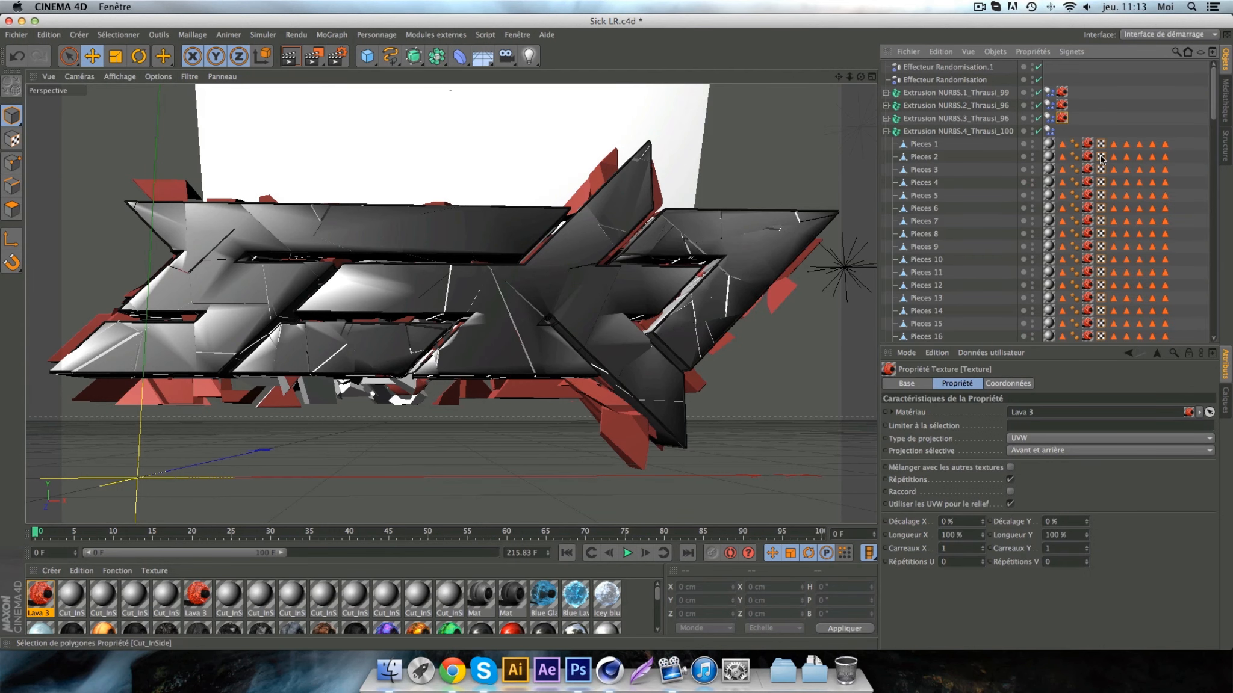
pyautogui.moveTo(1178, 143); pyautogui.dragTo(1040, 282)
pyautogui.press('Delete')
pyautogui.scroll(20, 993, 180)
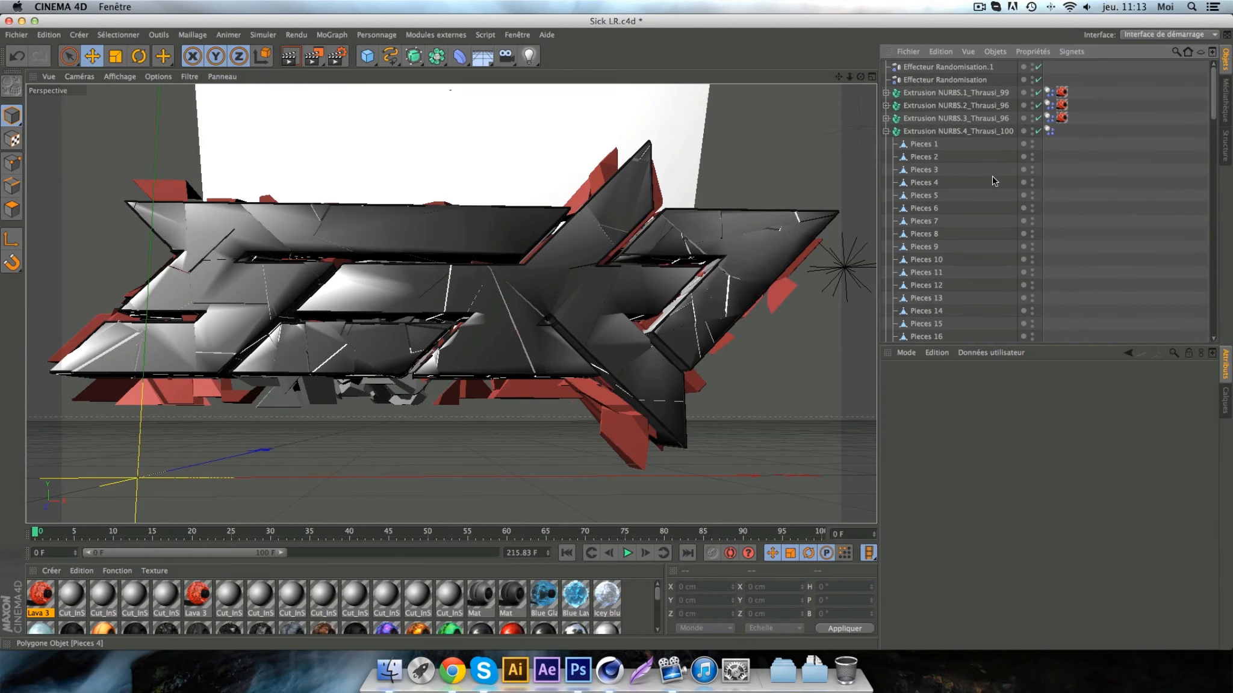
pyautogui.click(886, 131)
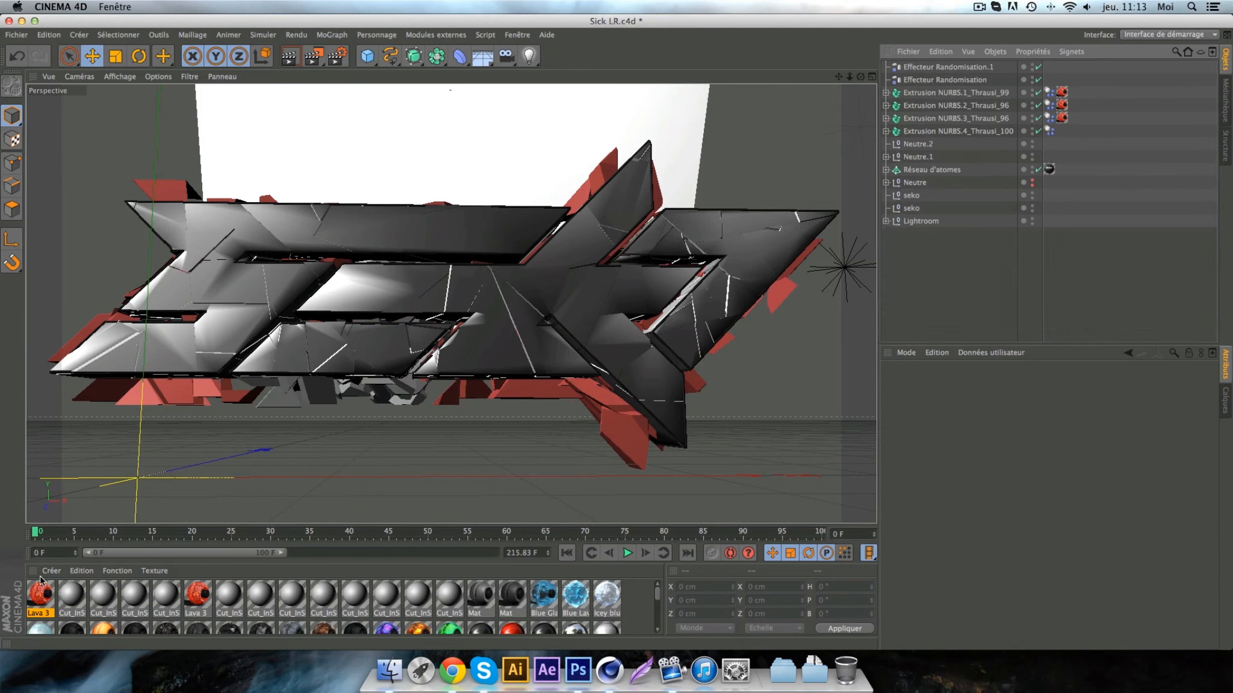
pyautogui.moveTo(993, 128); pyautogui.dragTo(995, 130)
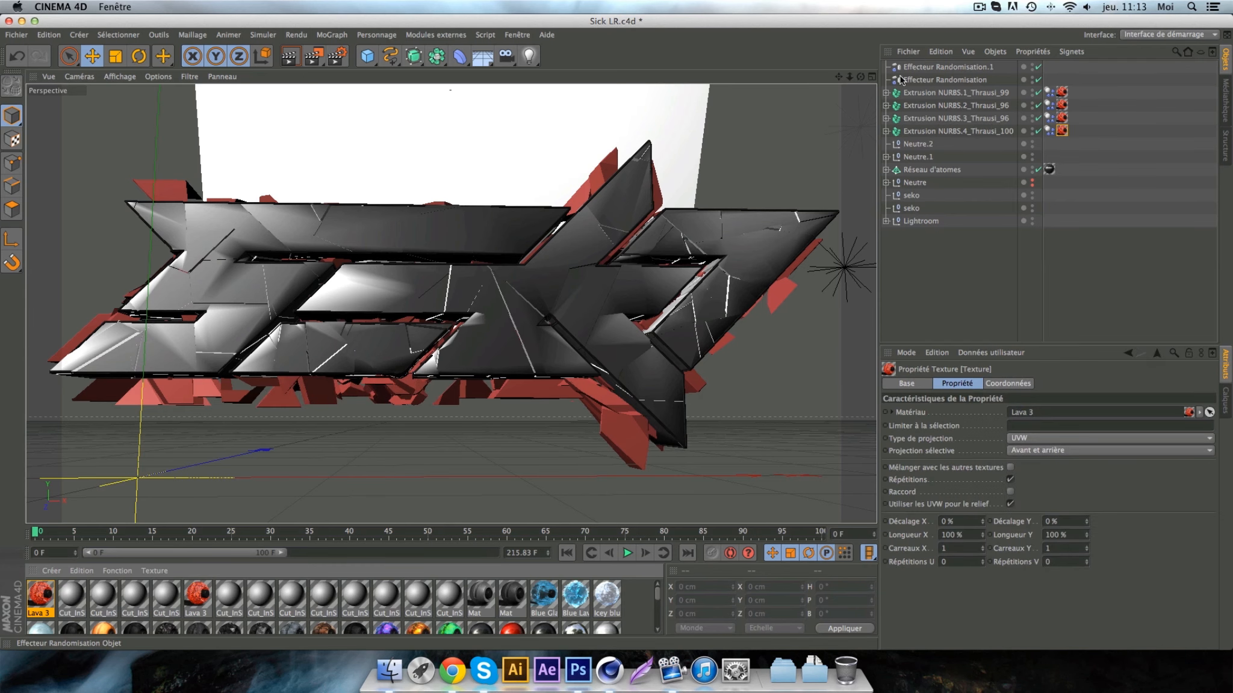
# - Move both random effectors and the four lava fracture objects into the Neutre.2 null, collapse it and select it
pyautogui.click(933, 68)
pyautogui.keyDown('shift'); pyautogui.click(939, 131); pyautogui.keyUp('shift')
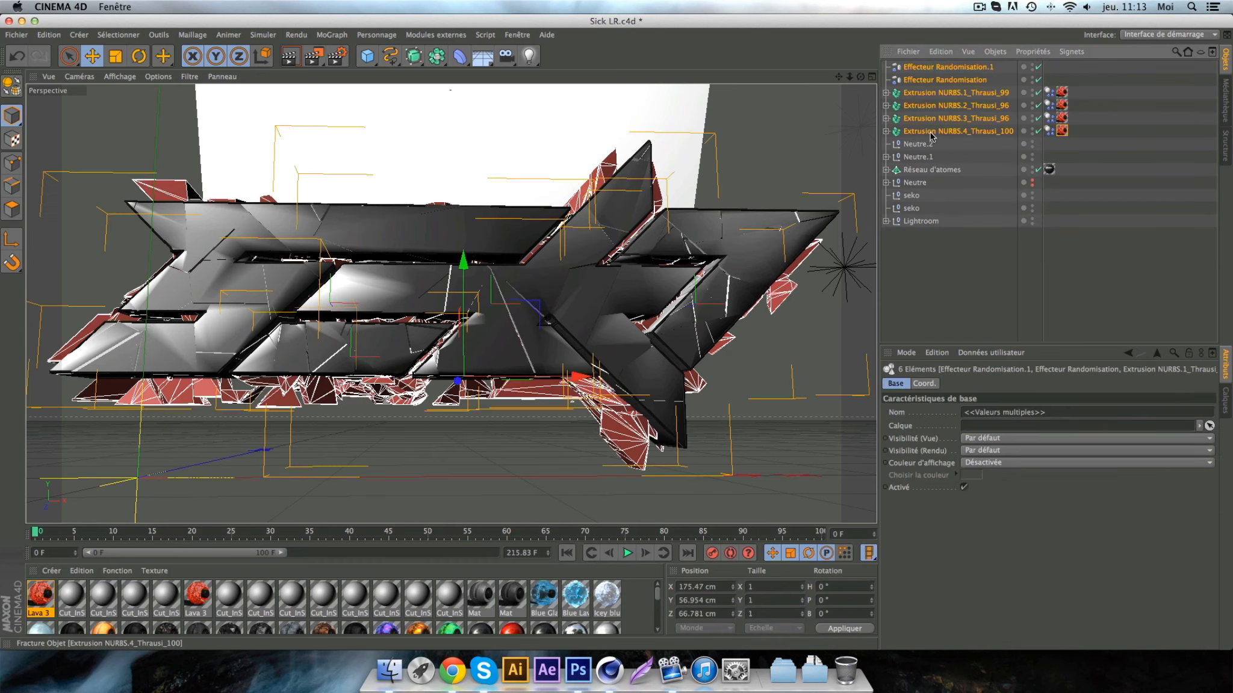
pyautogui.moveTo(927, 132); pyautogui.dragTo(924, 150)
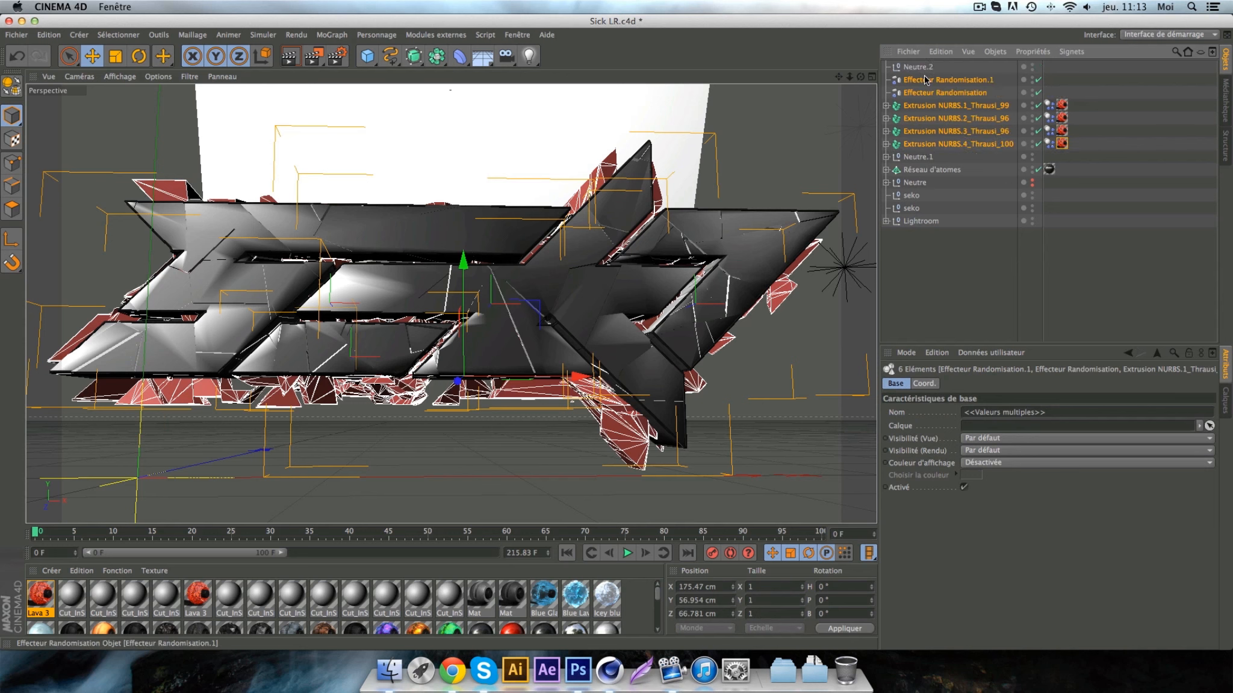
pyautogui.moveTo(925, 70); pyautogui.dragTo(916, 67)
pyautogui.click(886, 67)
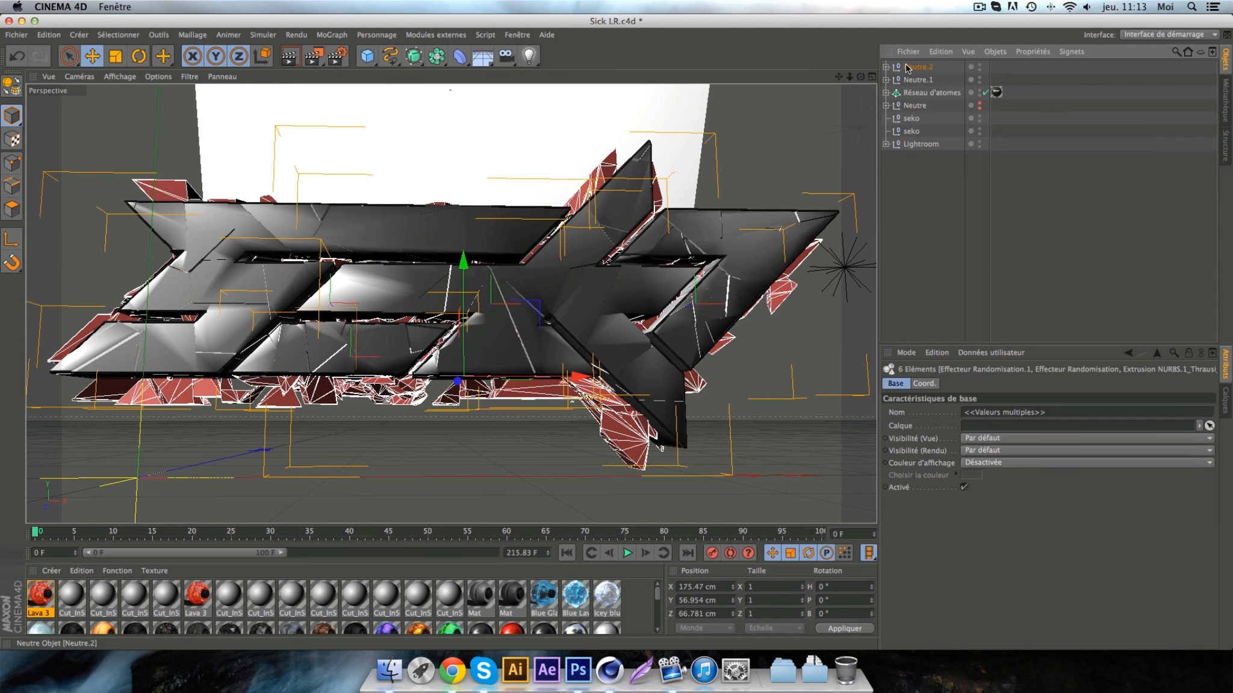
pyautogui.click(916, 67)
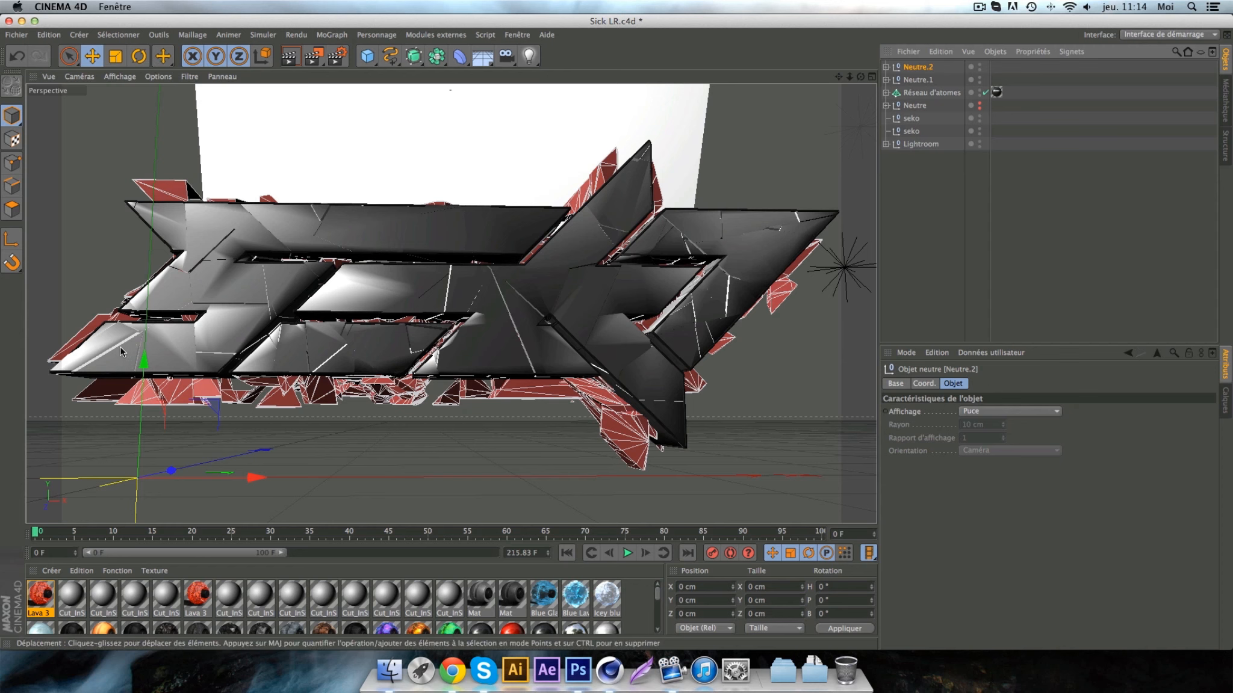
# - Raise the Neutre.2 null about 7 cm and set its effectors' intensity to 34% for Effecteur Randomisation and 29% for Effecteur Randomisation.1
pyautogui.moveTo(144, 363); pyautogui.dragTo(146, 349)
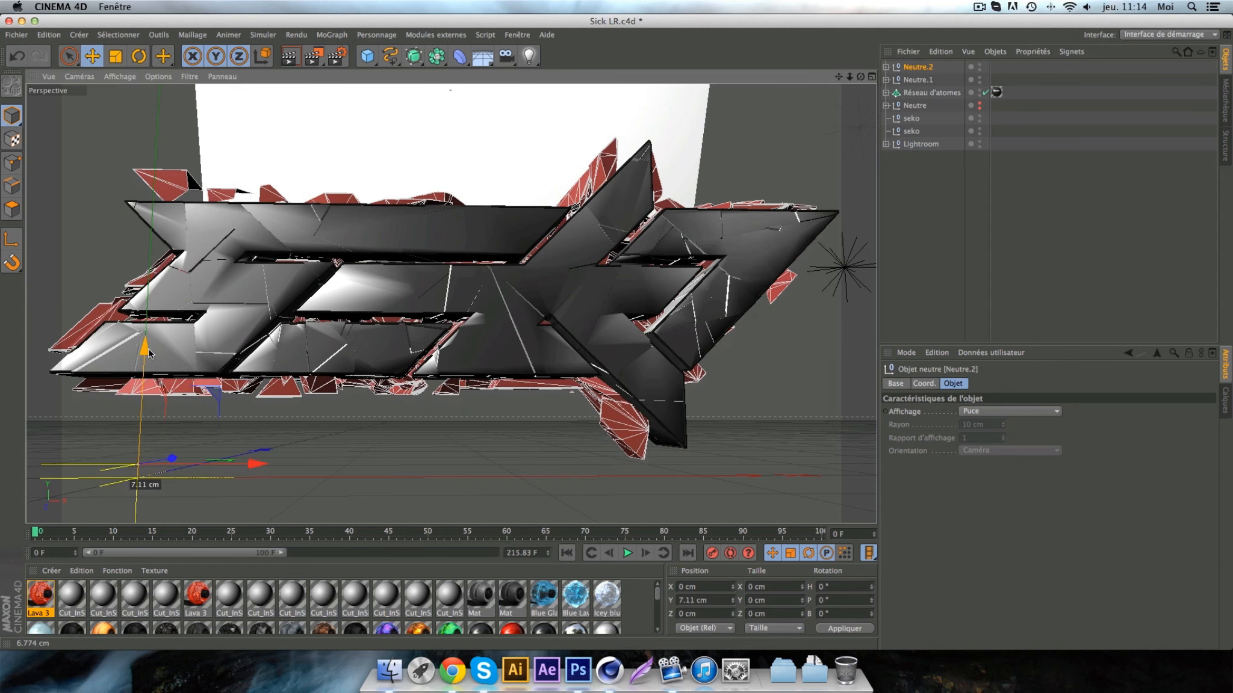
pyautogui.click(886, 67)
pyautogui.click(935, 92)
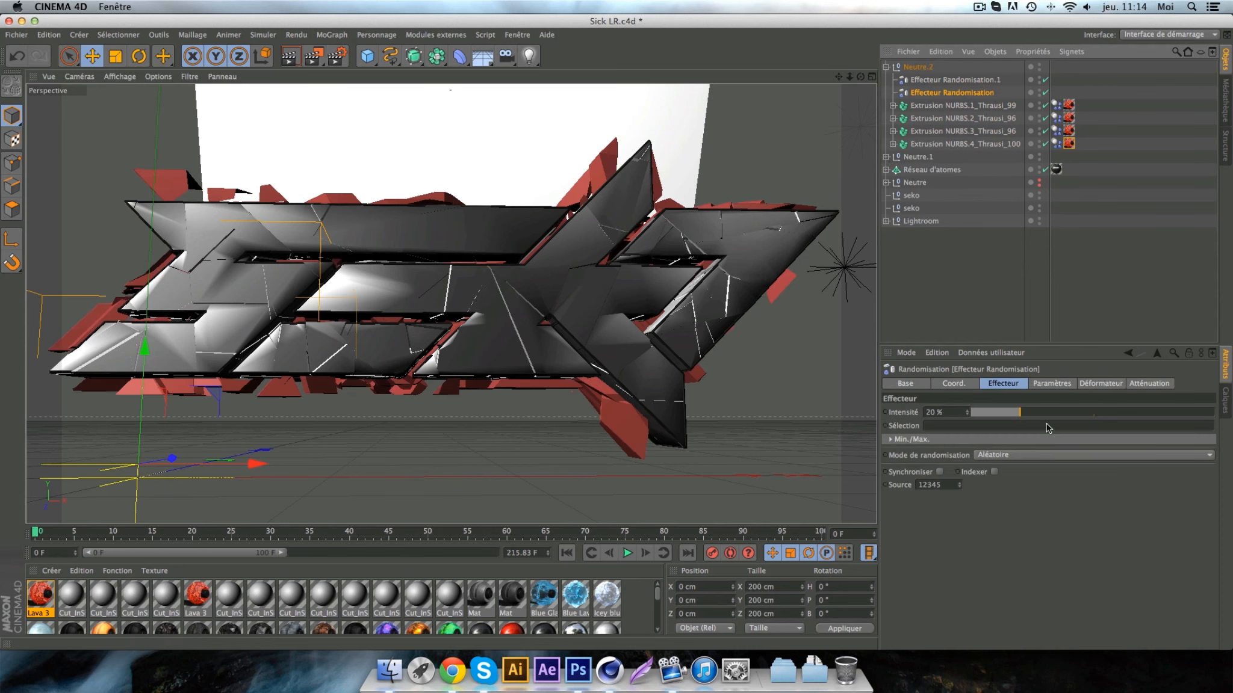
pyautogui.moveTo(1037, 417); pyautogui.dragTo(1054, 416)
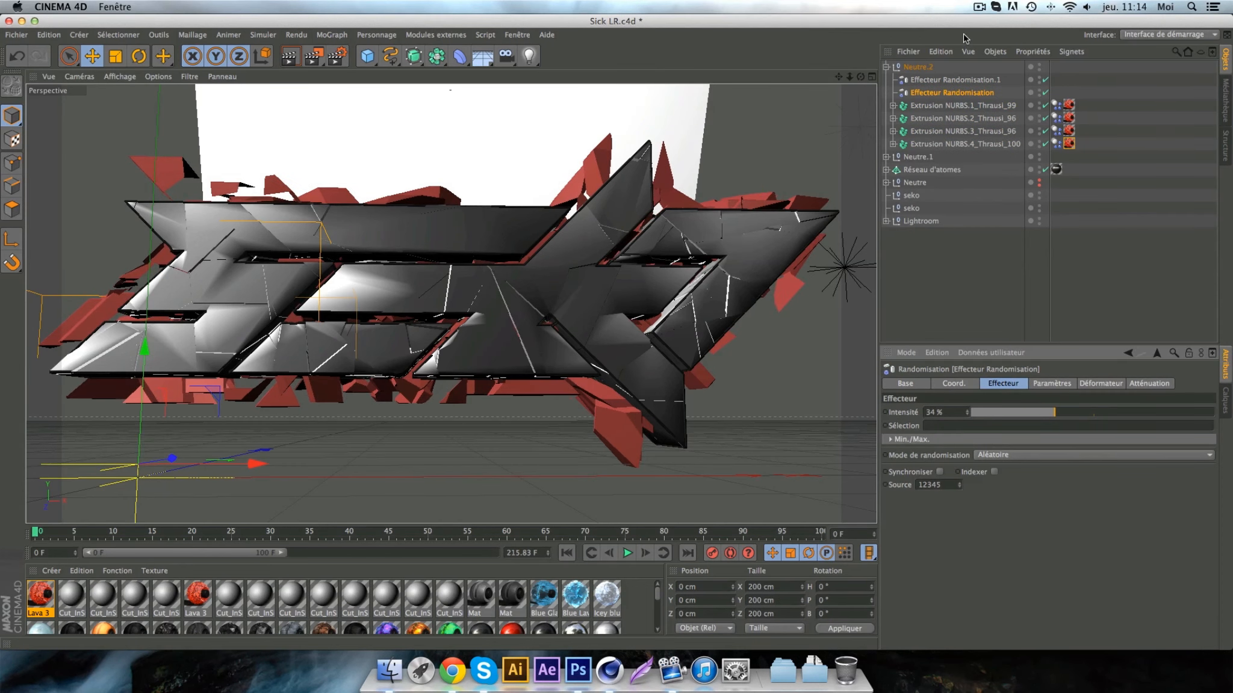
pyautogui.click(959, 81)
pyautogui.click(1043, 413)
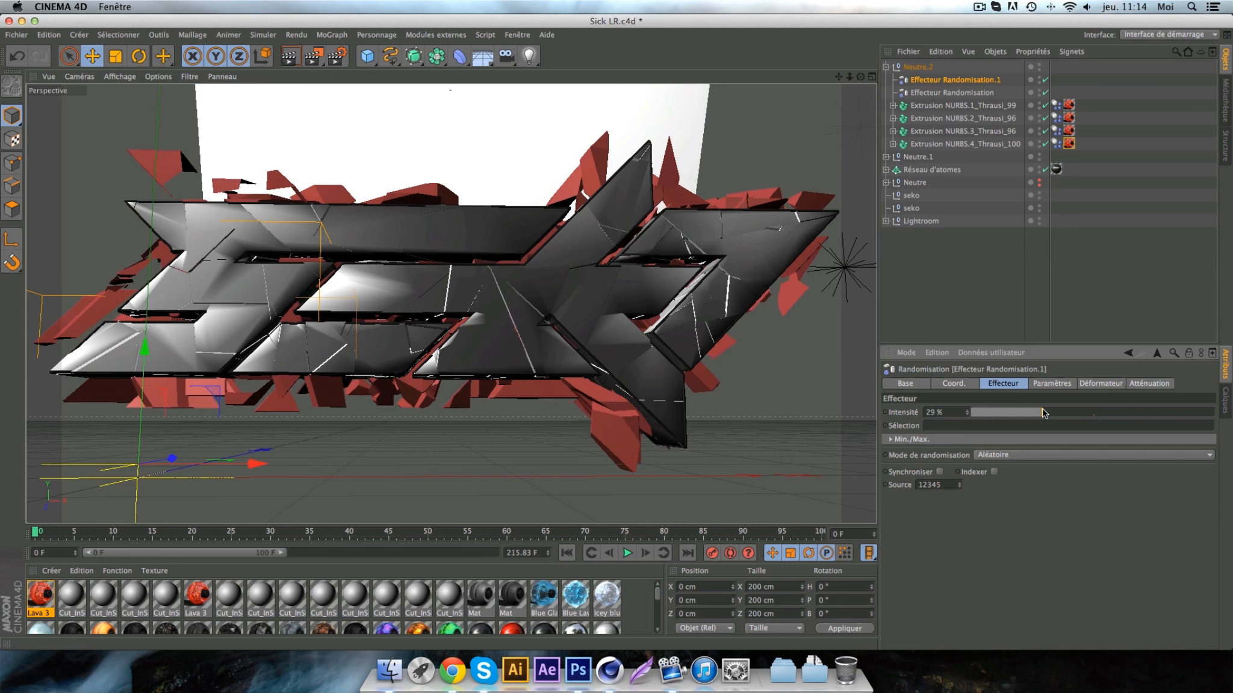
pyautogui.click(886, 67)
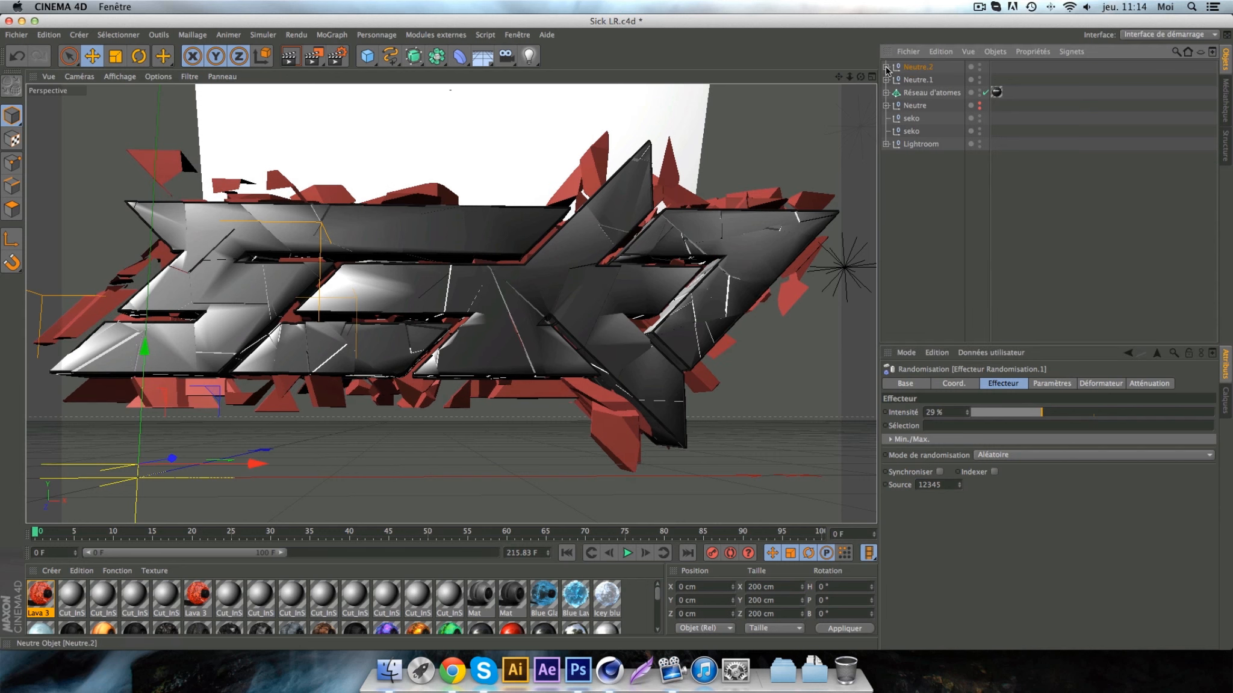
pyautogui.click(908, 69)
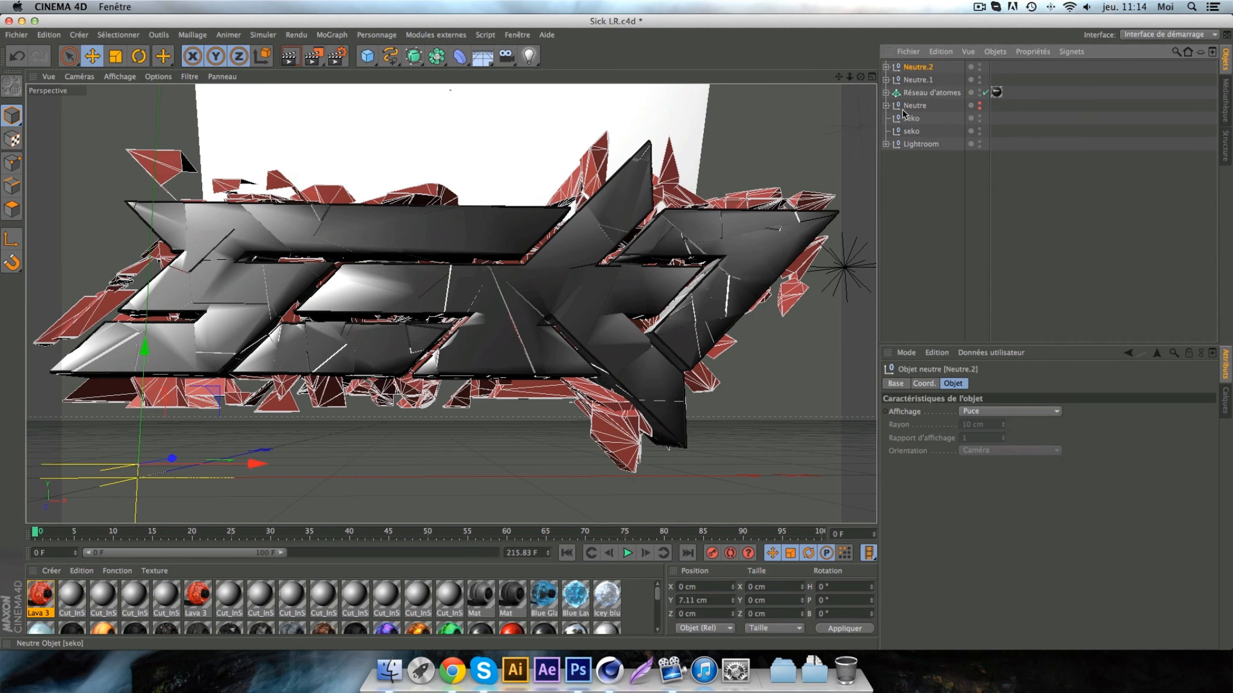
# - Copy the splines Tracé 1 to Tracé 4 from the Extrusion NURBS objects in the Neutre null and paste them at the hierarchy's top level
pyautogui.click(913, 106)
pyautogui.click(885, 106)
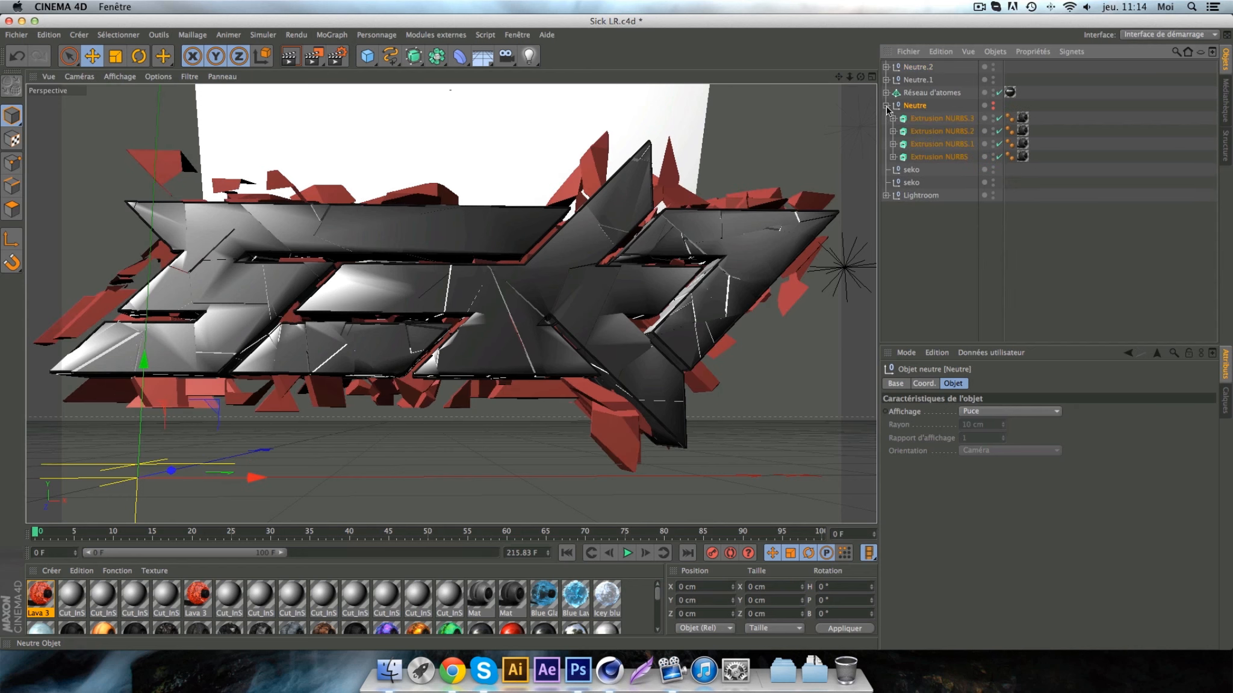
pyautogui.click(893, 119)
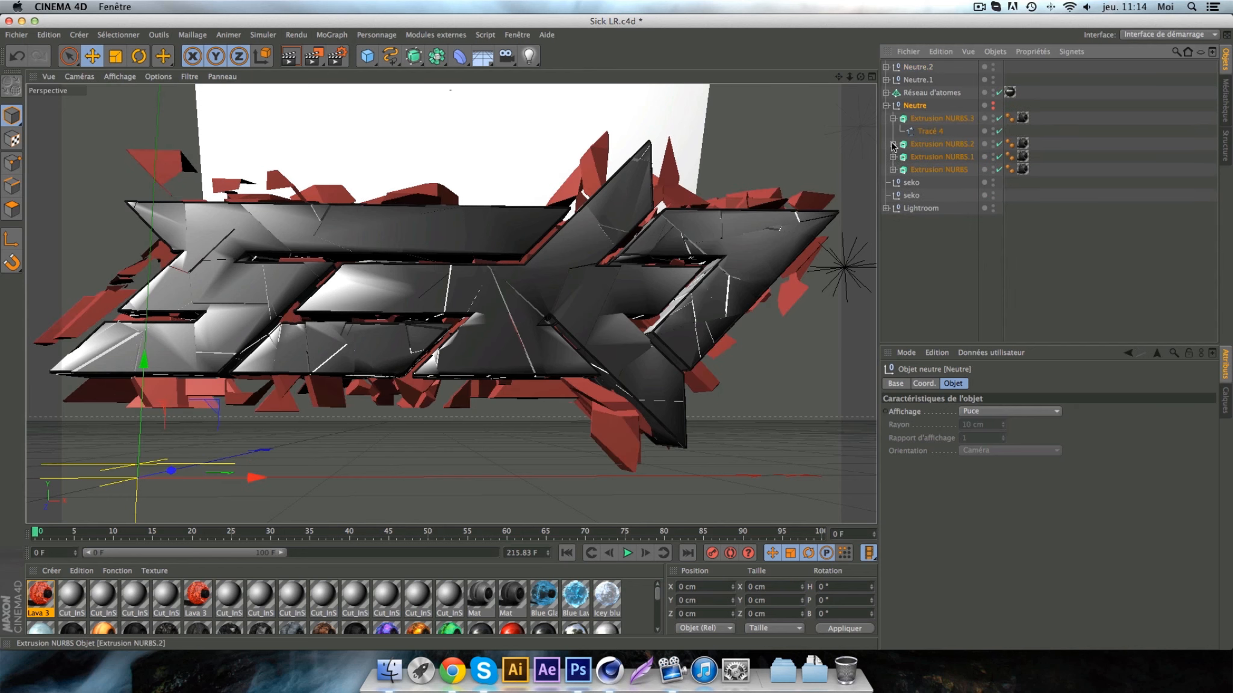
pyautogui.click(894, 144)
pyautogui.click(894, 170)
pyautogui.click(893, 195)
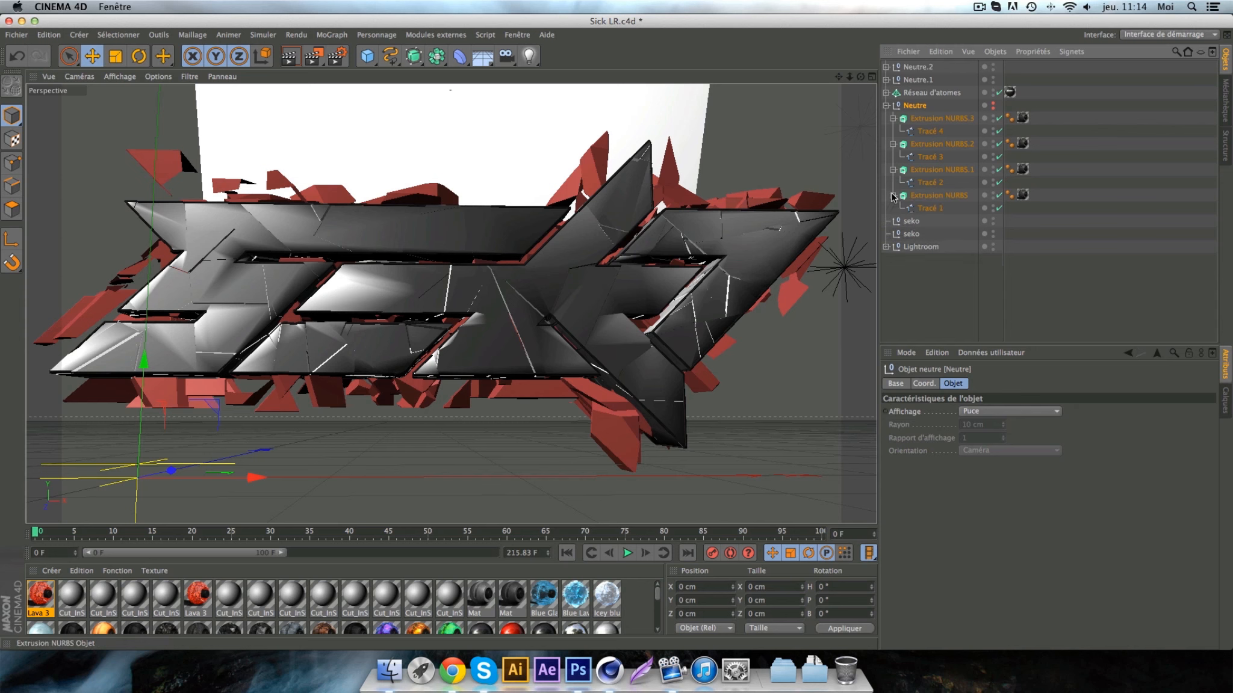
pyautogui.click(927, 208)
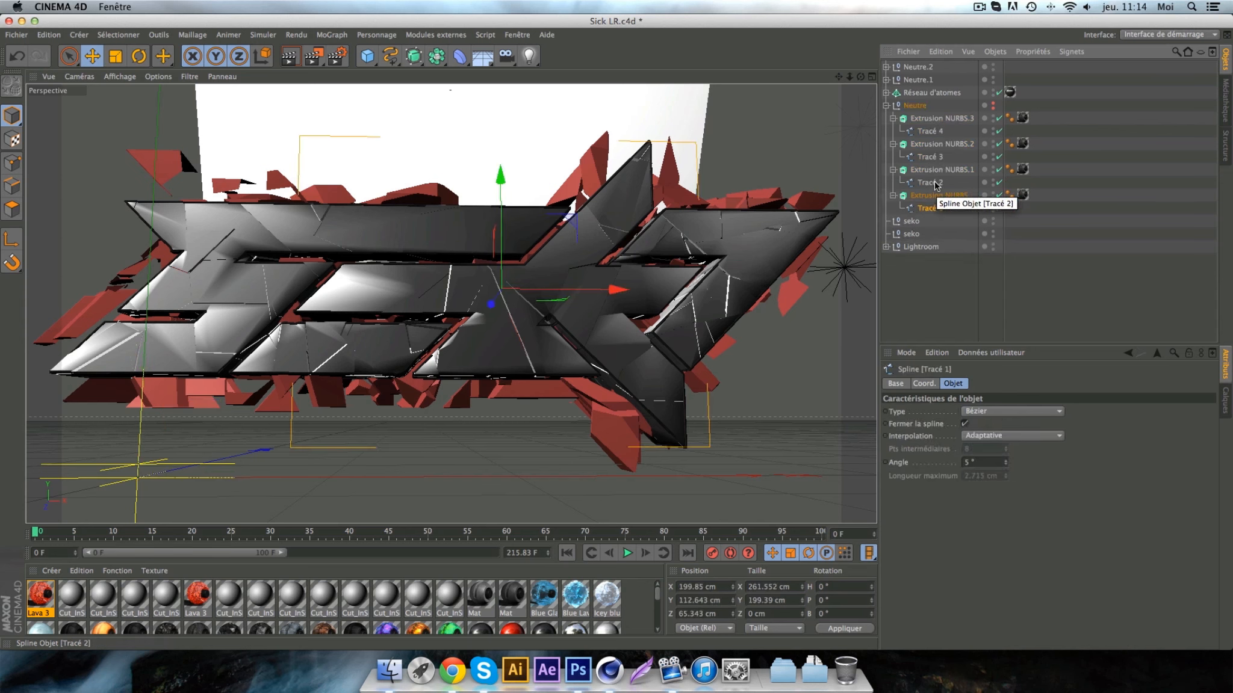
pyautogui.keyDown('shift'); pyautogui.click(930, 182); pyautogui.keyUp('shift')
pyautogui.keyDown('shift'); pyautogui.click(935, 158); pyautogui.keyUp('shift')
pyautogui.keyDown('shift'); pyautogui.click(937, 132); pyautogui.keyUp('shift')
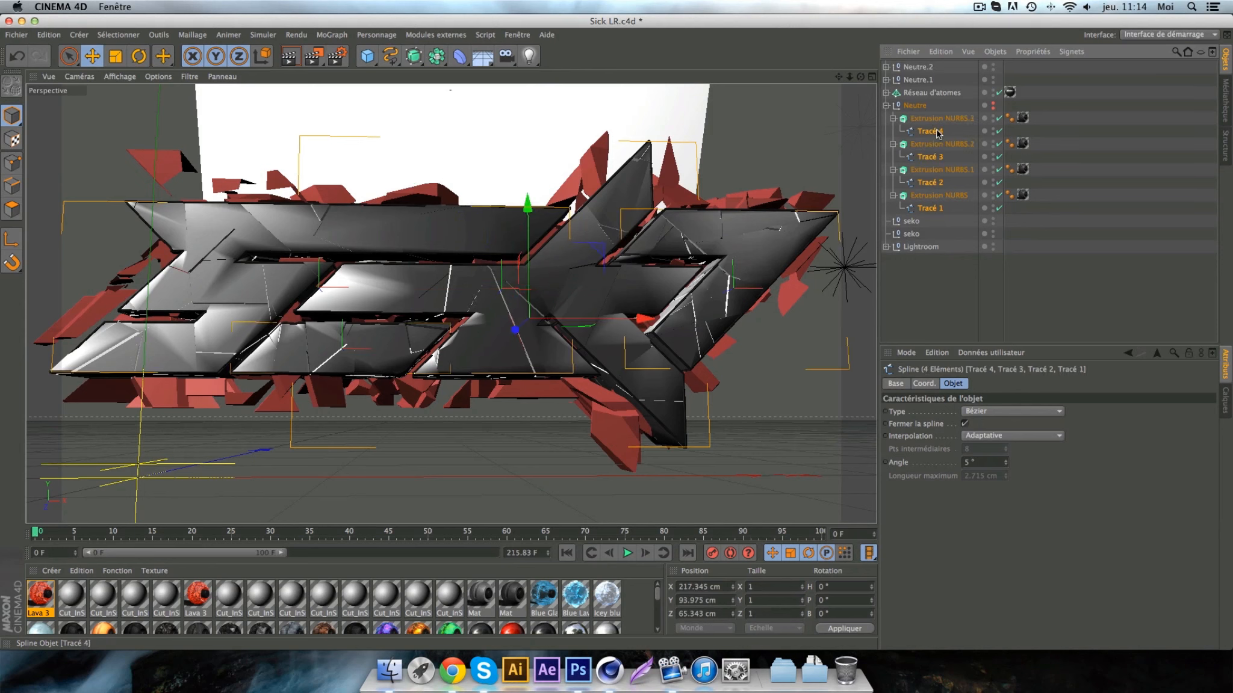
pyautogui.press('super+c')
pyautogui.press('super+v')
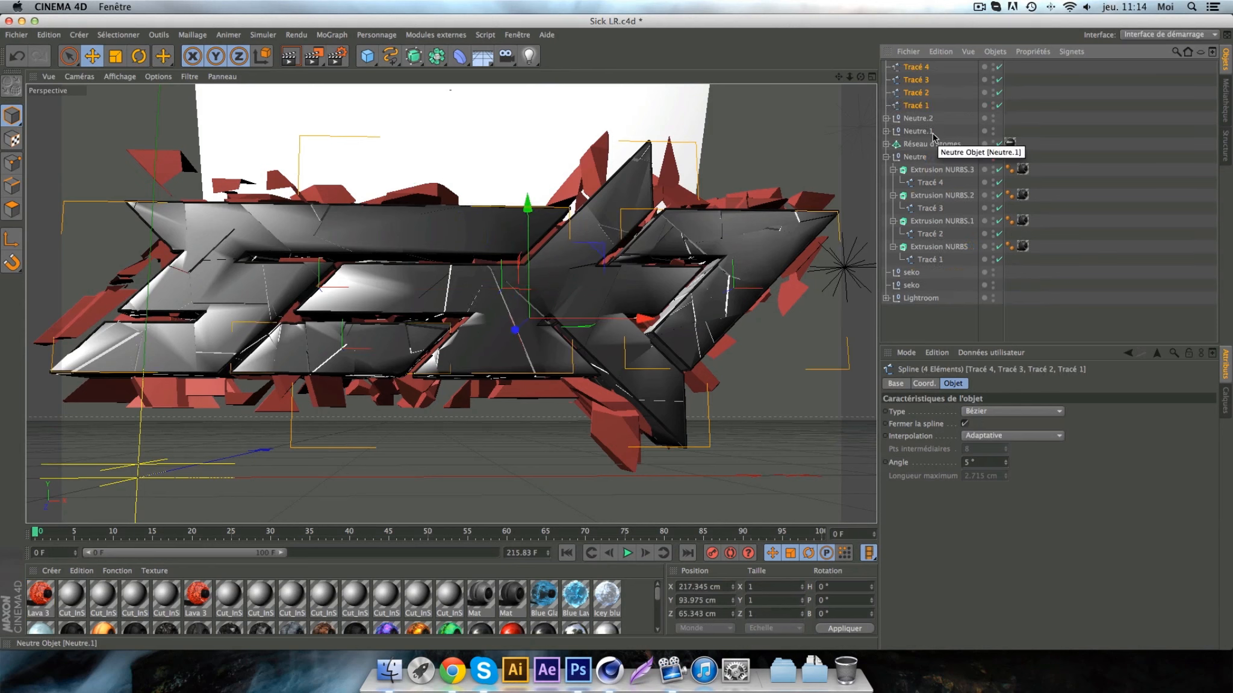
# - Collapse the Extrusion NURBS objects and the Neutre null in the object hierarchy
pyautogui.click(892, 170)
pyautogui.click(893, 198)
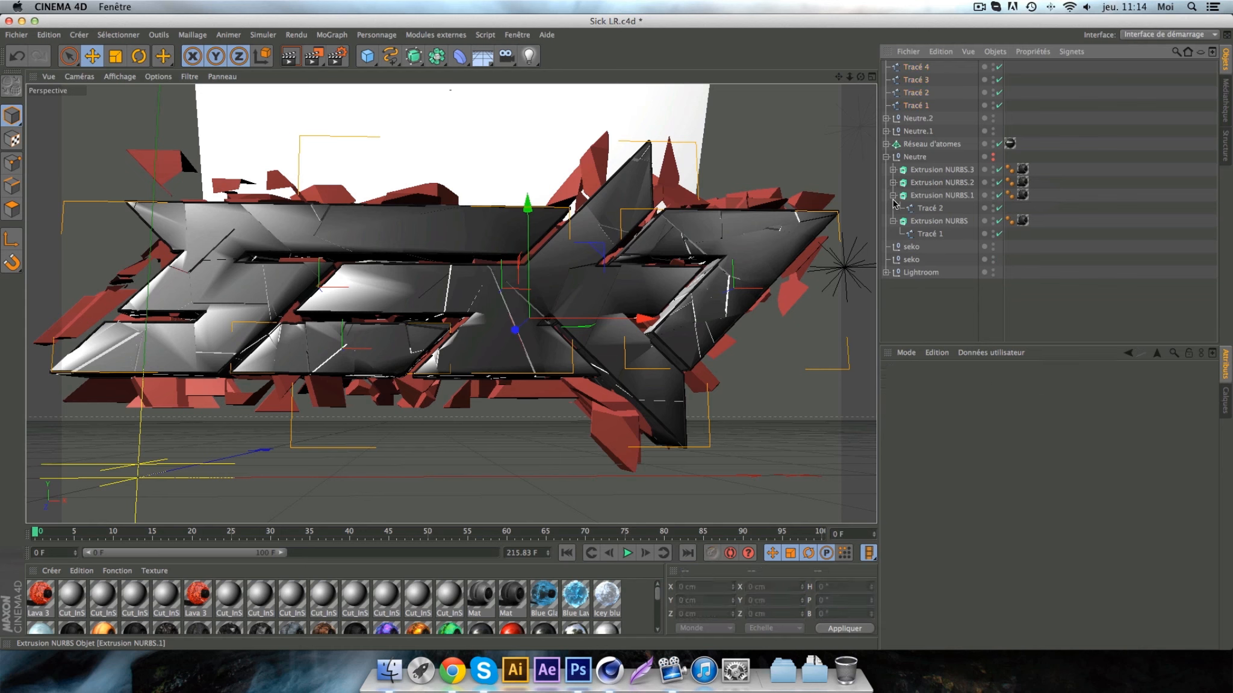
pyautogui.click(893, 196)
pyautogui.click(886, 157)
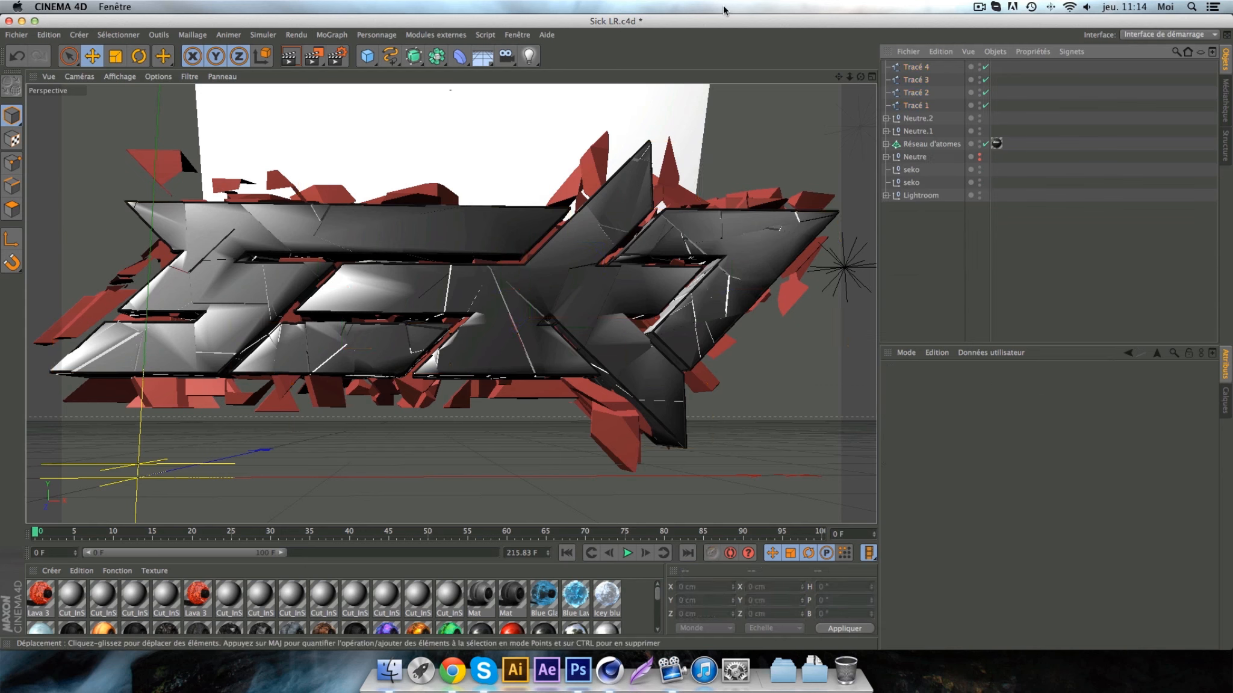
# - Add a Reeper X object and make three copies of it
pyautogui.click(448, 36)
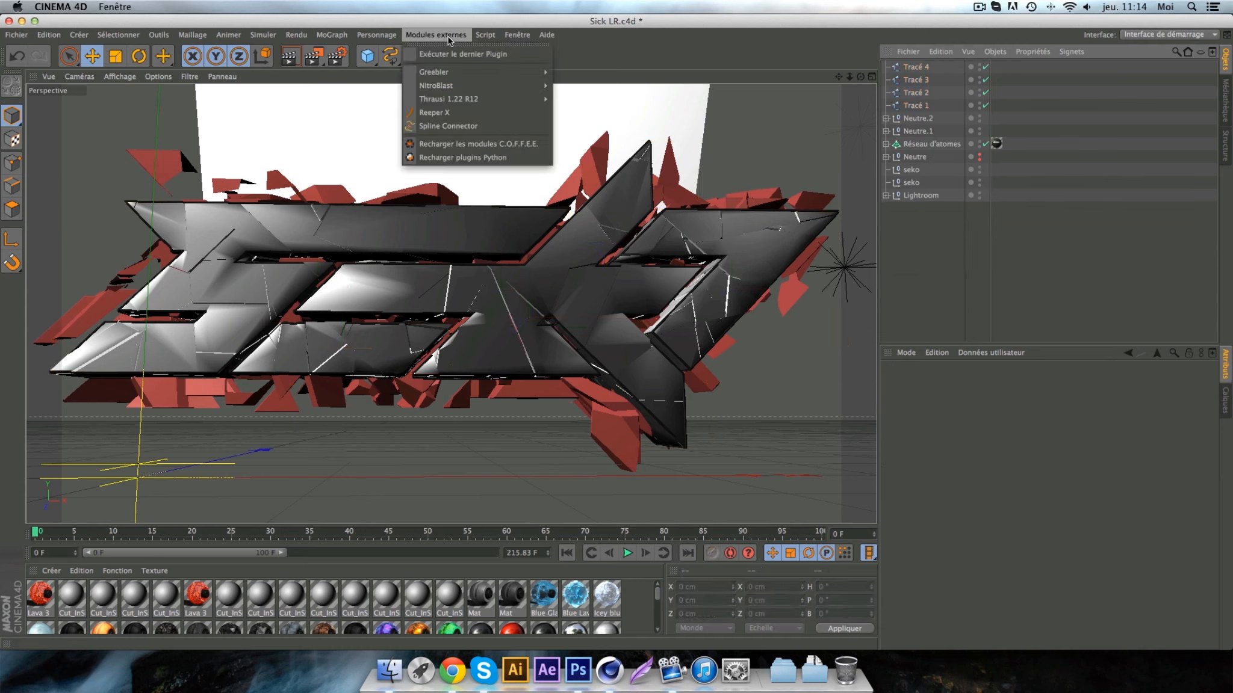
pyautogui.click(434, 112)
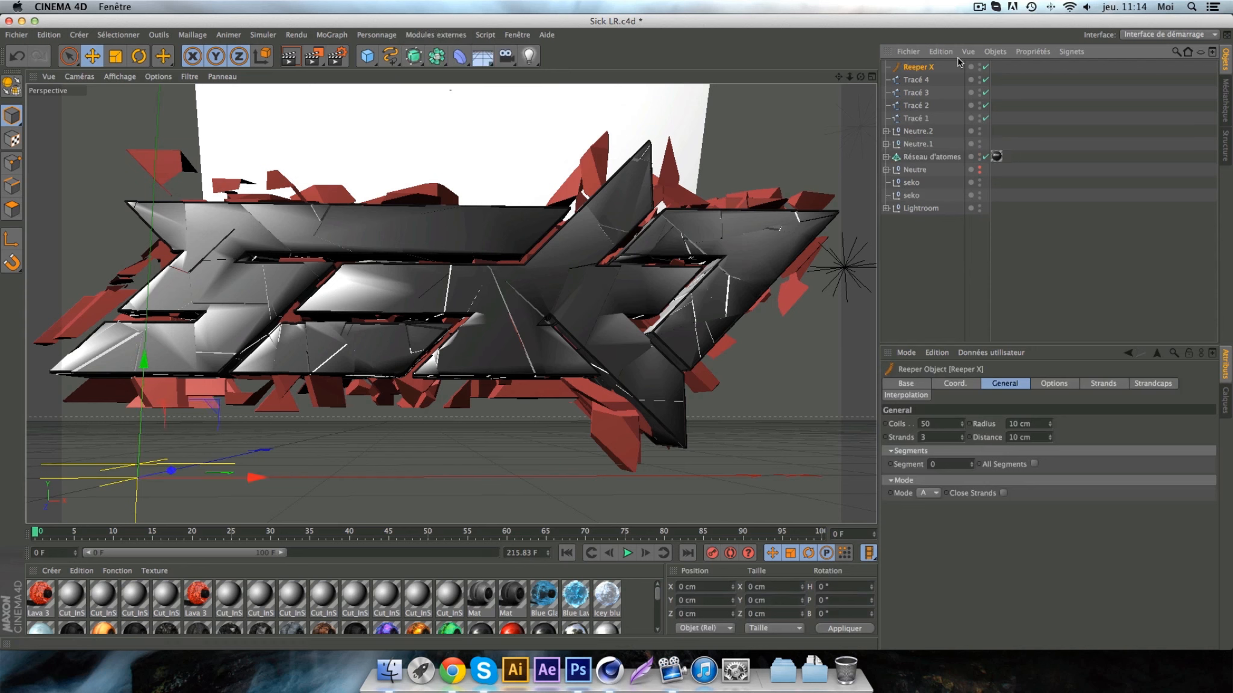
pyautogui.press('super+v')
pyautogui.press('super+v')
pyautogui.press('super+v')
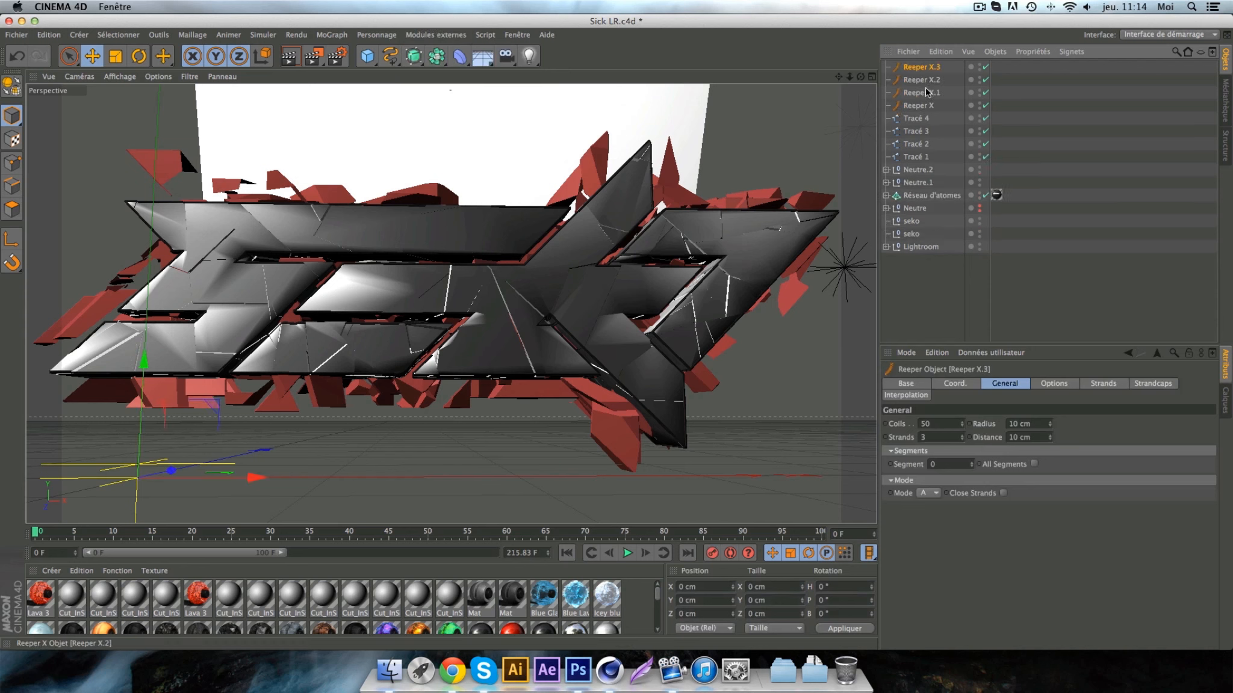
# - Nest each copied Tracé spline under its own Reeper X object, from Tracé 4 in Reeper X.3 to Tracé 1 in Reeper X, and collapse them
pyautogui.moveTo(932, 71); pyautogui.dragTo(932, 93)
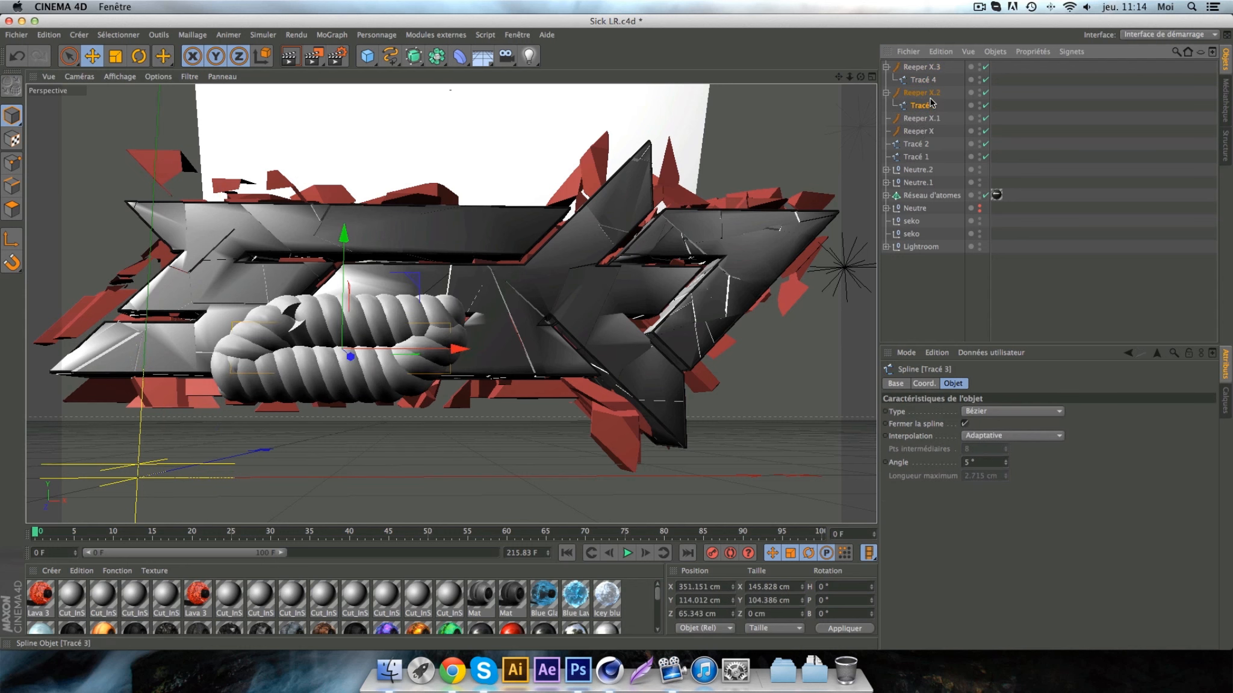
pyautogui.moveTo(920, 144)
pyautogui.mouseDown()
pyautogui.moveTo(930, 120)
pyautogui.moveTo(916, 144)
pyautogui.mouseUp()
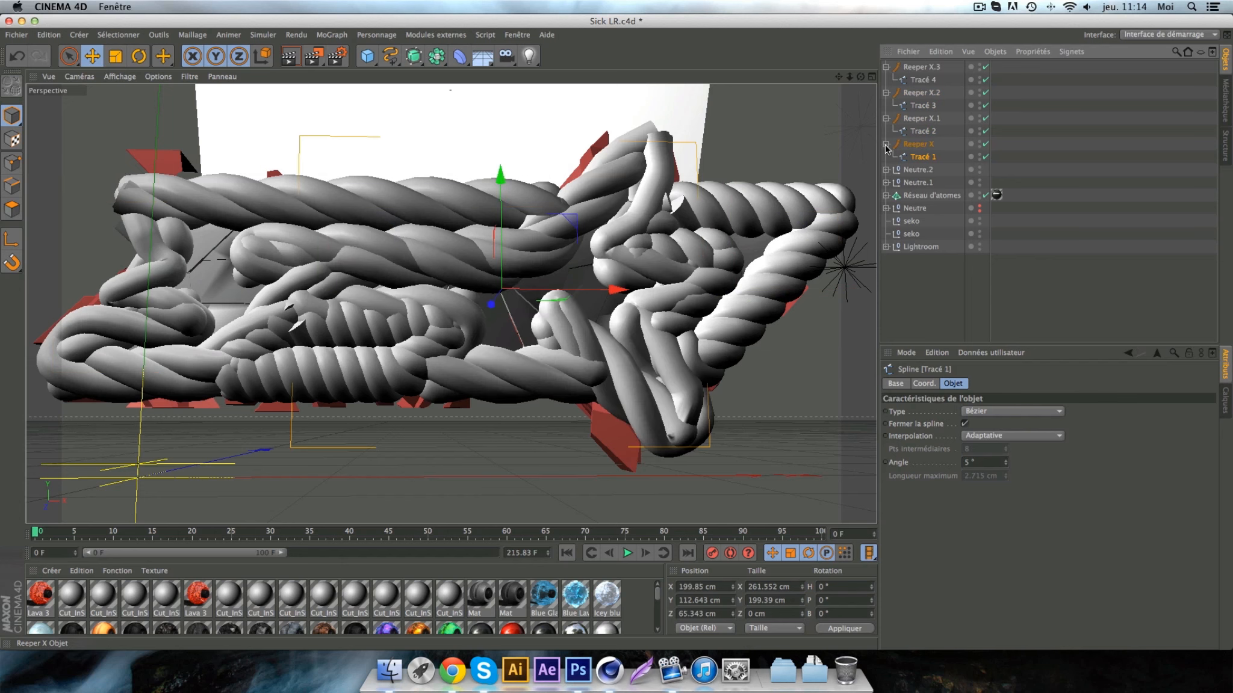
pyautogui.click(886, 145)
pyautogui.click(886, 118)
pyautogui.click(886, 92)
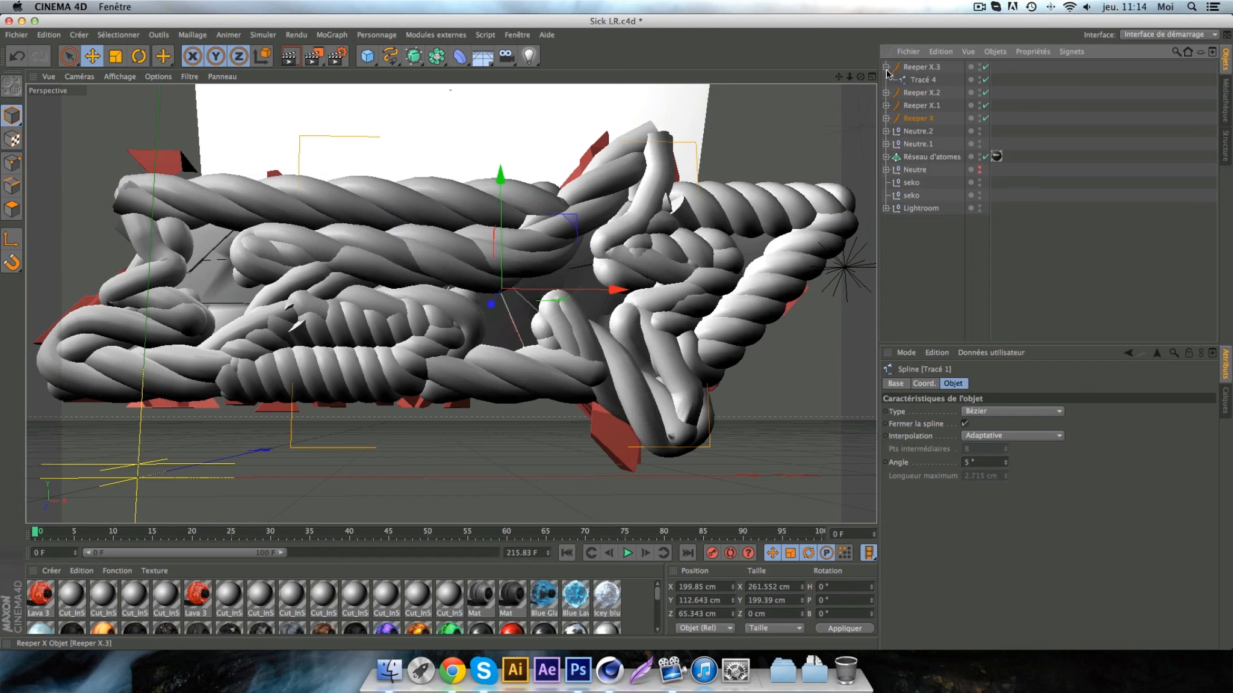
pyautogui.click(885, 67)
# - Set the Radius of all four Reeper X objects to 1 cm
pyautogui.click(918, 68)
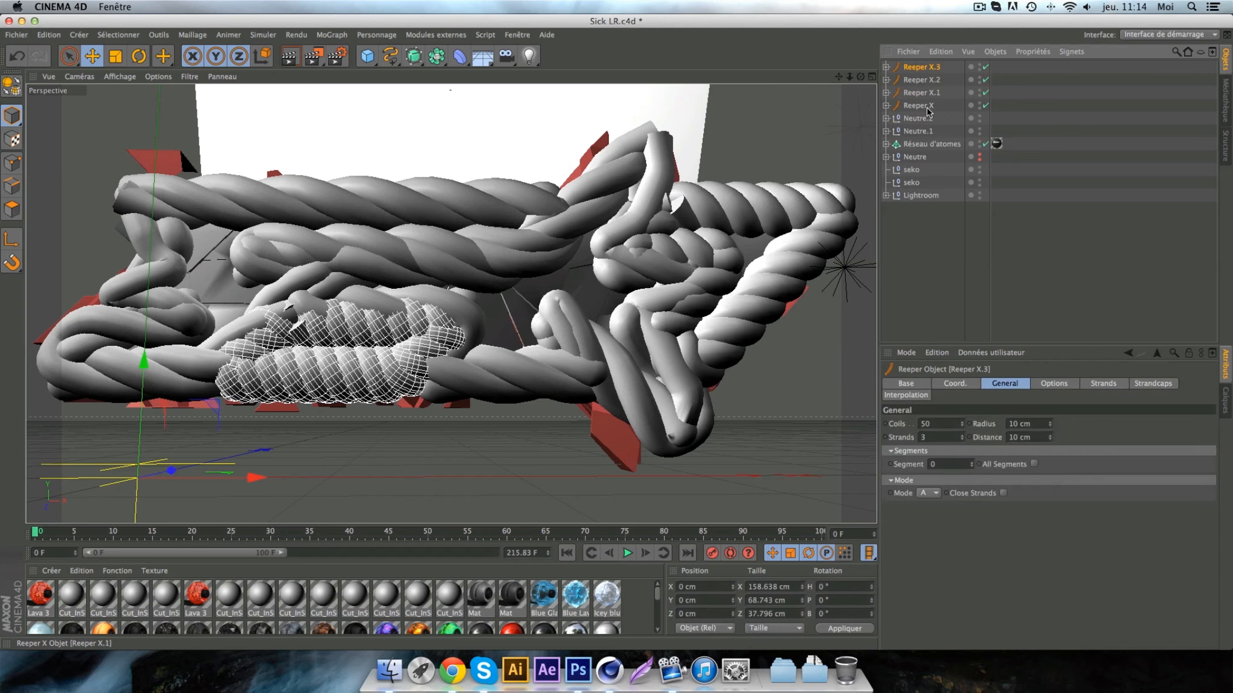
pyautogui.keyDown('shift'); pyautogui.click(918, 105); pyautogui.keyUp('shift')
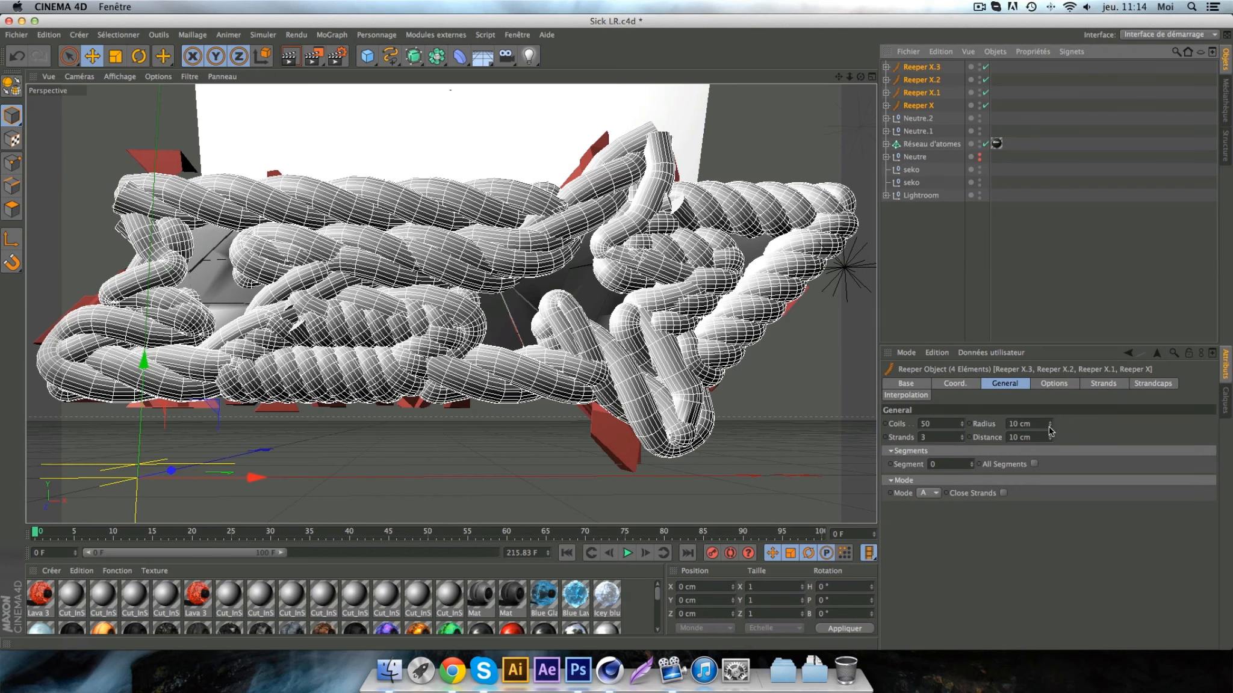
pyautogui.click(1049, 427)
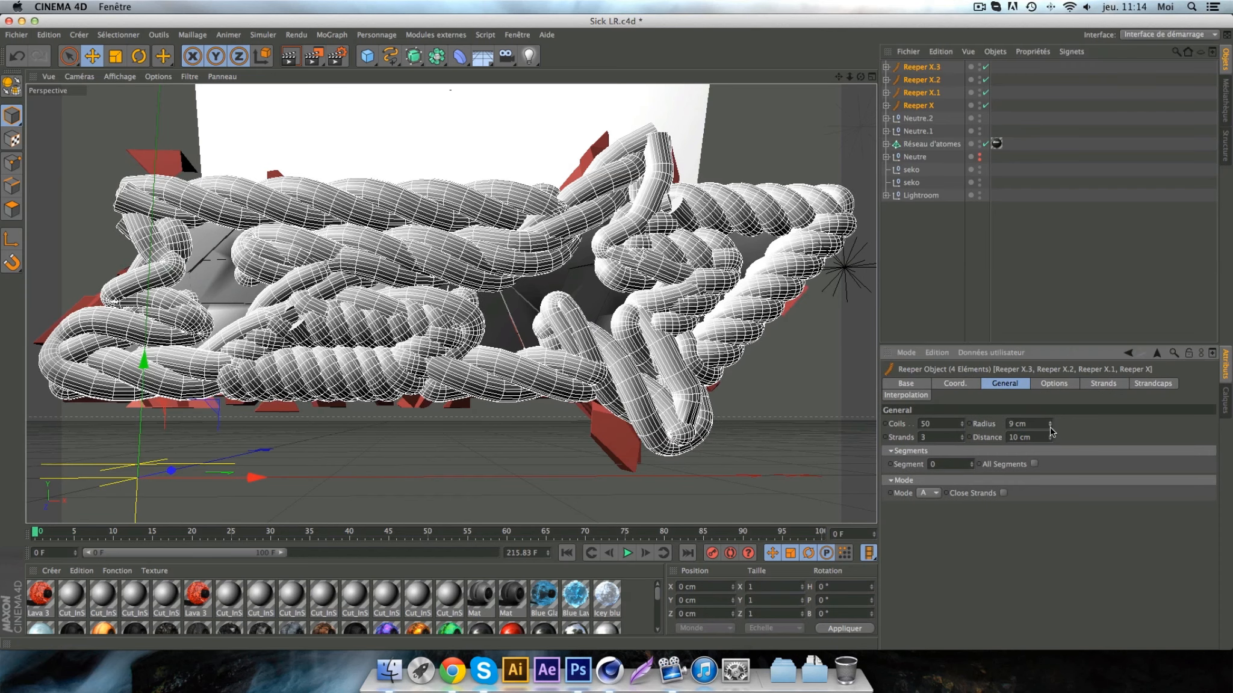
pyautogui.click(1049, 426)
pyautogui.moveTo(1049, 425); pyautogui.dragTo(1049, 449)
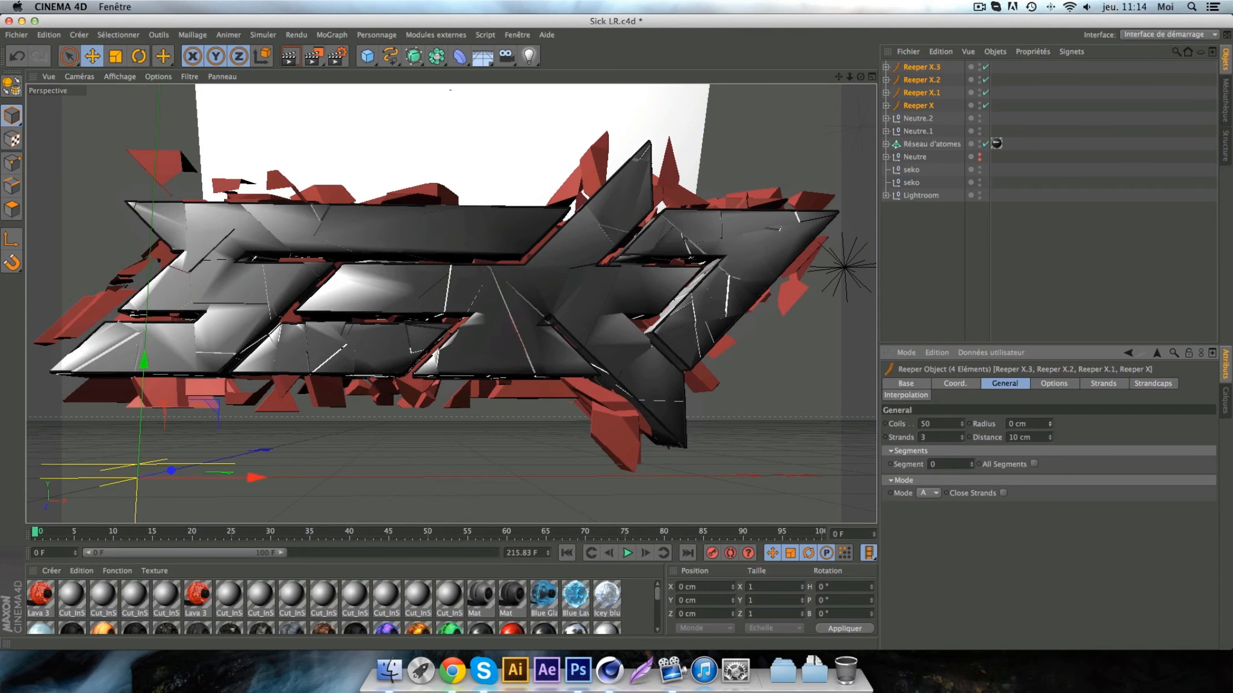
pyautogui.click(1050, 421)
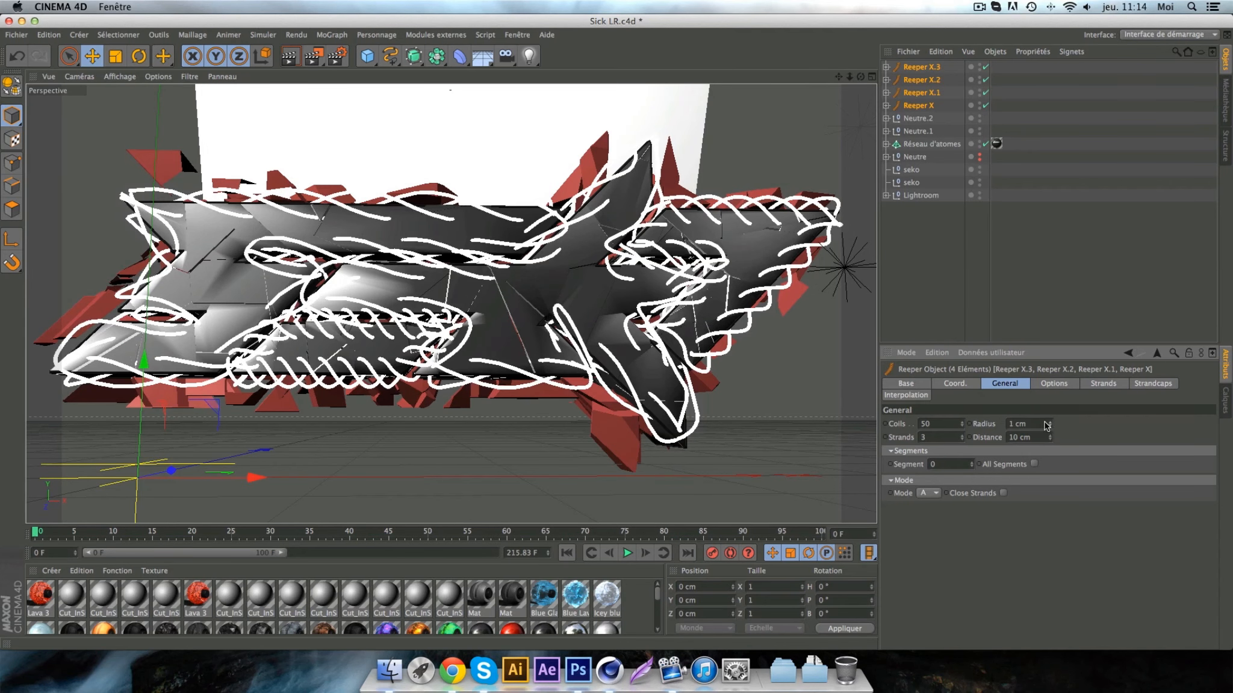
# - Set the Strands of the four Reeper X objects to 1 and their Distance to 28 cm
pyautogui.click(961, 440)
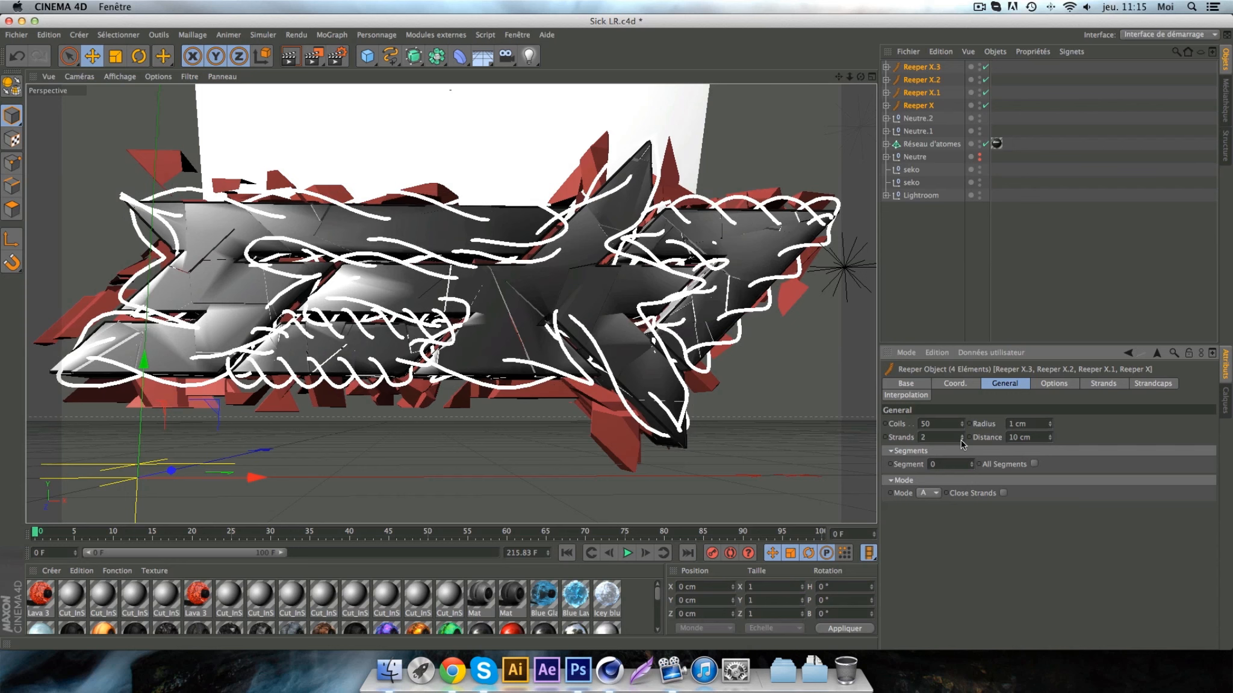
pyautogui.click(961, 440)
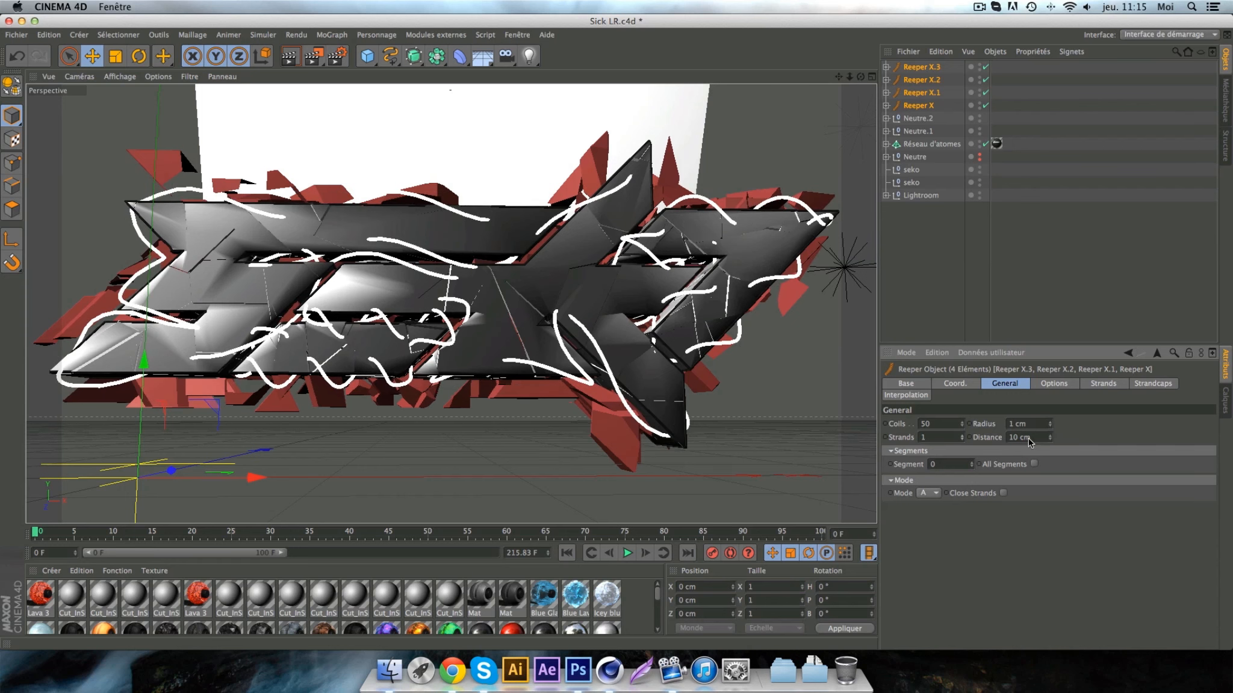
pyautogui.moveTo(1051, 439); pyautogui.dragTo(1067, 429)
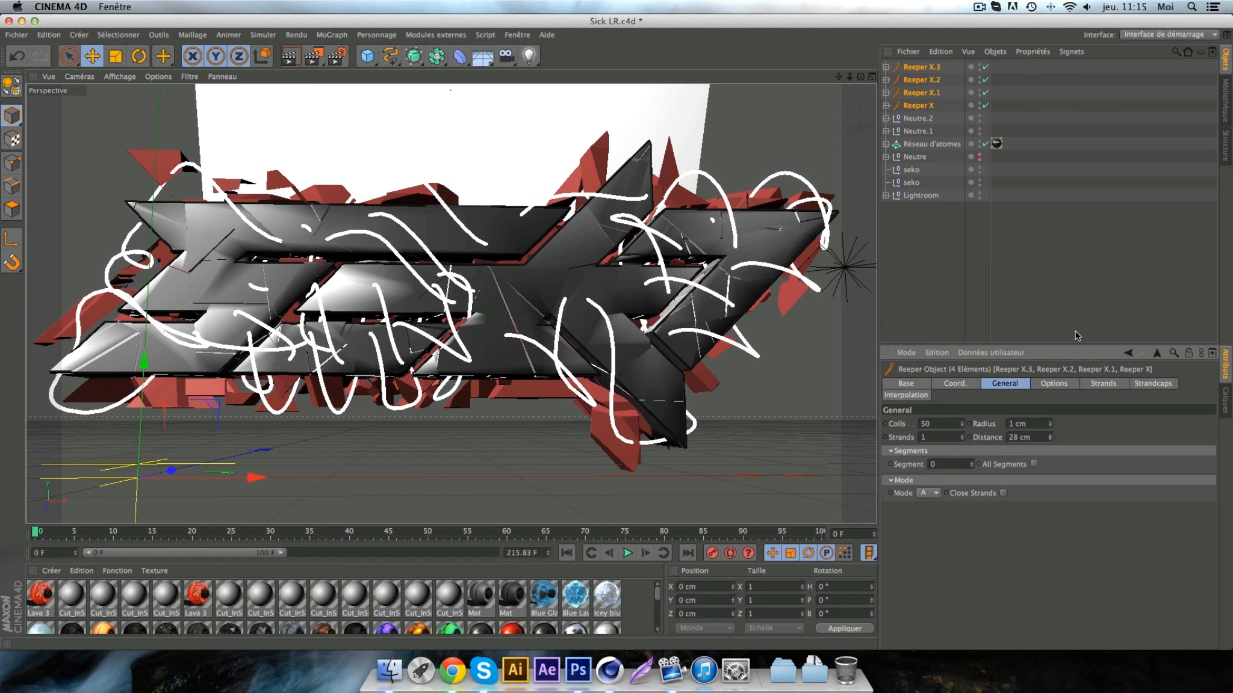
# - Set the Distance of Reeper X.3 alone to 11 cm
pyautogui.click(908, 106)
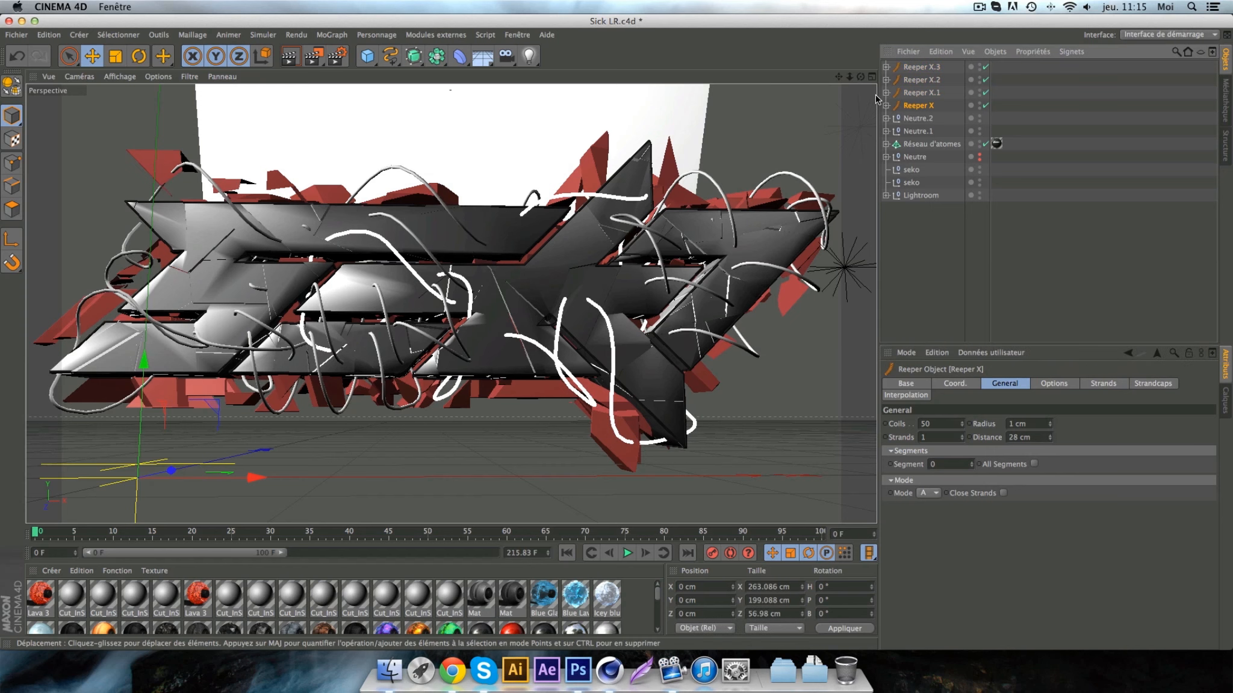
pyautogui.click(918, 93)
pyautogui.click(926, 80)
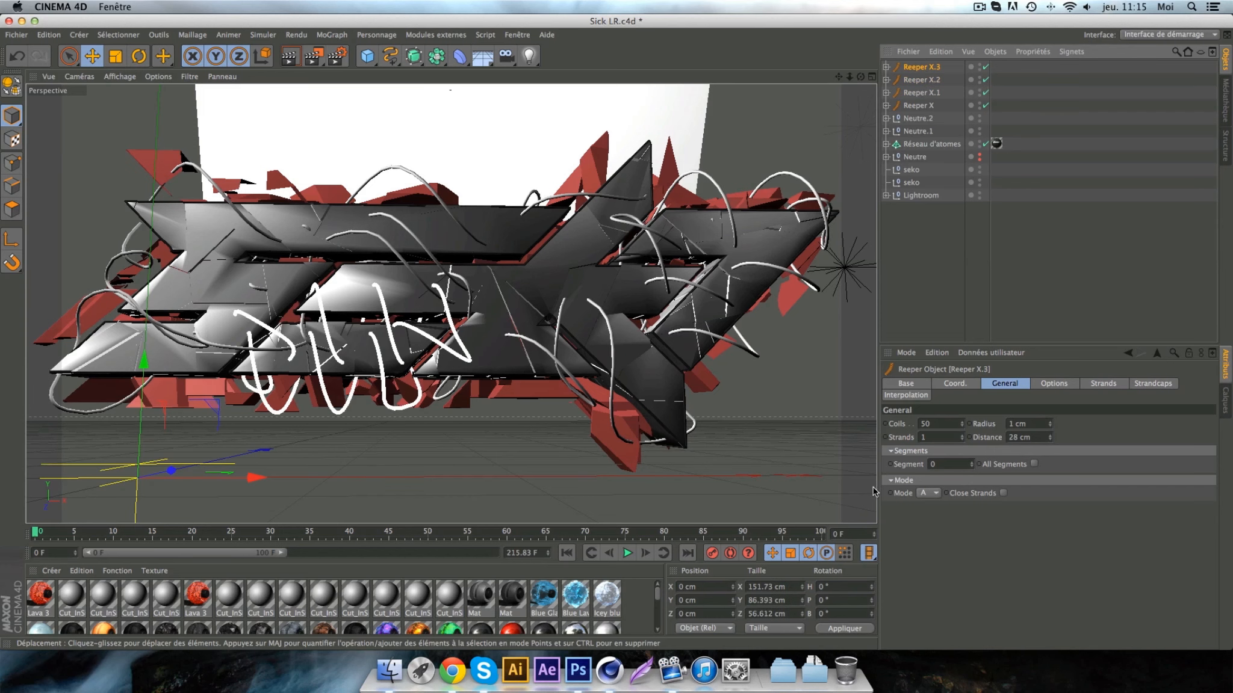
pyautogui.moveTo(1050, 440); pyautogui.dragTo(1050, 485)
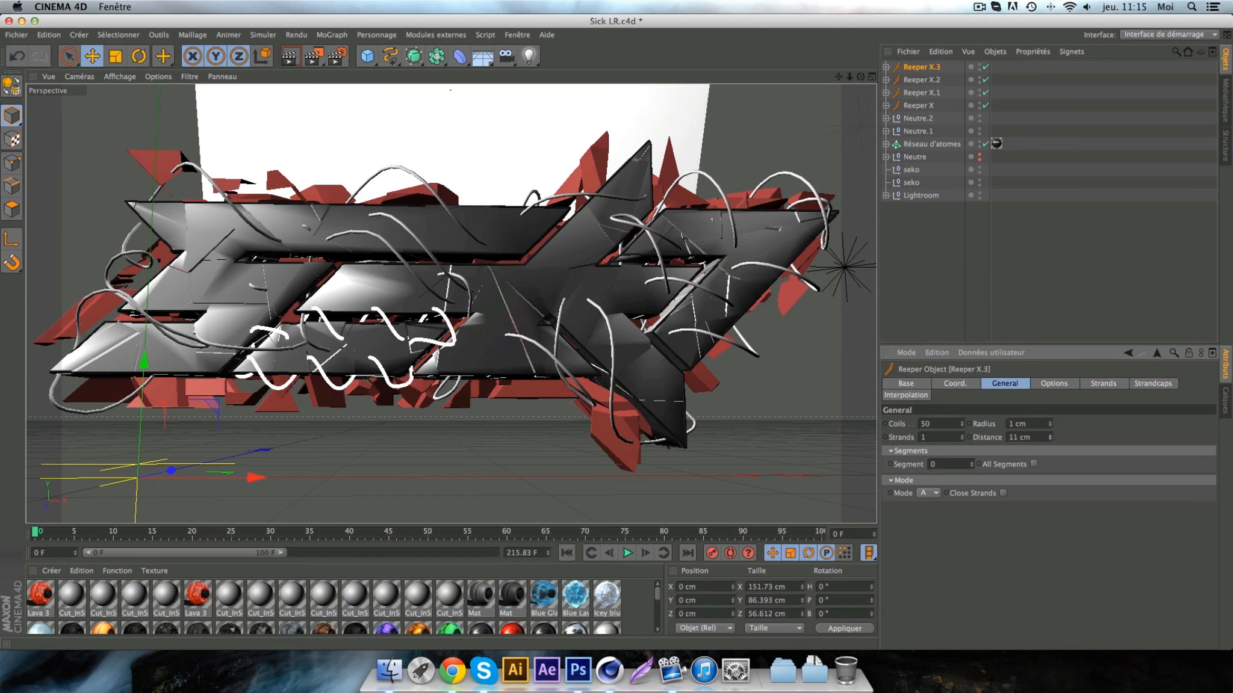
pyautogui.click(929, 83)
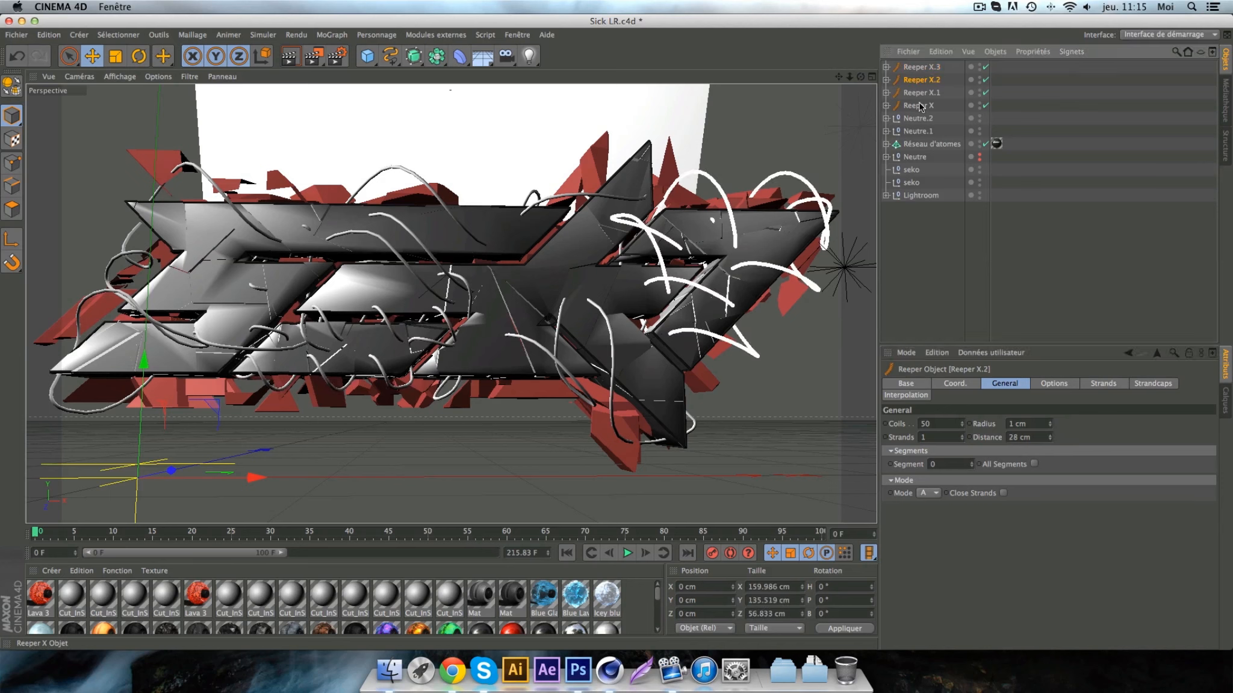
# - Set the Distance of all four Reeper X objects together to 25 cm
pyautogui.click(926, 66)
pyautogui.keyDown('shift'); pyautogui.click(923, 104); pyautogui.keyUp('shift')
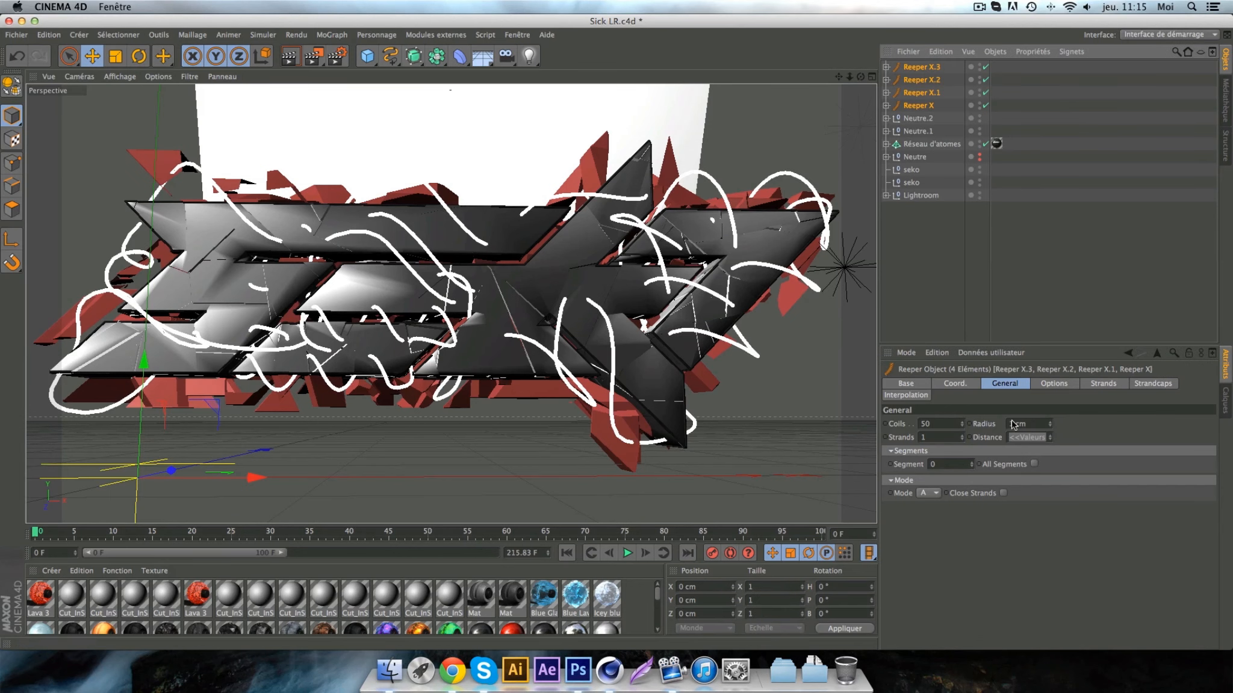
pyautogui.moveTo(1052, 425)
pyautogui.mouseDown()
pyautogui.moveTo(1052, 414)
pyautogui.moveTo(1051, 426)
pyautogui.mouseUp()
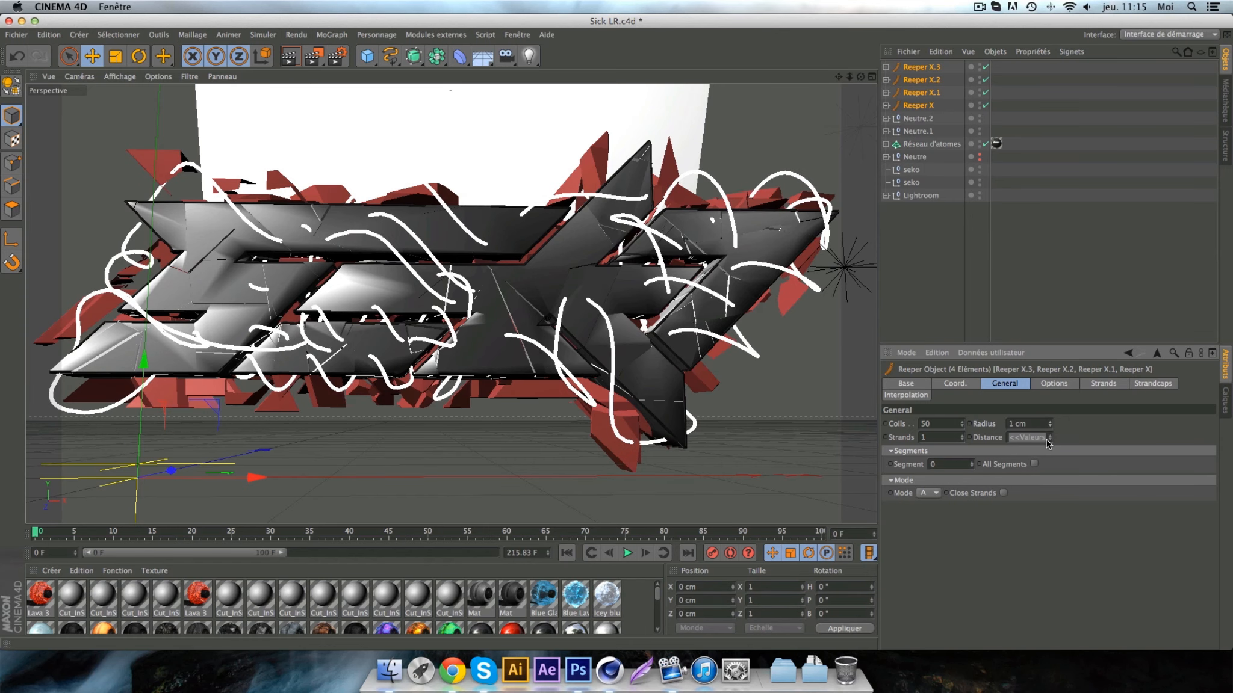
pyautogui.press('BackSpace')
pyautogui.moveTo(1051, 436); pyautogui.dragTo(1051, 432)
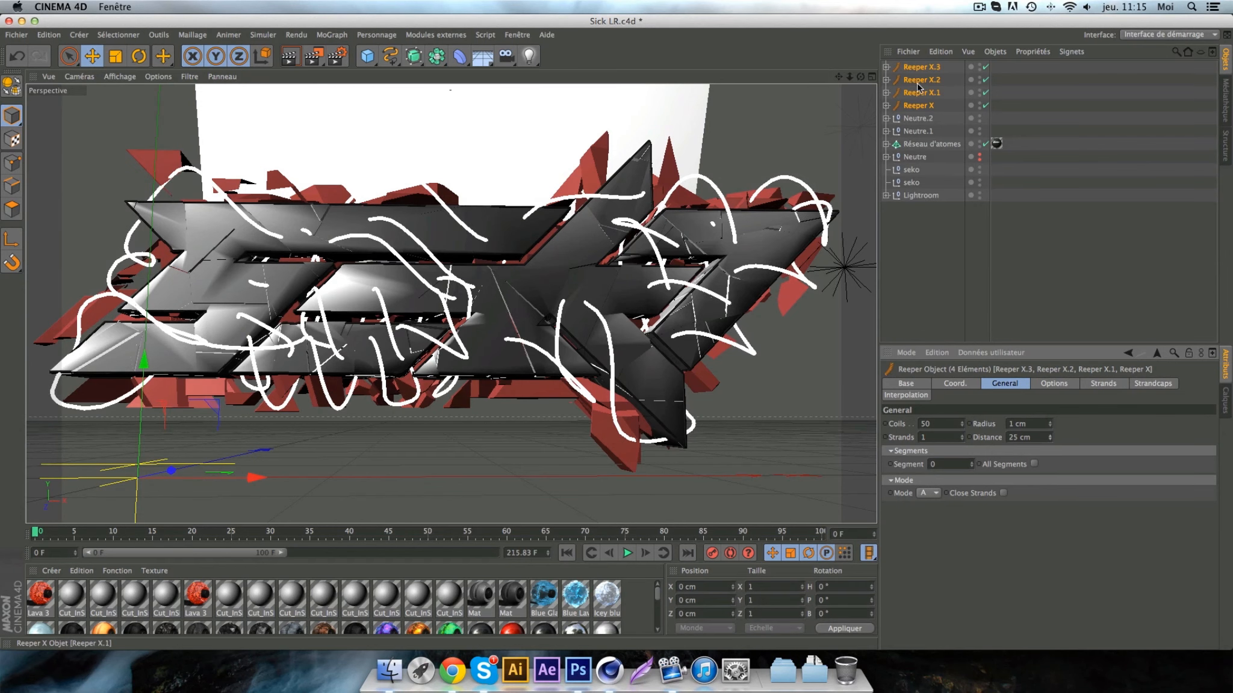
# - Set the Distance of Reeper X.3 alone to 18 cm
pyautogui.click(932, 66)
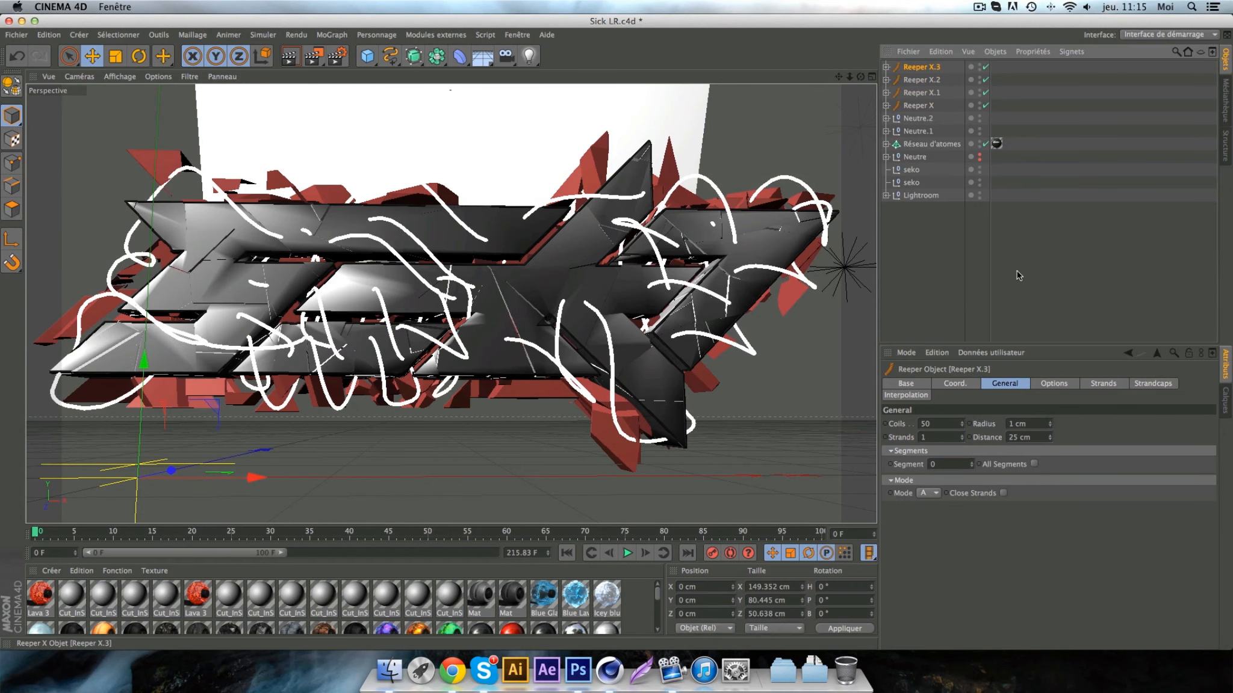
pyautogui.click(1047, 438)
pyautogui.moveTo(1051, 440); pyautogui.dragTo(1051, 453)
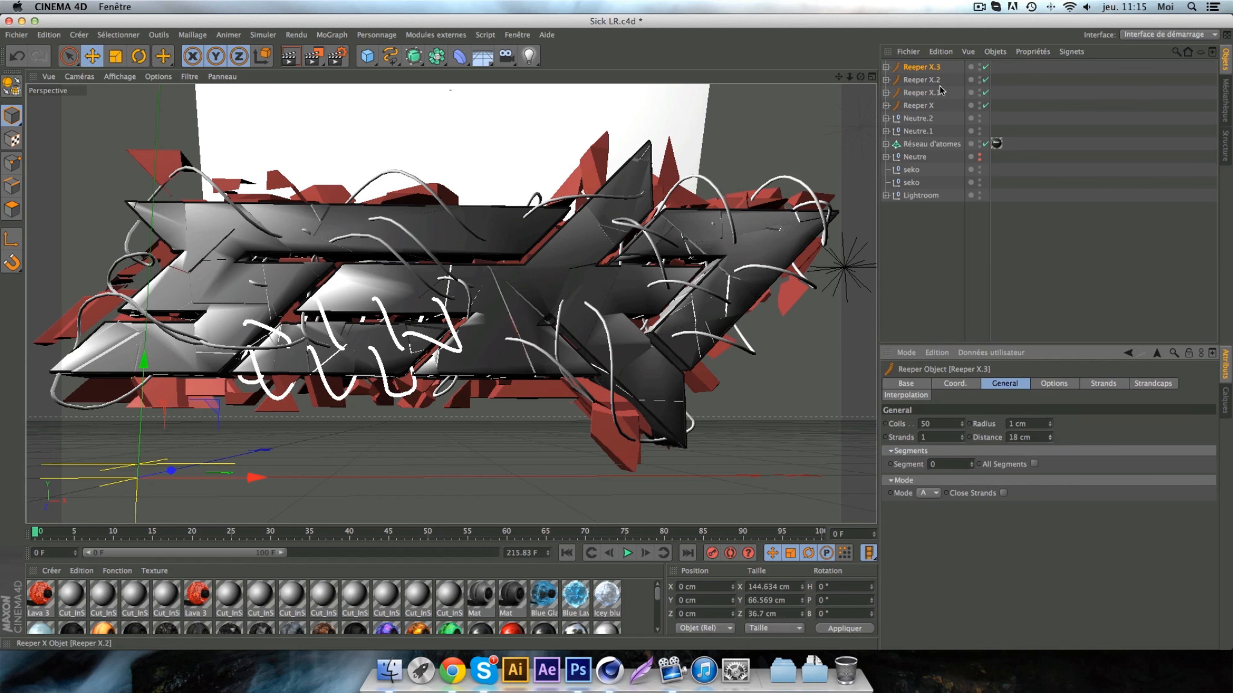
# - Group the four Reeper X objects under one null
pyautogui.keyDown('shift'); pyautogui.click(919, 106); pyautogui.keyUp('shift')
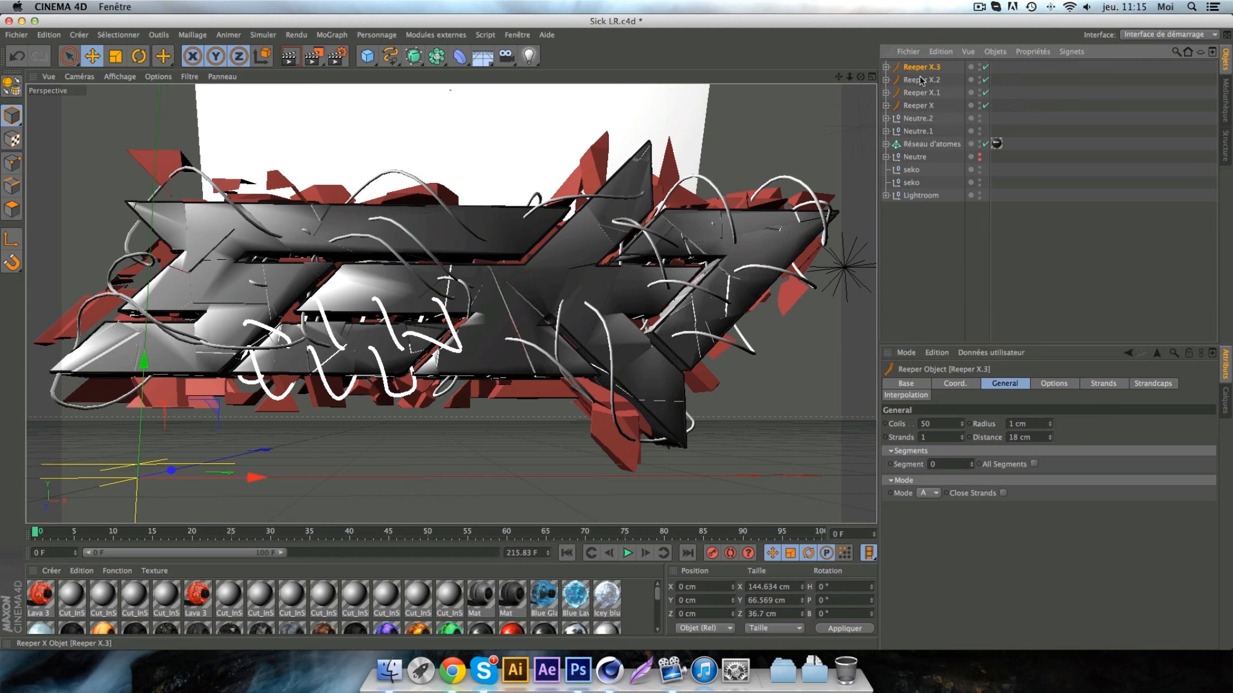
pyautogui.rightClick(922, 112)
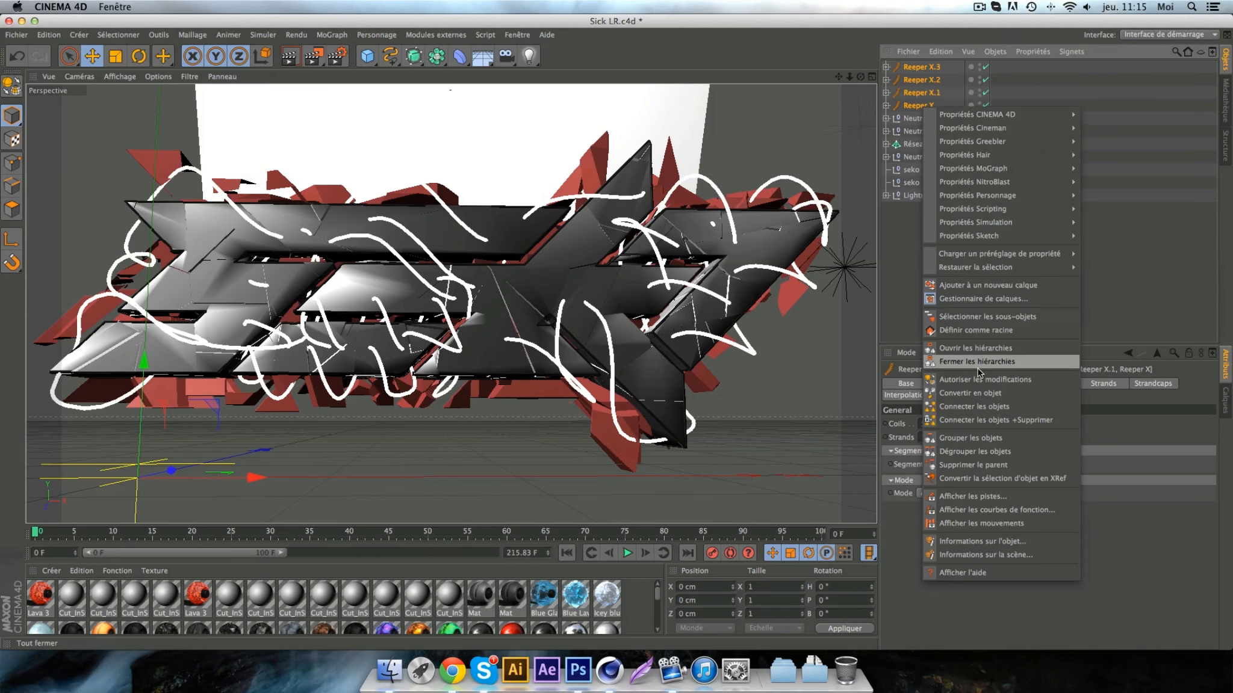
pyautogui.click(987, 438)
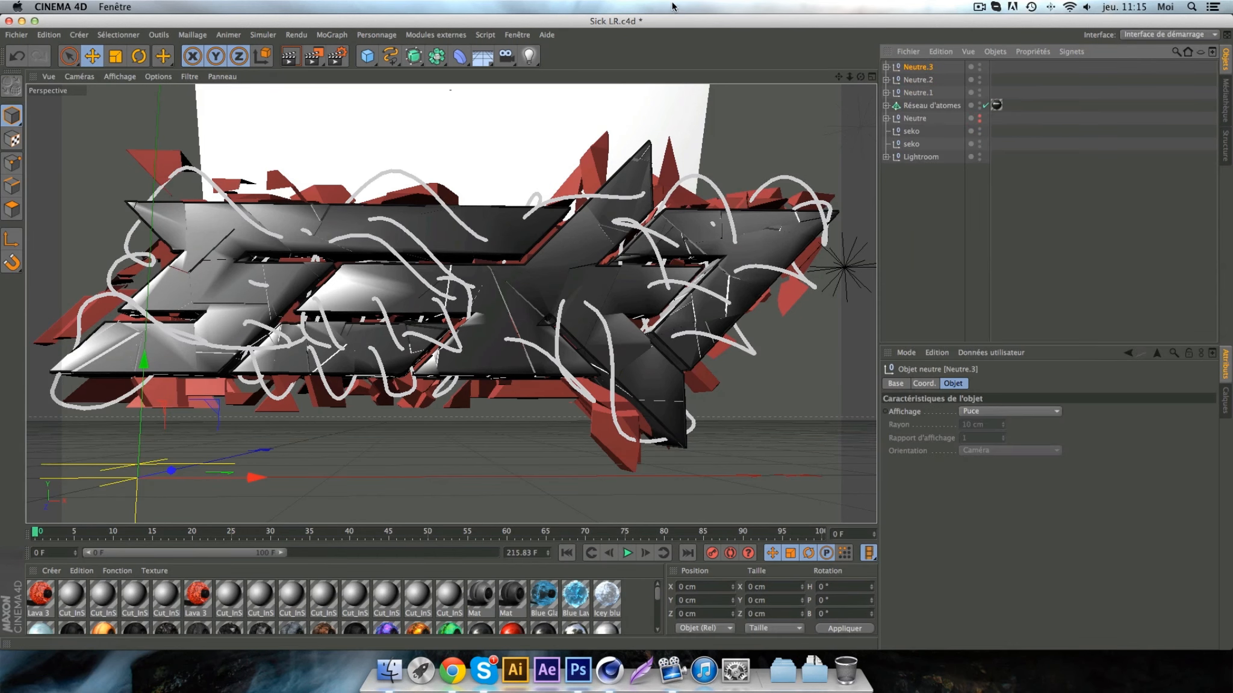
# - Add a new Réseau d'atomes (atom array) generator and nest the Reeper X group Neutre.3 inside it
pyautogui.click(438, 56)
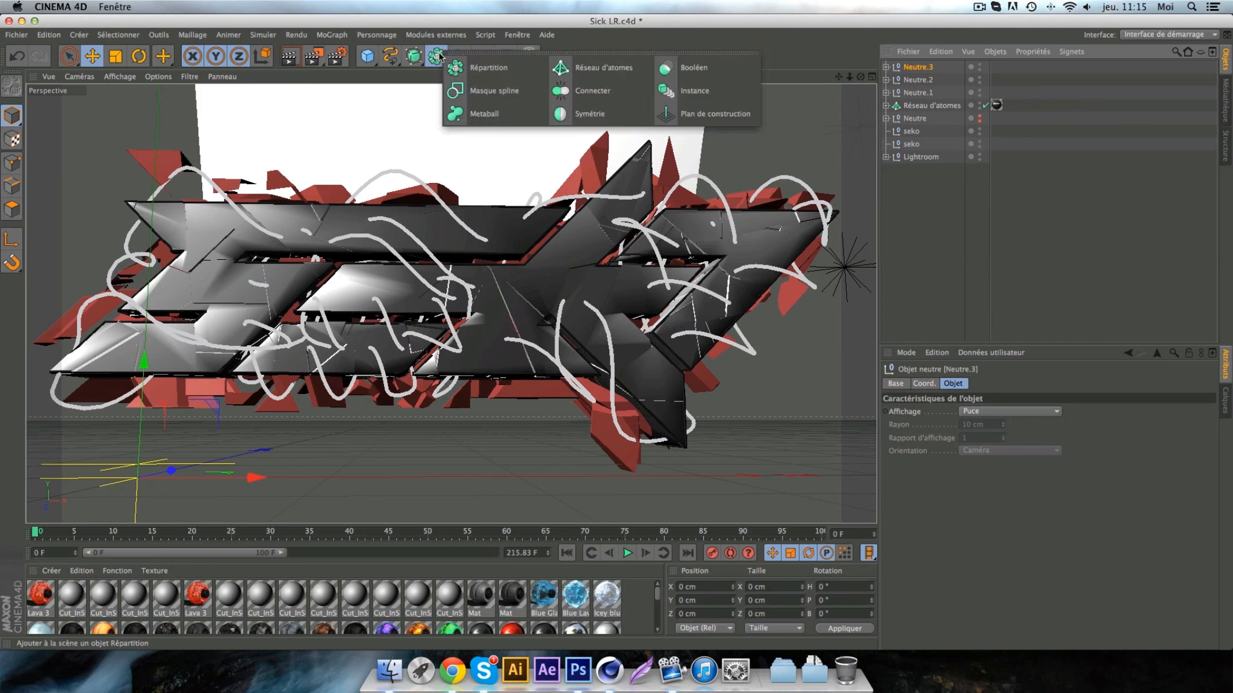
pyautogui.click(596, 68)
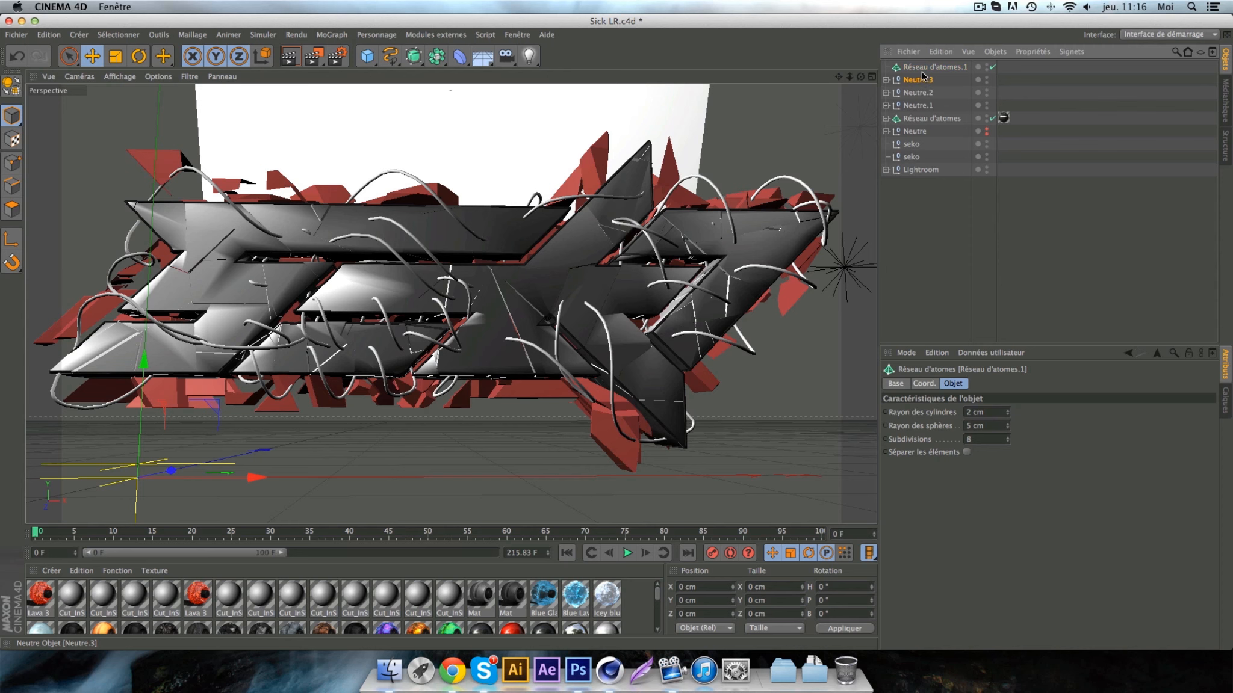
pyautogui.moveTo(927, 71); pyautogui.dragTo(929, 68)
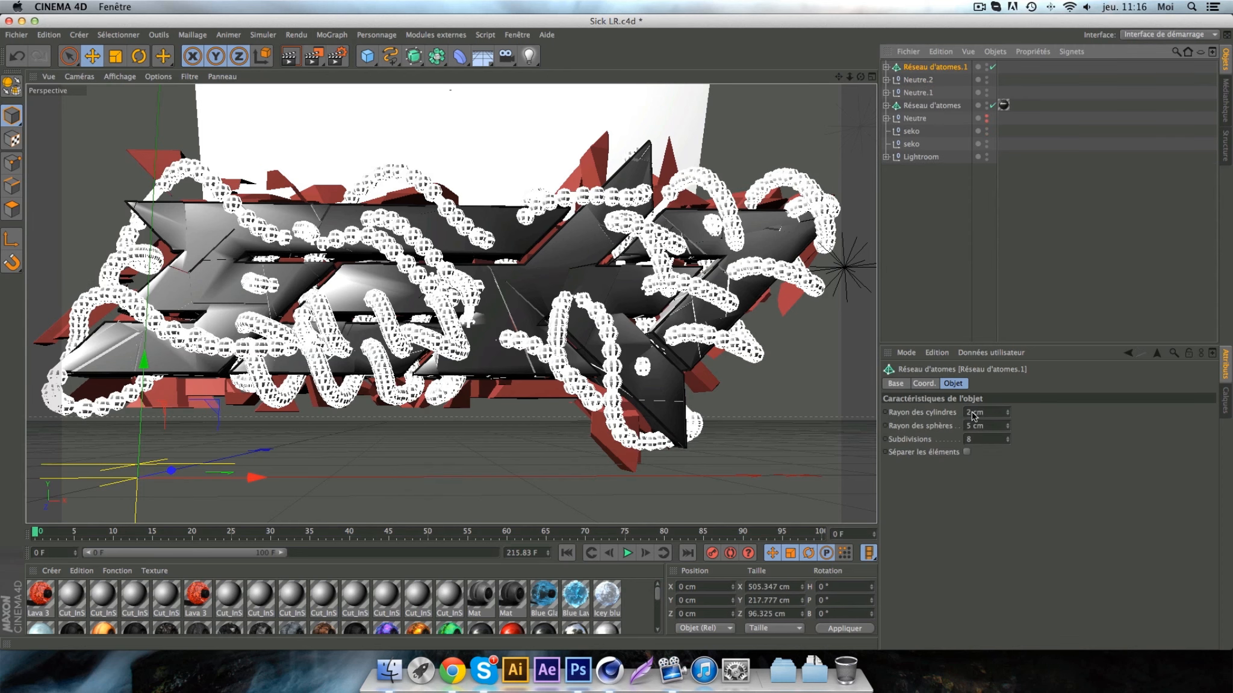
# - Reduce the cylinder radius of Réseau d'atomes.1 and set its sphere radius to 1 cm
pyautogui.doubleClick(965, 413)
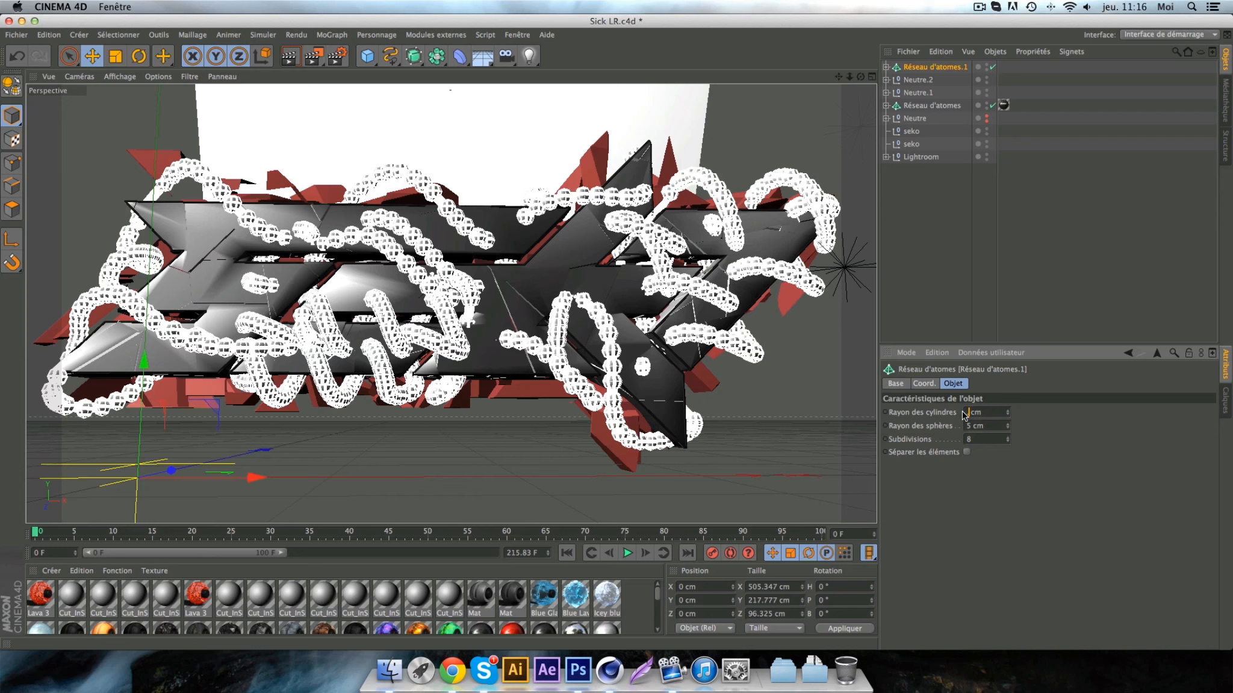
pyautogui.press('Tab')
pyautogui.write('1')
pyautogui.click(971, 235)
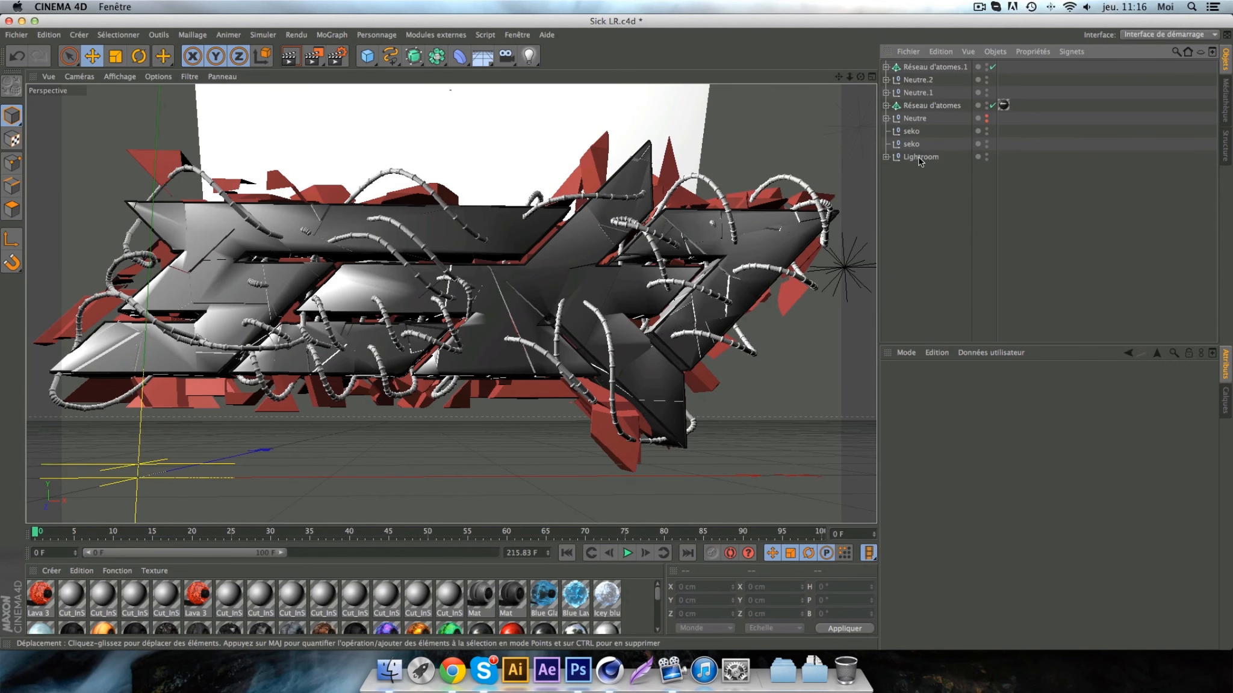
# - Apply the existing metal material to Réseau d'atomes.1
pyautogui.click(656, 596)
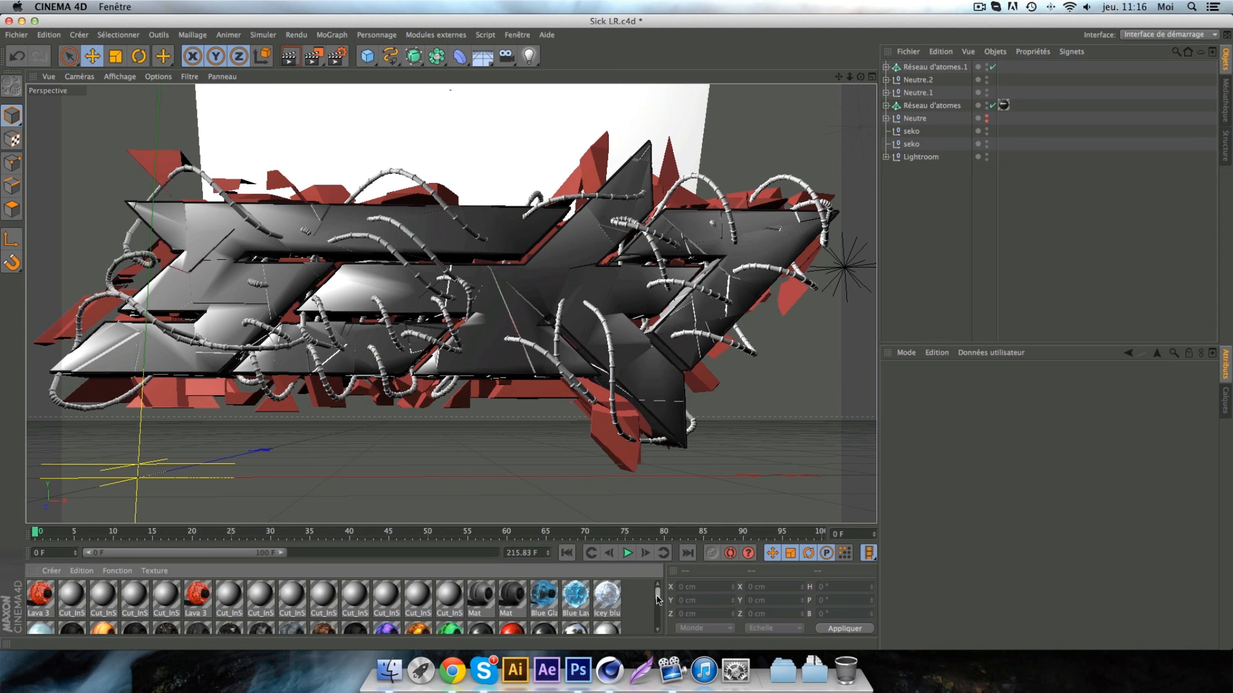
pyautogui.moveTo(657, 599)
pyautogui.mouseDown()
pyautogui.moveTo(648, 638)
pyautogui.moveTo(657, 613)
pyautogui.mouseUp()
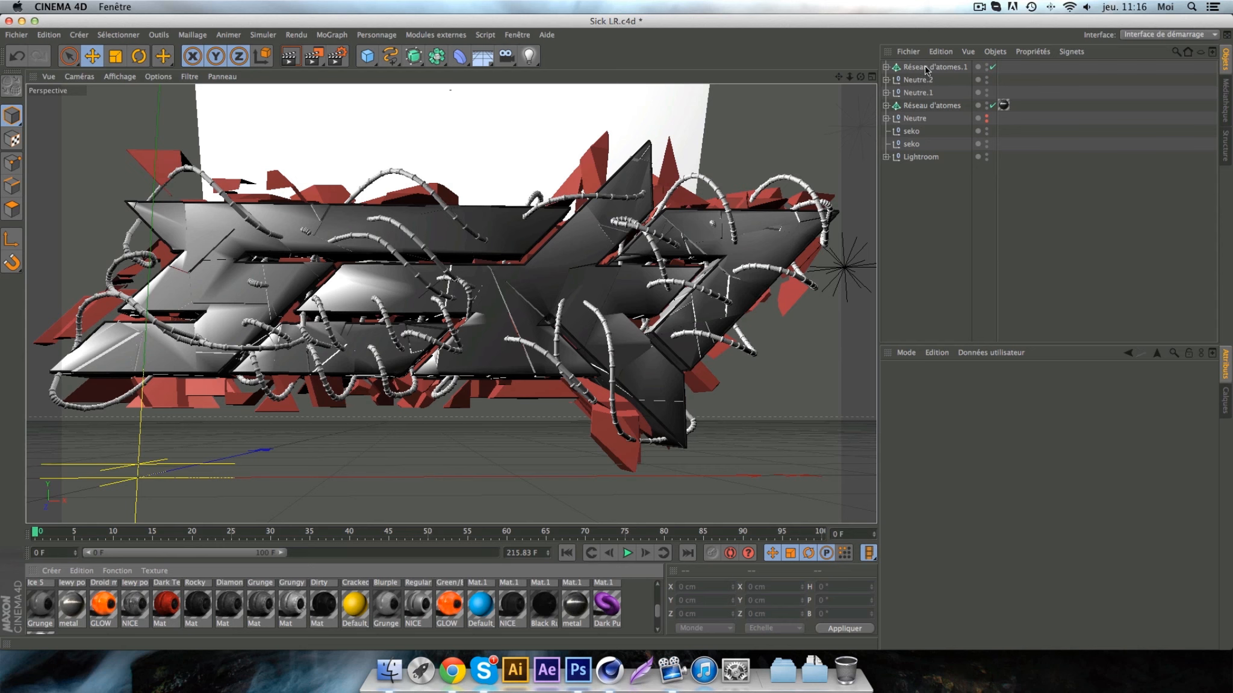
pyautogui.moveTo(925, 71); pyautogui.dragTo(926, 68)
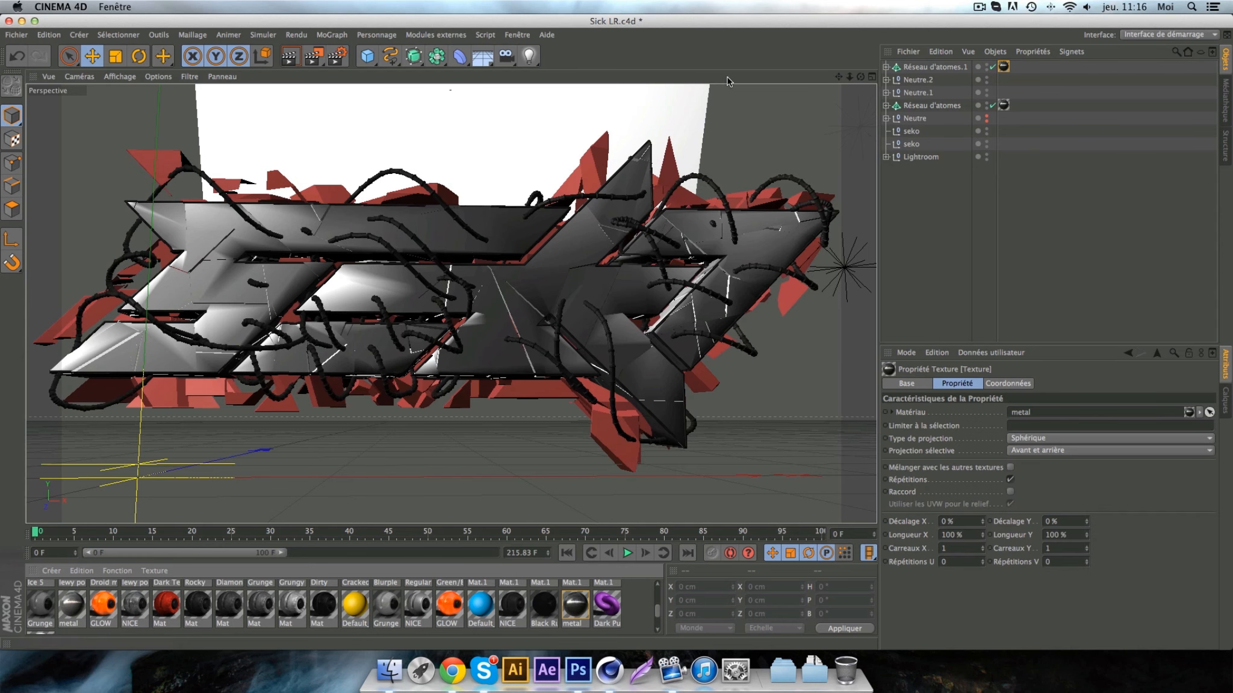
pyautogui.click(980, 7)
pyautogui.click(990, 43)
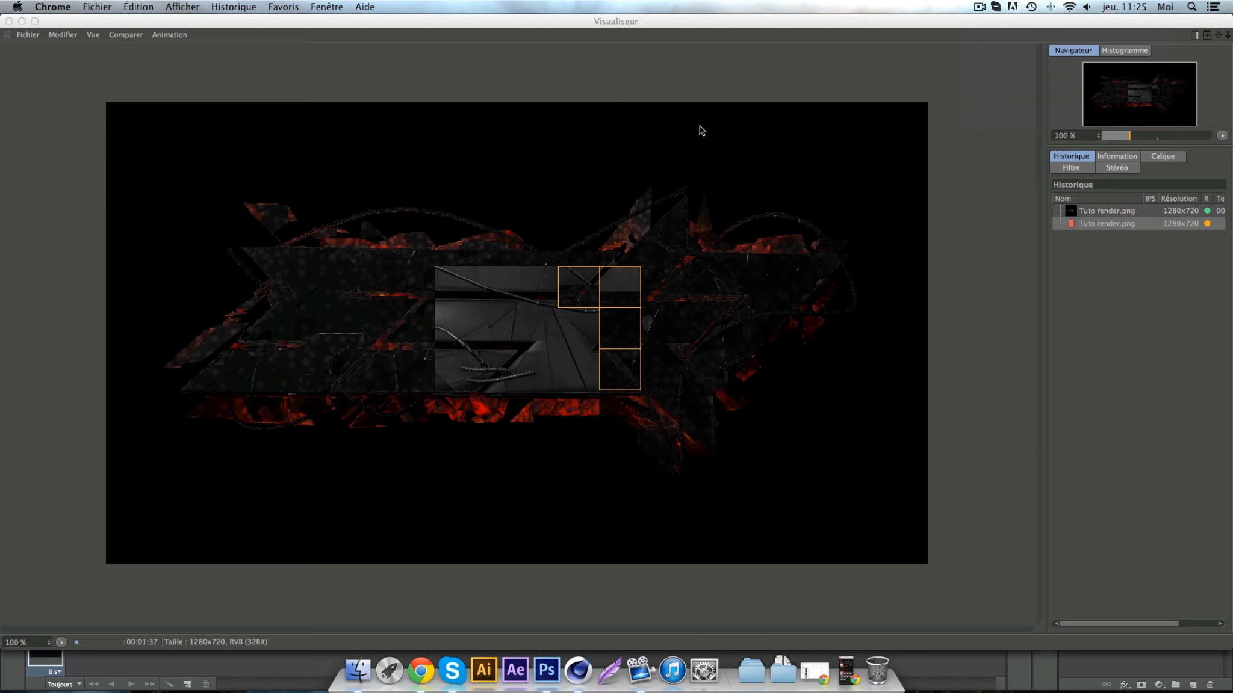
# - Minimize the running render and inspect the Coils setting of the four Reeper X objects
pyautogui.click(21, 21)
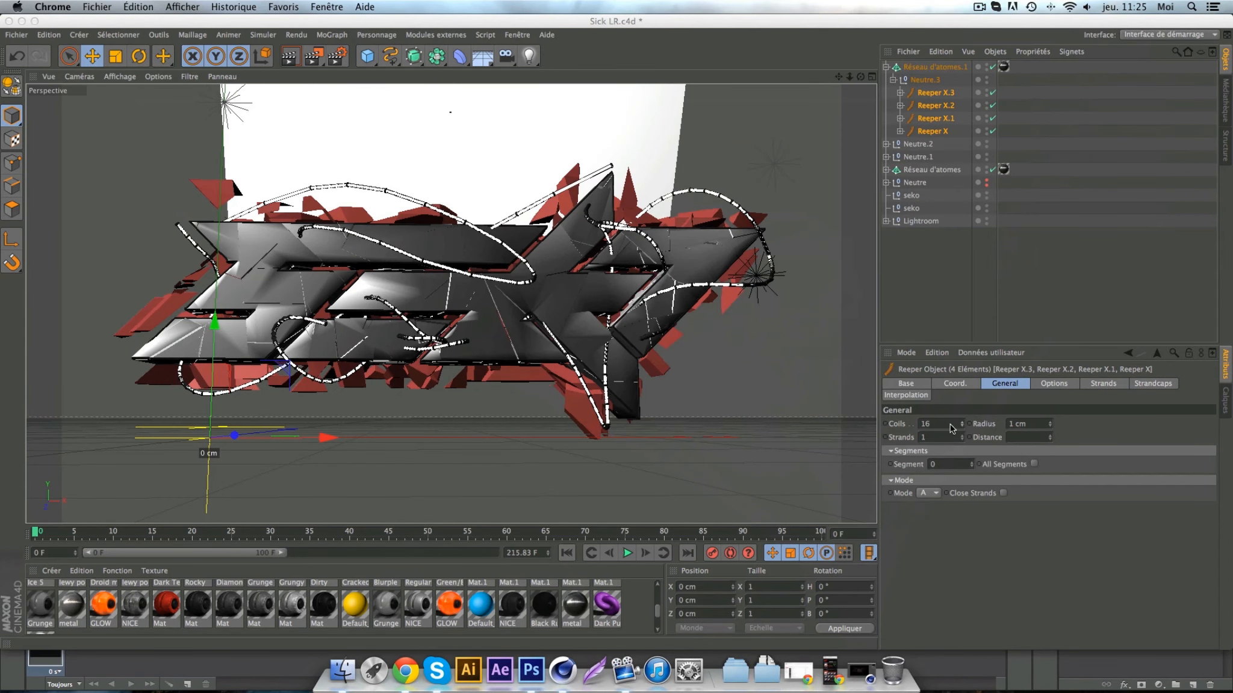
pyautogui.click(907, 423)
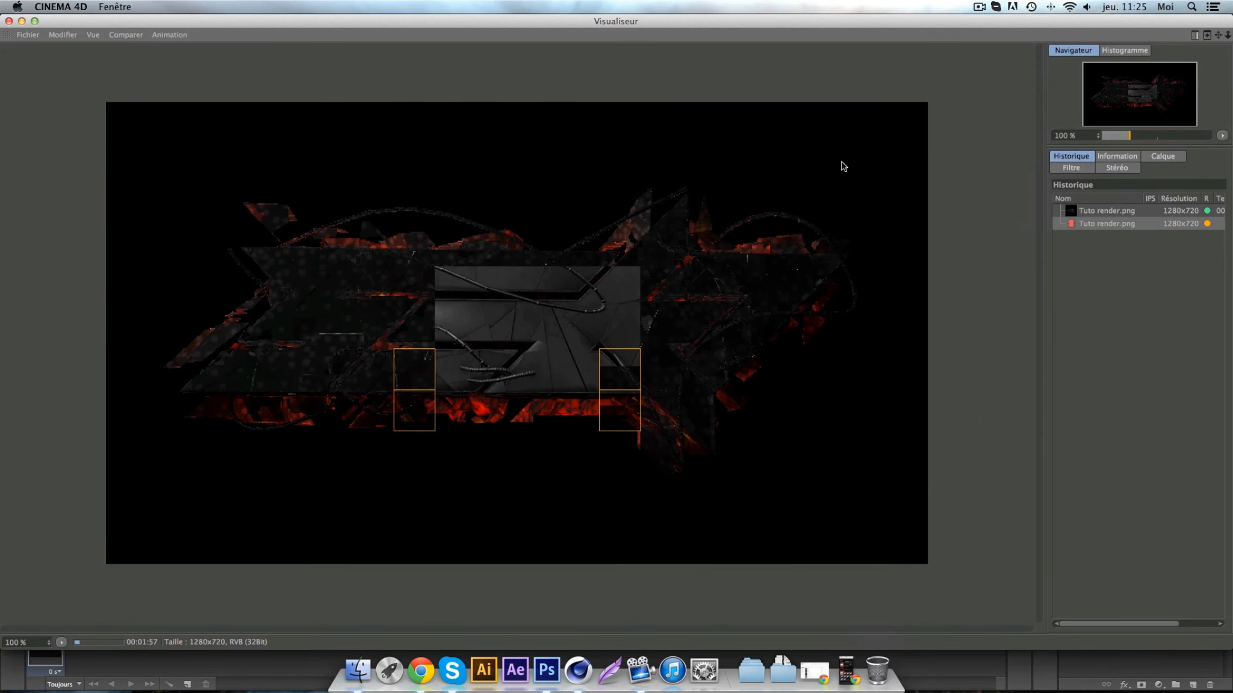
pyautogui.click(977, 7)
pyautogui.click(999, 47)
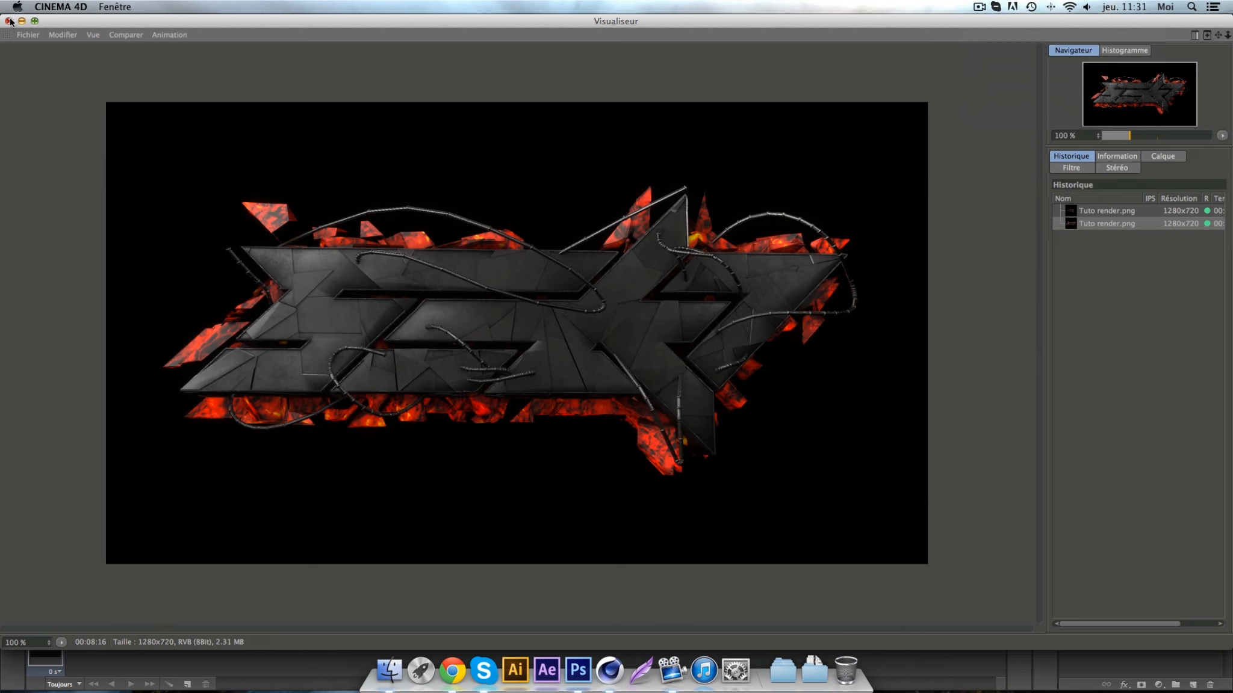
# - Close the finished render, switch to Photoshop and place Tuto render.png into the Seko preset document
pyautogui.click(8, 21)
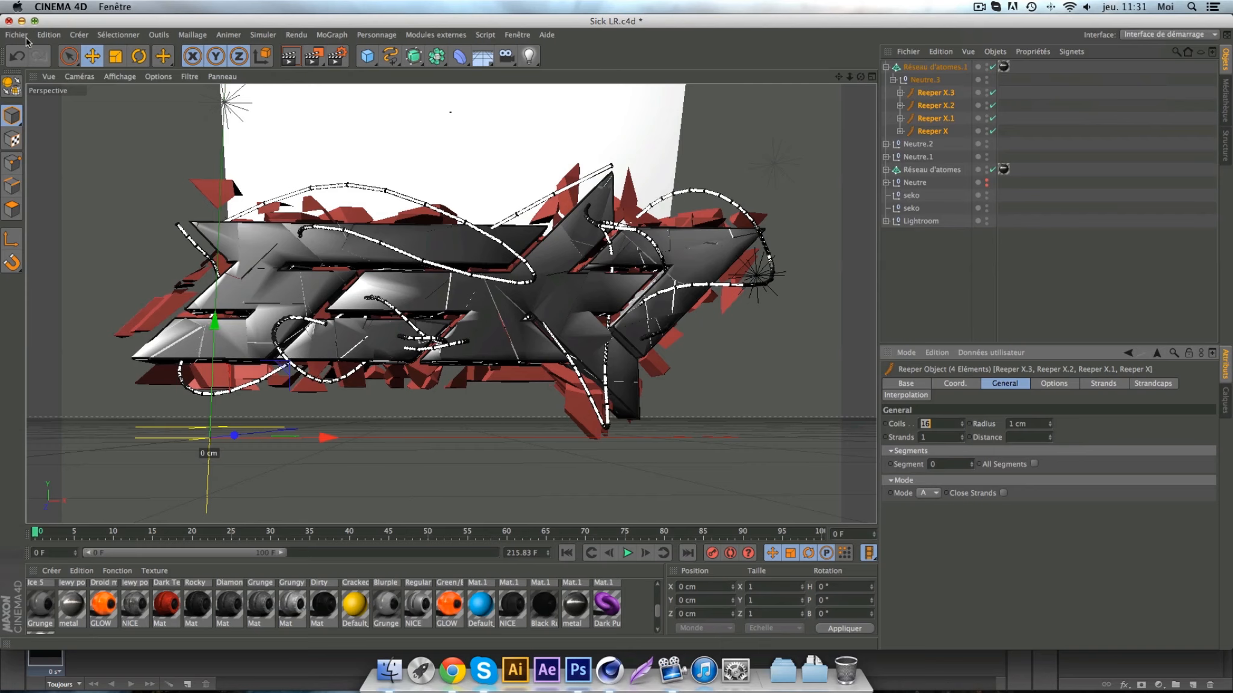
pyautogui.click(583, 685)
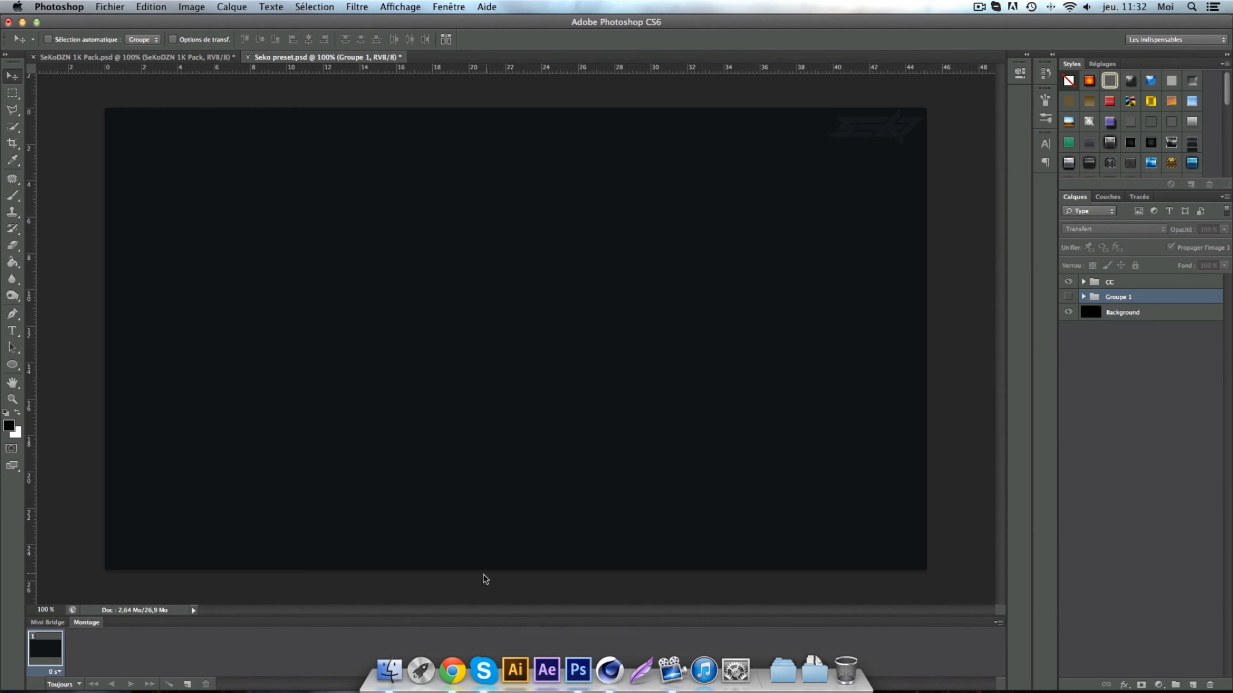
pyautogui.click(388, 670)
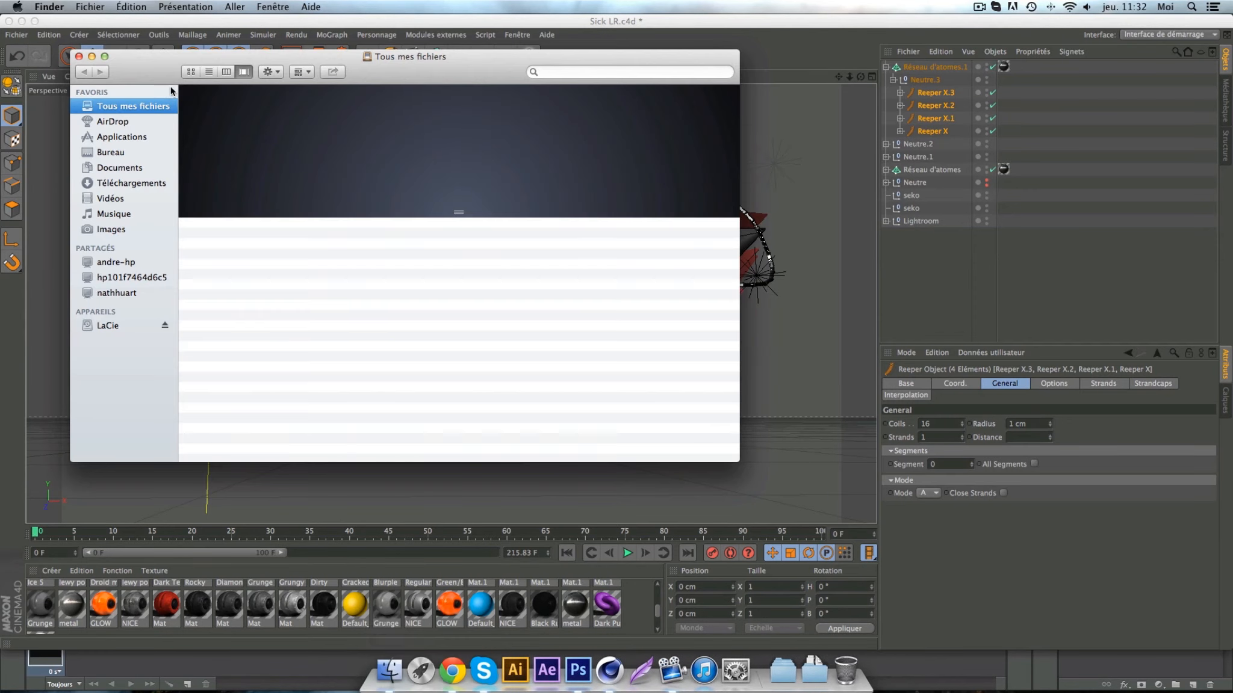
pyautogui.click(578, 669)
pyautogui.click(389, 670)
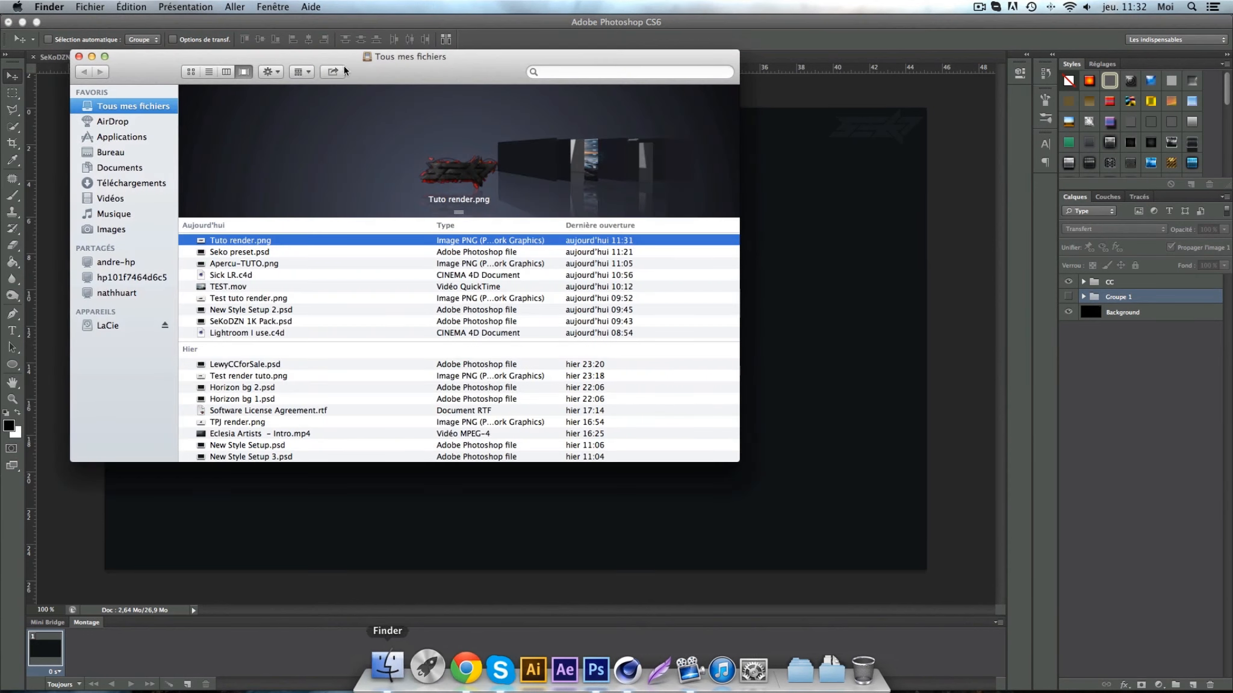
pyautogui.moveTo(249, 241); pyautogui.dragTo(752, 301)
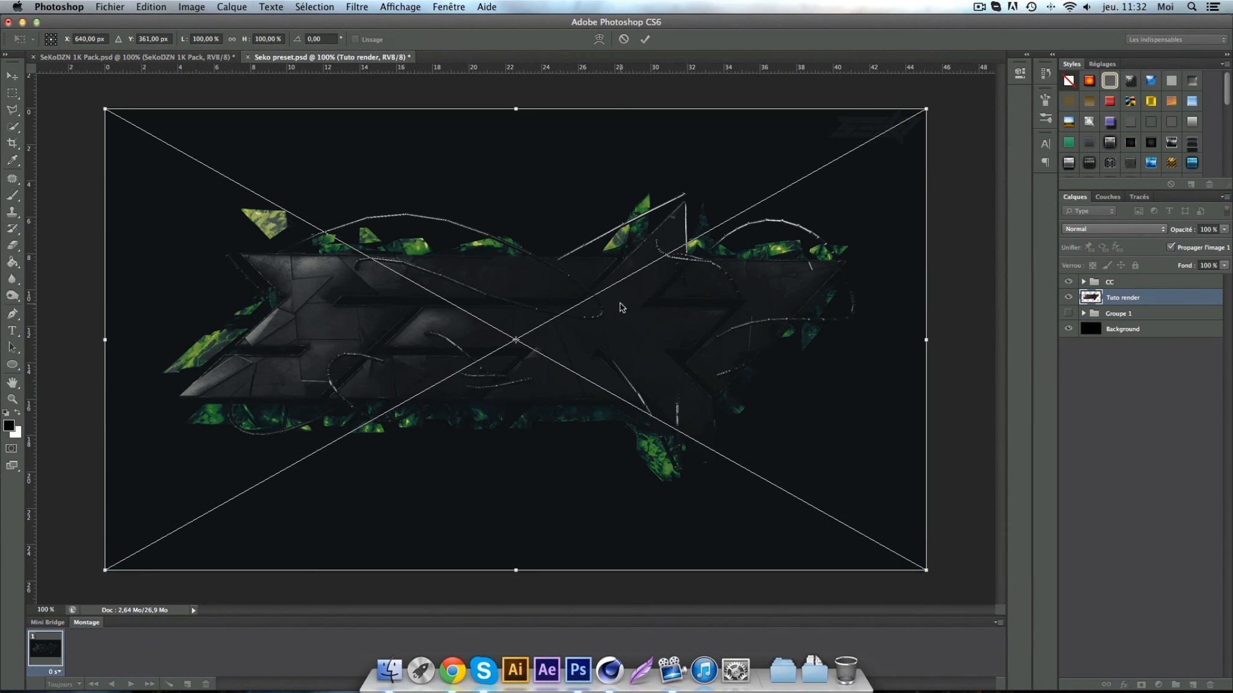
pyautogui.press('Return')
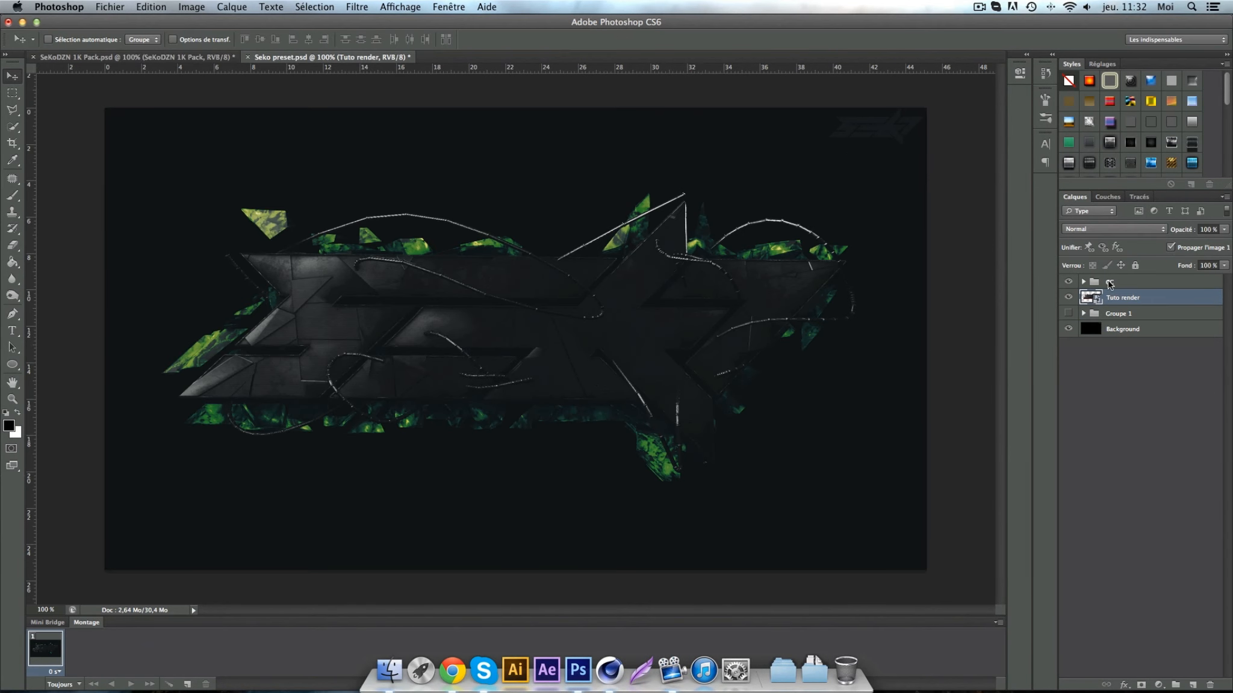
# - Nudge the Tuto render layer slightly down and to the left on the canvas
pyautogui.click(1109, 283)
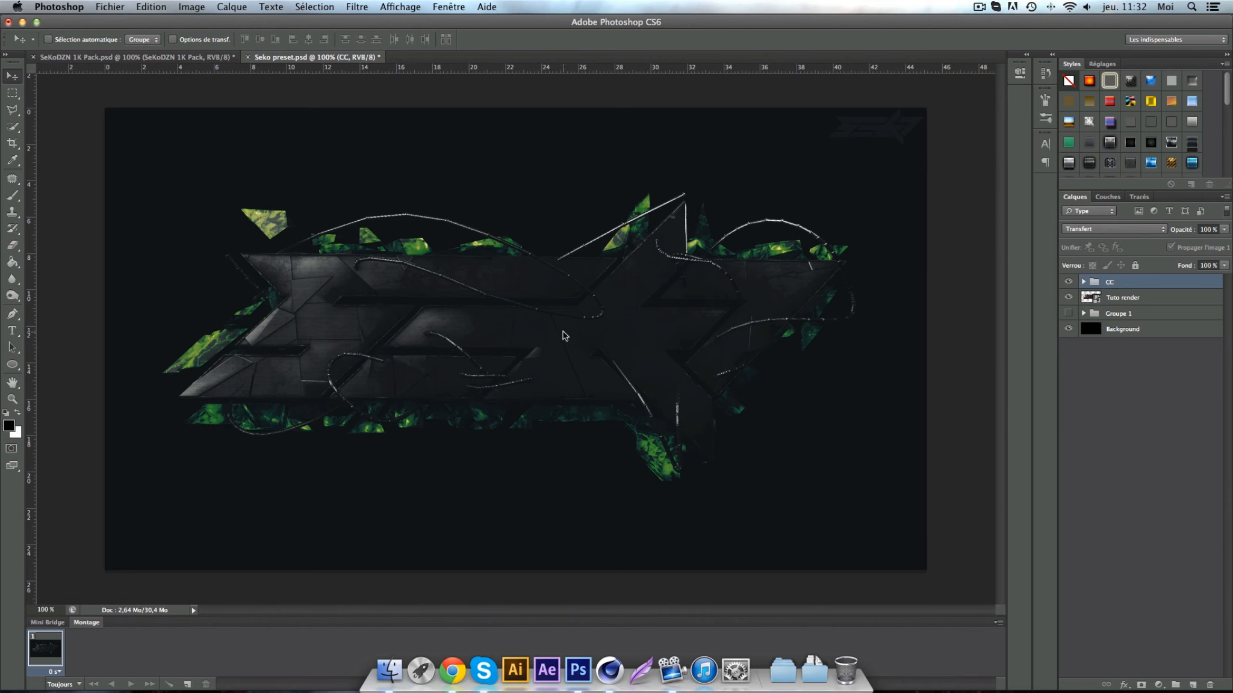
pyautogui.click(1146, 297)
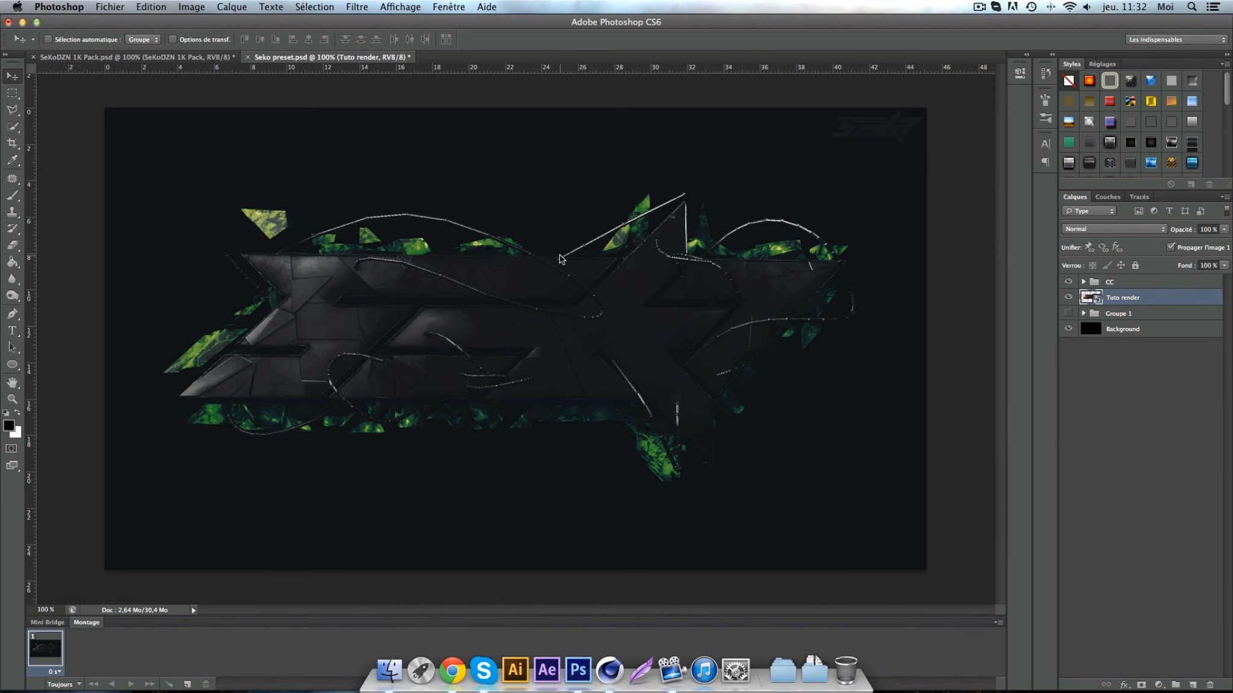
pyautogui.moveTo(564, 253)
pyautogui.mouseDown()
pyautogui.moveTo(553, 271)
pyautogui.moveTo(556, 261)
pyautogui.mouseUp()
# - Switch to Cinema 4D and minimize its window to return to the Photoshop document
pyautogui.click(623, 681)
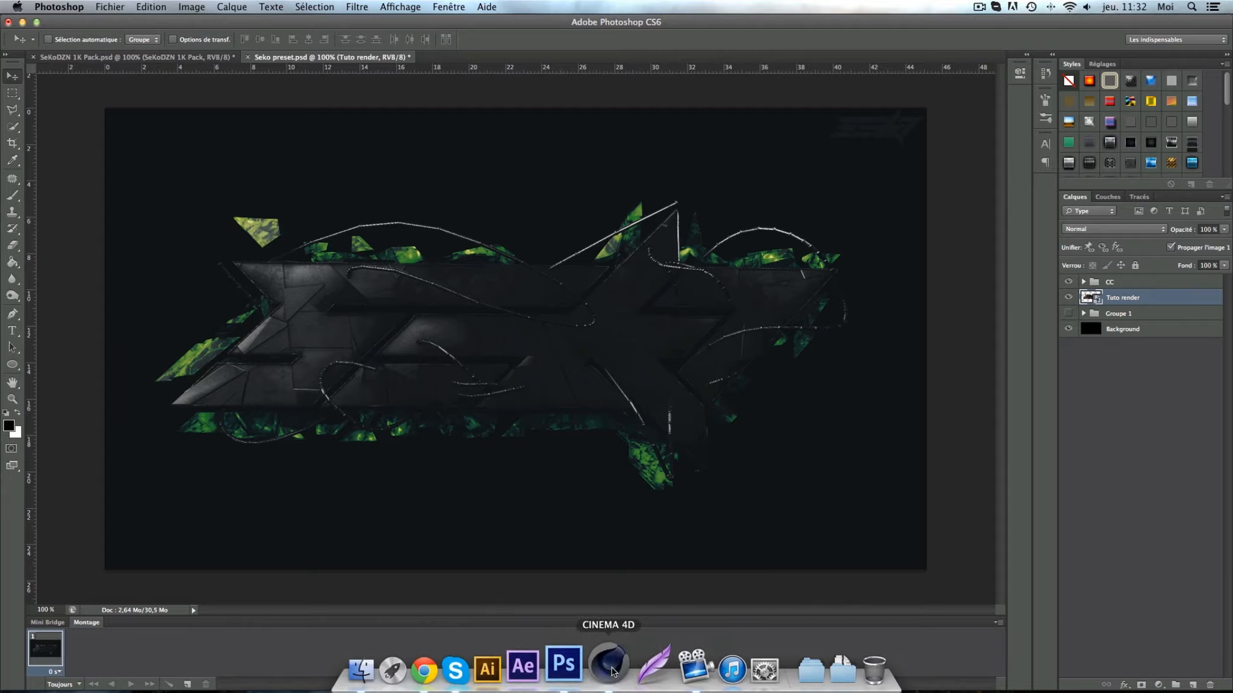
pyautogui.scroll(5, 169, 597)
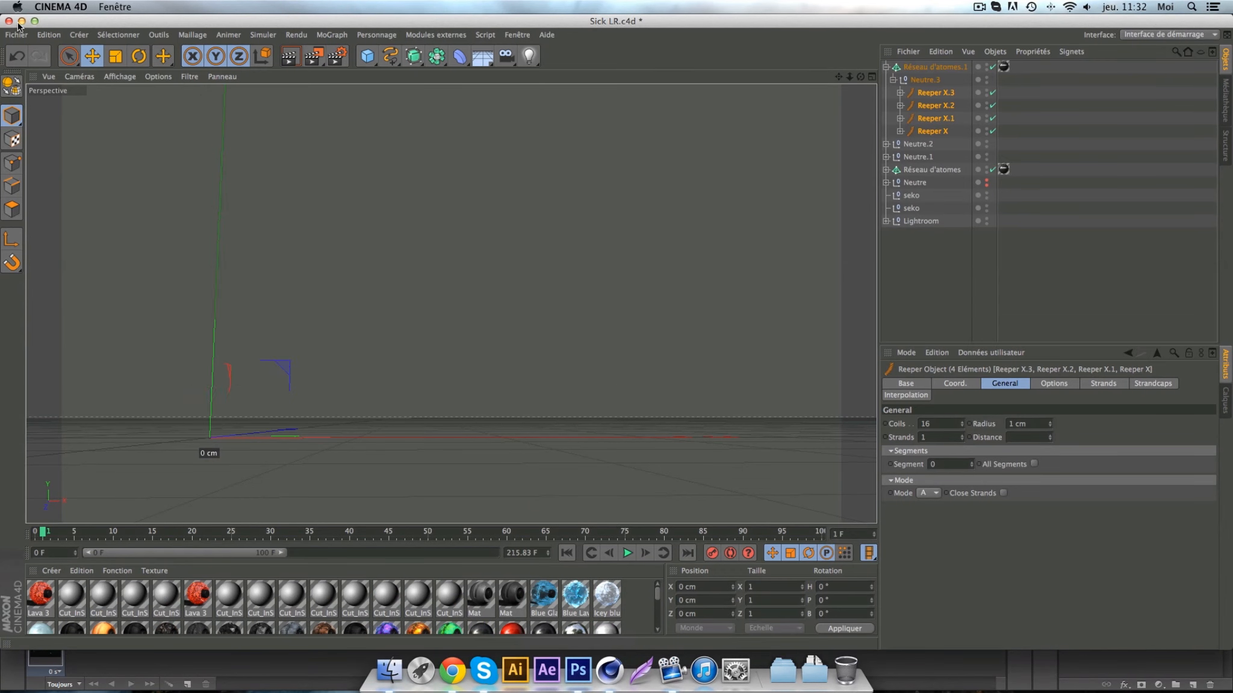
pyautogui.scroll(3, 419, 126)
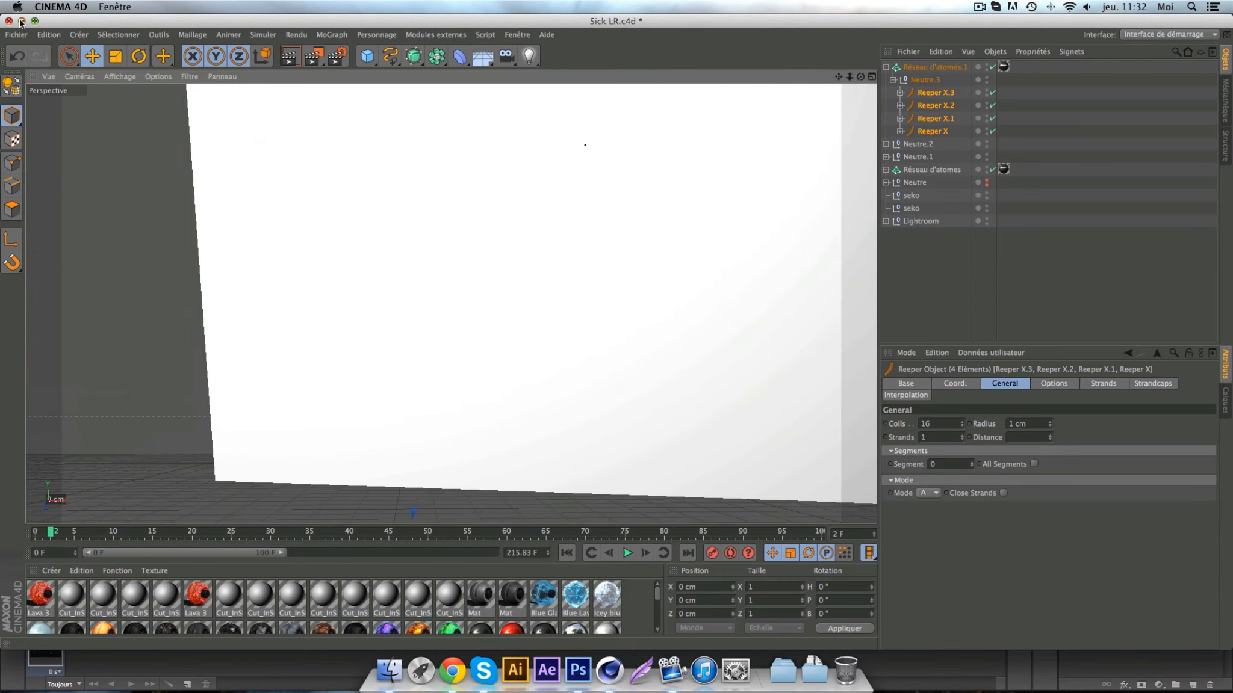
pyautogui.click(21, 22)
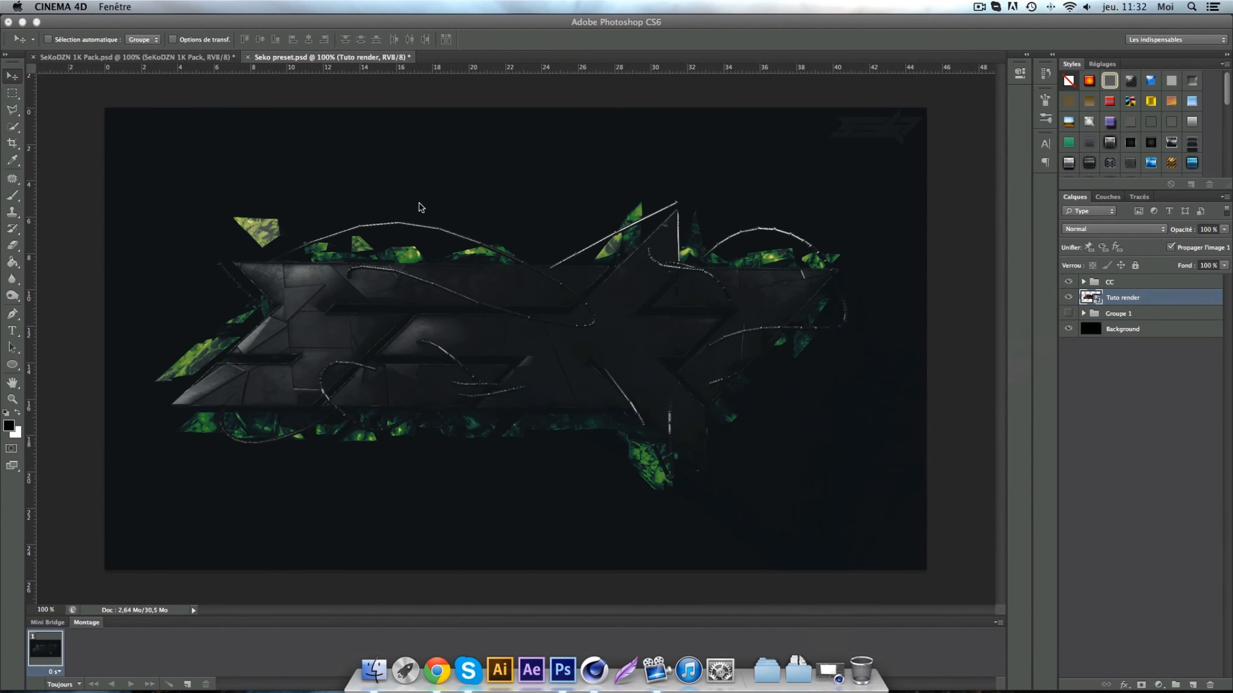
# - Add a linear black-to-white gradient overlay to the Tuto render layer and set its angle to 360°
pyautogui.click(1178, 296)
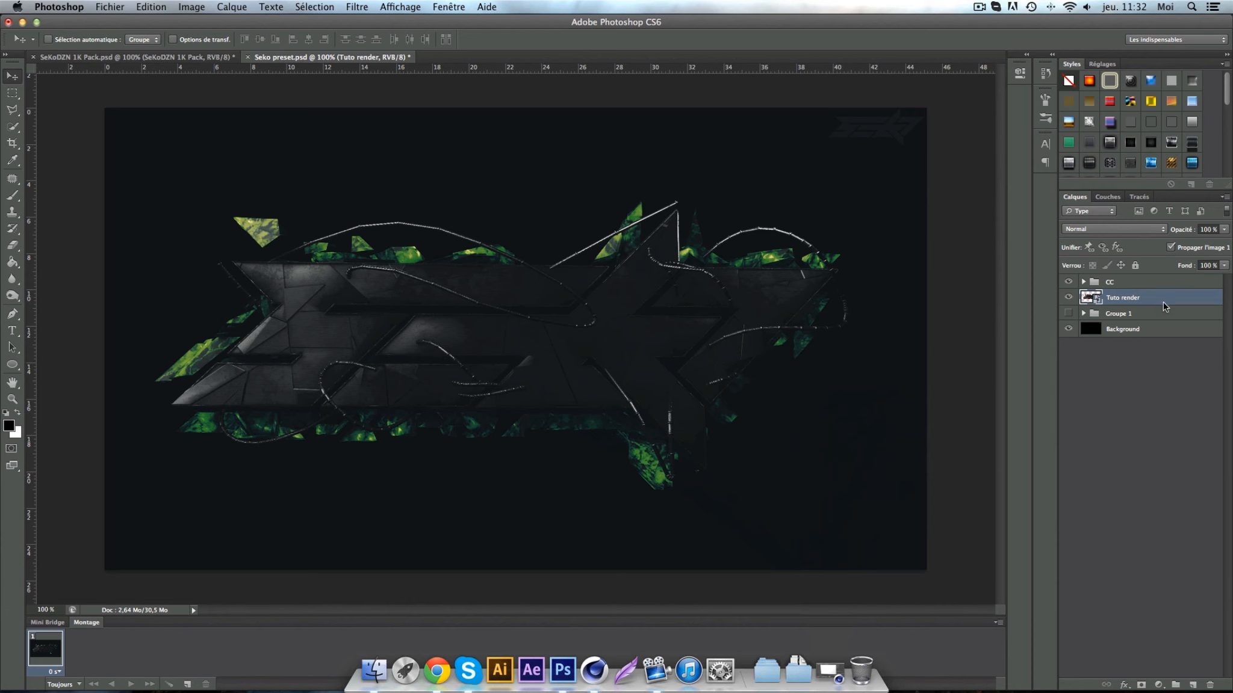
pyautogui.doubleClick(1162, 297)
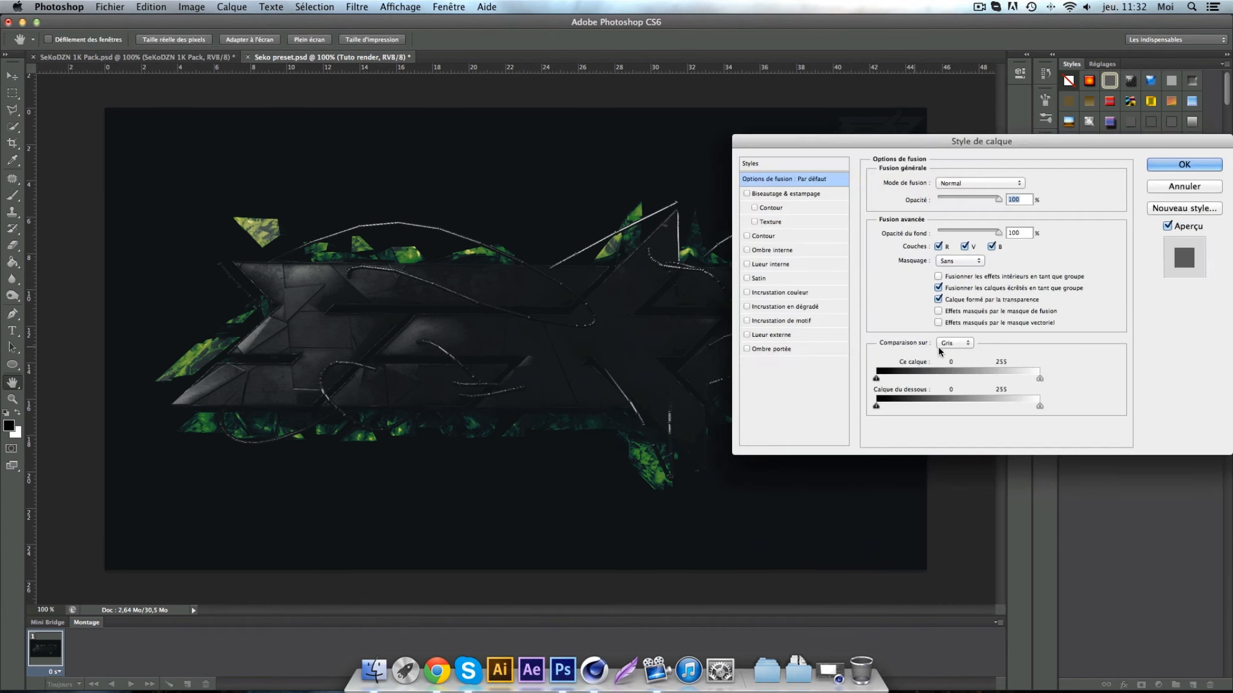
pyautogui.moveTo(978, 144); pyautogui.dragTo(939, 379)
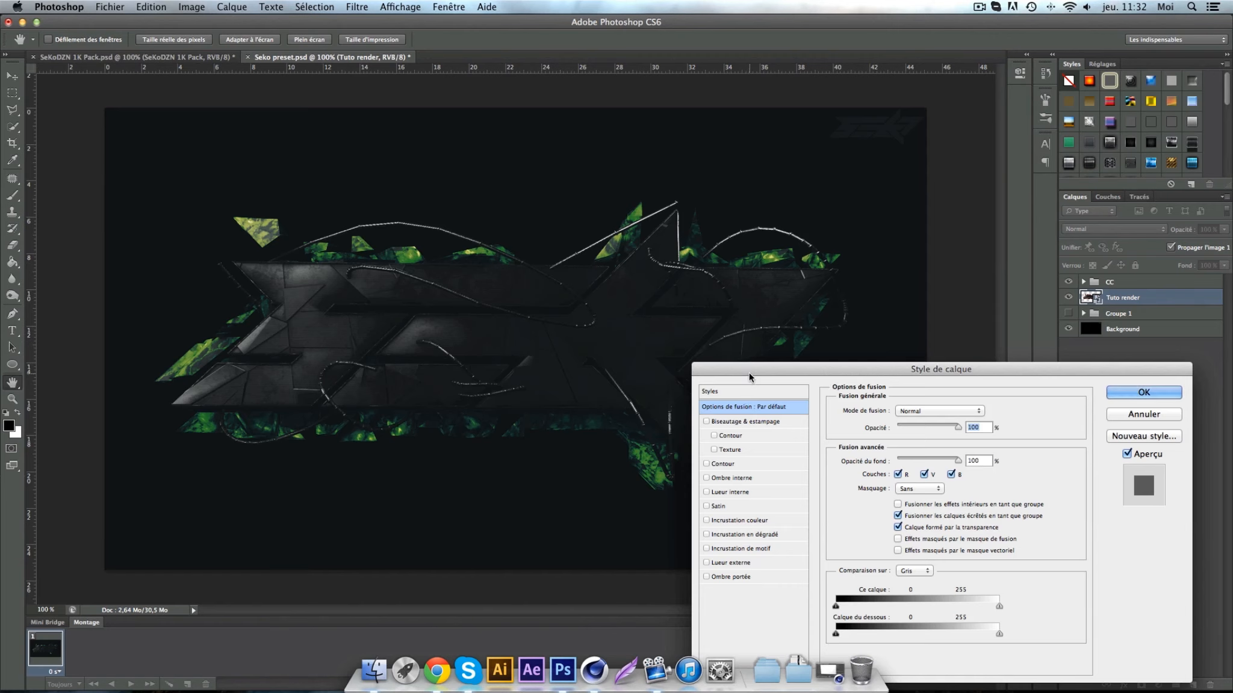
pyautogui.moveTo(744, 379); pyautogui.dragTo(761, 308)
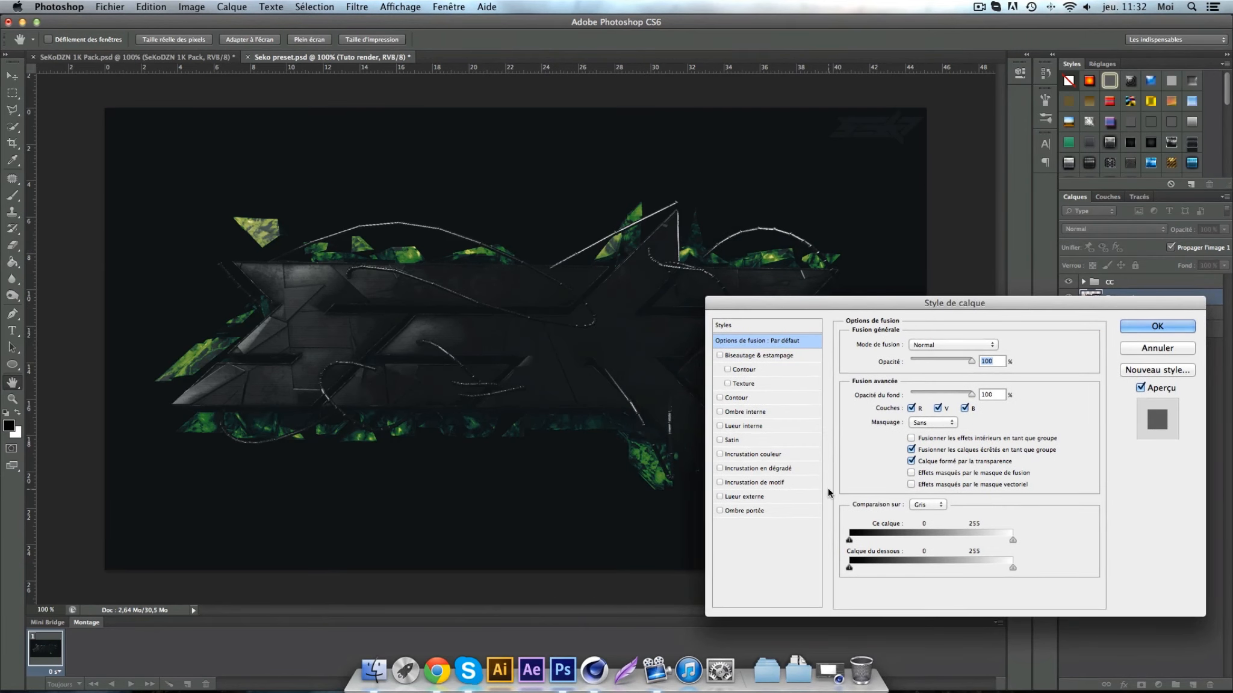
pyautogui.click(776, 469)
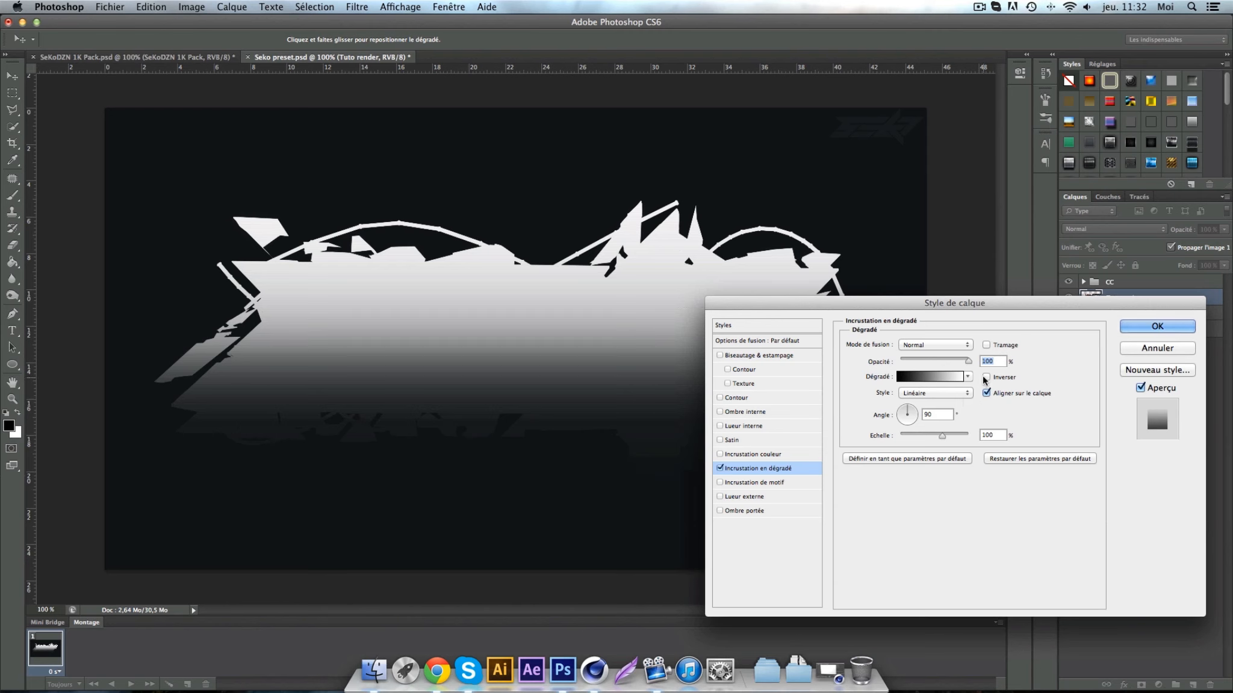
pyautogui.doubleClick(938, 419)
pyautogui.moveTo(906, 417); pyautogui.dragTo(916, 415)
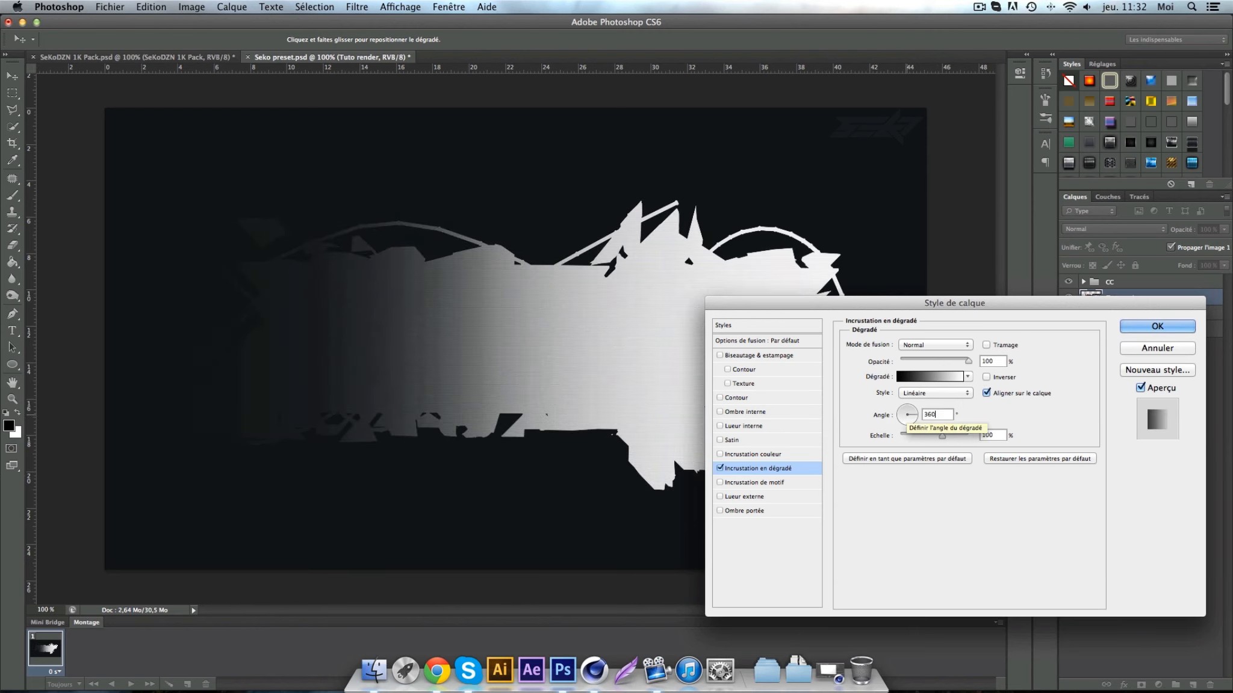
# - Set the Tuto render layer's gradient overlay to Incrustation blend mode with 34% opacity and collapse its effects list
pyautogui.press('Return')
pyautogui.doubleClick(1129, 304)
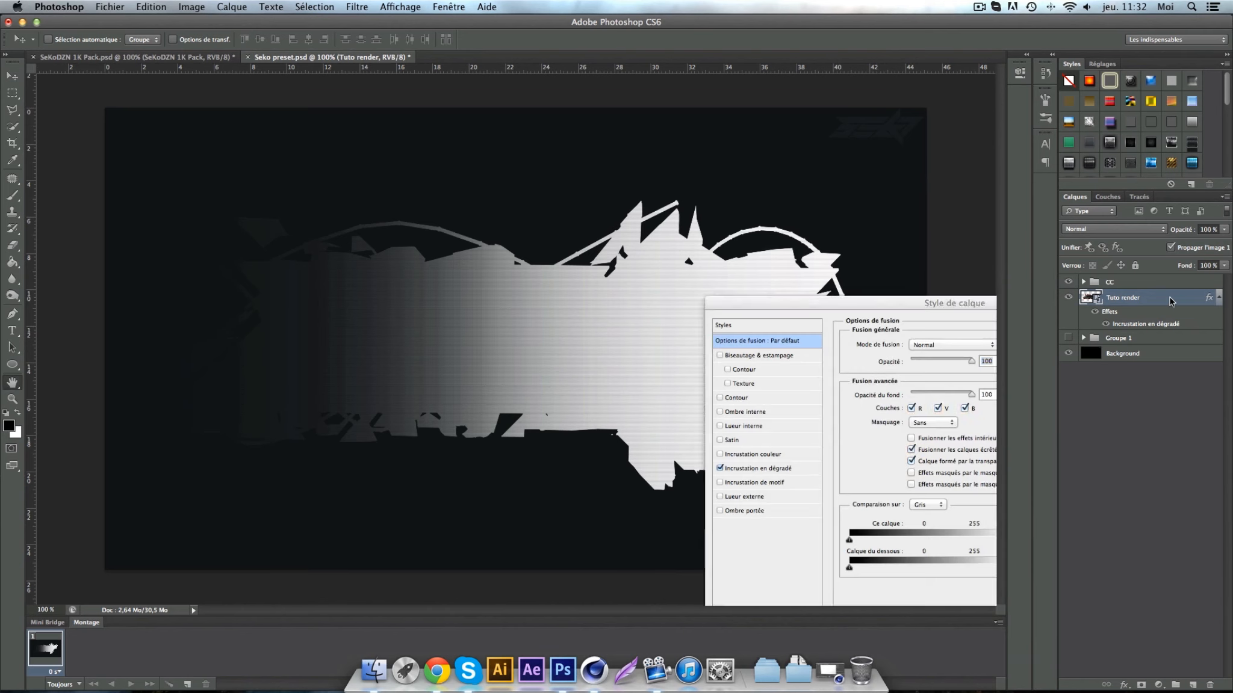
pyautogui.click(764, 468)
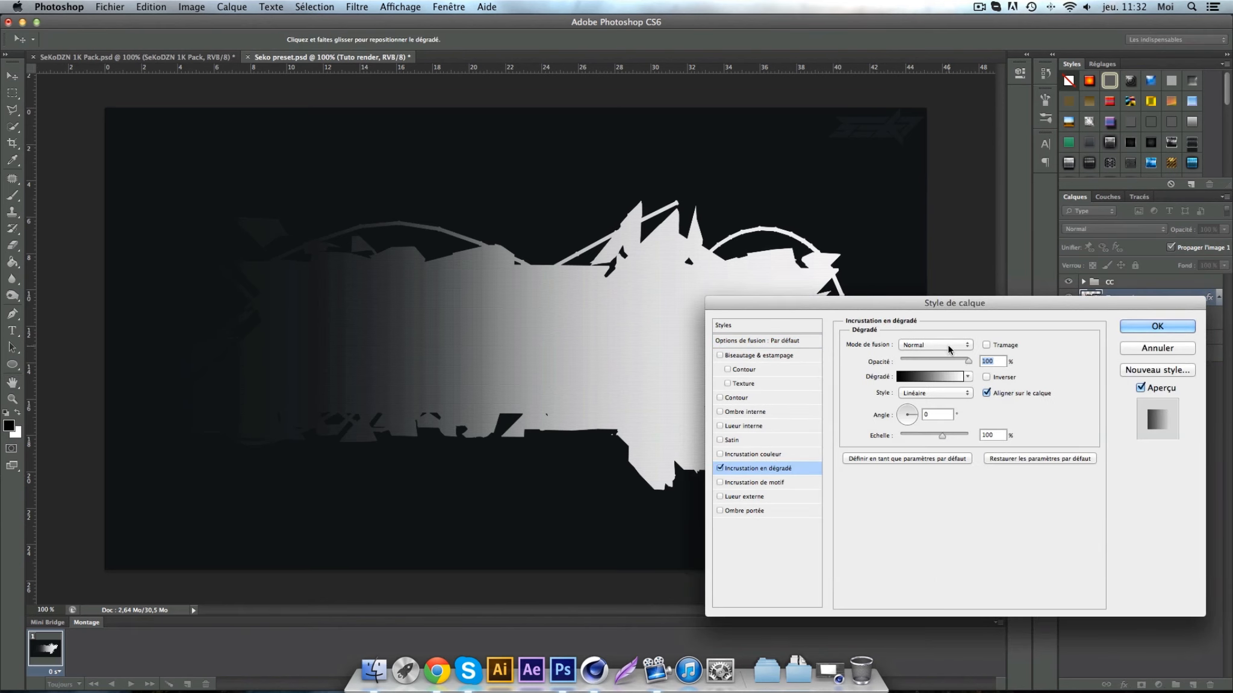
pyautogui.click(947, 345)
pyautogui.click(948, 469)
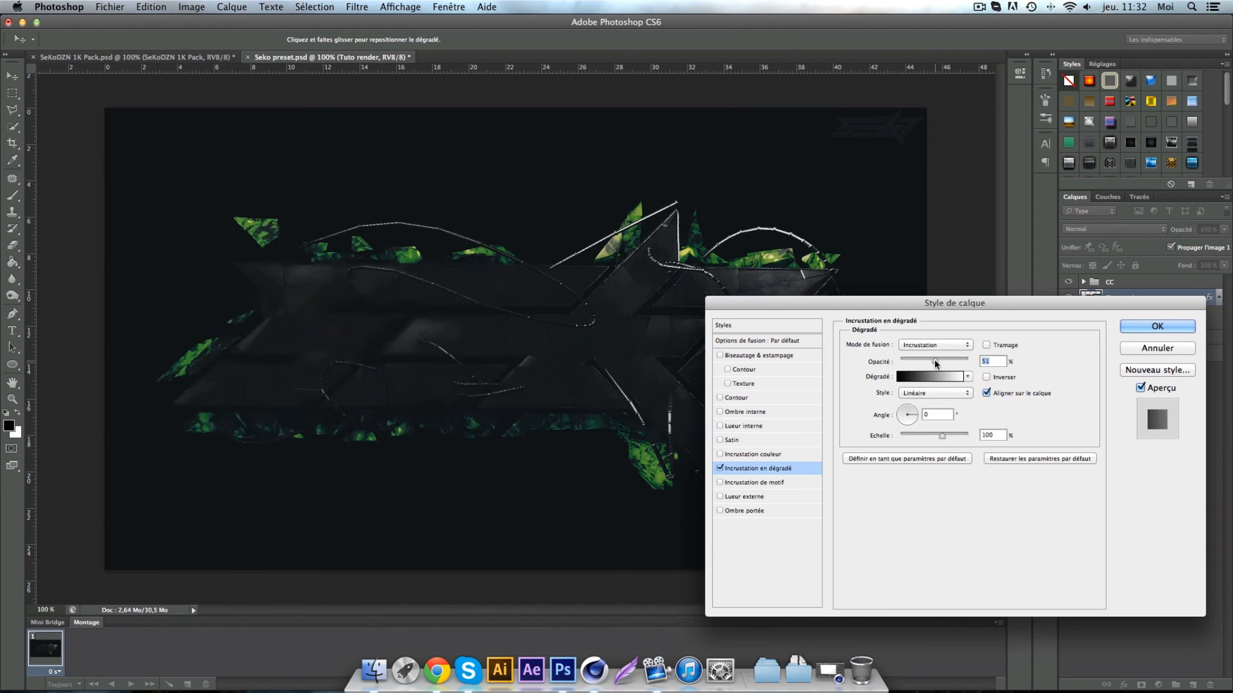
pyautogui.moveTo(935, 361); pyautogui.dragTo(933, 363)
pyautogui.moveTo(1051, 300); pyautogui.dragTo(1084, 314)
pyautogui.moveTo(966, 374); pyautogui.dragTo(961, 374)
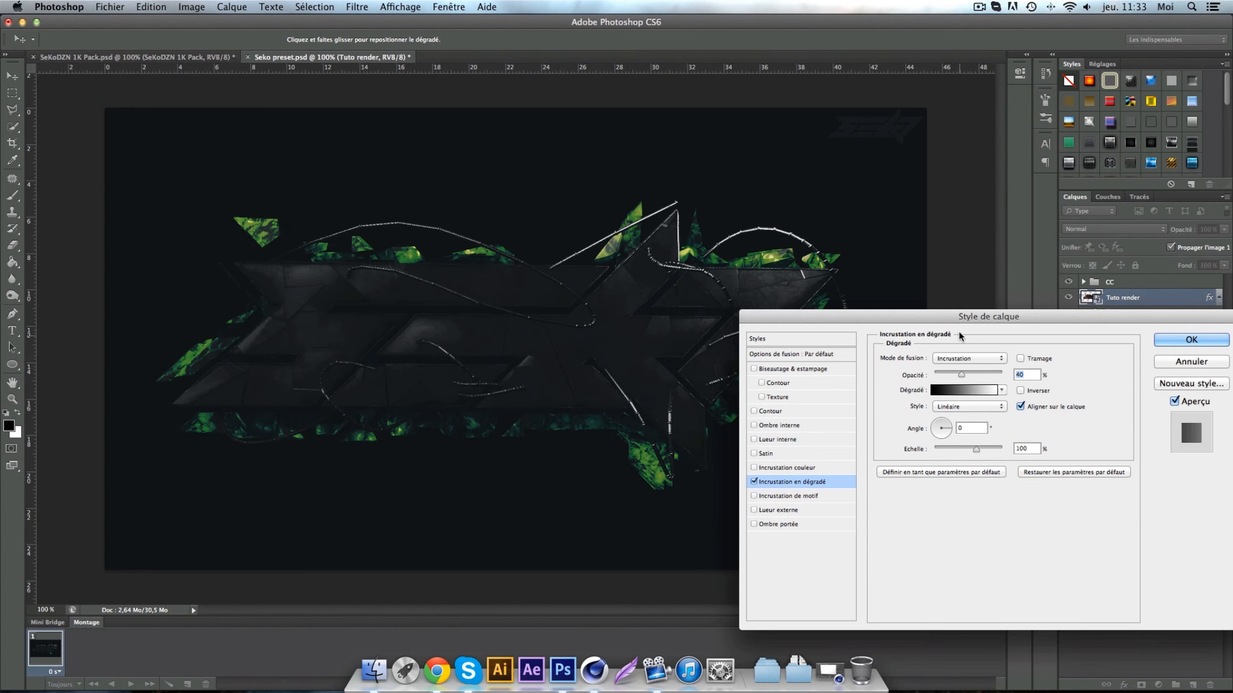
pyautogui.moveTo(955, 319)
pyautogui.mouseDown()
pyautogui.moveTo(943, 408)
pyautogui.moveTo(933, 319)
pyautogui.mouseUp()
pyautogui.moveTo(939, 375); pyautogui.dragTo(932, 372)
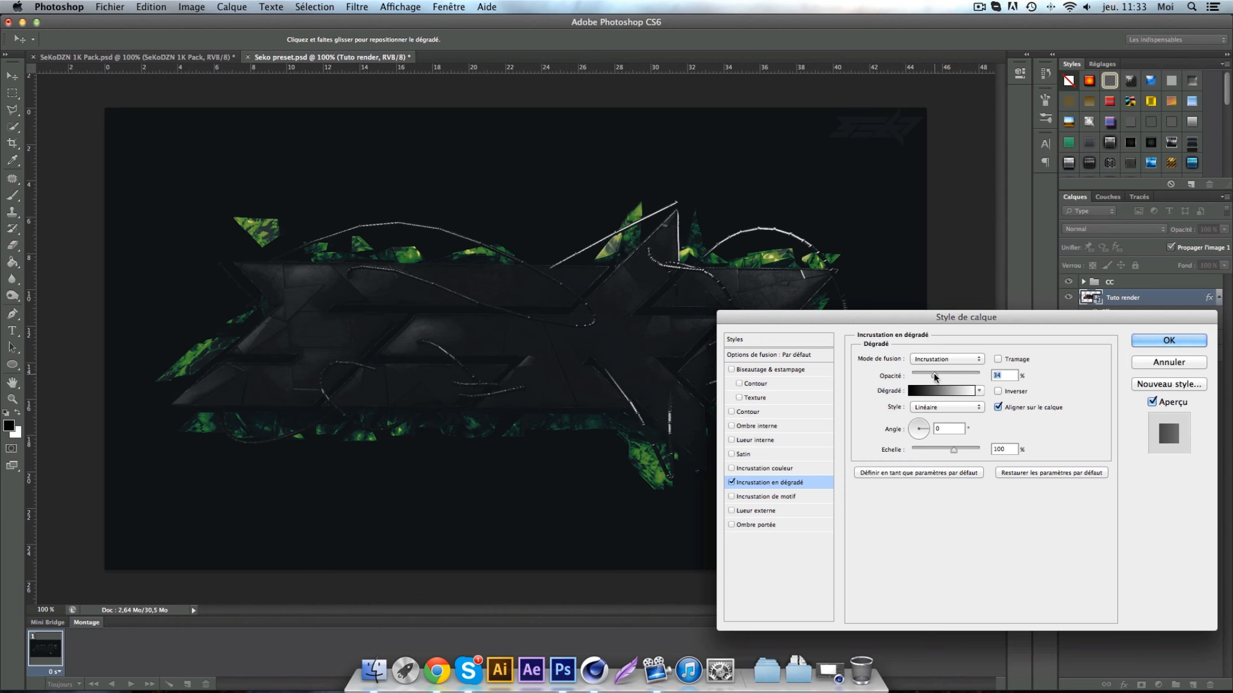
pyautogui.click(1158, 338)
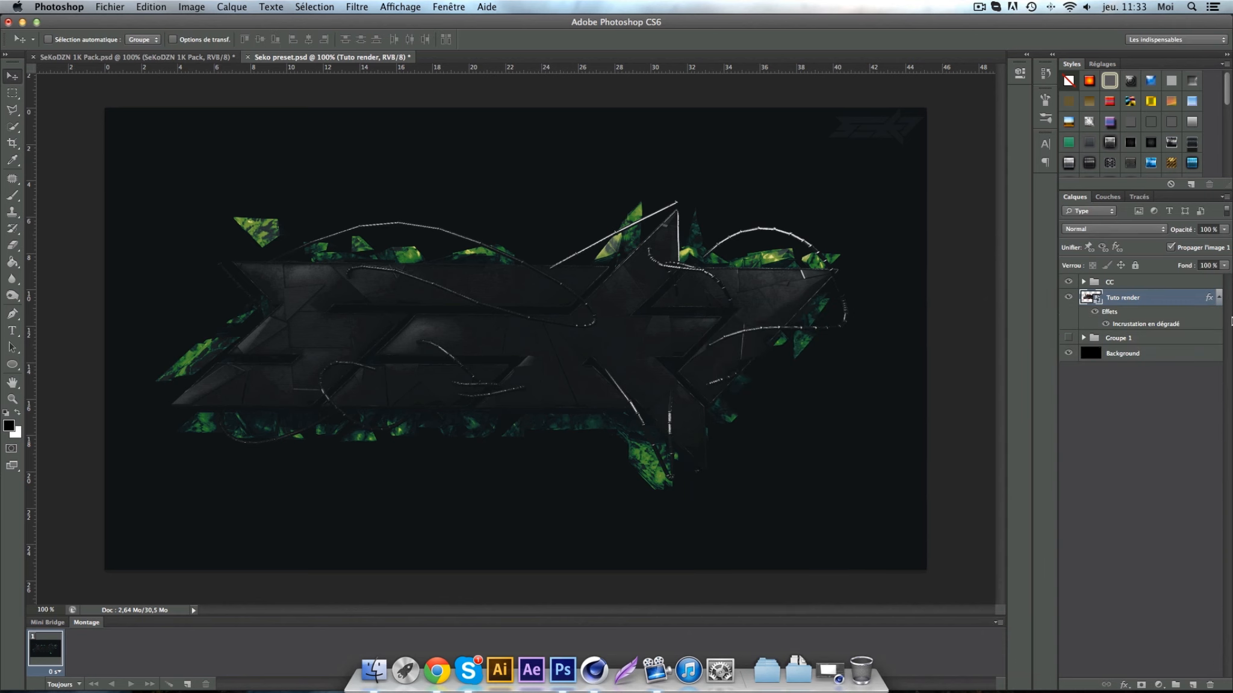
pyautogui.click(1217, 298)
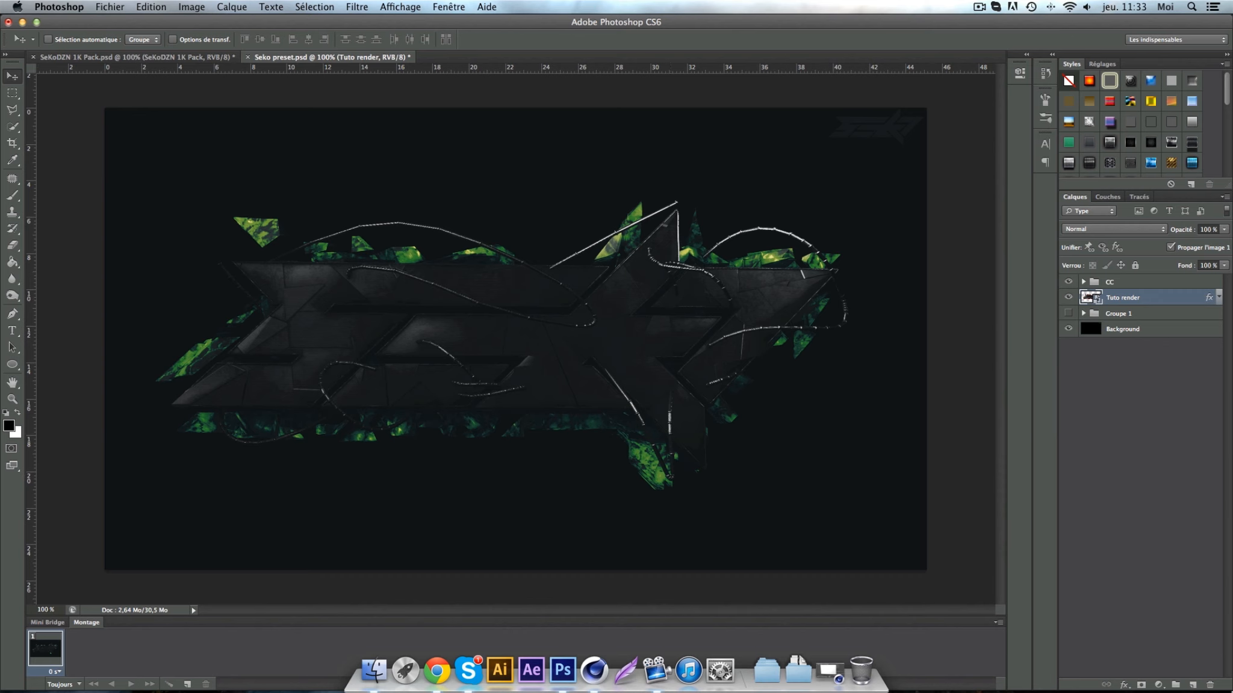
# - Add a new layer above Tuto render and fill it with white using the Paint Bucket
pyautogui.click(1192, 685)
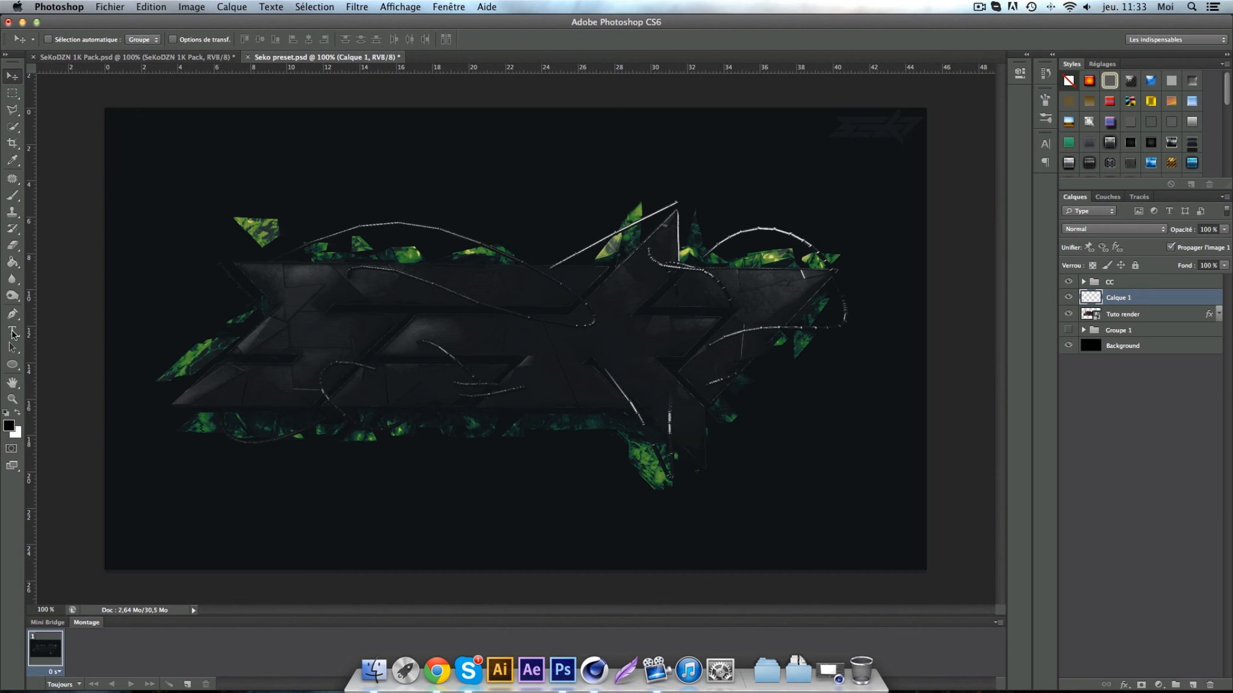
pyautogui.click(12, 263)
pyautogui.click(12, 263)
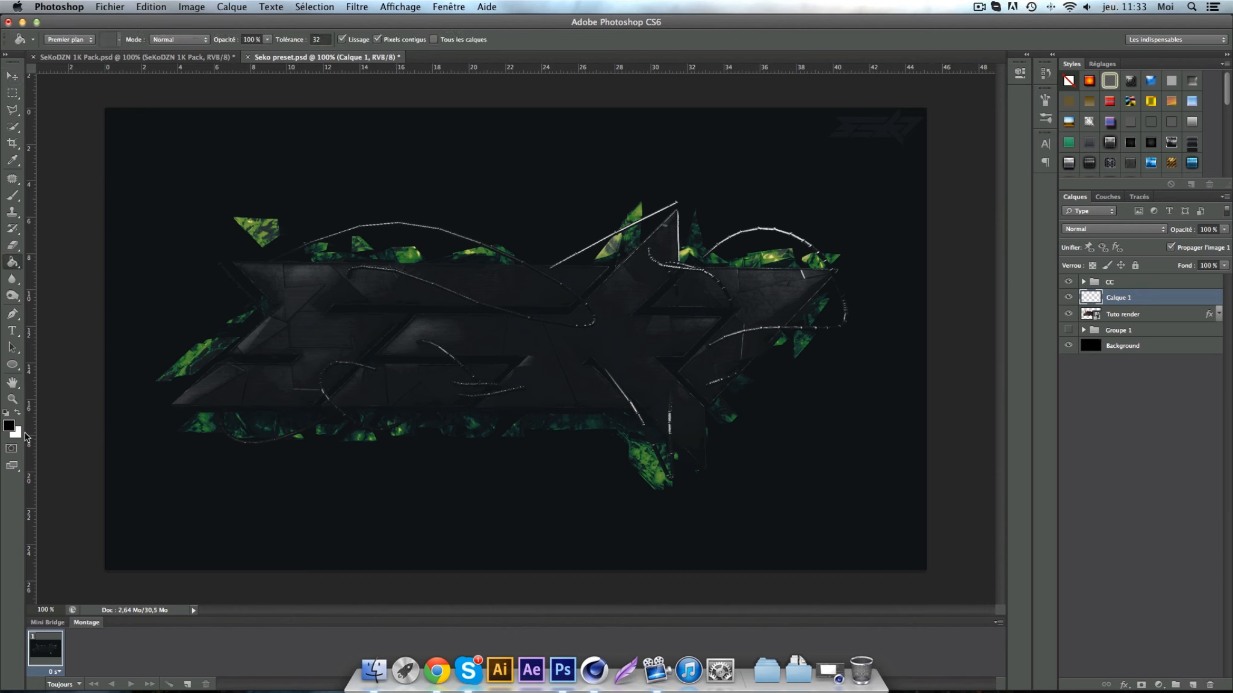
pyautogui.press('x')
pyautogui.click(546, 273)
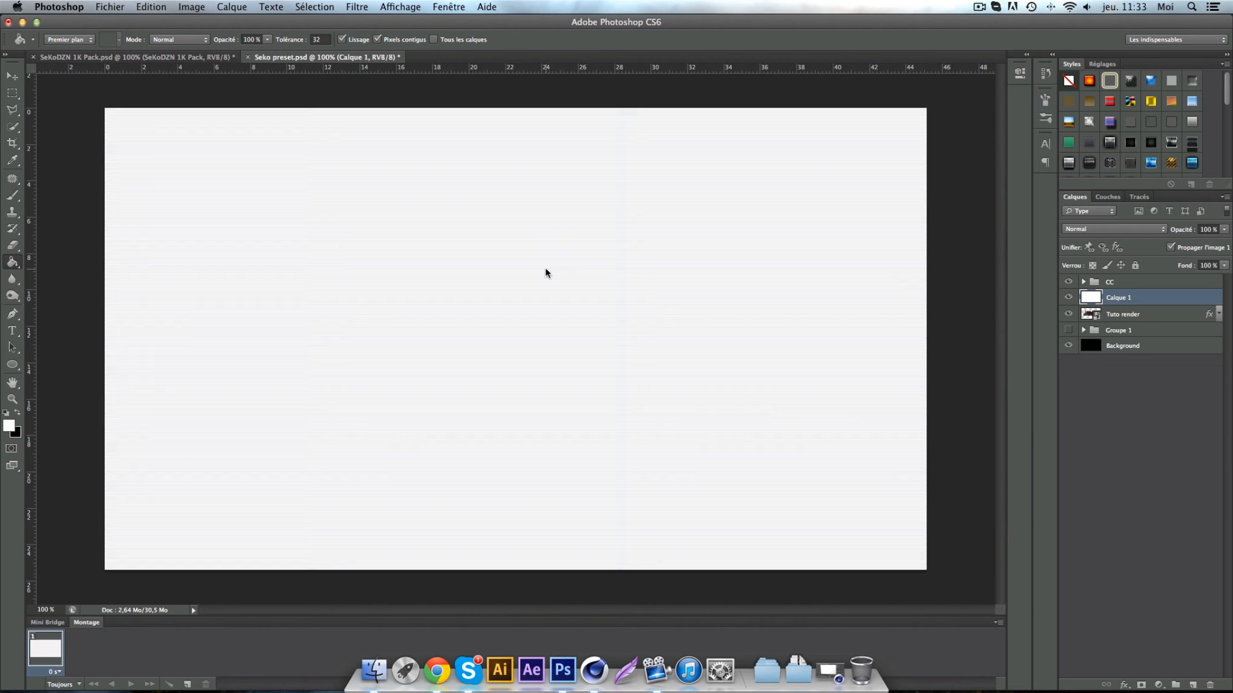
# - Set the white layer's blend mode to Incrustation and its opacity to 37%
pyautogui.click(1099, 229)
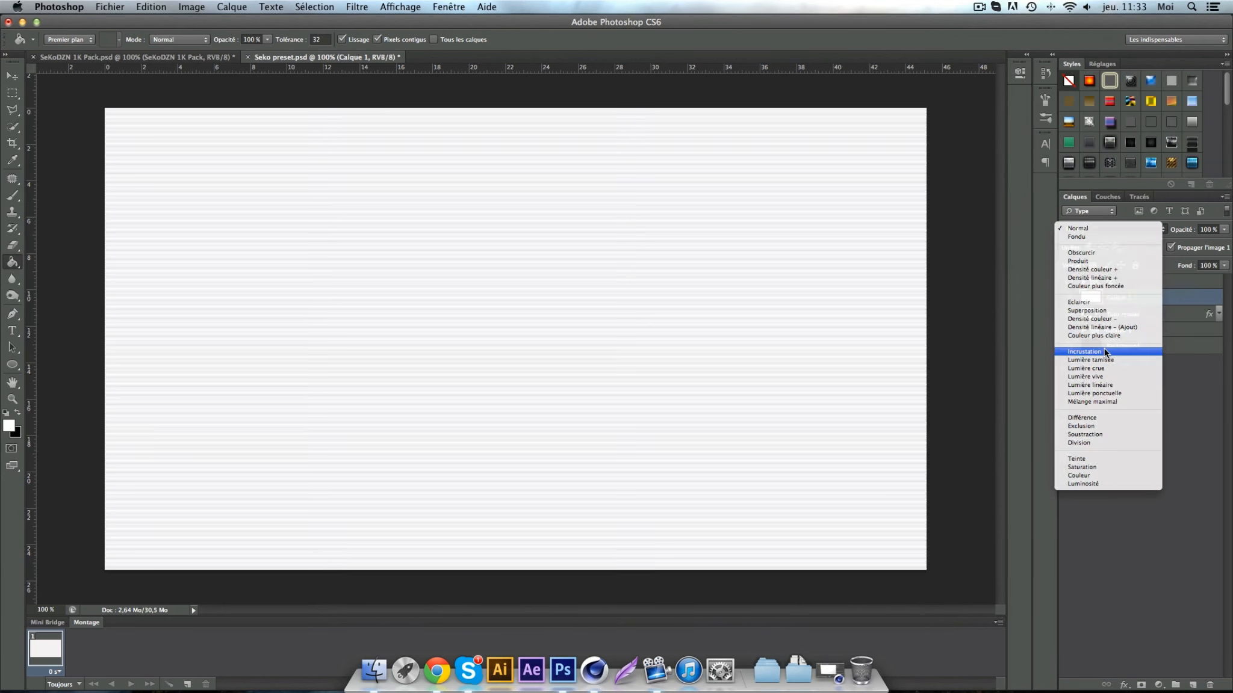
pyautogui.click(1119, 352)
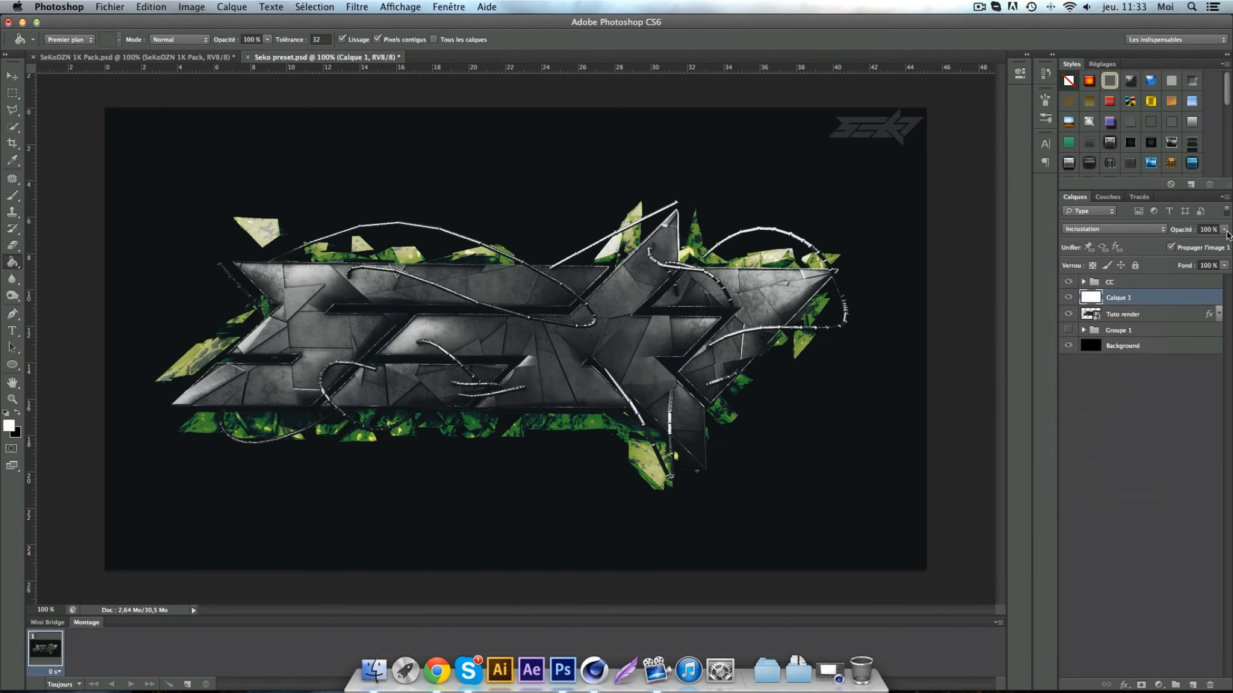
pyautogui.click(1226, 231)
pyautogui.moveTo(1183, 245); pyautogui.dragTo(1186, 245)
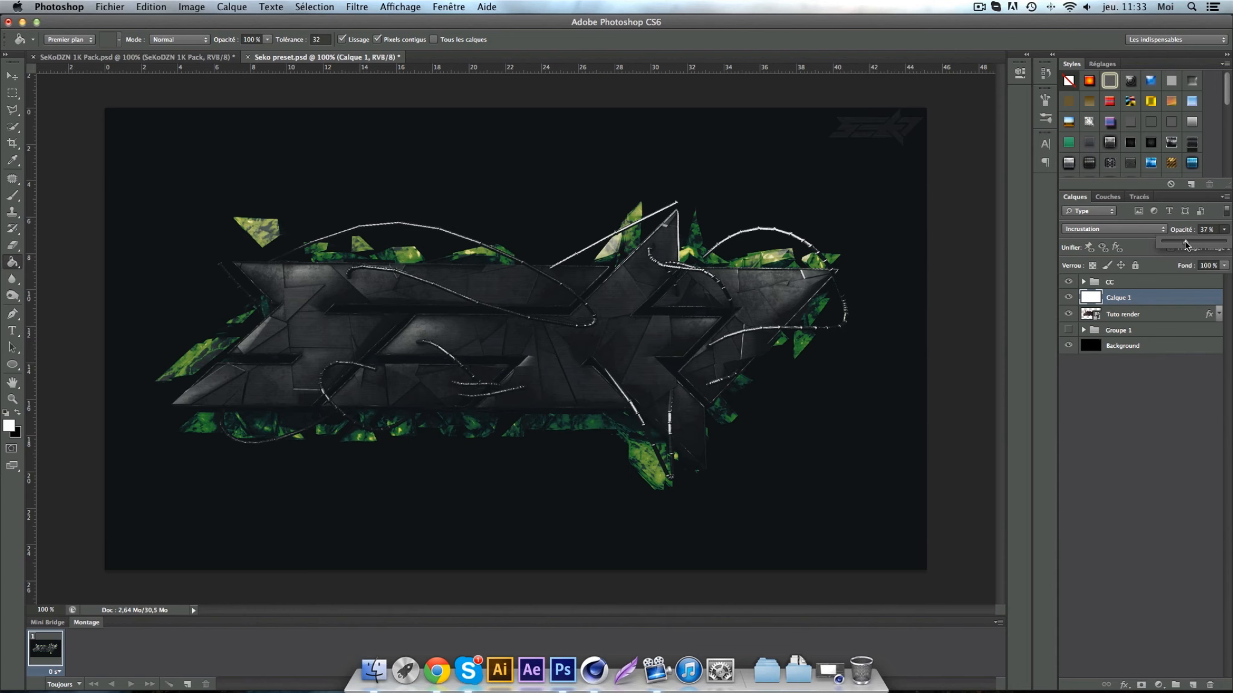
# - Duplicate the Tuto render layer and clear the layer style from the copy
pyautogui.click(1158, 313)
pyautogui.click(1158, 313)
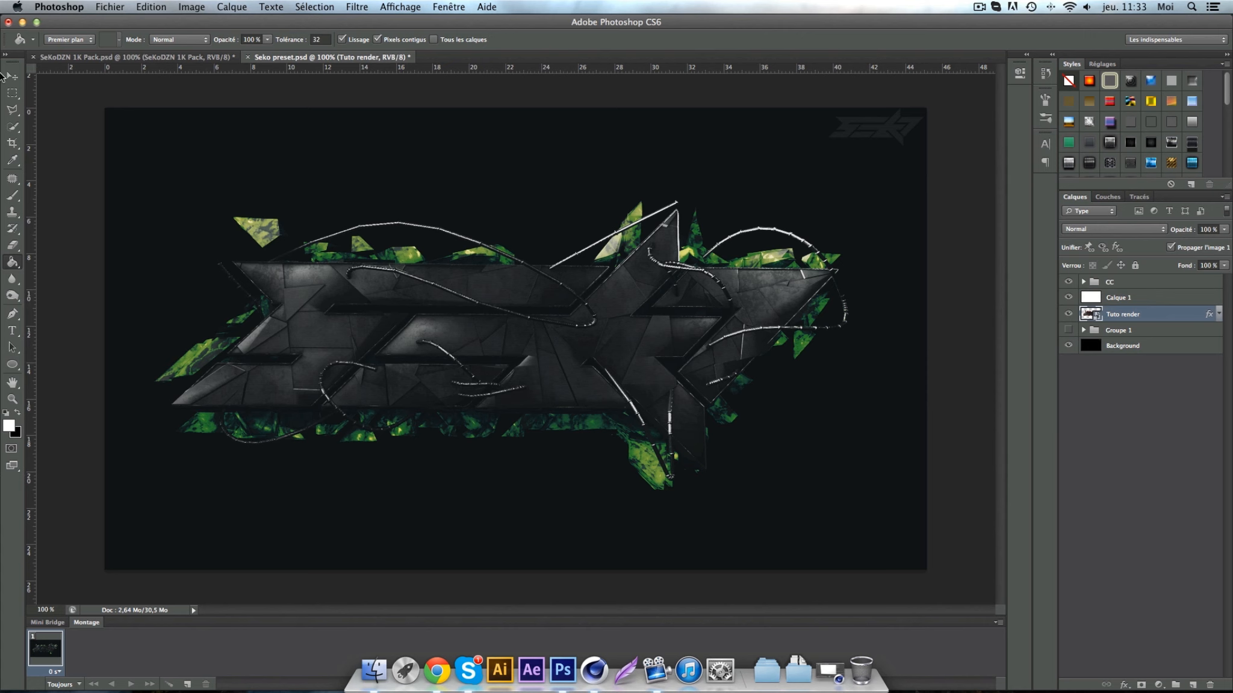
pyautogui.click(12, 77)
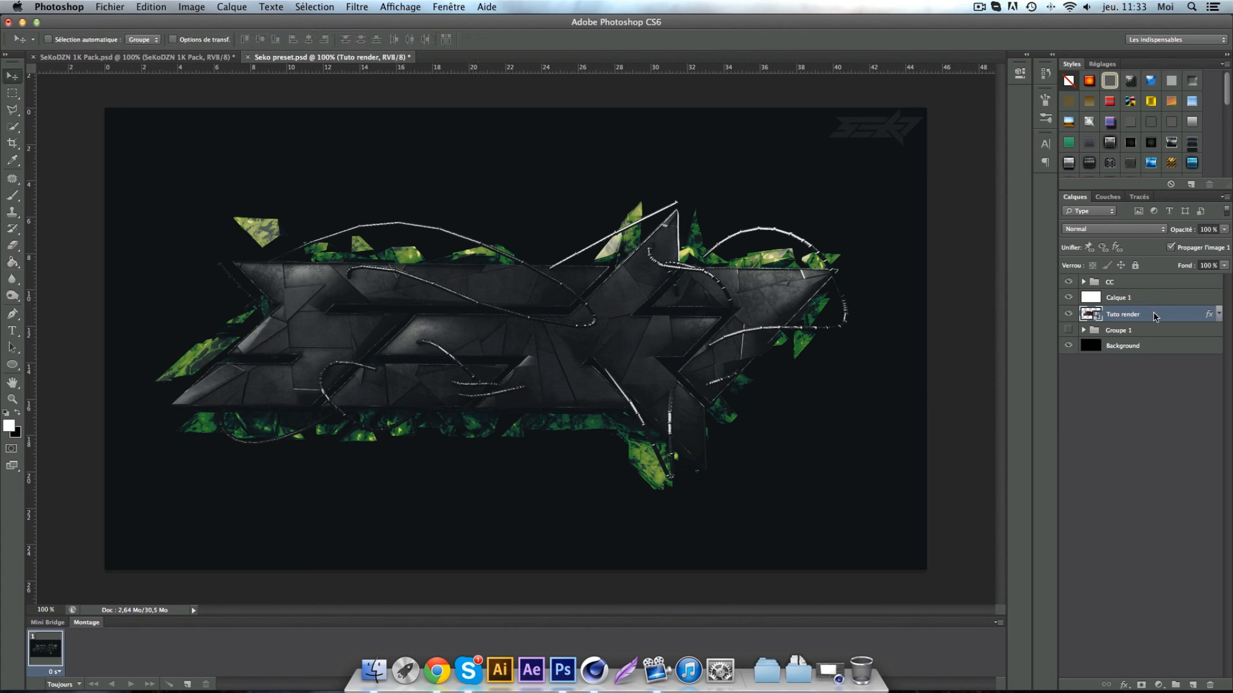
pyautogui.press('super+j')
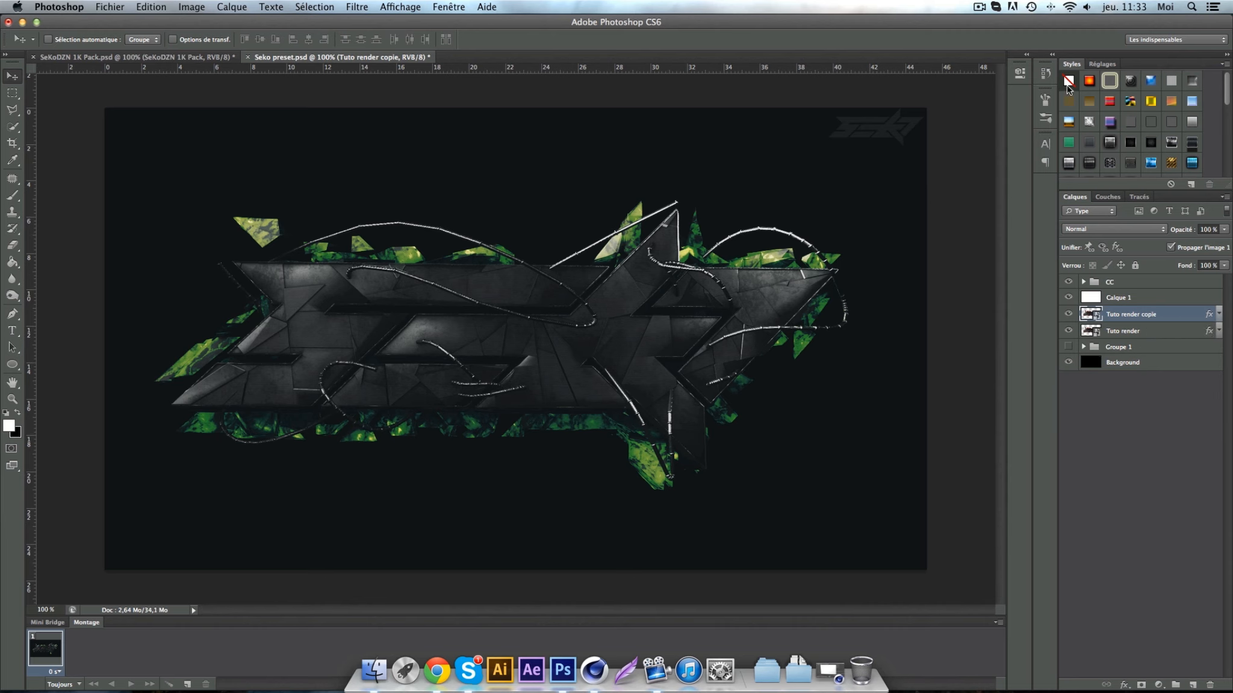
pyautogui.click(355, 7)
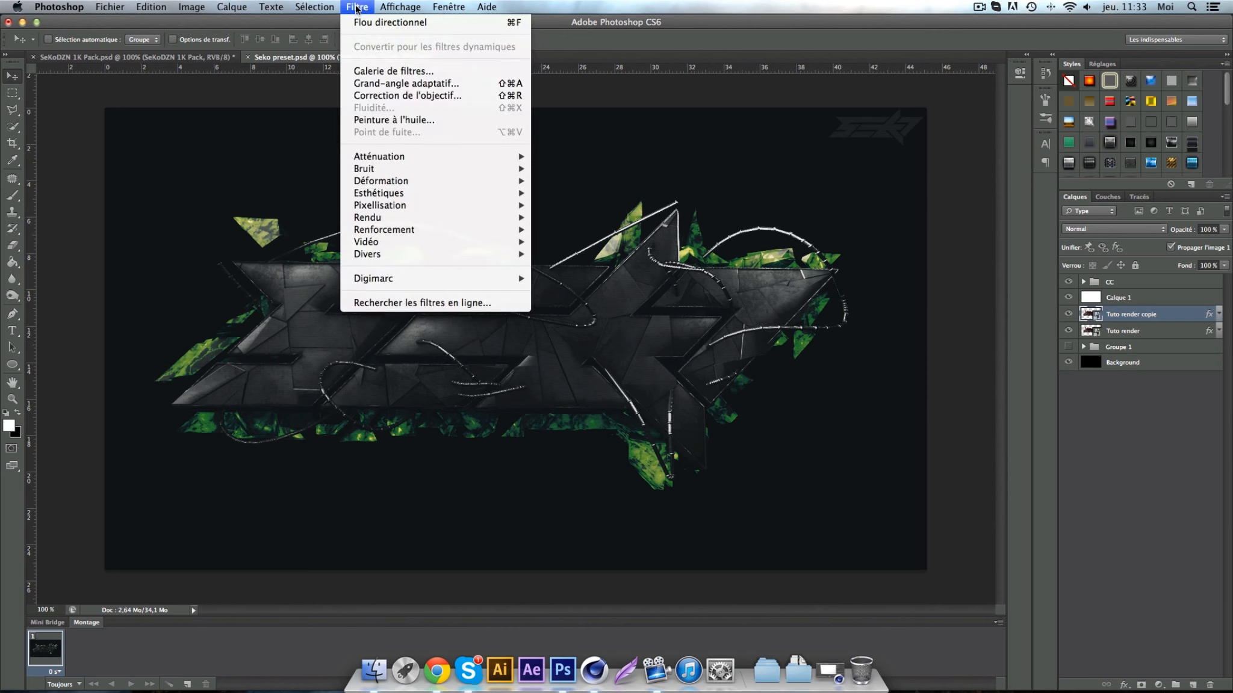
pyautogui.click(1163, 308)
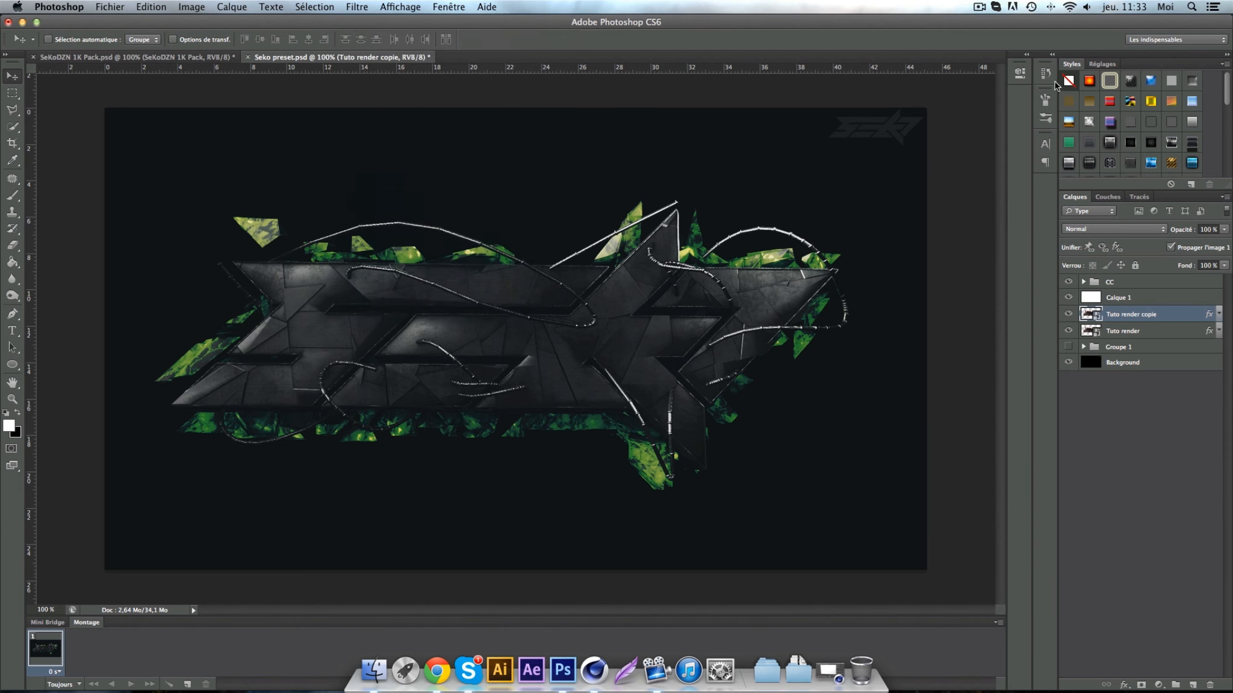
pyautogui.click(1068, 81)
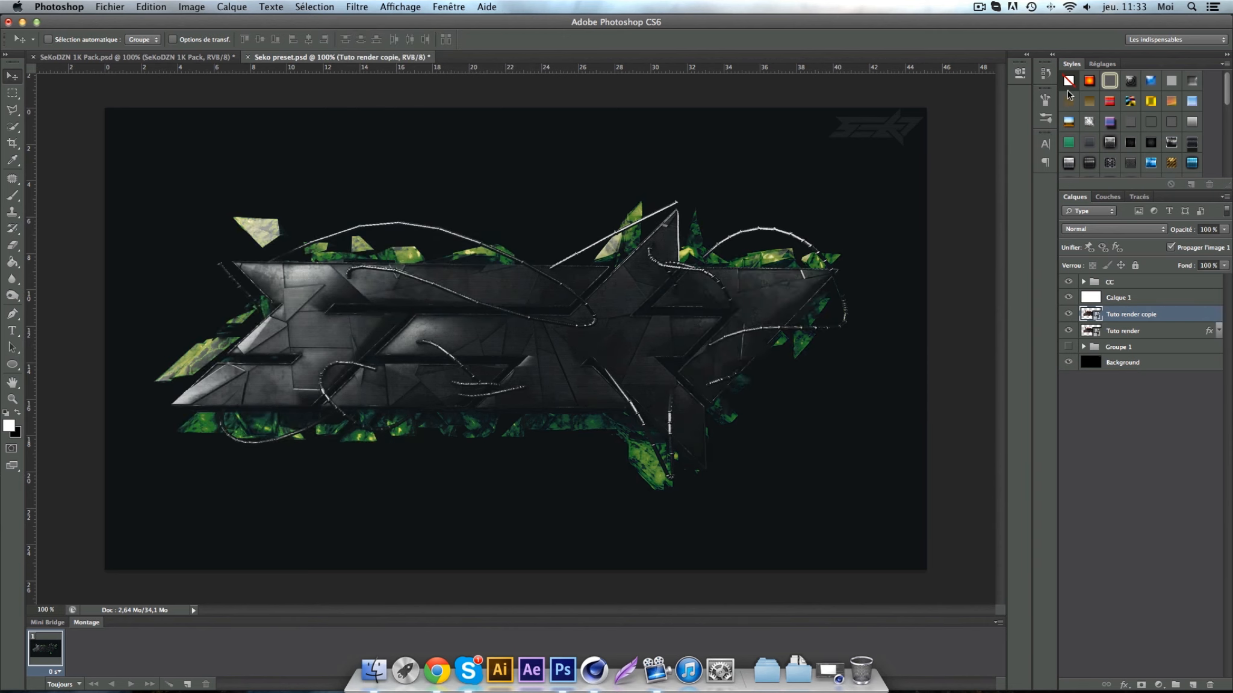
# - Apply the Contour lumineux gallery filter to Tuto render copie with Epaisseur 1, Luminosité 9 and Lissage 11
pyautogui.click(364, 8)
pyautogui.click(467, 78)
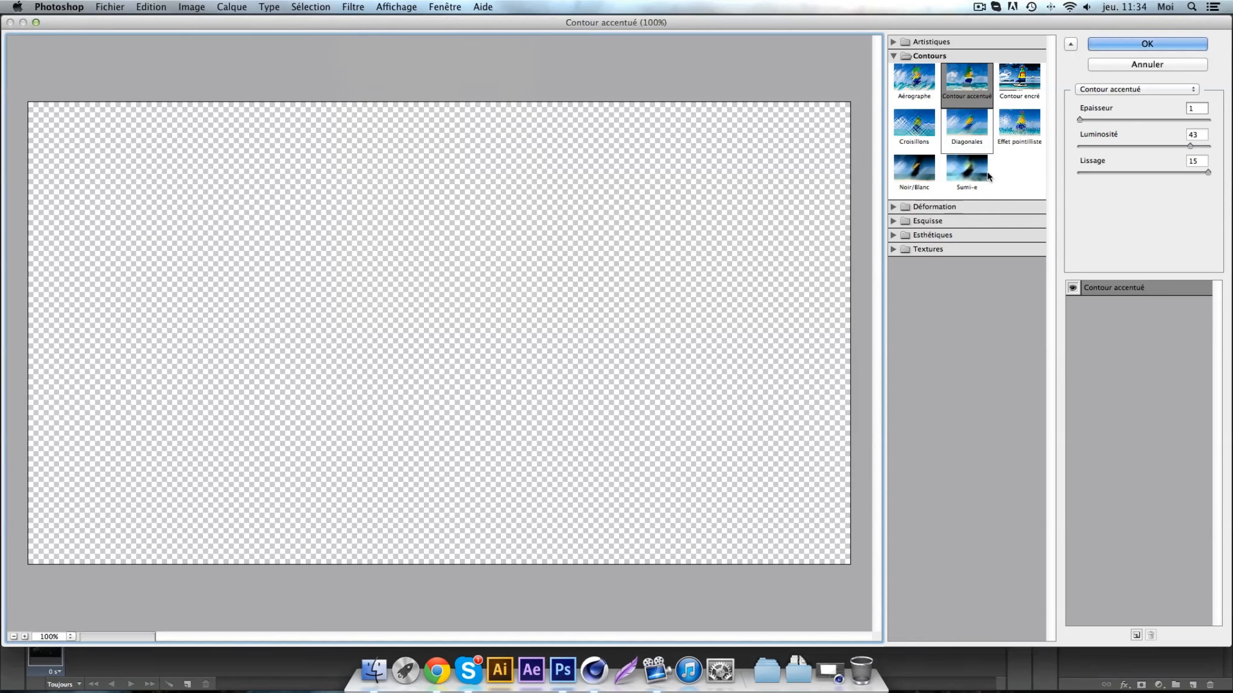
pyautogui.click(894, 234)
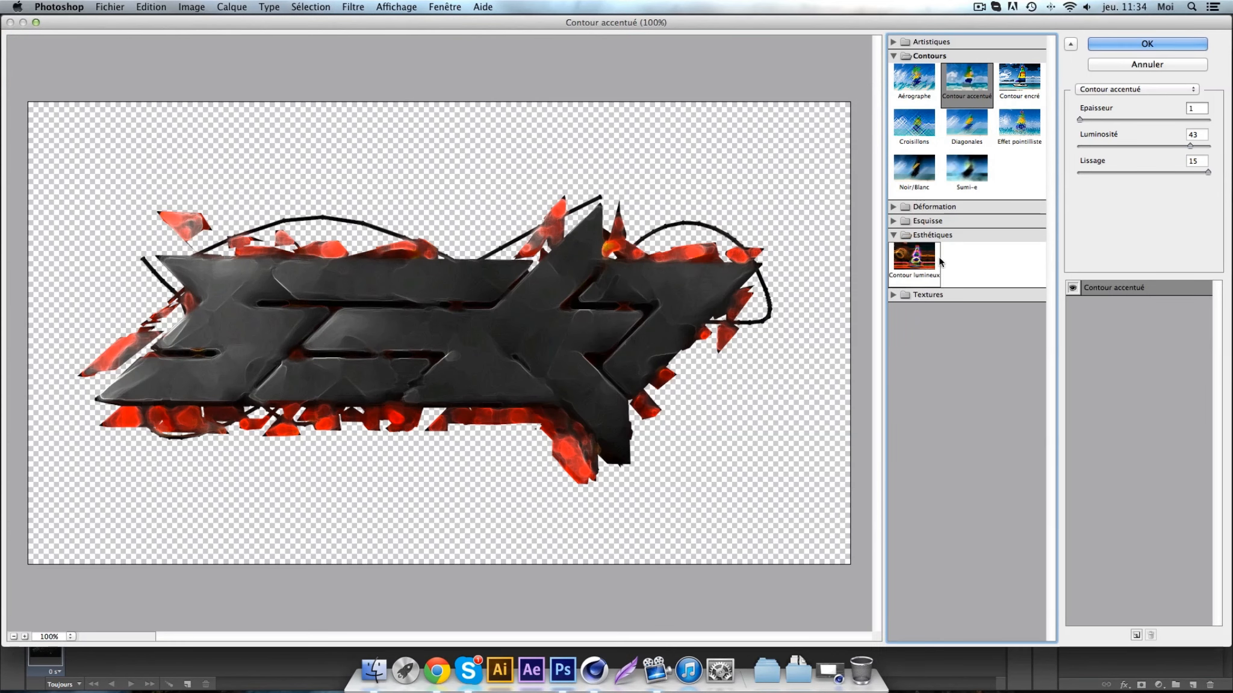
pyautogui.click(937, 260)
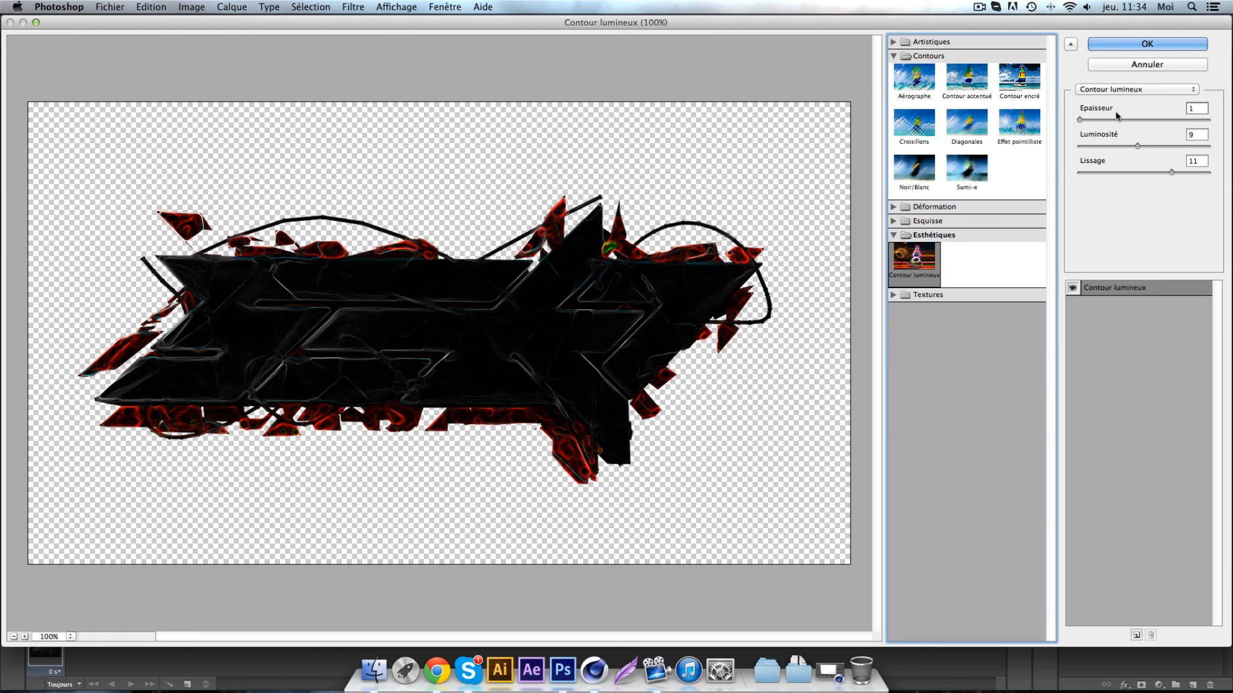
pyautogui.click(1197, 109)
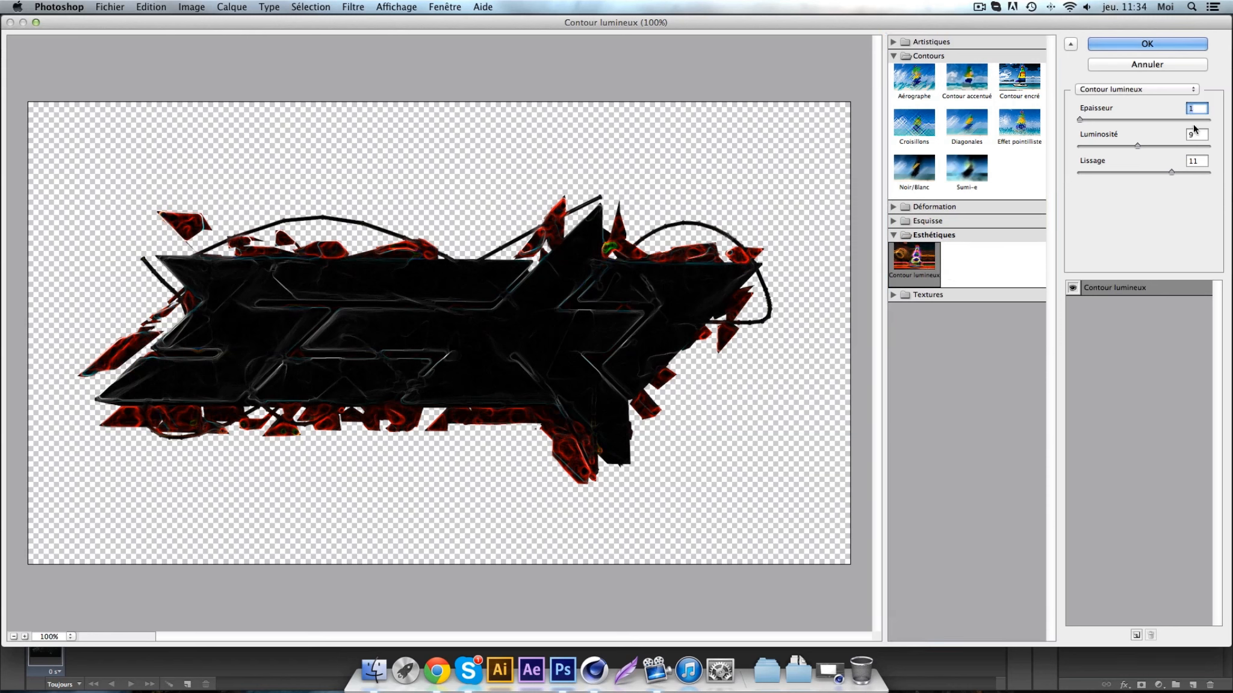
pyautogui.click(1198, 135)
pyautogui.click(1123, 47)
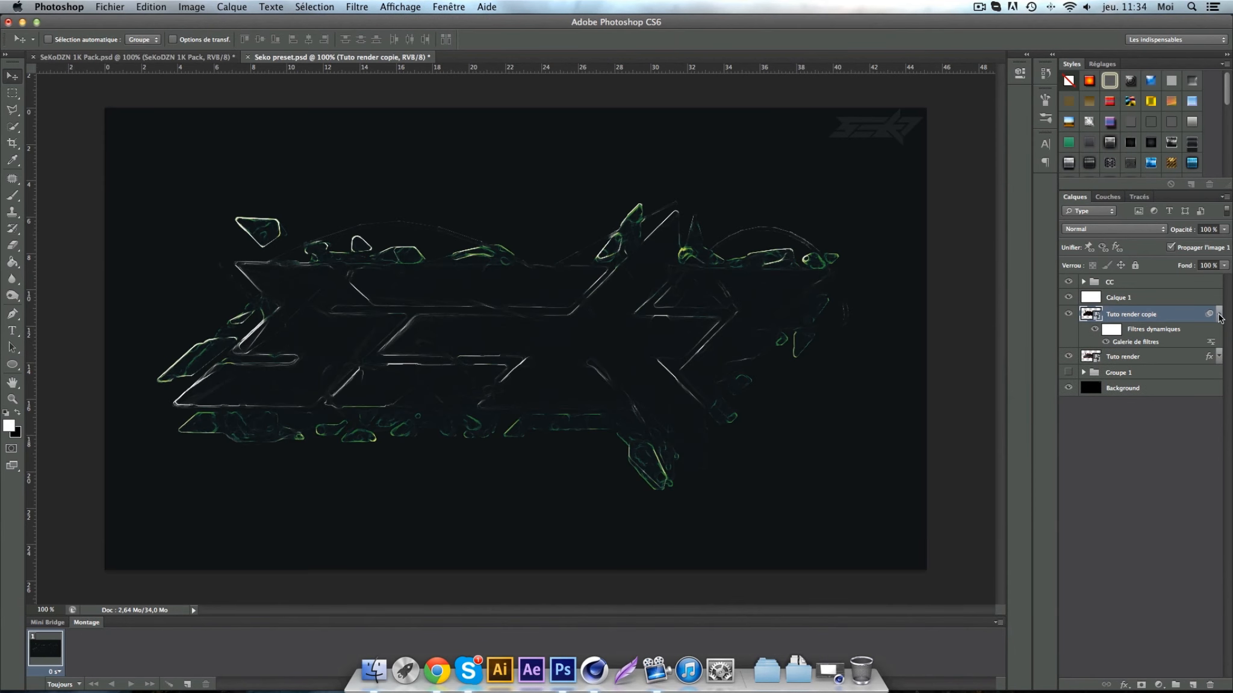
# - Collapse the smart filter list of Tuto render copie and set the layer's opacity to 23%
pyautogui.click(1218, 314)
pyautogui.click(1226, 230)
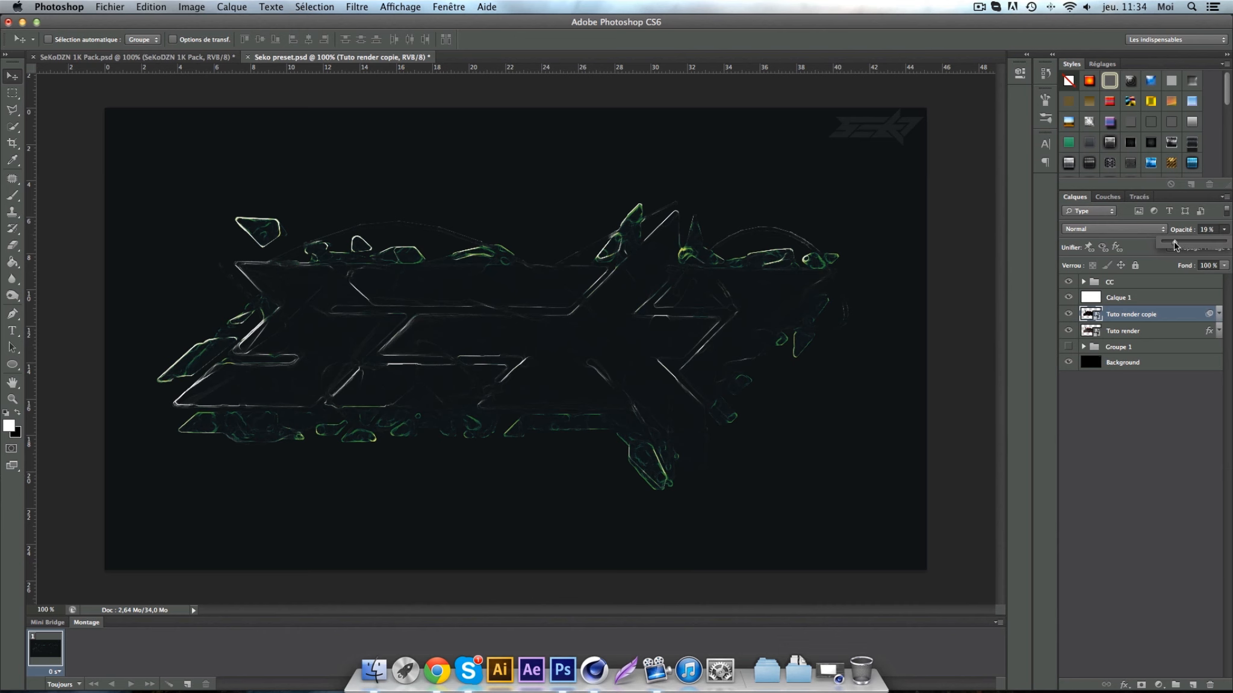
pyautogui.click(1178, 242)
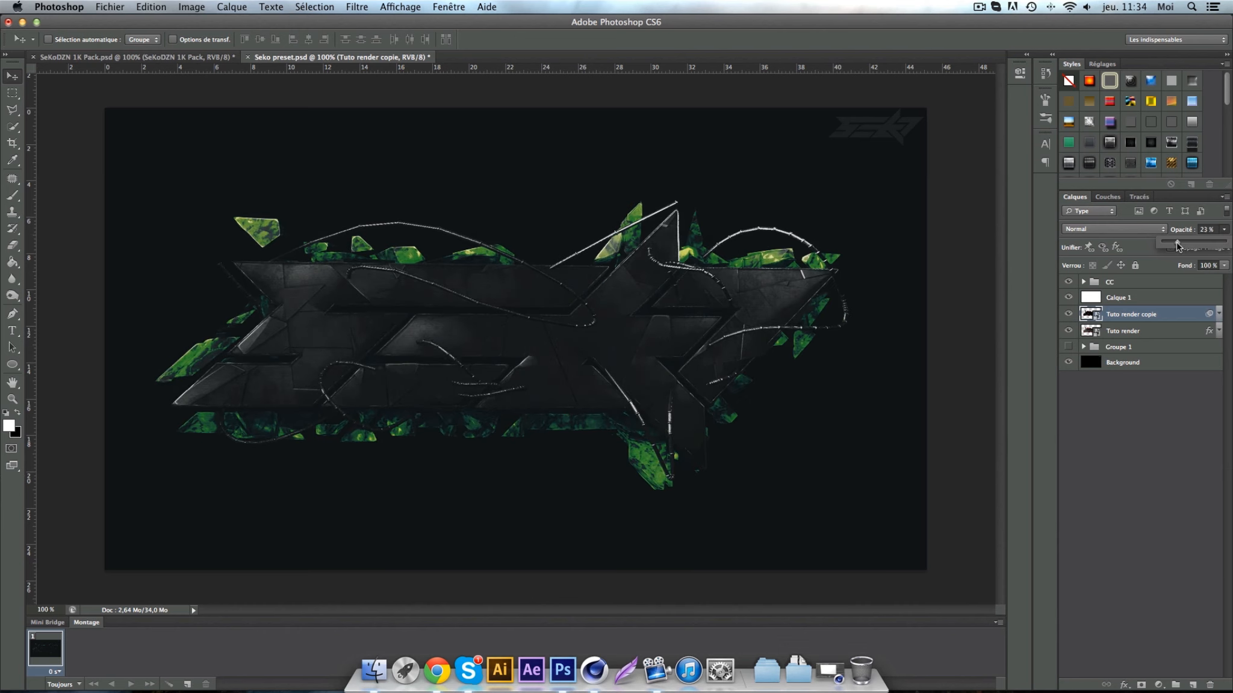
pyautogui.click(1166, 315)
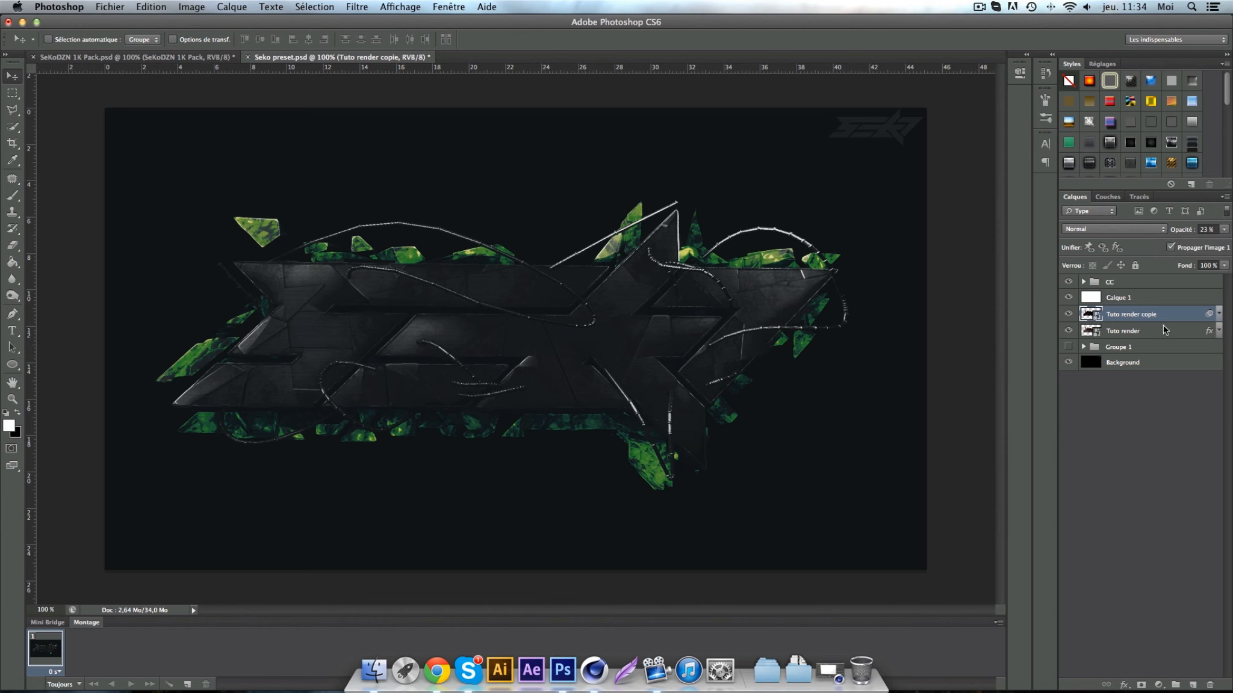
# - Duplicate the Tuto render layer and apply a Flou directionnel filter to the copy with angle 0° and distance about 101 pixels
pyautogui.click(1165, 330)
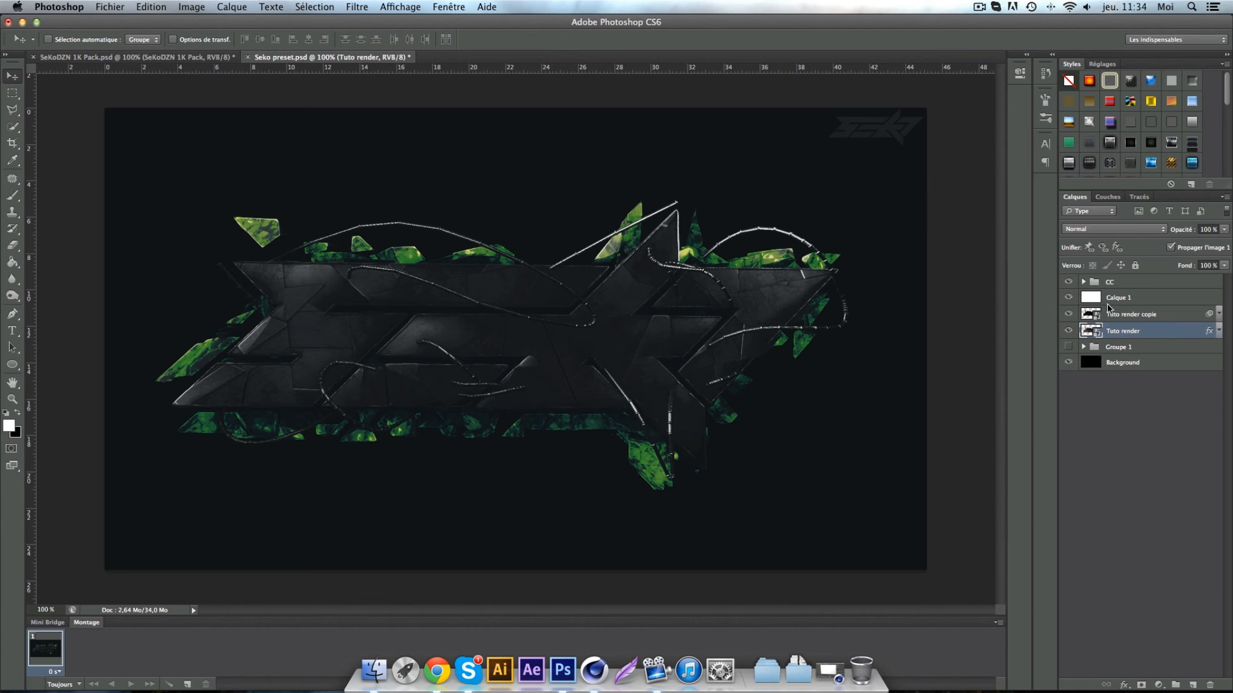
pyautogui.press('super+j')
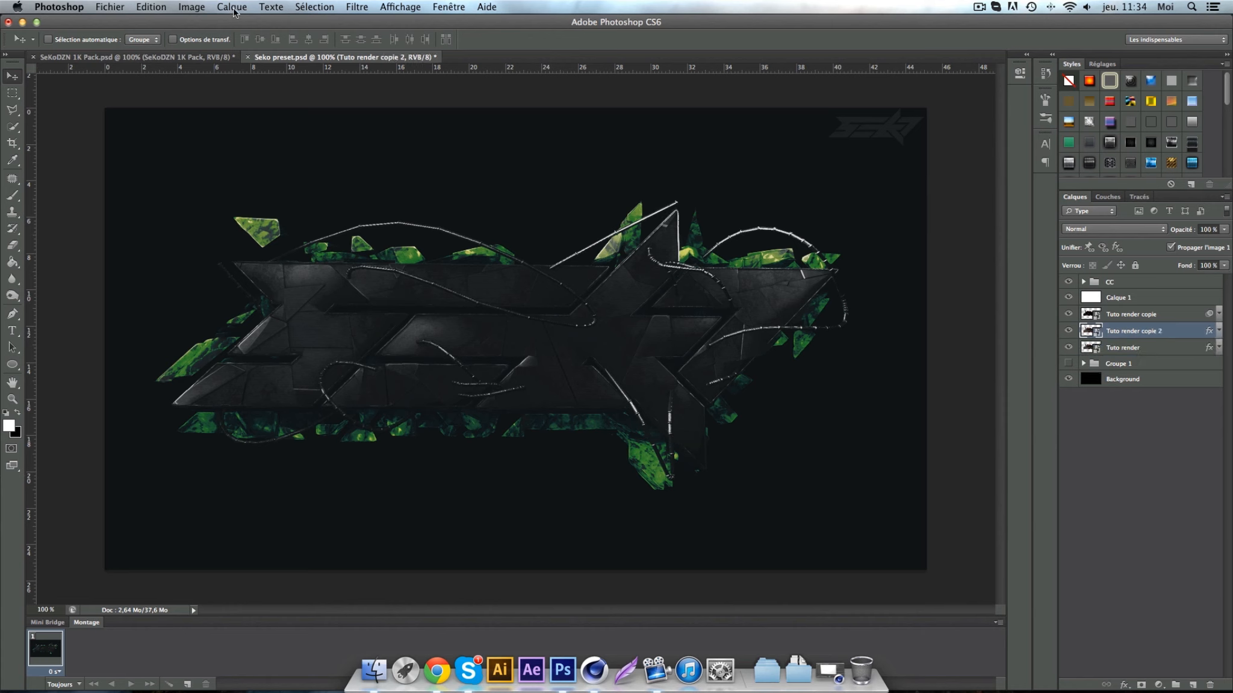
pyautogui.click(358, 6)
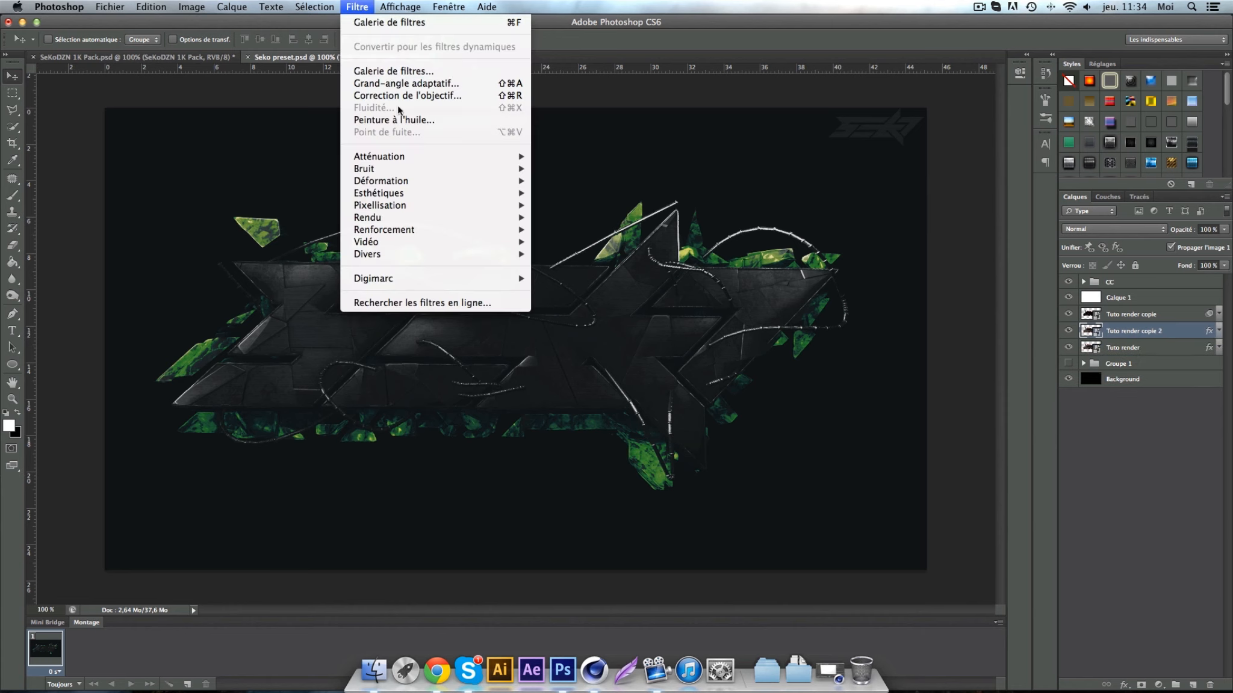
pyautogui.moveTo(393, 160)
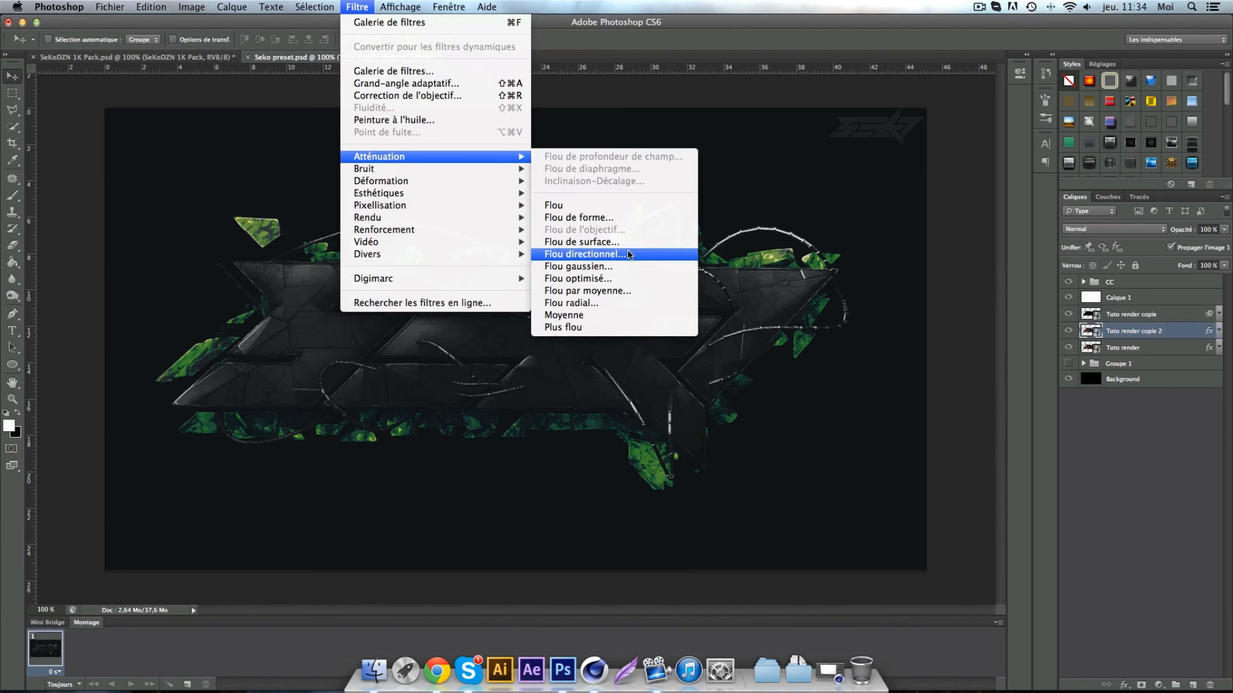
pyautogui.click(602, 254)
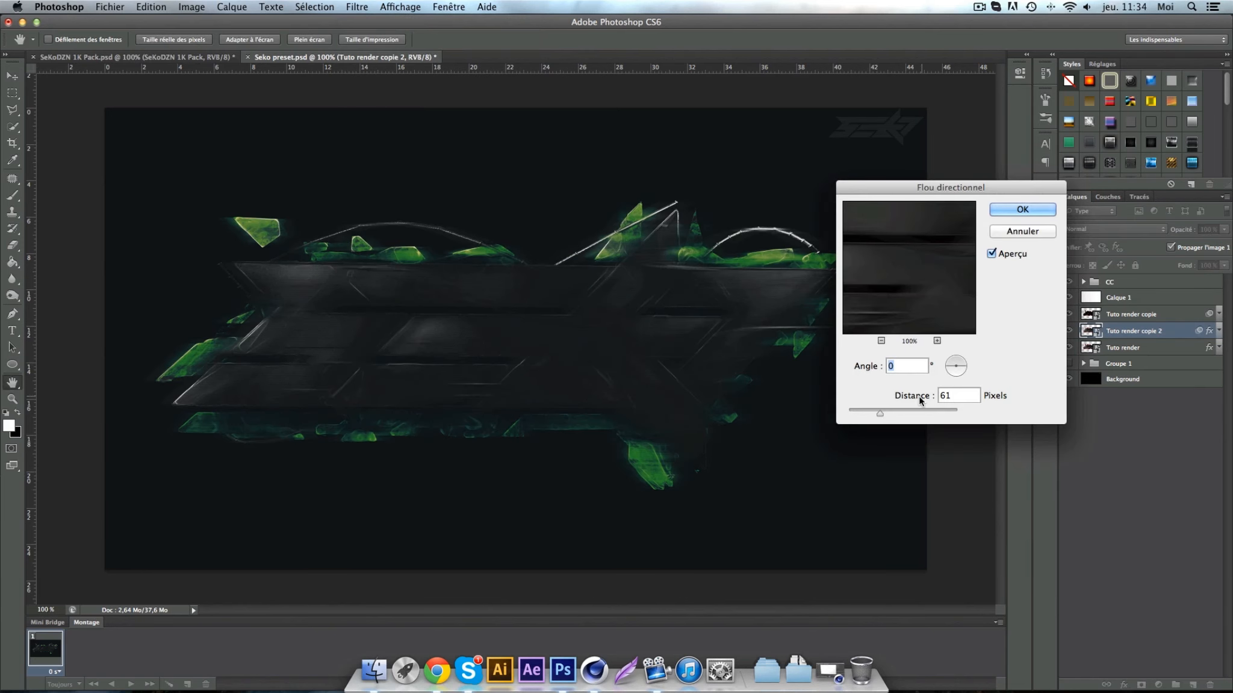
pyautogui.click(887, 411)
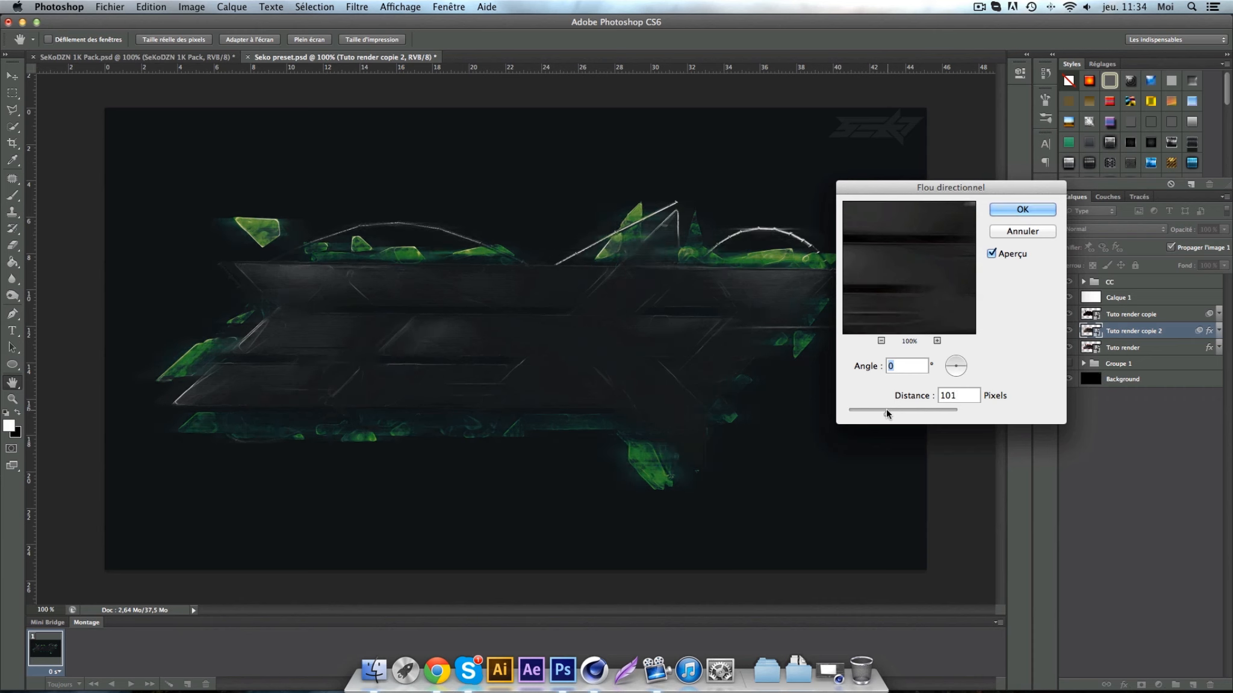
pyautogui.click(886, 411)
pyautogui.click(1027, 210)
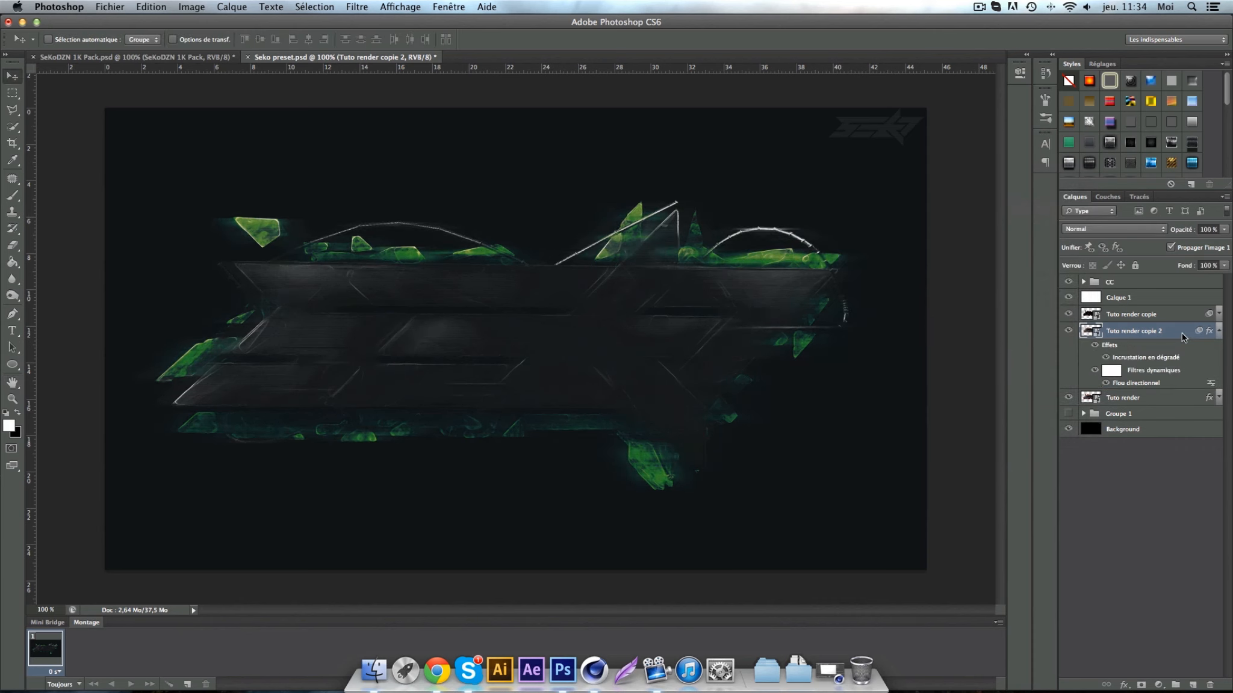
# - Collapse the effects of Tuto render copie 2 and move the layer below Tuto render
pyautogui.click(1217, 331)
pyautogui.moveTo(1153, 334); pyautogui.dragTo(1159, 356)
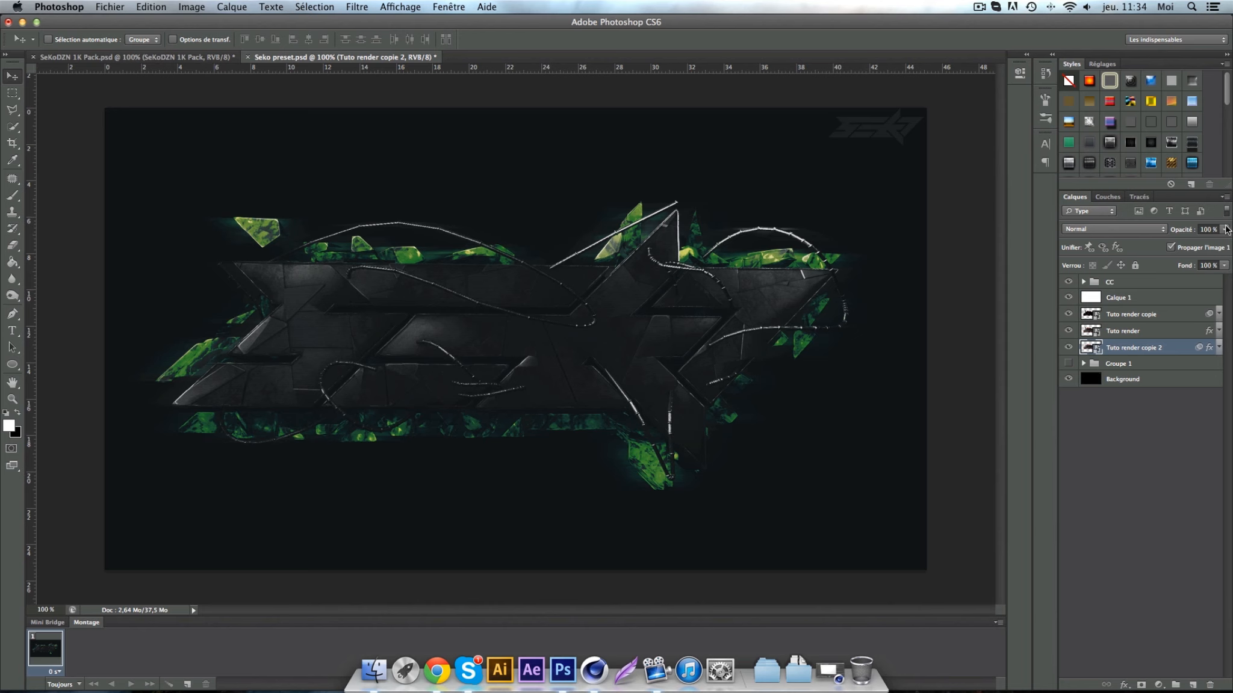
# - Set the opacity of Tuto render copie 2 to 73% and duplicate the Tuto render layer
pyautogui.moveTo(1226, 229); pyautogui.dragTo(1209, 242)
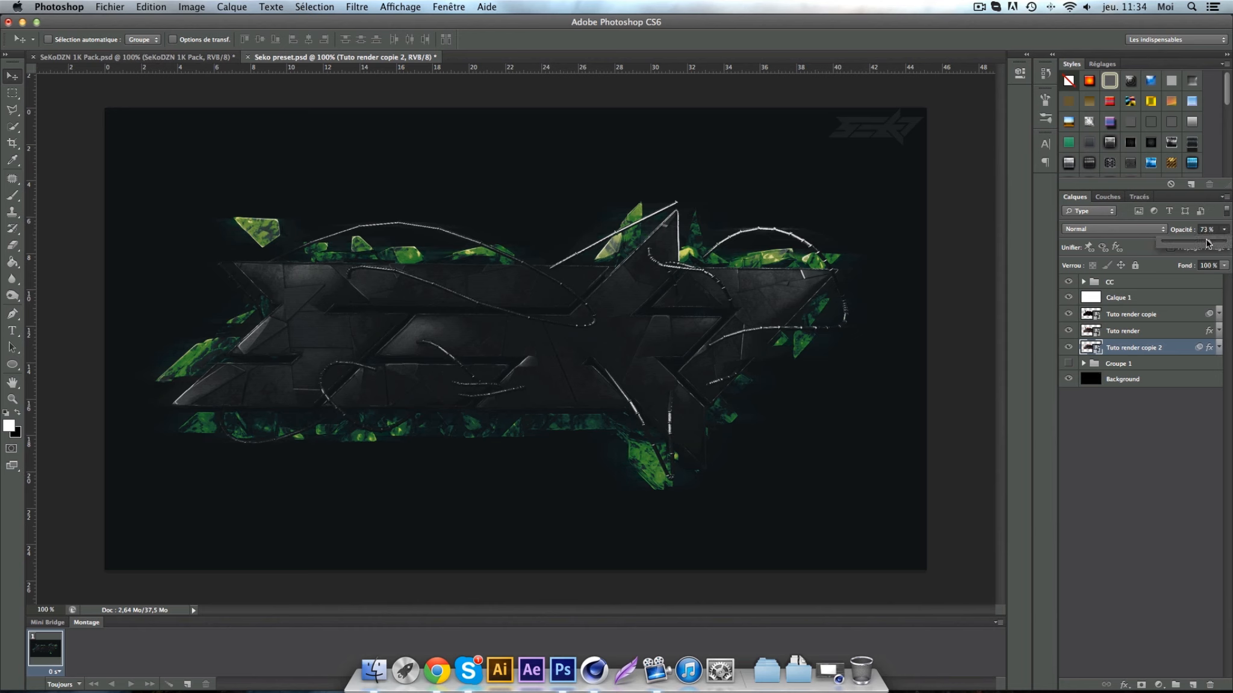
pyautogui.click(1156, 328)
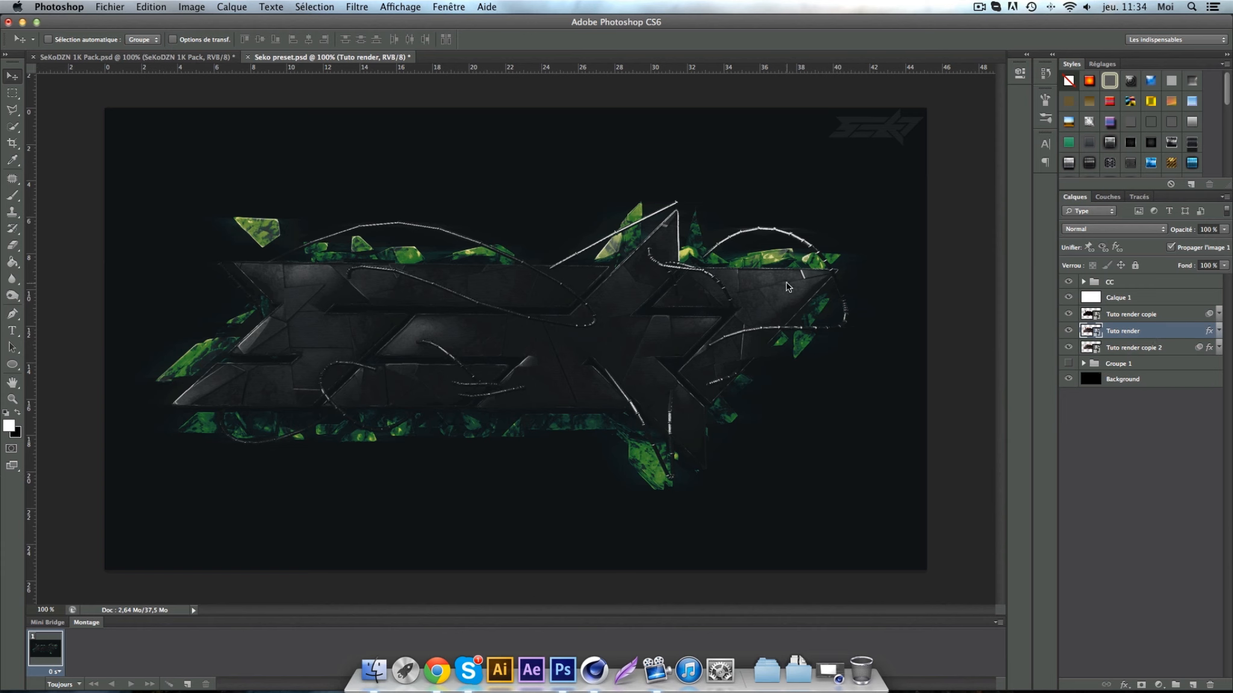
pyautogui.press('super+j')
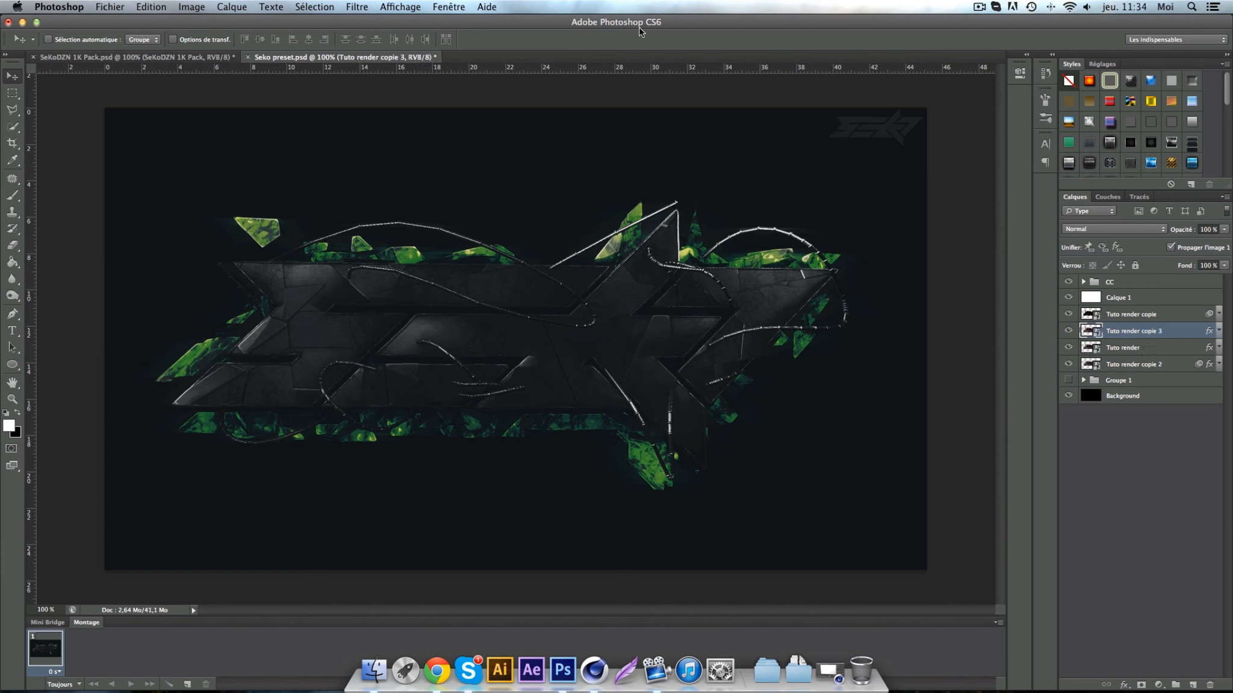
# - Apply the Contour accentué gallery filter to Tuto render copie 3 with Epaisseur 1, Luminosité 43 and Lissage 15, and collapse its effects list
pyautogui.click(360, 6)
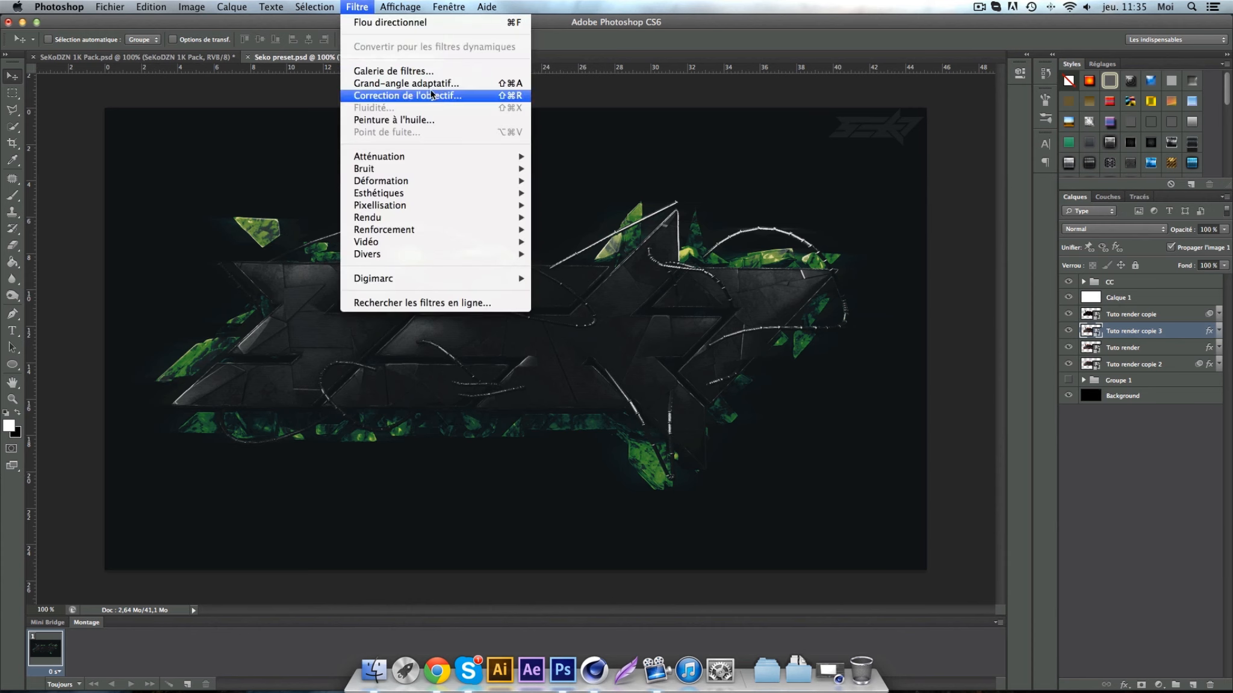
pyautogui.click(444, 72)
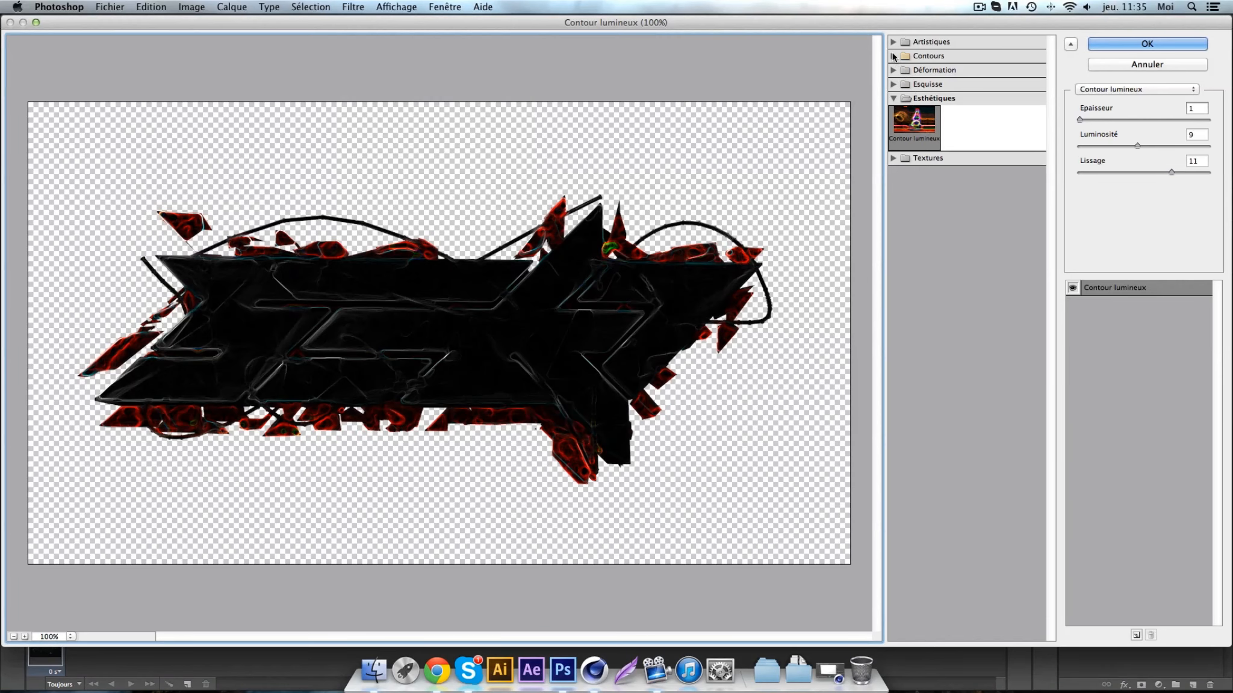
pyautogui.click(893, 42)
pyautogui.click(894, 42)
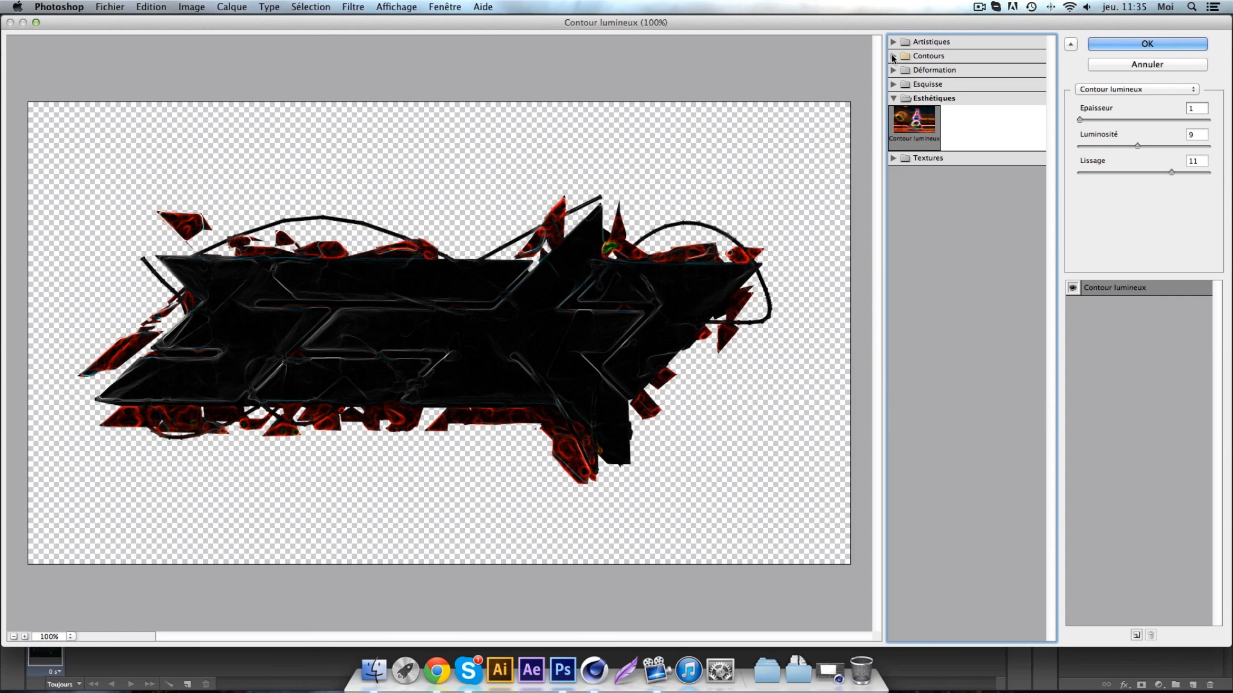
pyautogui.click(894, 56)
pyautogui.click(965, 73)
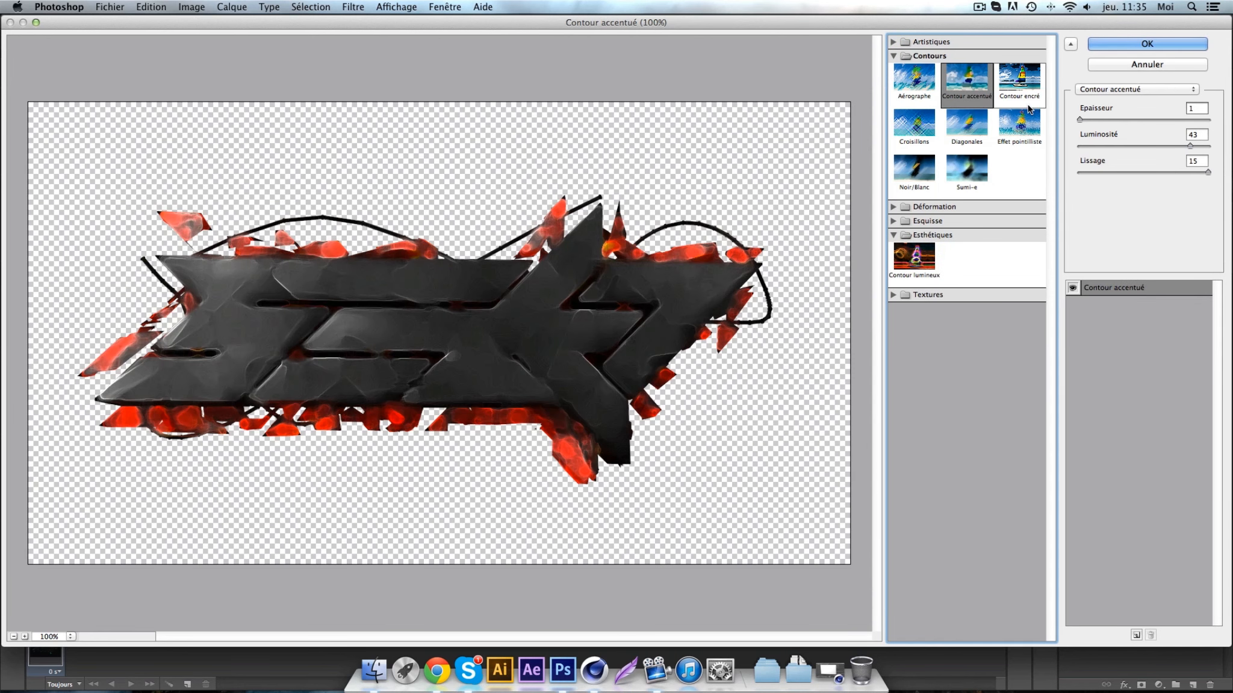
pyautogui.click(1195, 109)
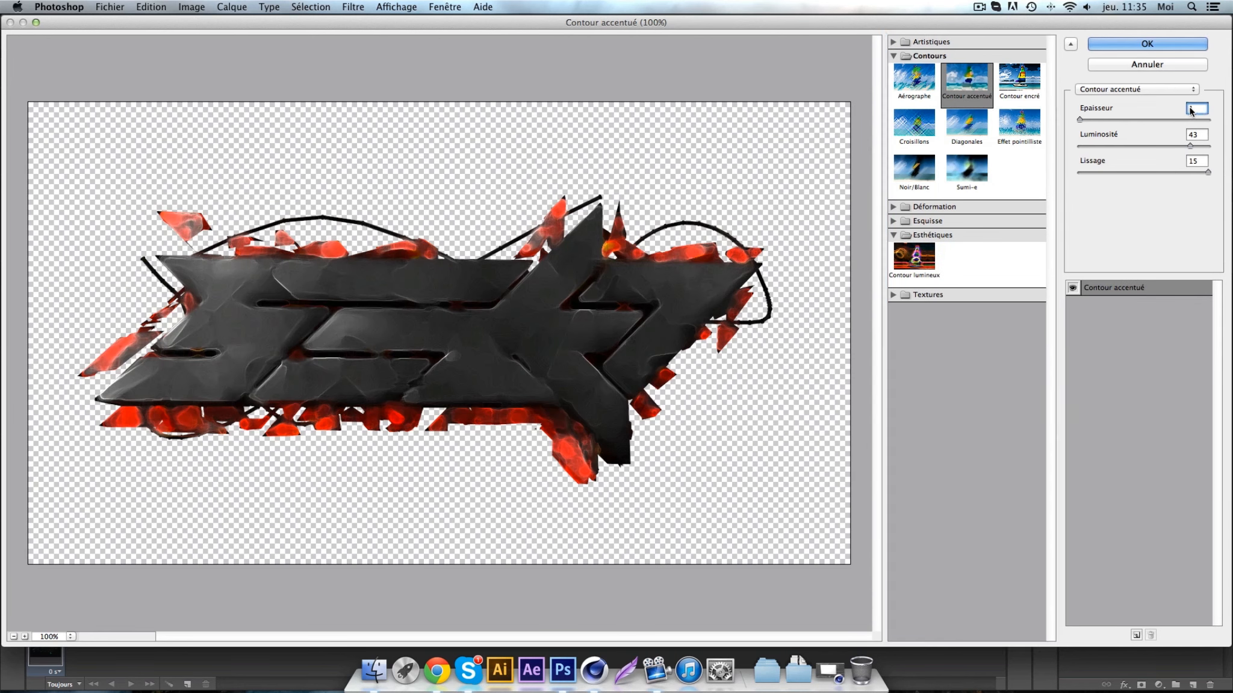
pyautogui.click(1195, 135)
pyautogui.click(1200, 163)
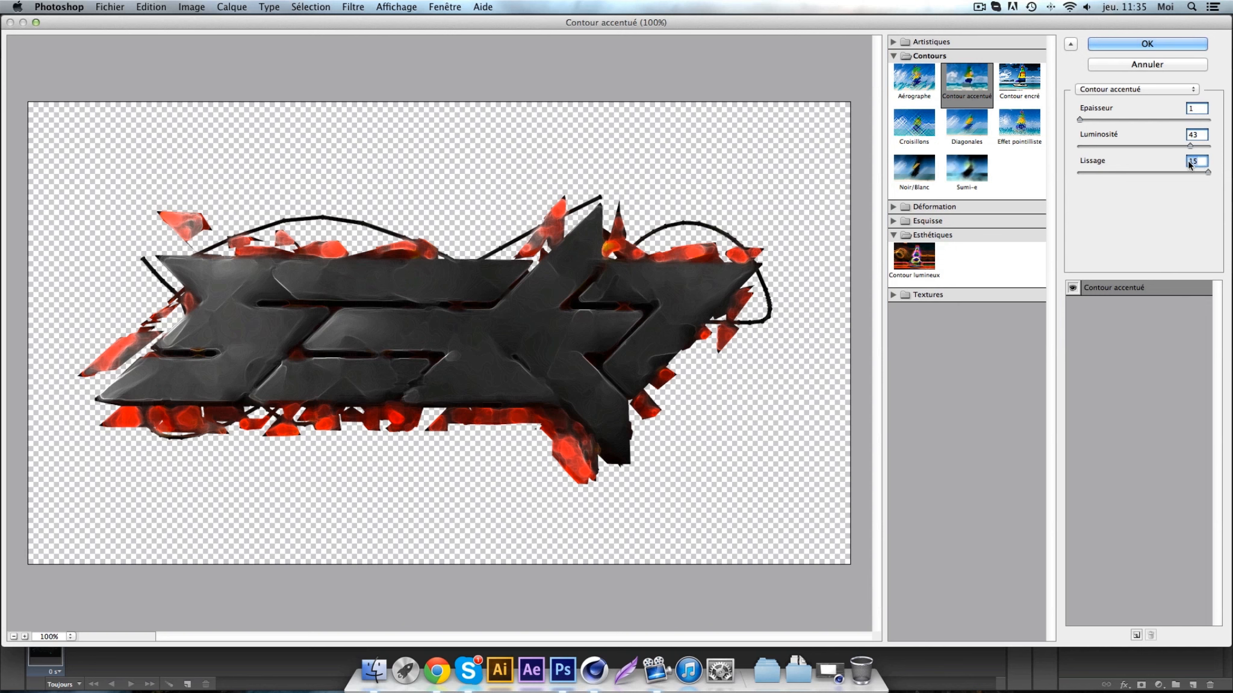
pyautogui.click(1123, 44)
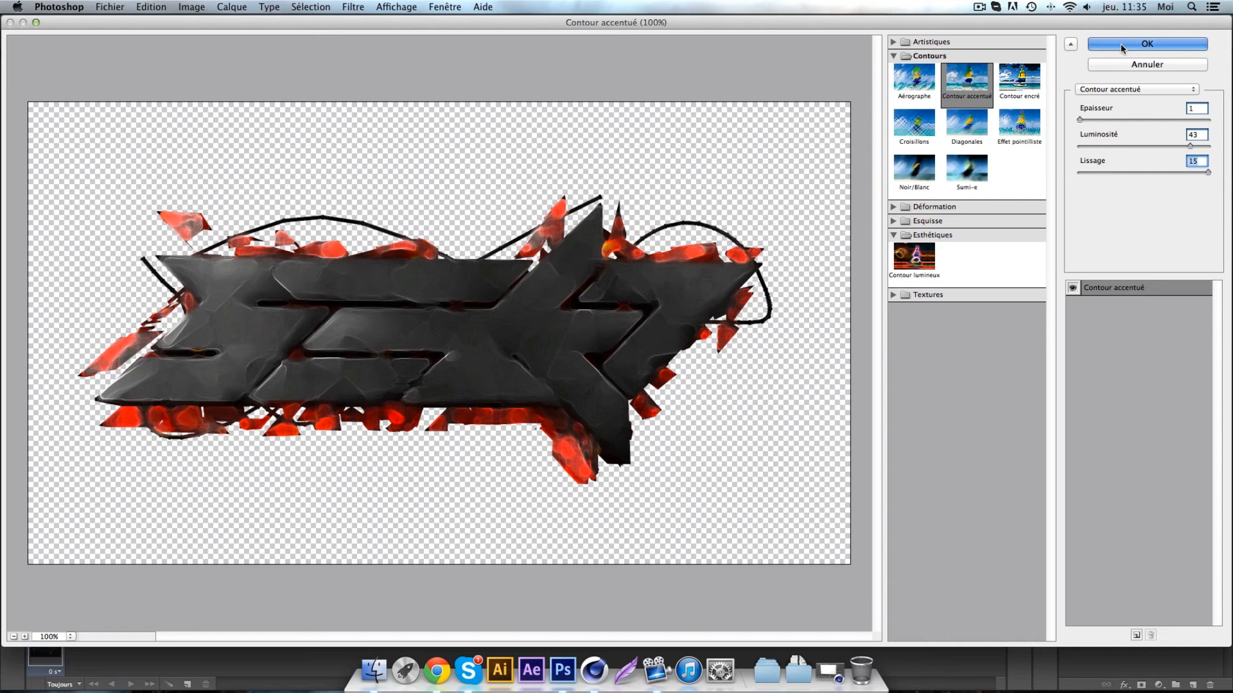
pyautogui.click(1218, 330)
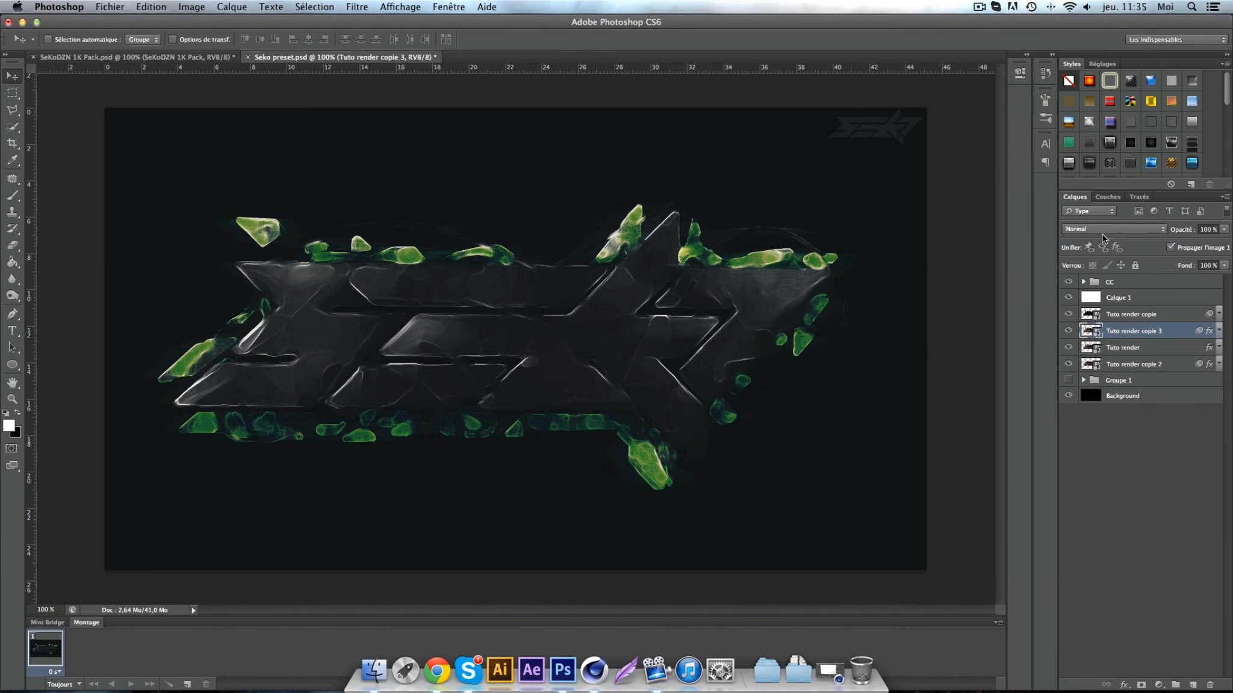
# - Set Tuto render copie 3 to the Eclaircir blend mode at 31% opacity and toggle its visibility to compare
pyautogui.click(1105, 232)
pyautogui.click(1094, 303)
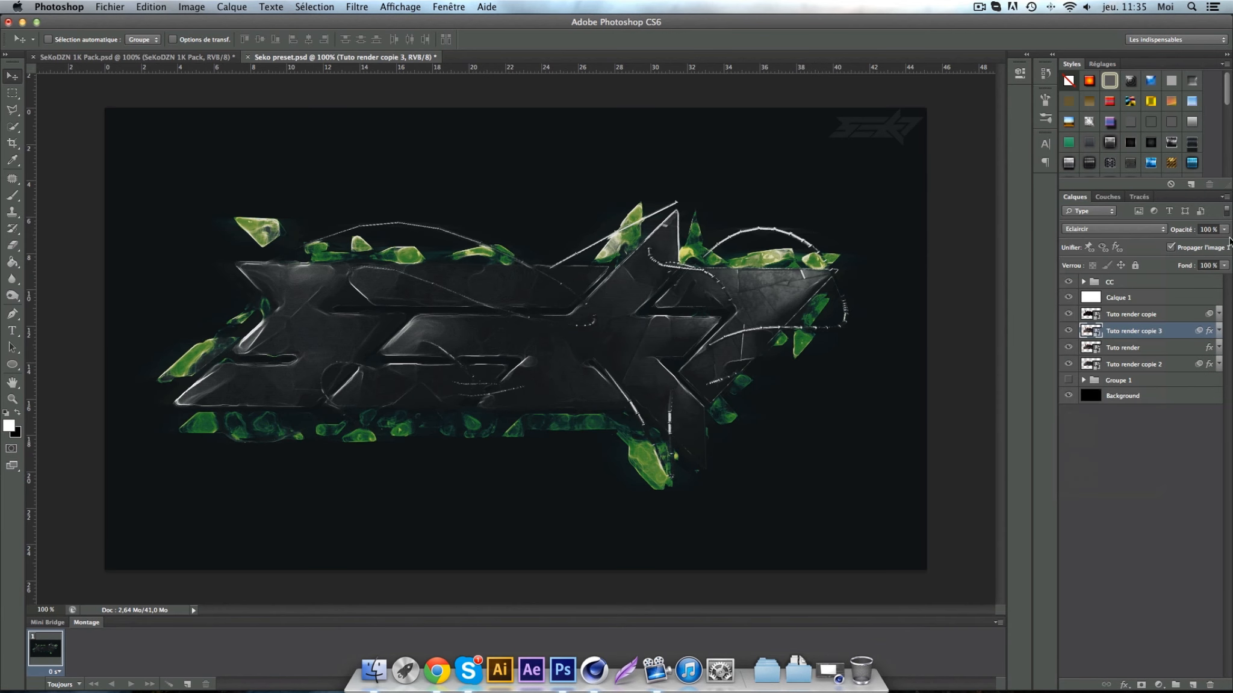
pyautogui.click(1224, 229)
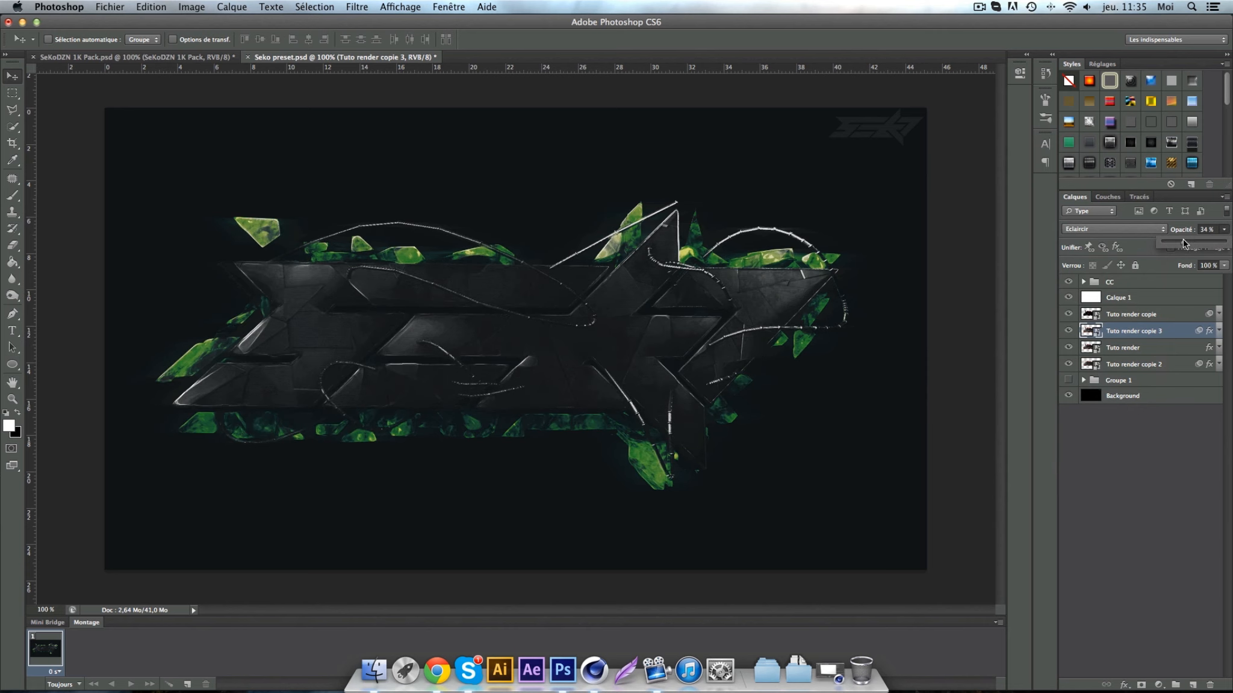
pyautogui.moveTo(1183, 242); pyautogui.dragTo(1181, 241)
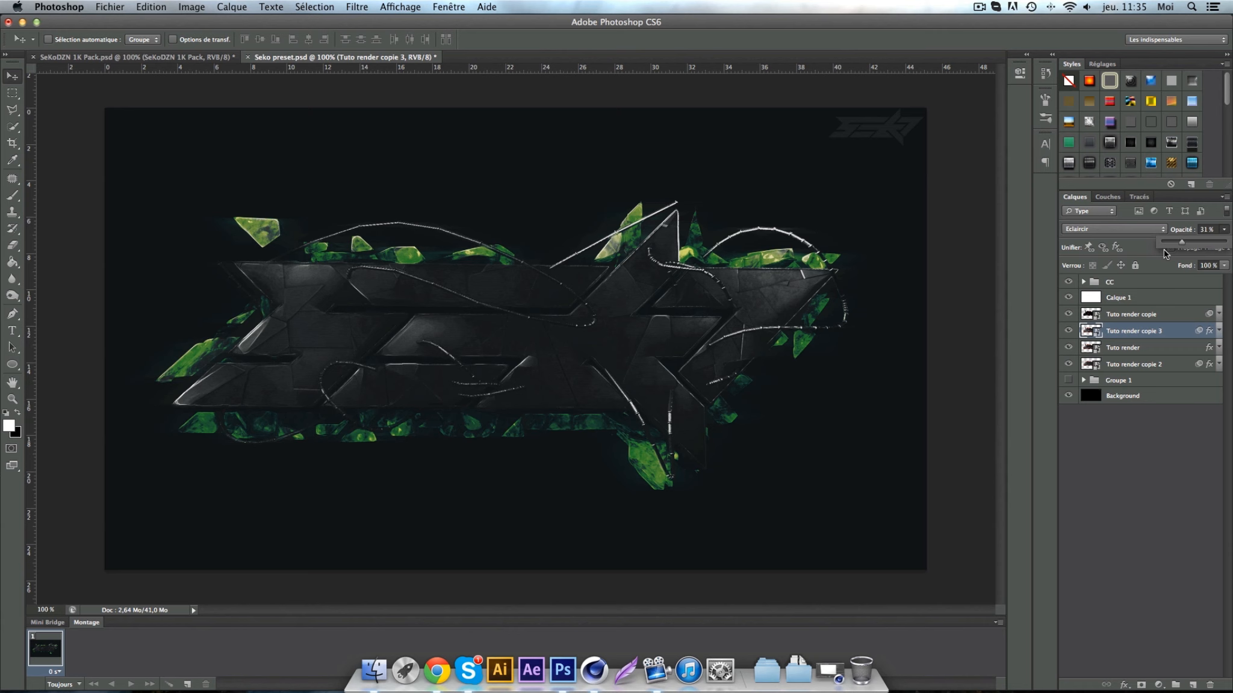
pyautogui.click(1076, 328)
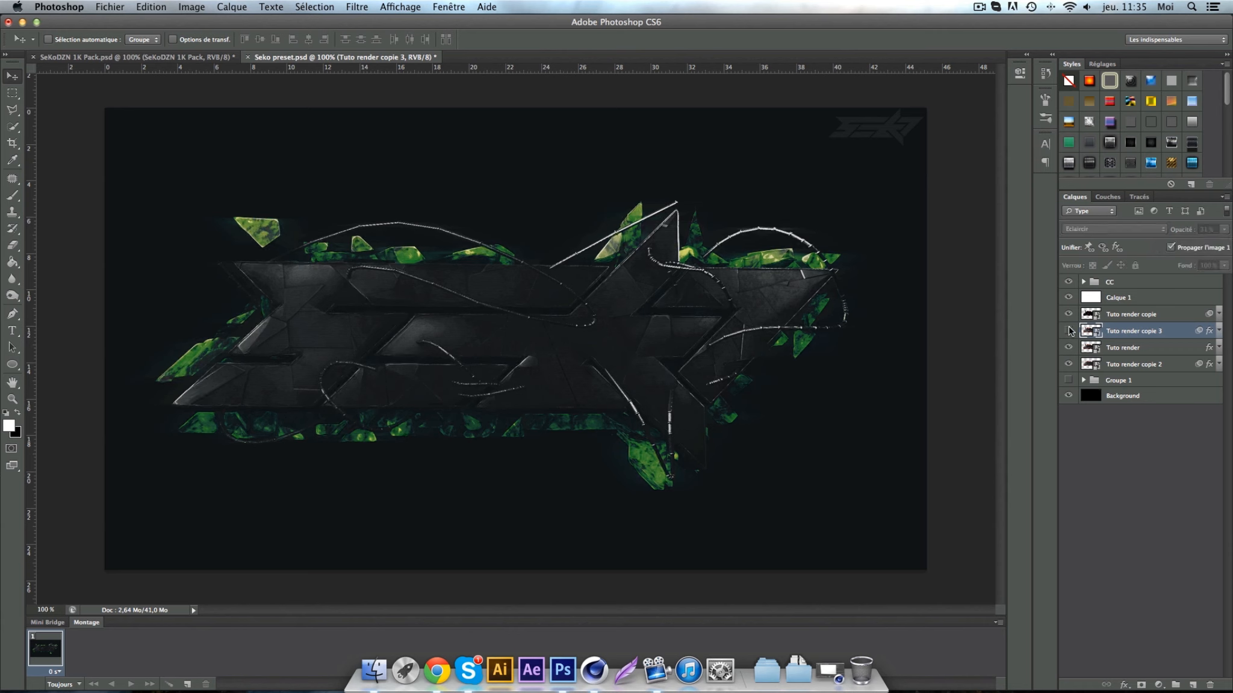
# - Duplicate the Tuto render layer and apply the Verre gallery filter to the copy with Déformation 1, Lissage 5, Dépolie texture and 105% scale
pyautogui.click(1134, 348)
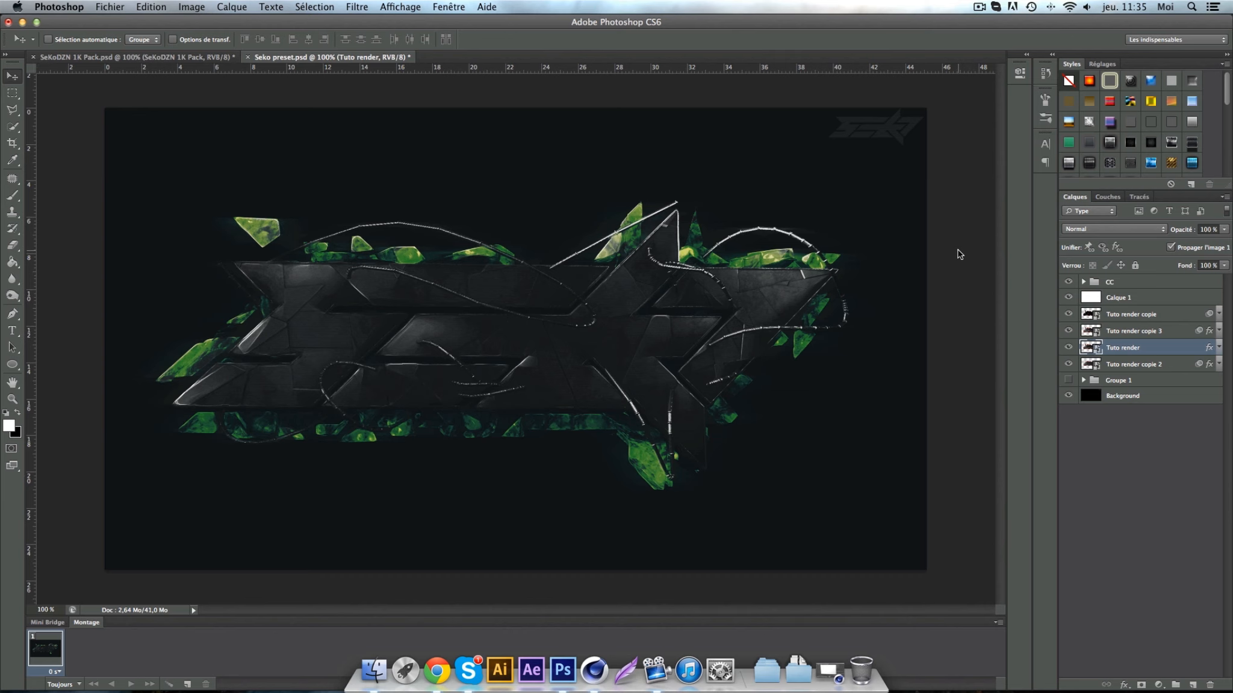
pyautogui.press('super+j')
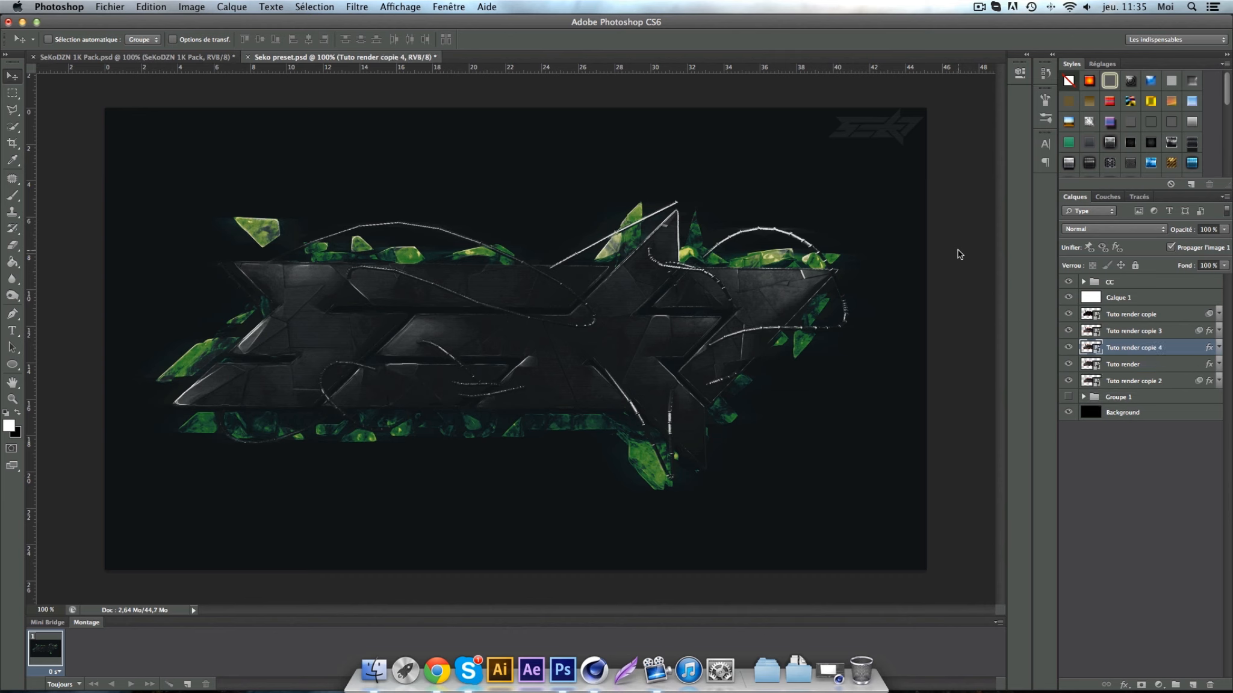
pyautogui.click(357, 6)
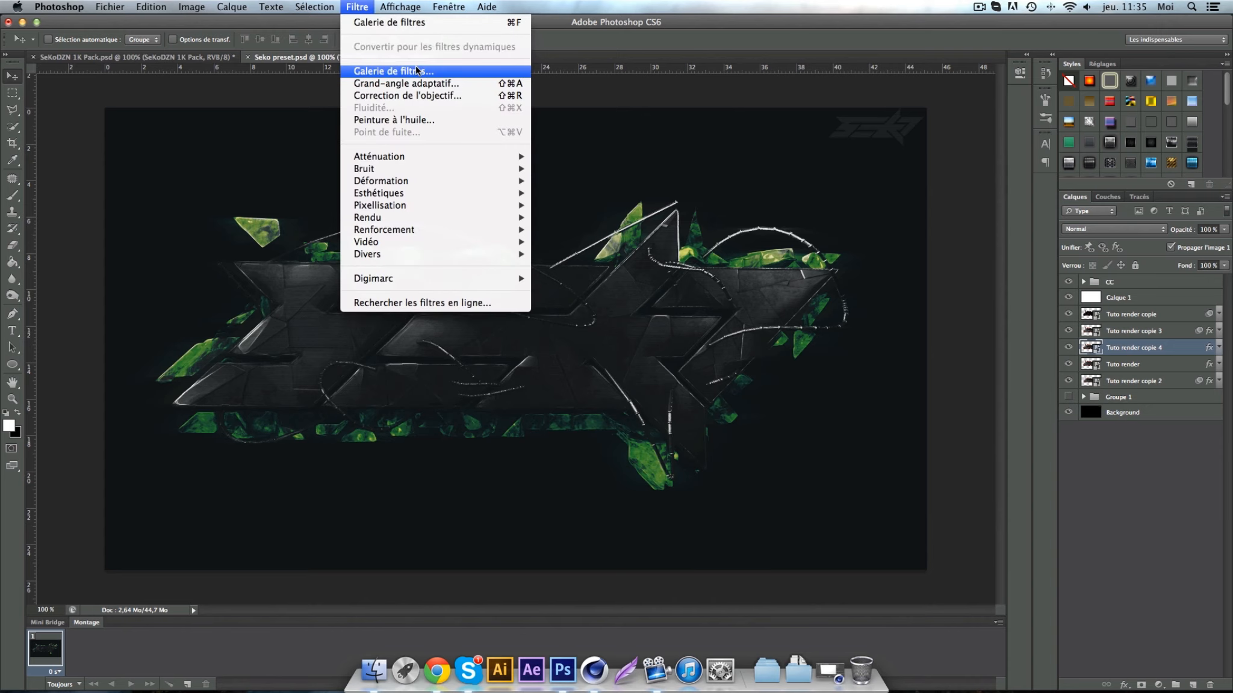
pyautogui.click(376, 71)
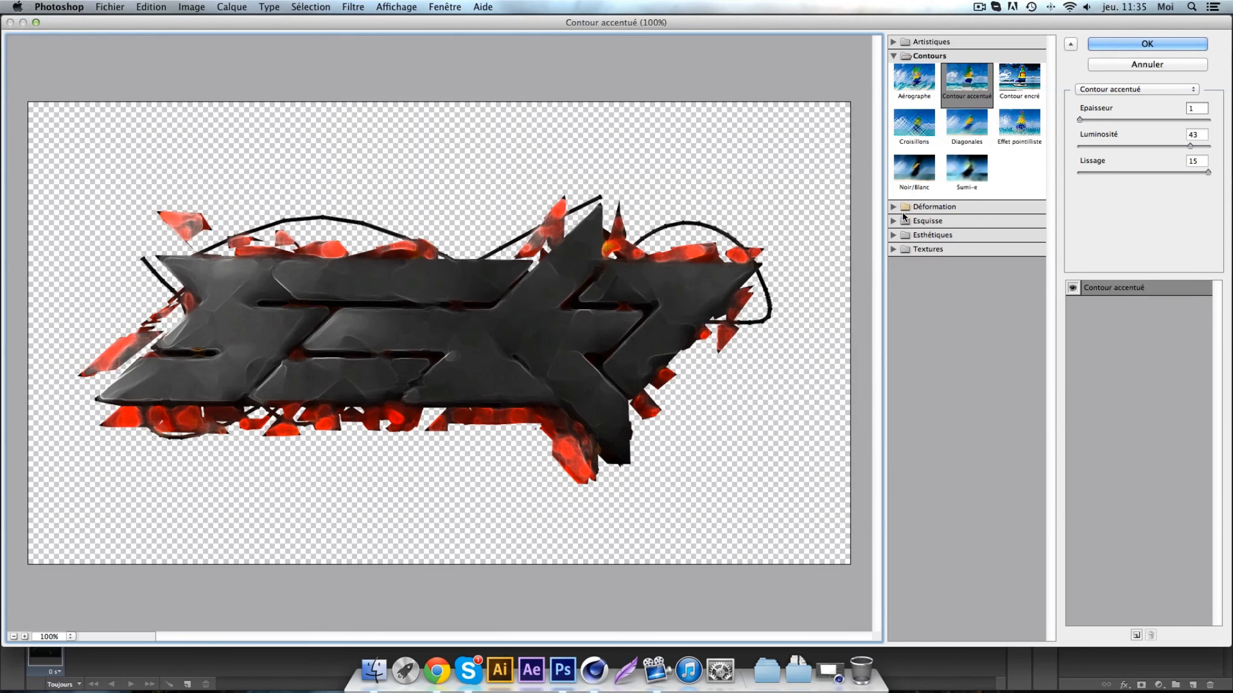
pyautogui.click(903, 208)
pyautogui.click(1033, 233)
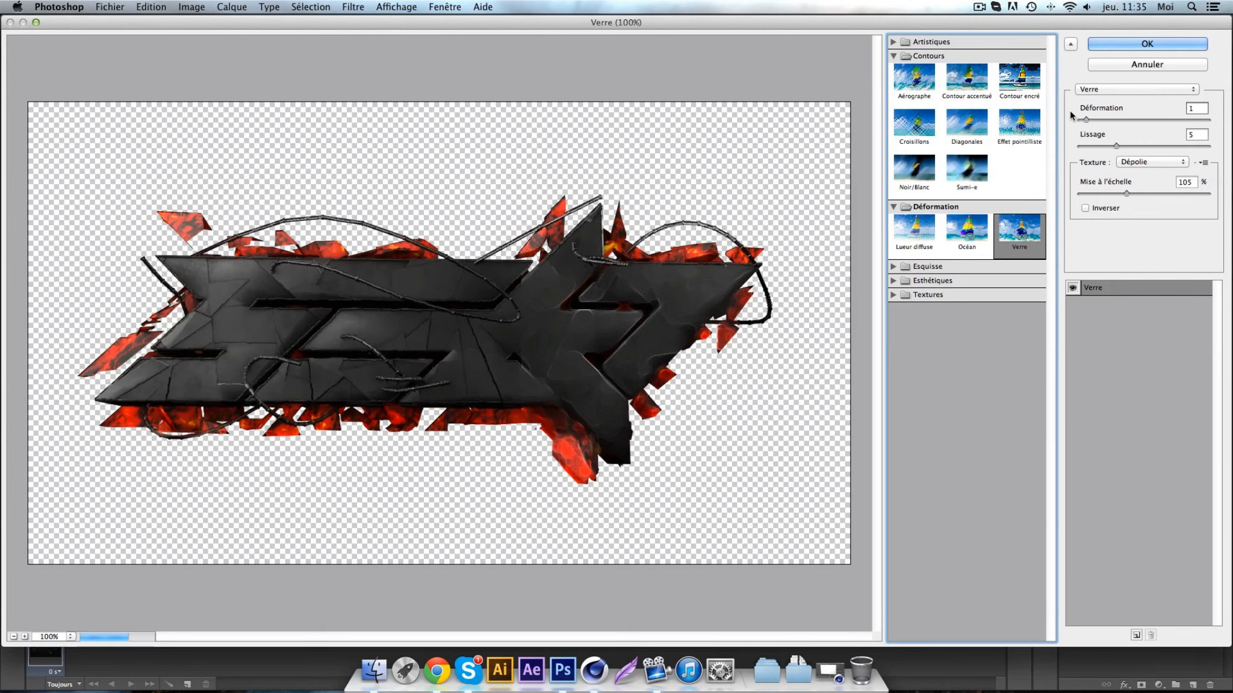
pyautogui.click(1197, 108)
pyautogui.click(1200, 136)
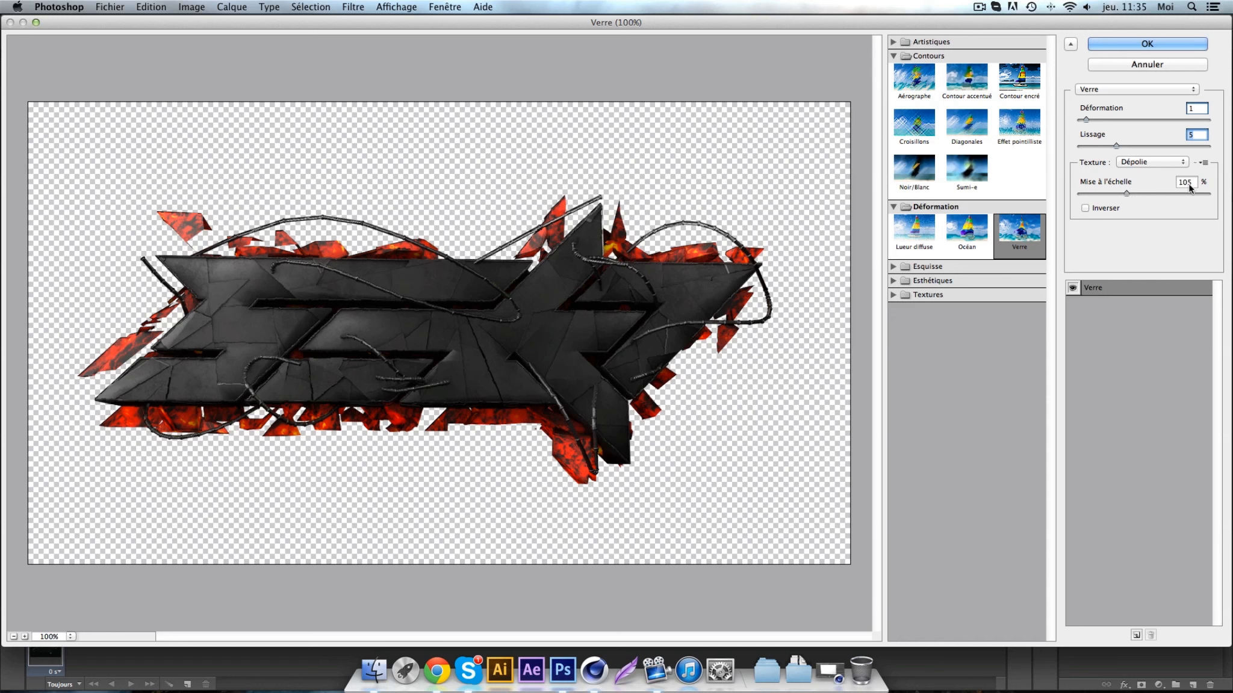
pyautogui.click(1143, 163)
pyautogui.click(1158, 163)
pyautogui.click(1125, 44)
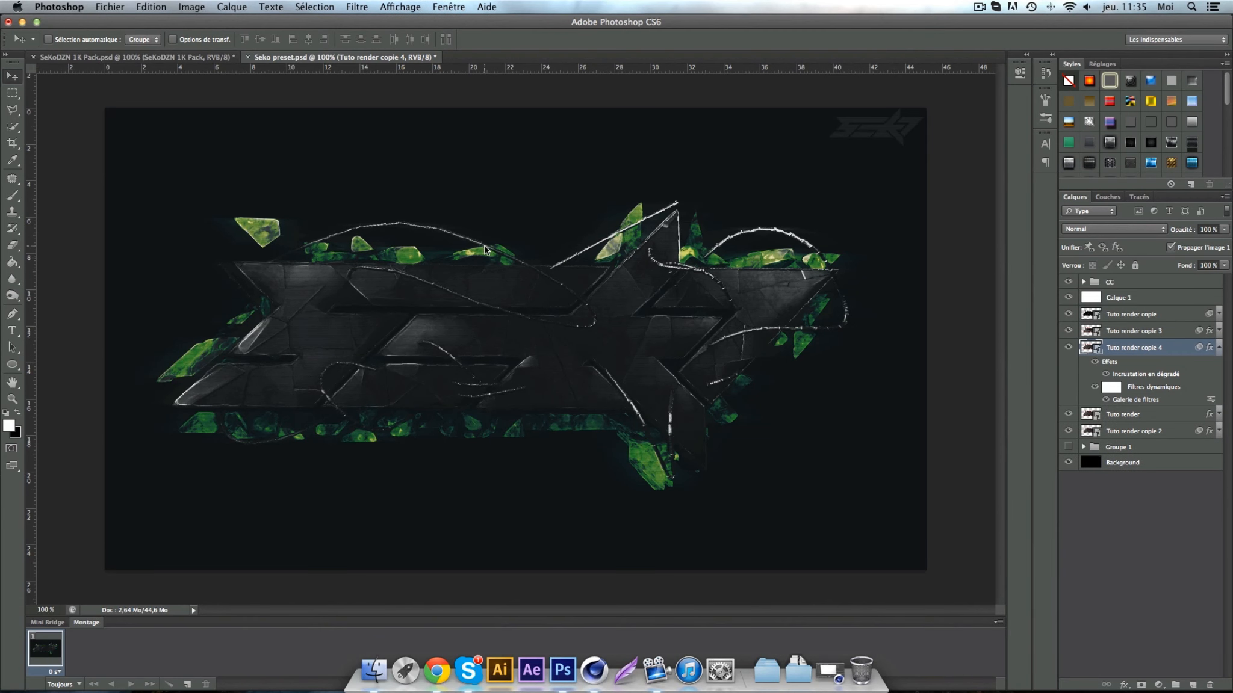
pyautogui.click(1218, 347)
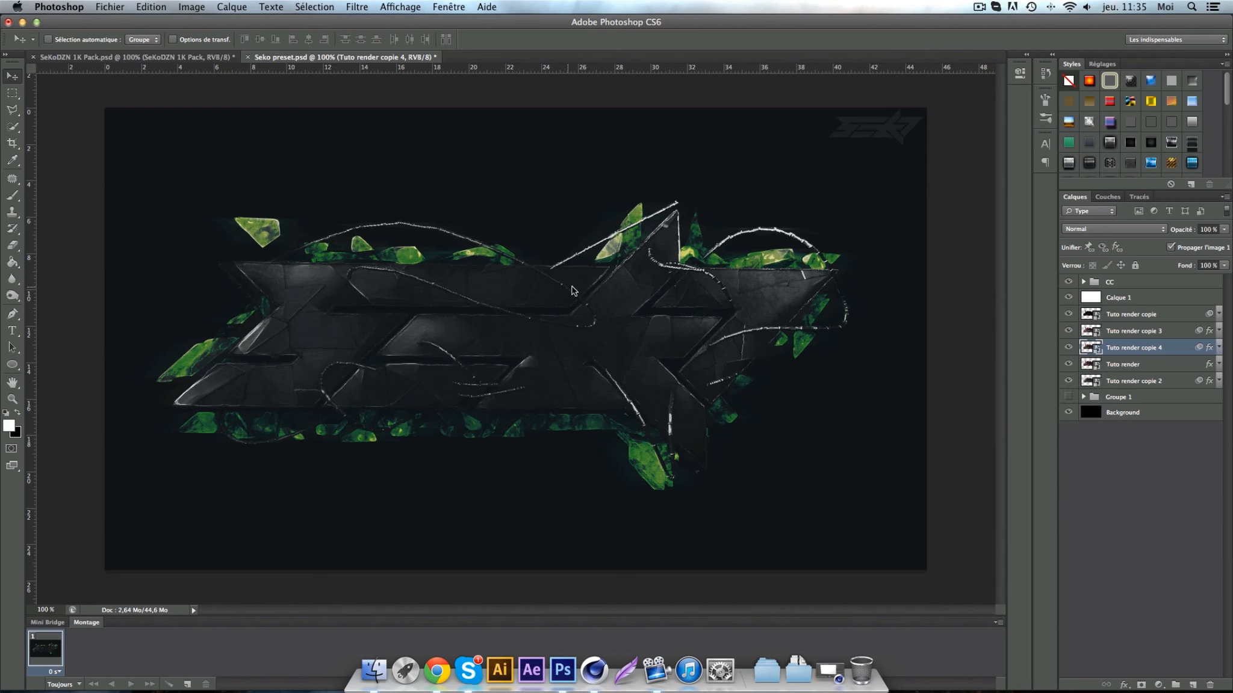
# - Copy the SeKoDZN - Texture 16 layer from the Textures group of SeKoDZN 1K Pack.psd into Seko preset.psd, directly above Tuto render
pyautogui.click(1154, 367)
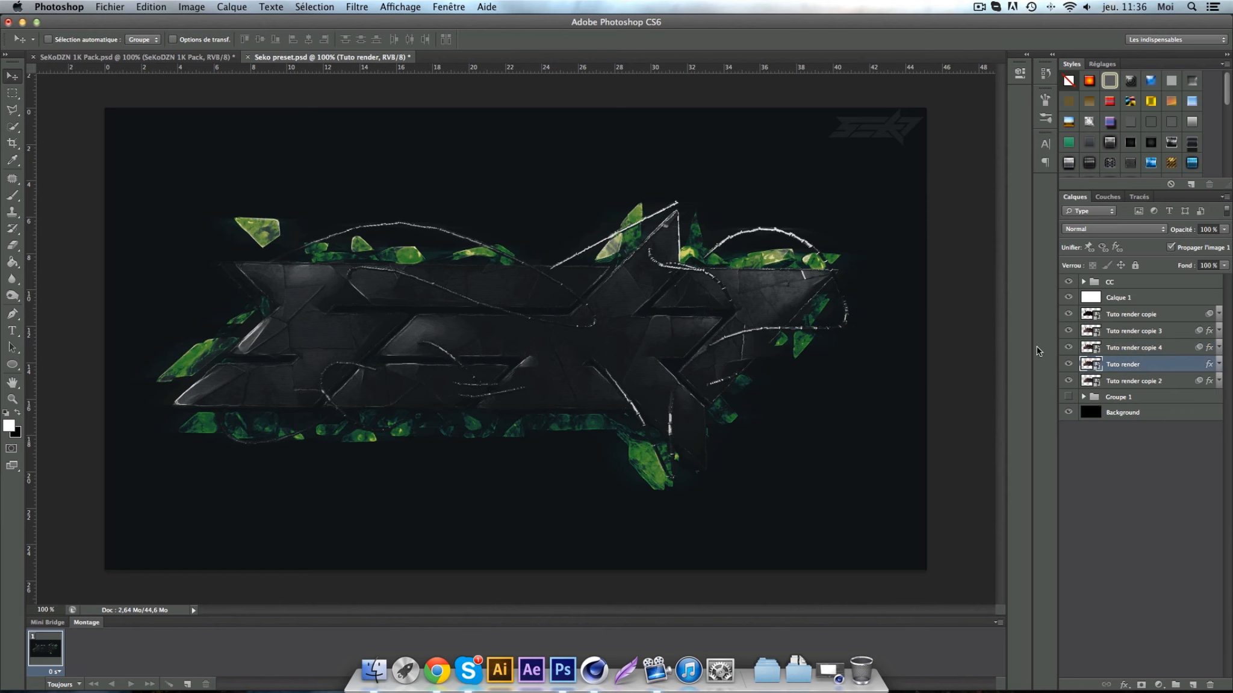
pyautogui.click(139, 57)
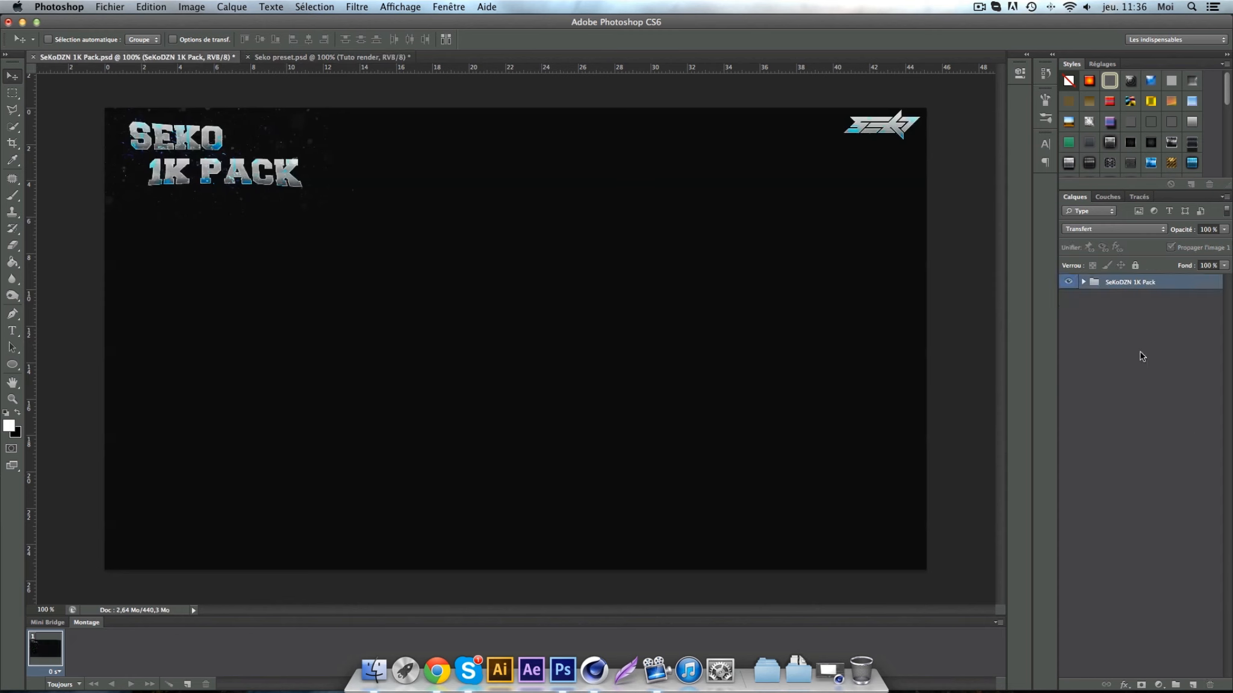
pyautogui.click(1083, 282)
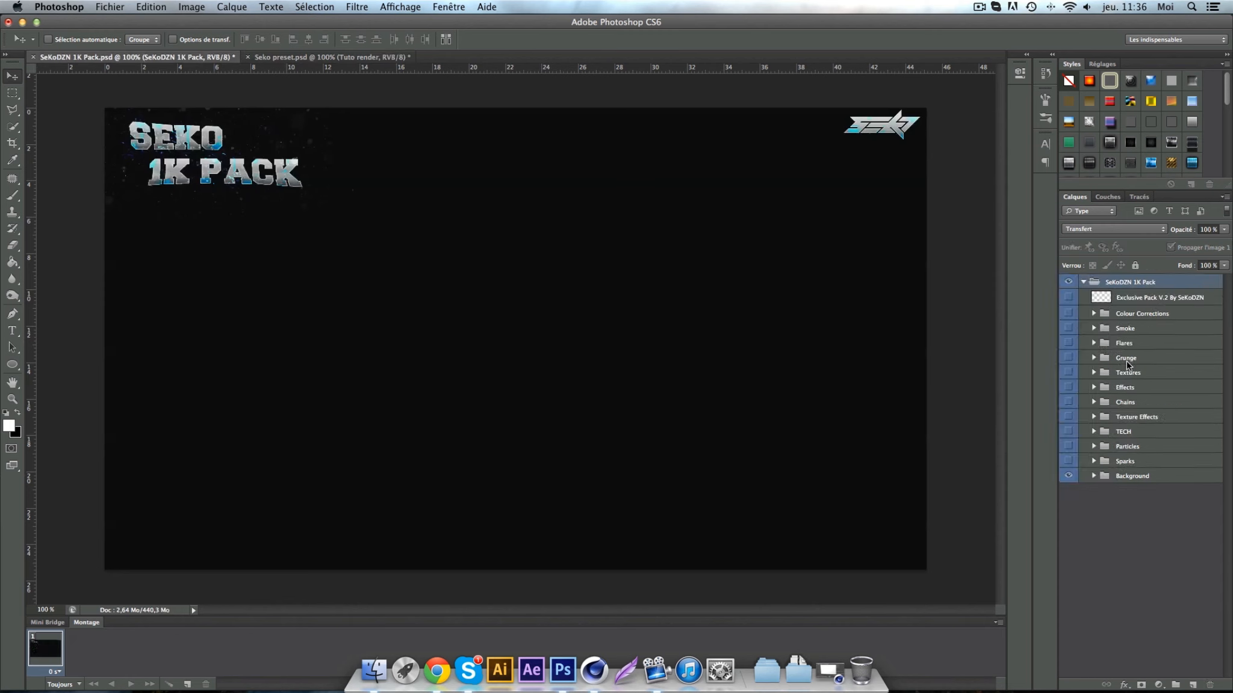
pyautogui.click(1093, 372)
pyautogui.scroll(-3, 1079, 514)
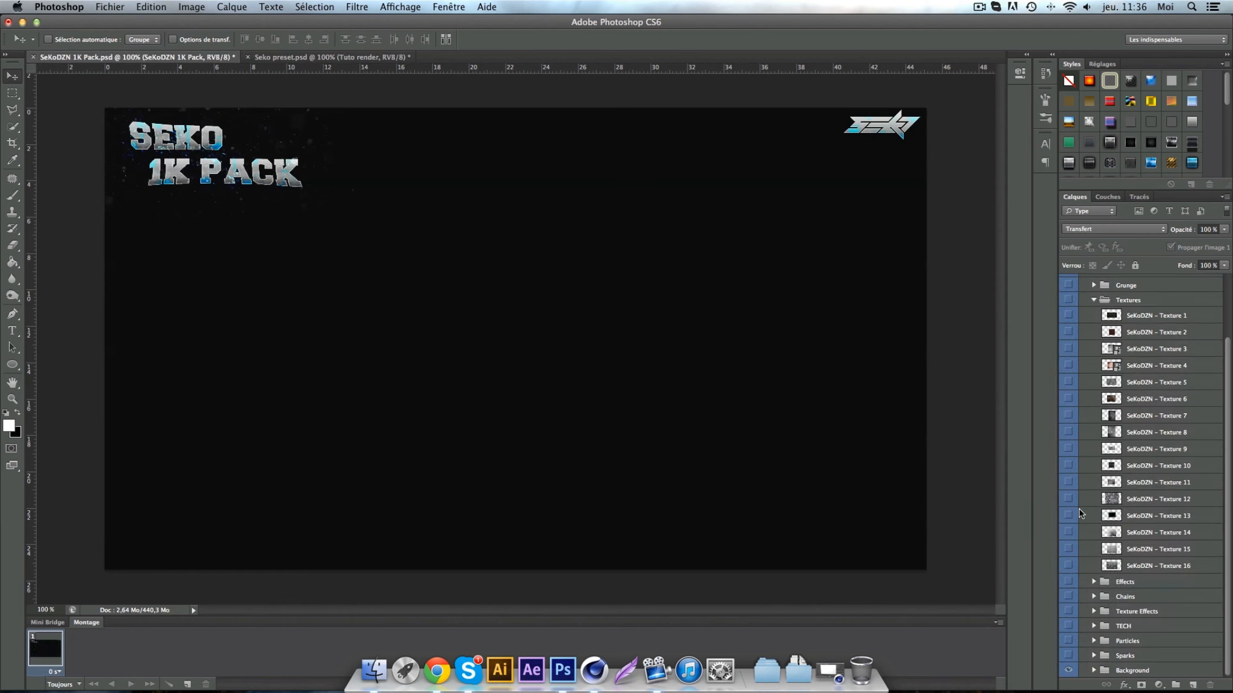
pyautogui.click(1069, 566)
pyautogui.click(1147, 566)
pyautogui.moveTo(511, 280); pyautogui.dragTo(410, 202)
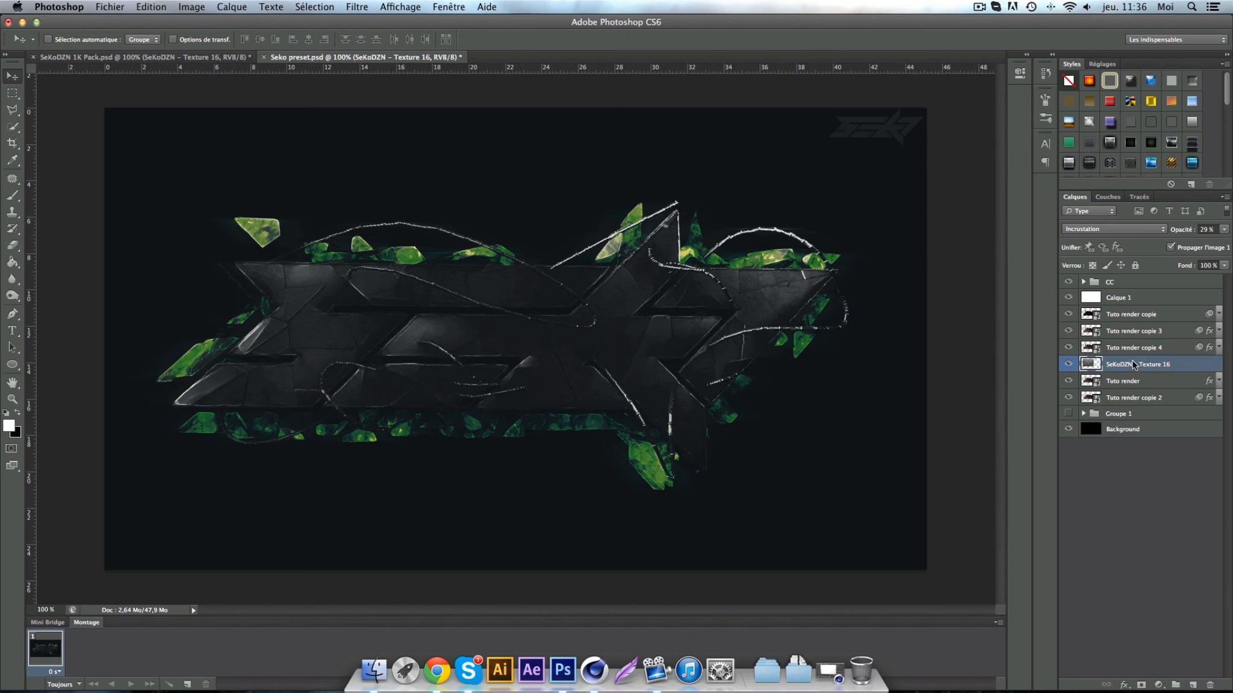
# - Move the SeKoDZN - Texture 16 layer above Tuto render copie 4 and position the texture over the logo
pyautogui.moveTo(1134, 364); pyautogui.dragTo(1134, 340)
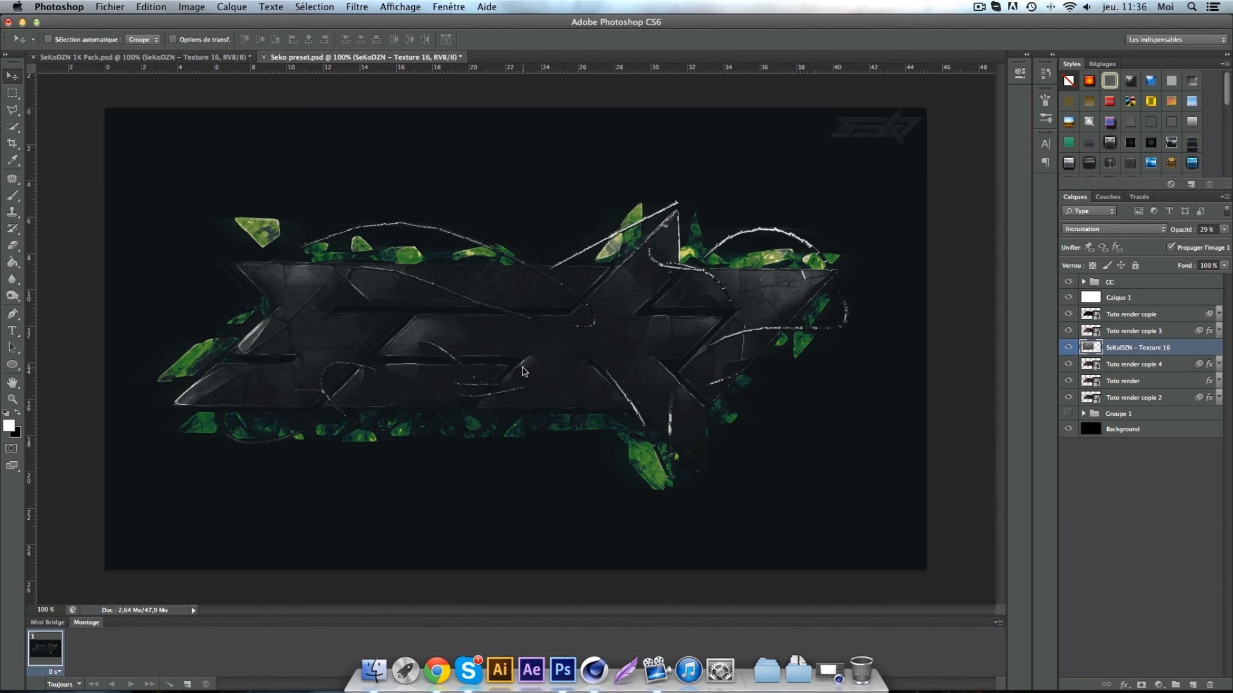
pyautogui.moveTo(523, 371); pyautogui.dragTo(543, 416)
# - Duplicate the Texture 16 layer and place the copy over the right part of the logo
pyautogui.press('super+j')
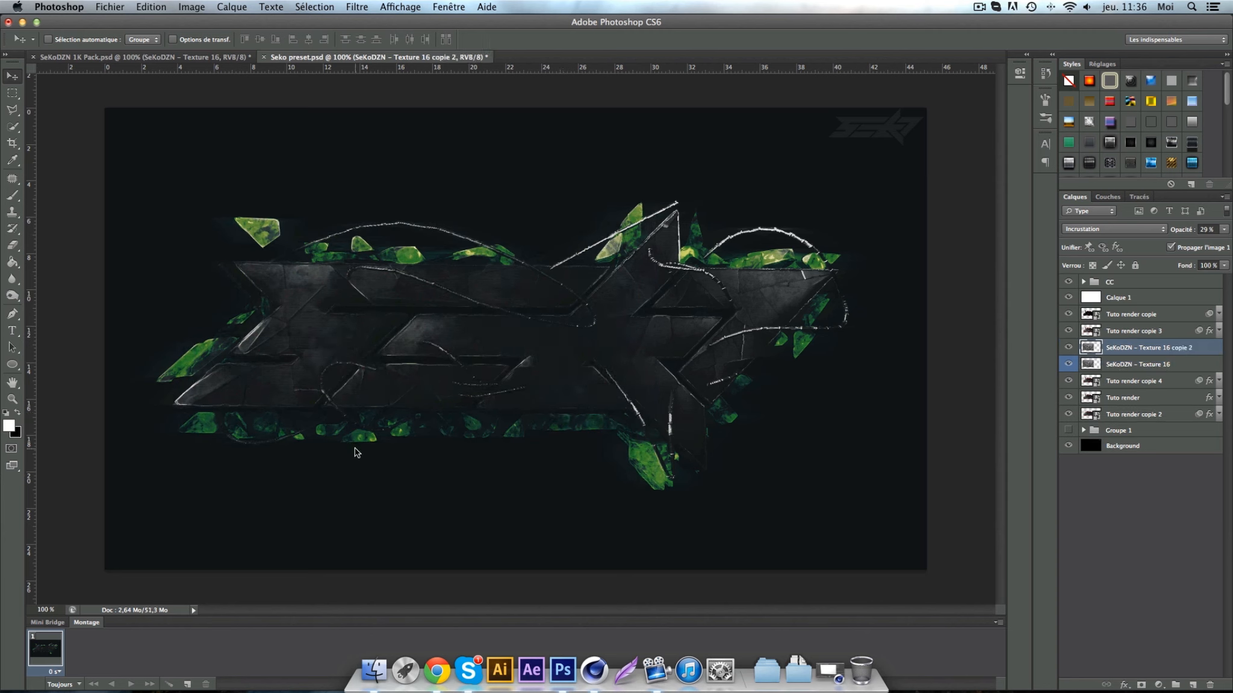
pyautogui.moveTo(310, 424); pyautogui.dragTo(647, 386)
pyautogui.moveTo(851, 349); pyautogui.dragTo(857, 349)
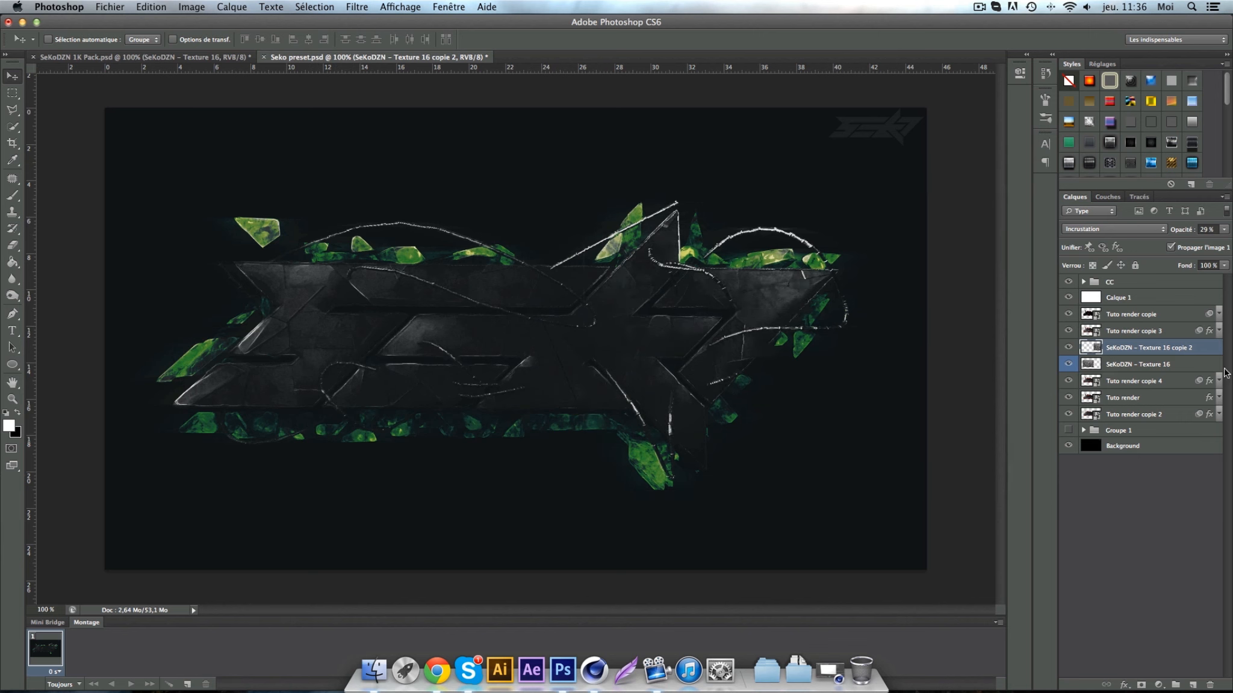
# - Merge the two Texture 16 layers into one and set the merged layer's blend mode to Incrustation
pyautogui.keyDown('shift'); pyautogui.click(1166, 365); pyautogui.keyUp('shift')
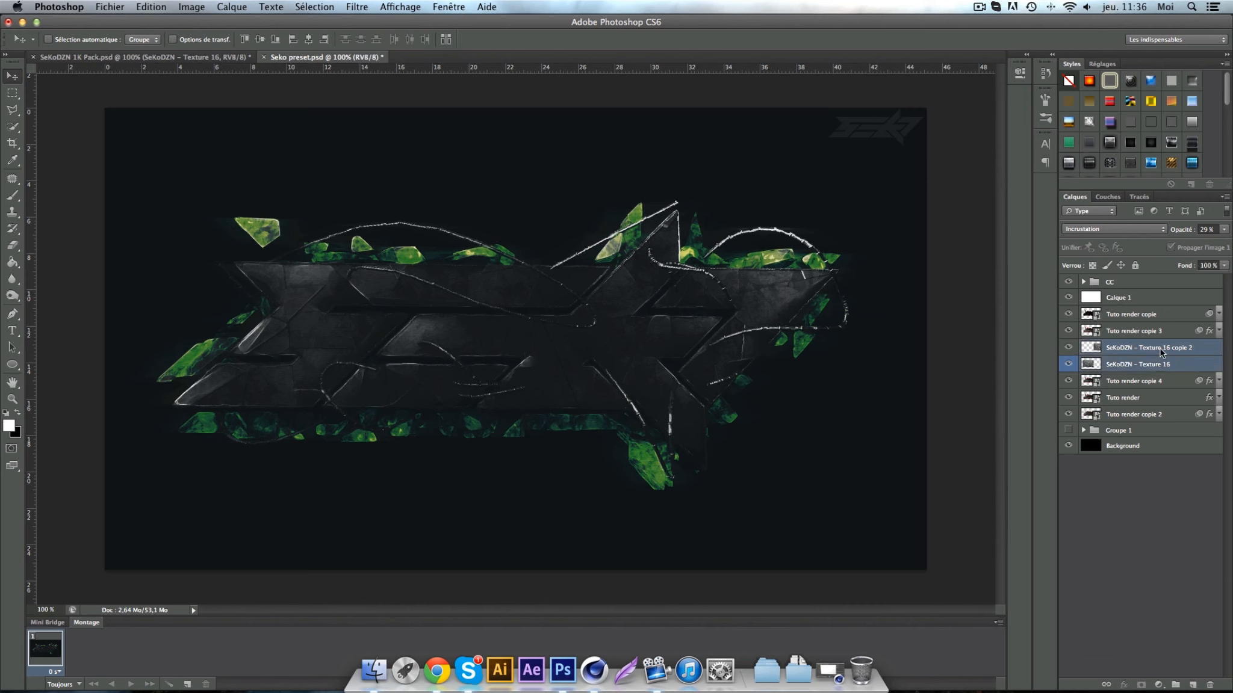
pyautogui.rightClick(1160, 350)
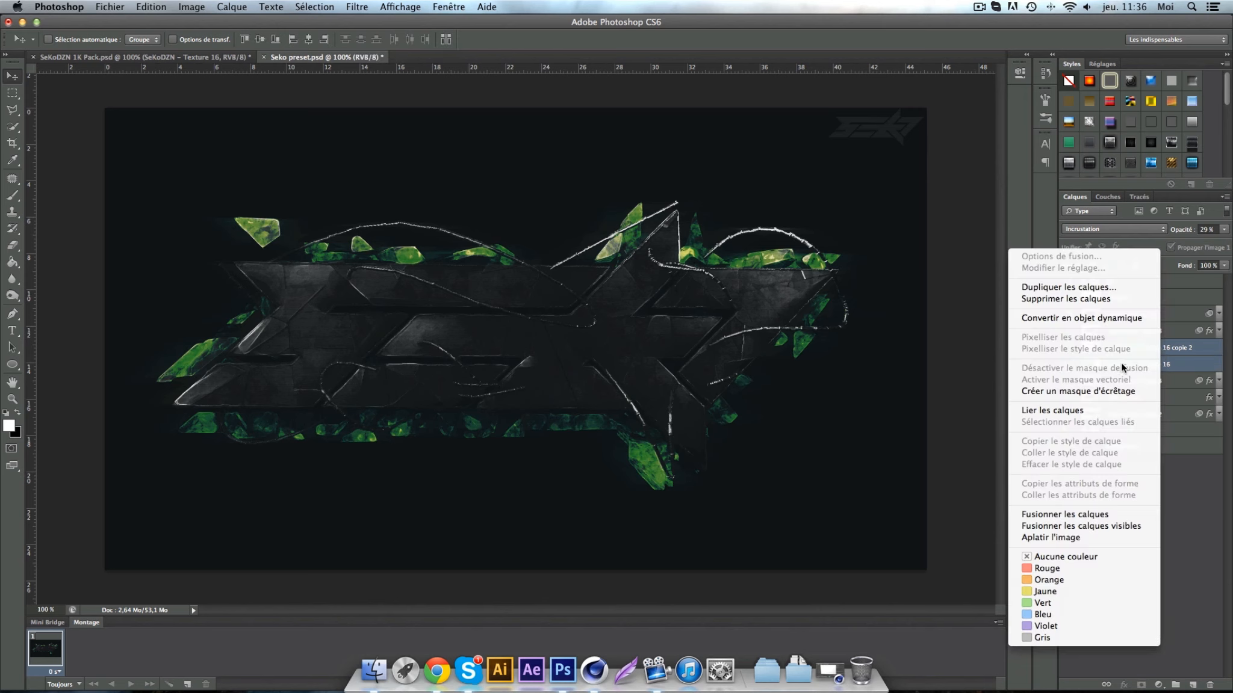
pyautogui.click(1072, 514)
pyautogui.click(1085, 229)
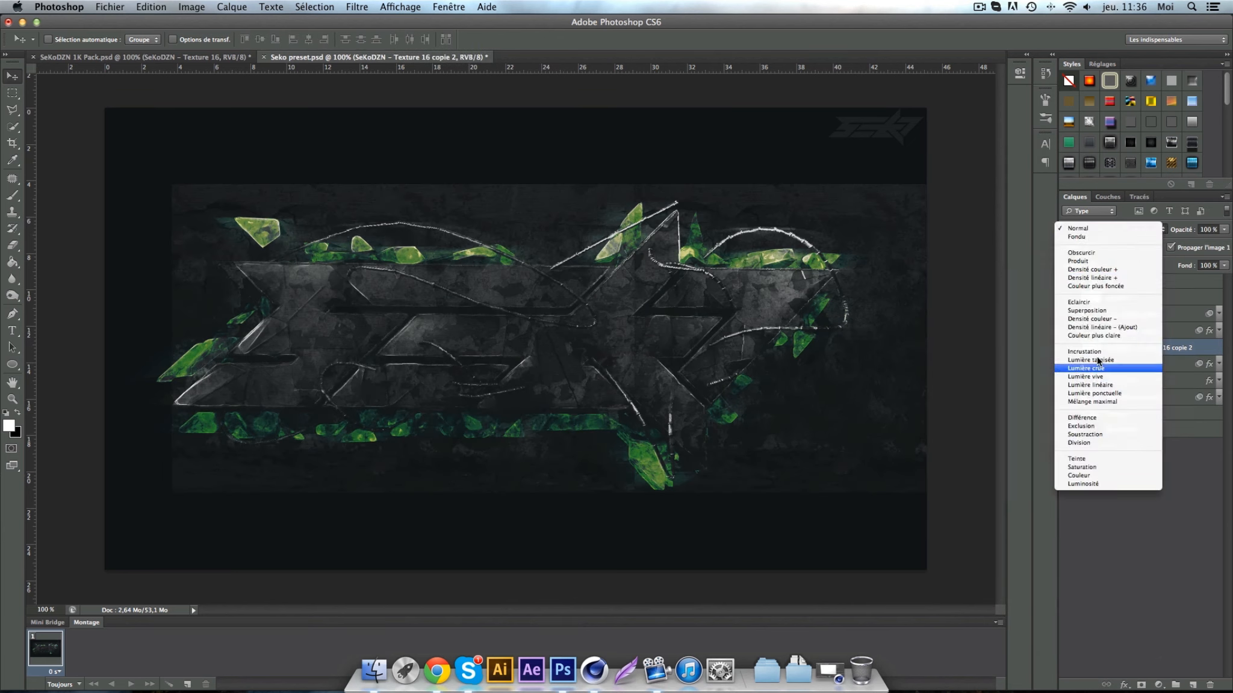
pyautogui.click(1092, 352)
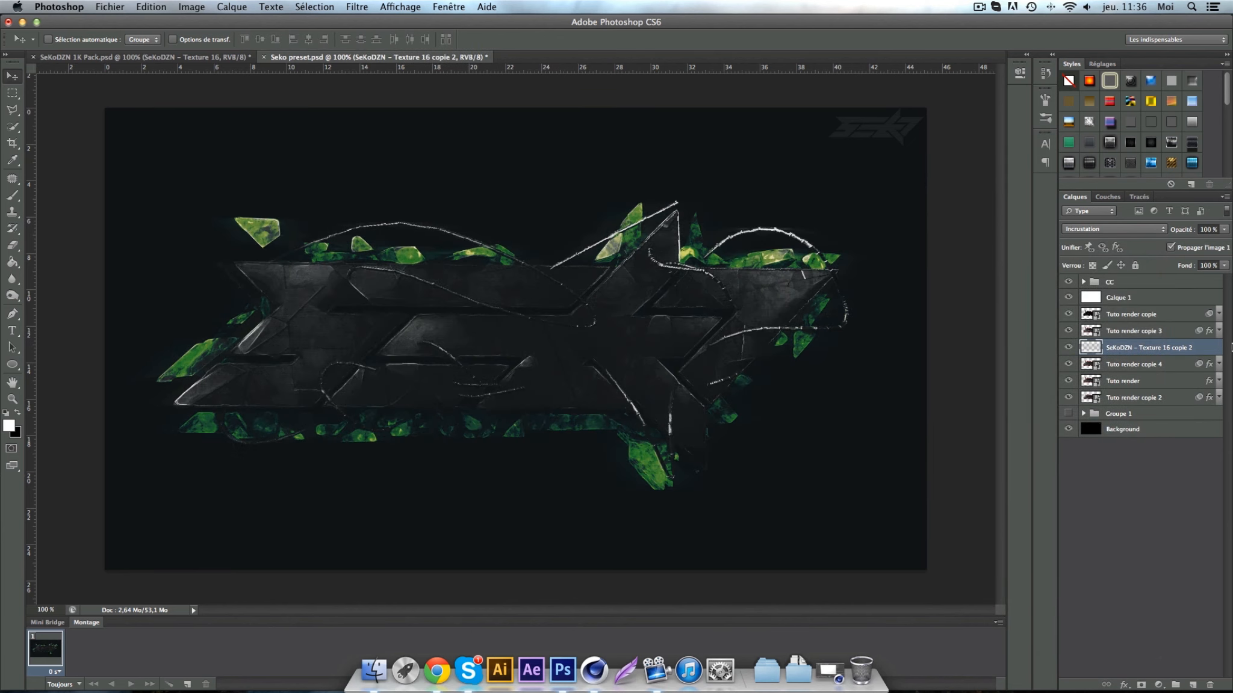
# - Clip the merged Texture 16 layer to Tuto render copie 4 with a clipping mask
pyautogui.rightClick(1191, 350)
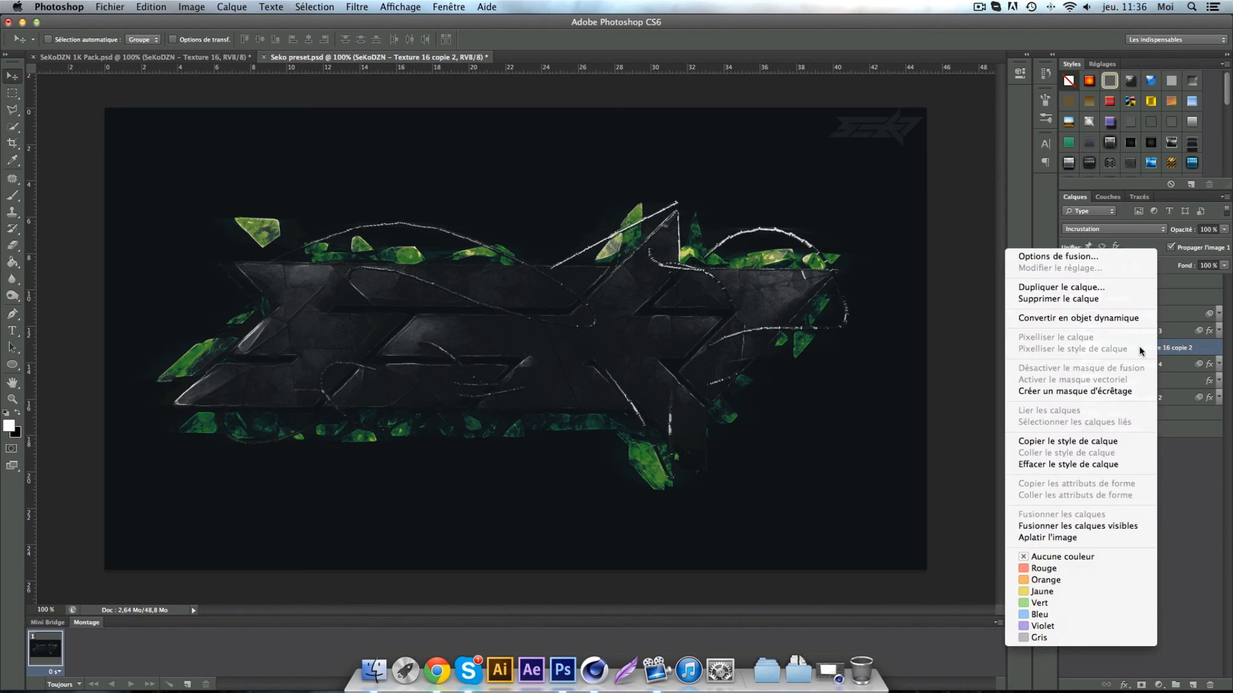
pyautogui.click(1048, 392)
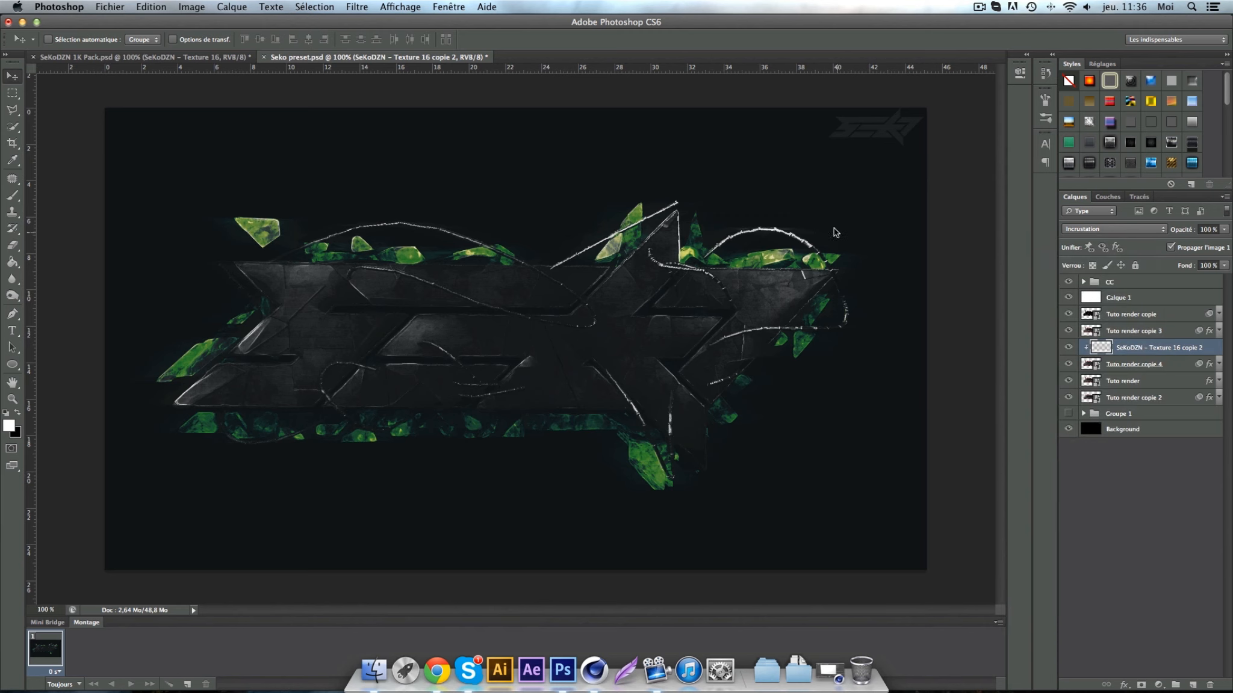
pyautogui.click(11, 248)
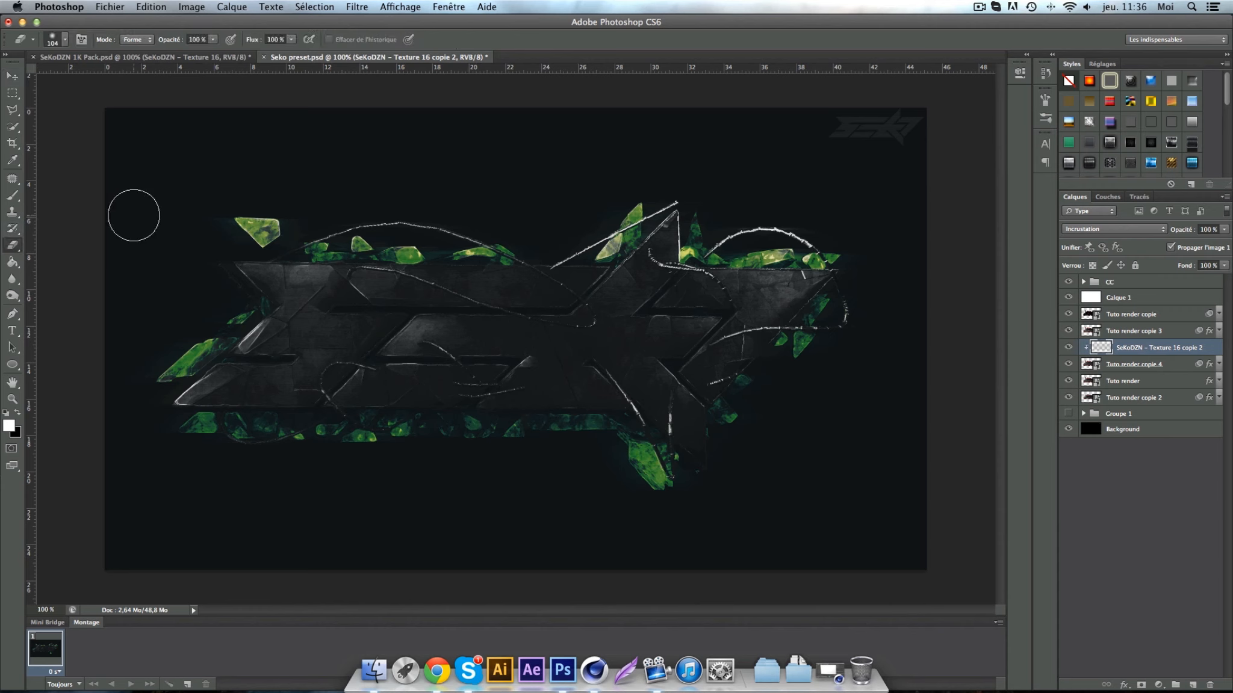
pyautogui.click(13, 75)
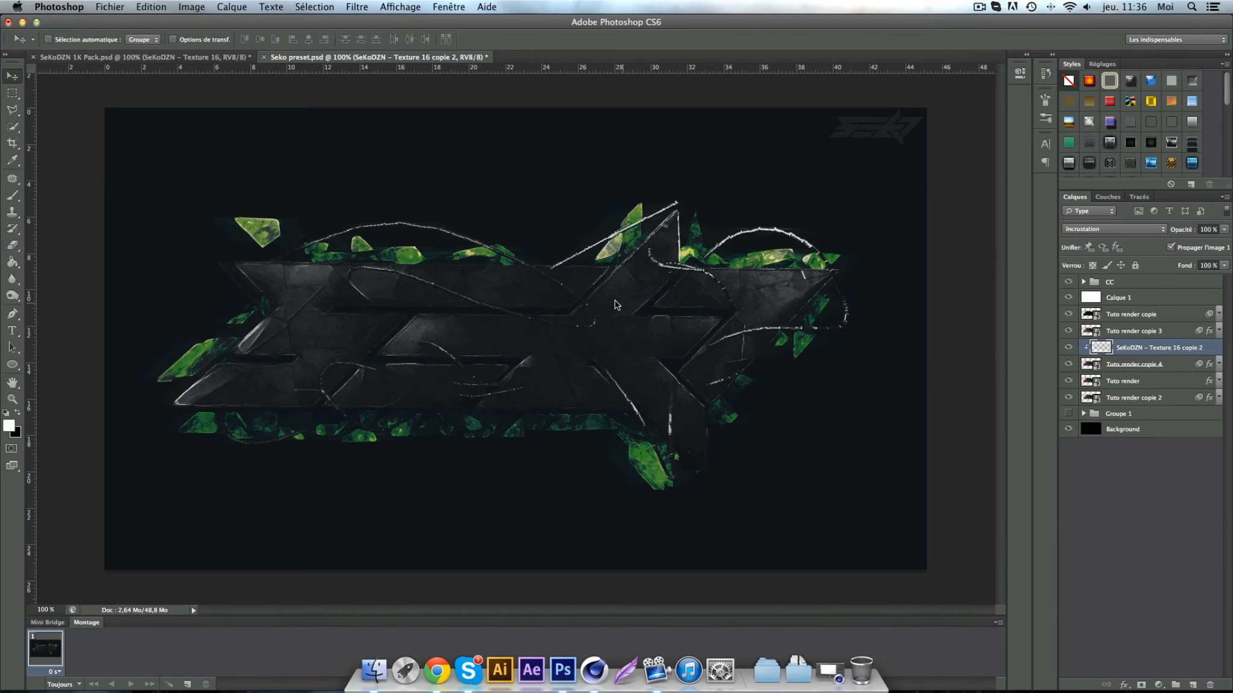